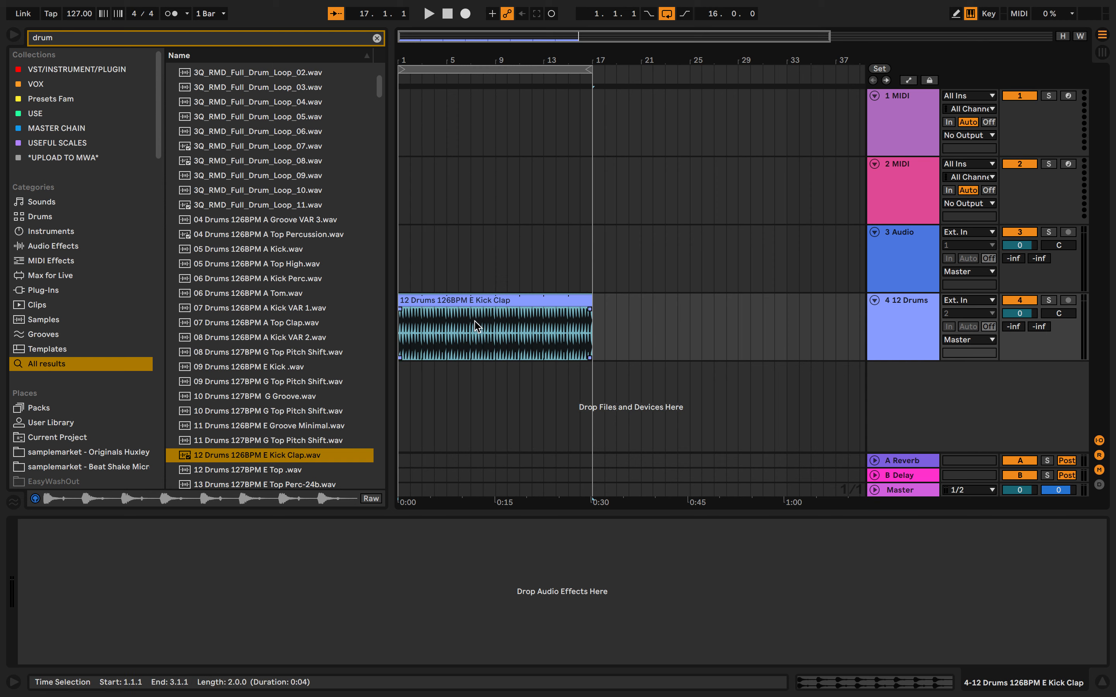
Play the 12 Drums 126BPM E Kick Clap loop to hear it without any effects.
key("space")
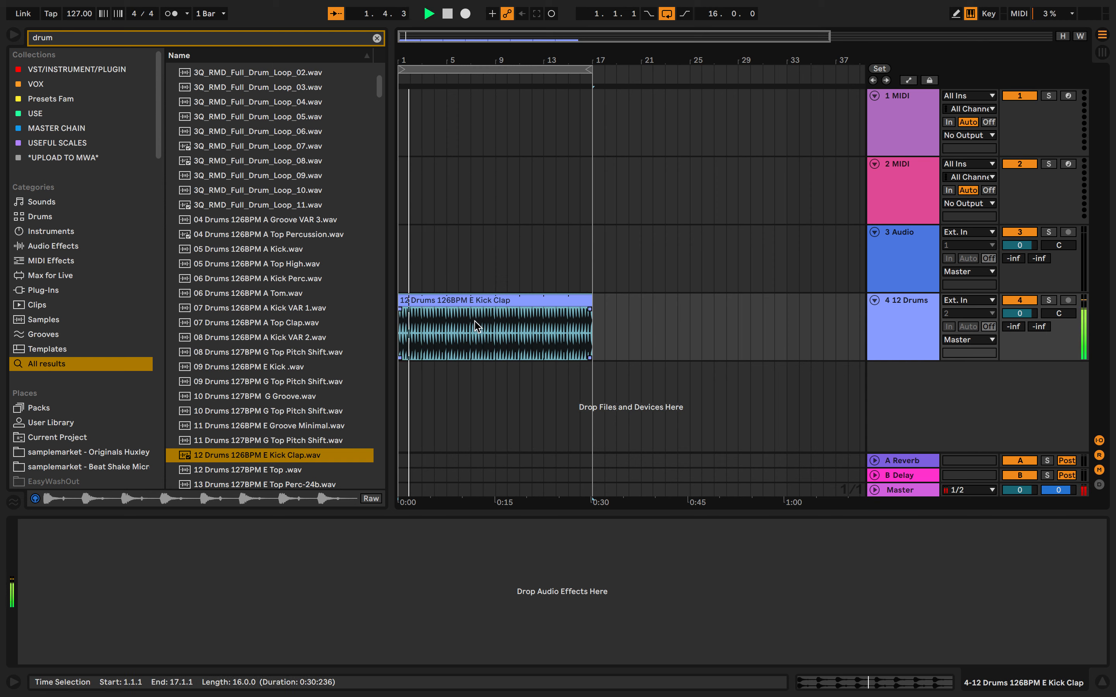
left_click(422, 317)
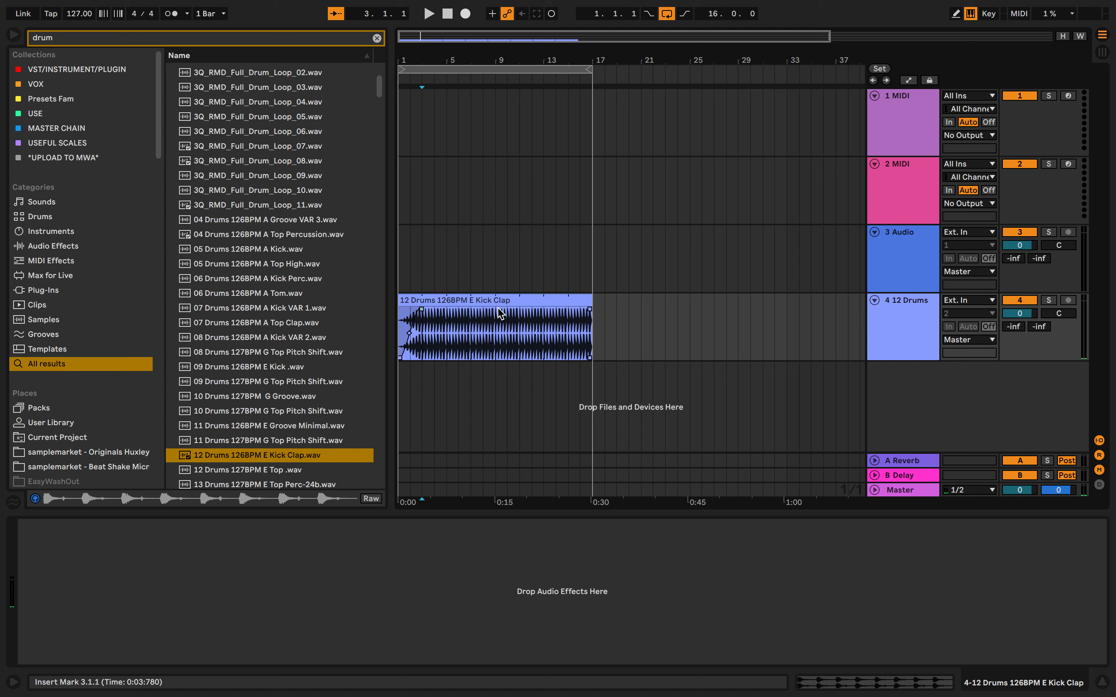
key("space")
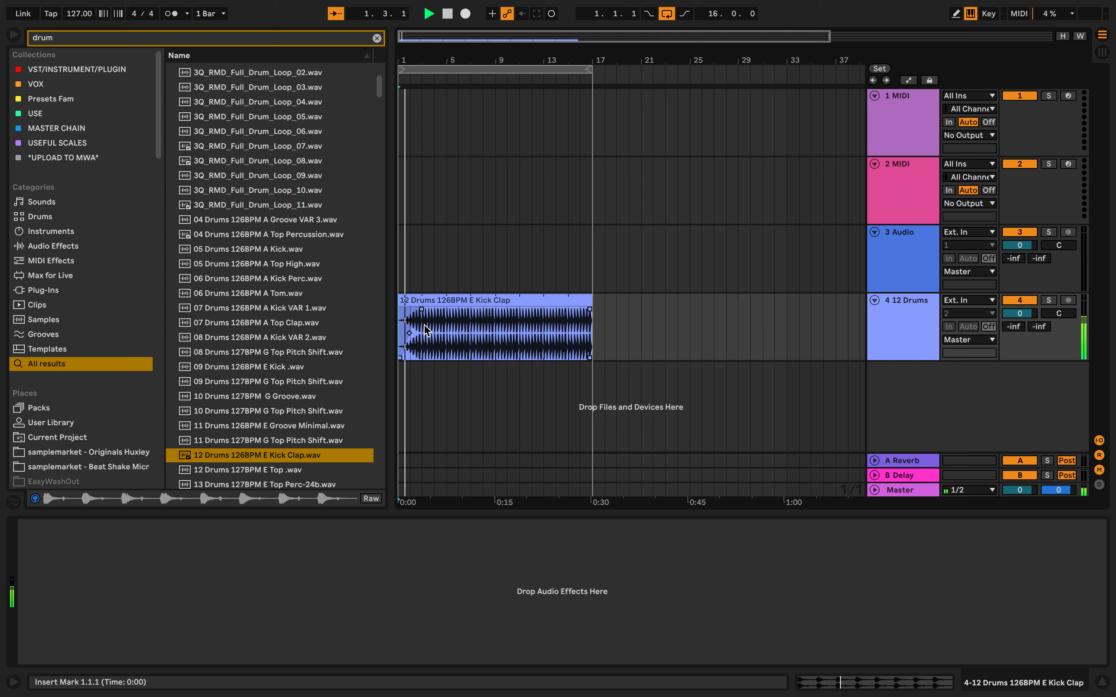
left_click_drag(414, 324, 447, 374)
left_click(438, 359)
key("space")
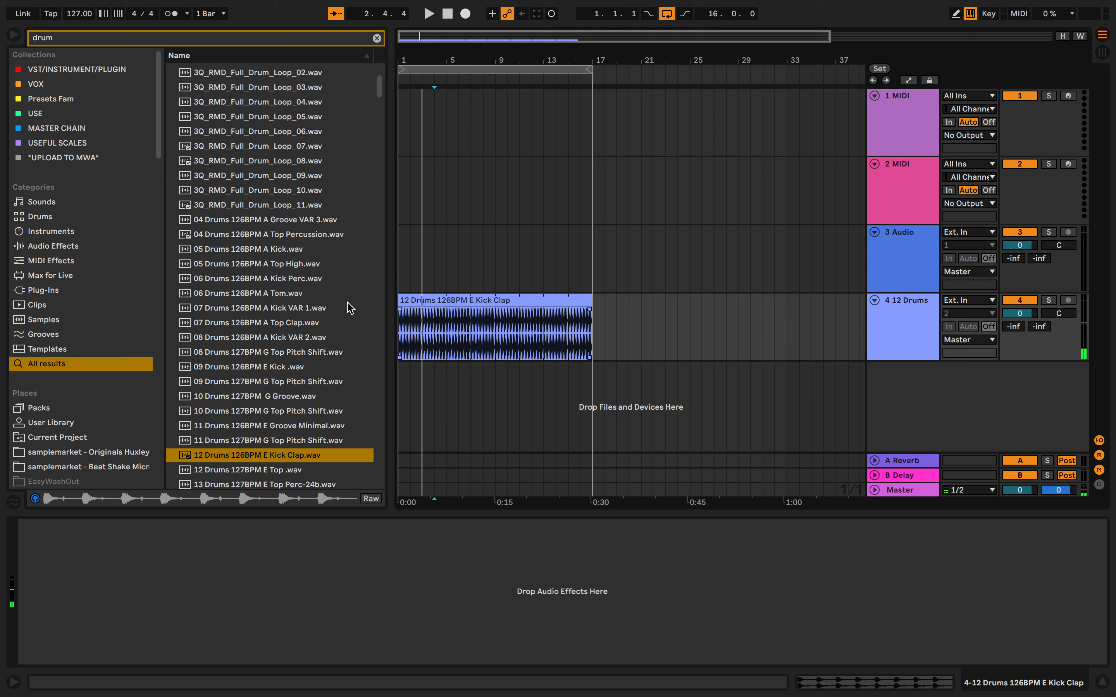
Clear the browser search and list the Delay & Loop devices under Audio Effects.
left_click(80, 245)
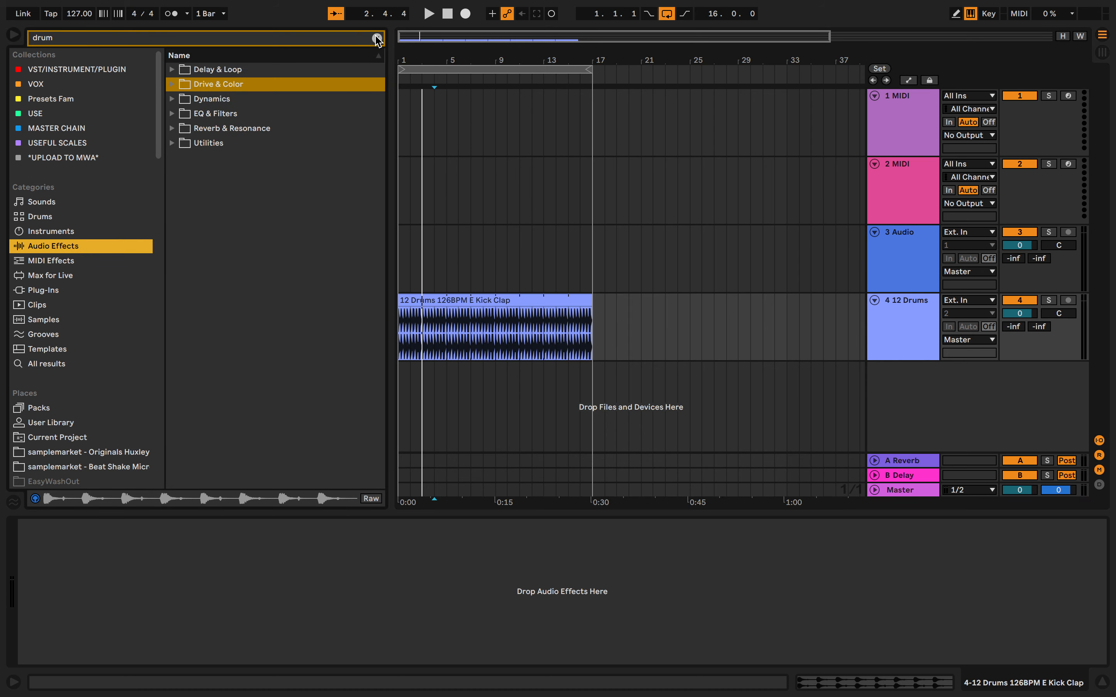
left_click(376, 38)
left_click(172, 69)
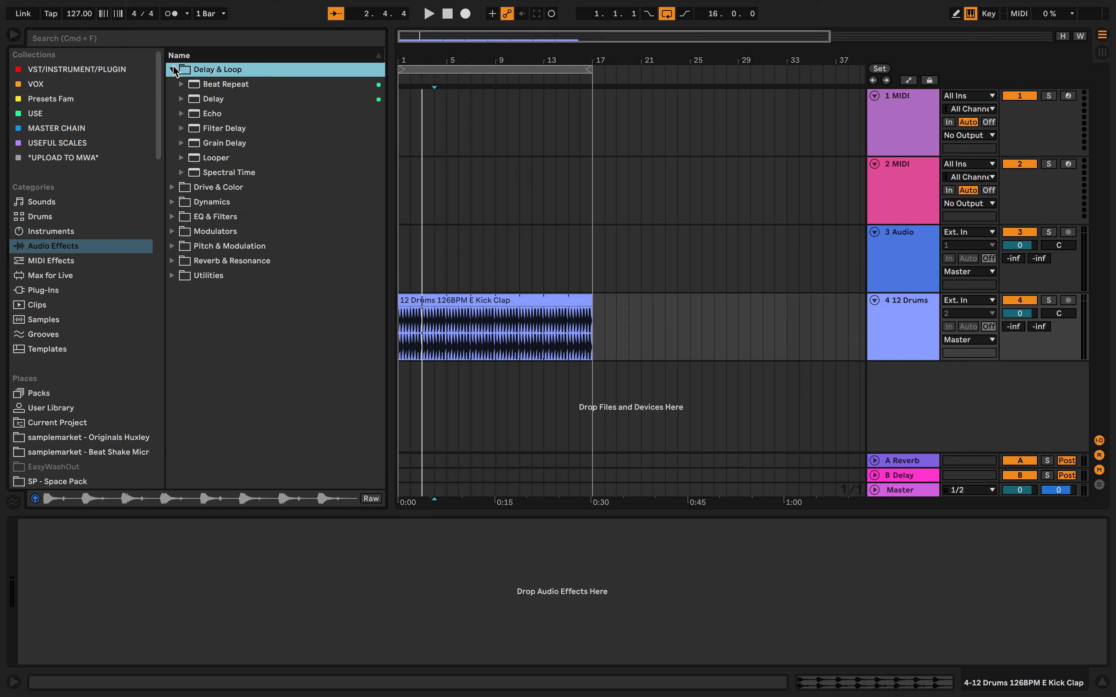
Add Beat Repeat to the 12 Drums track and play the loop through it.
left_click(183, 87)
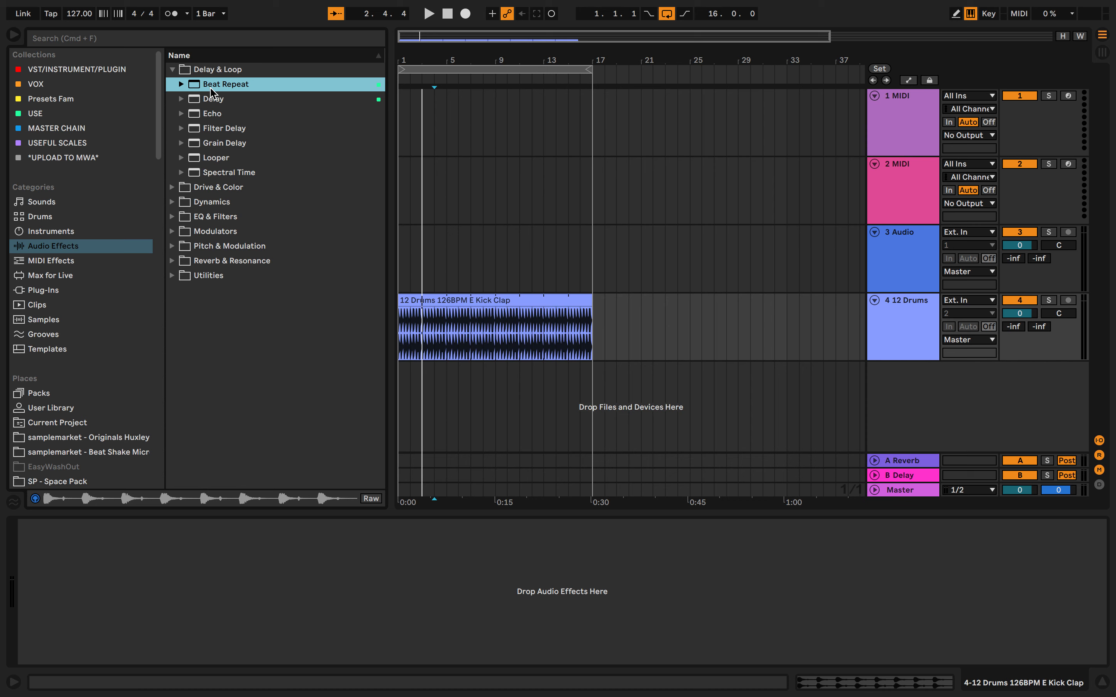
left_click_drag(613, 304, 551, 311)
key("space")
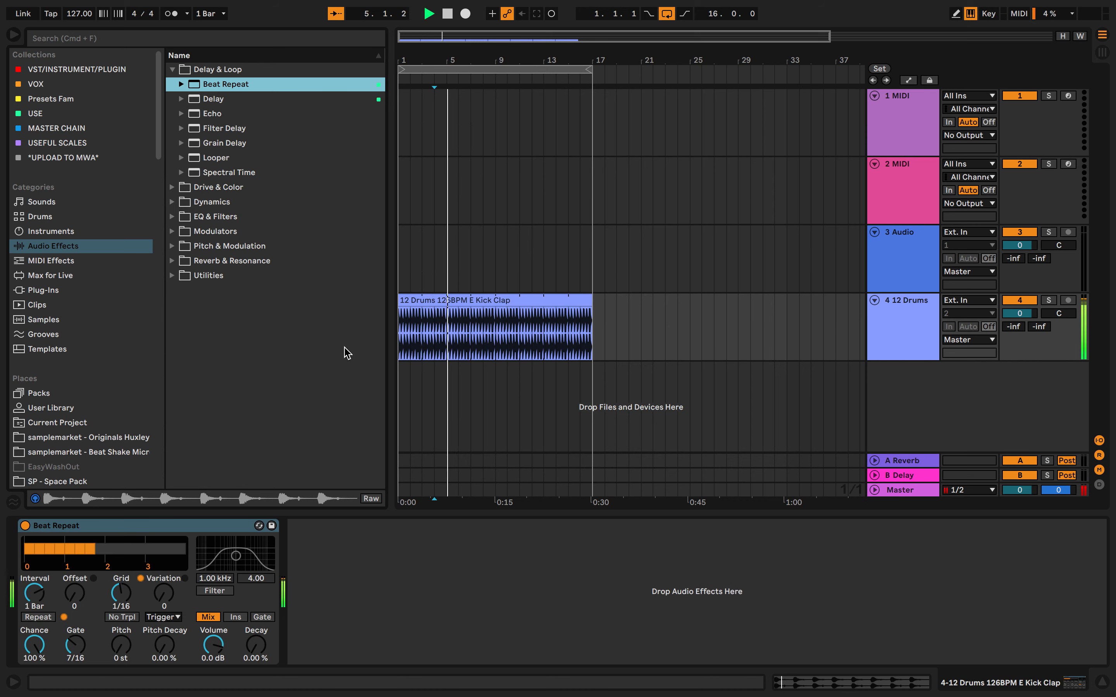
Audition Beat Repeat with grid sizes of 1 Bar and 1/32, and raise its Variation to 10.
key("space")
left_click_drag(121, 592, 122, 550)
key("space")
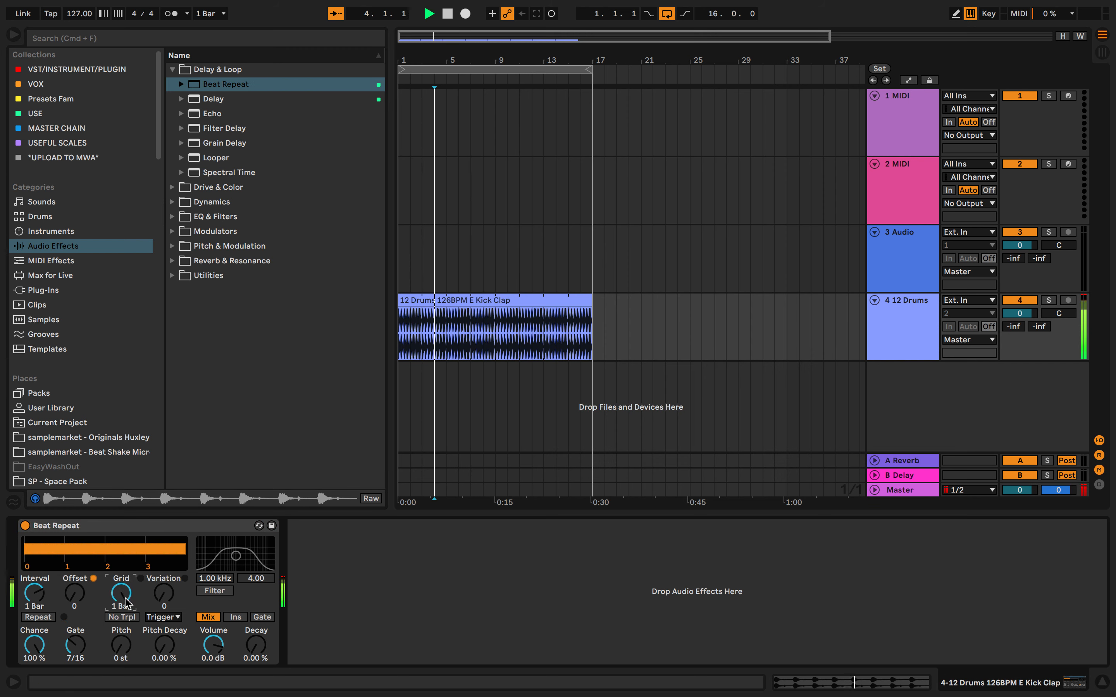
key("space")
left_click_drag(133, 606, 133, 623)
key("space")
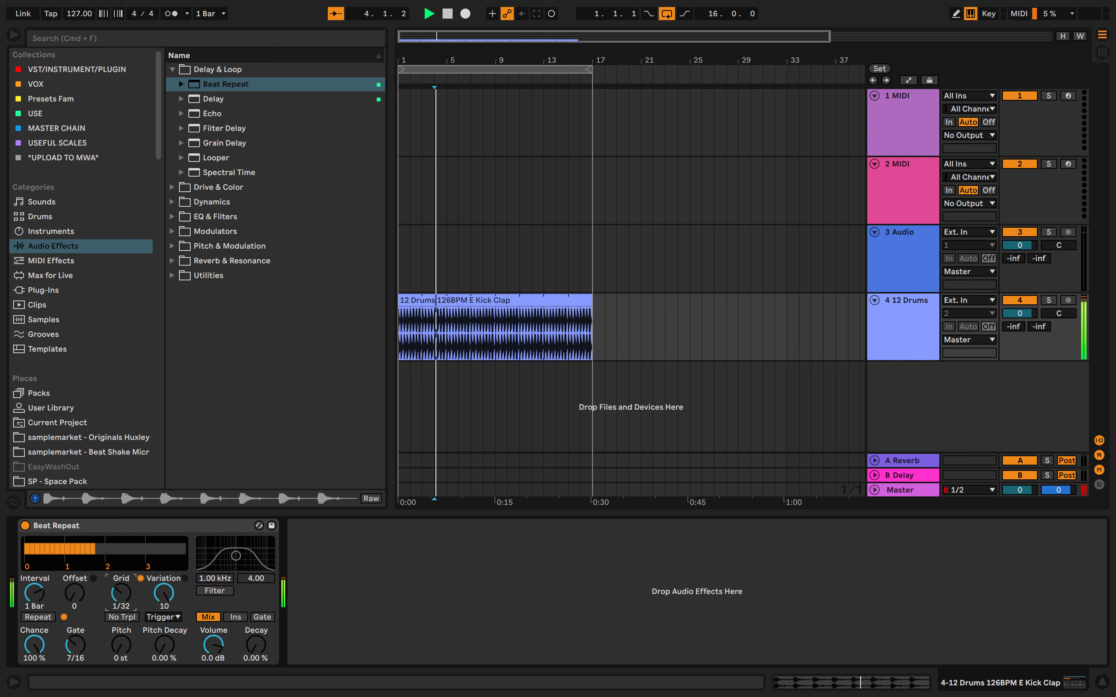
Shape Beat Repeat with offset 12/16, pitch -6 st, chance 100%, decay 57.1%, and its filter enabled at 2.48 kHz with width 0.50.
left_click(214, 590)
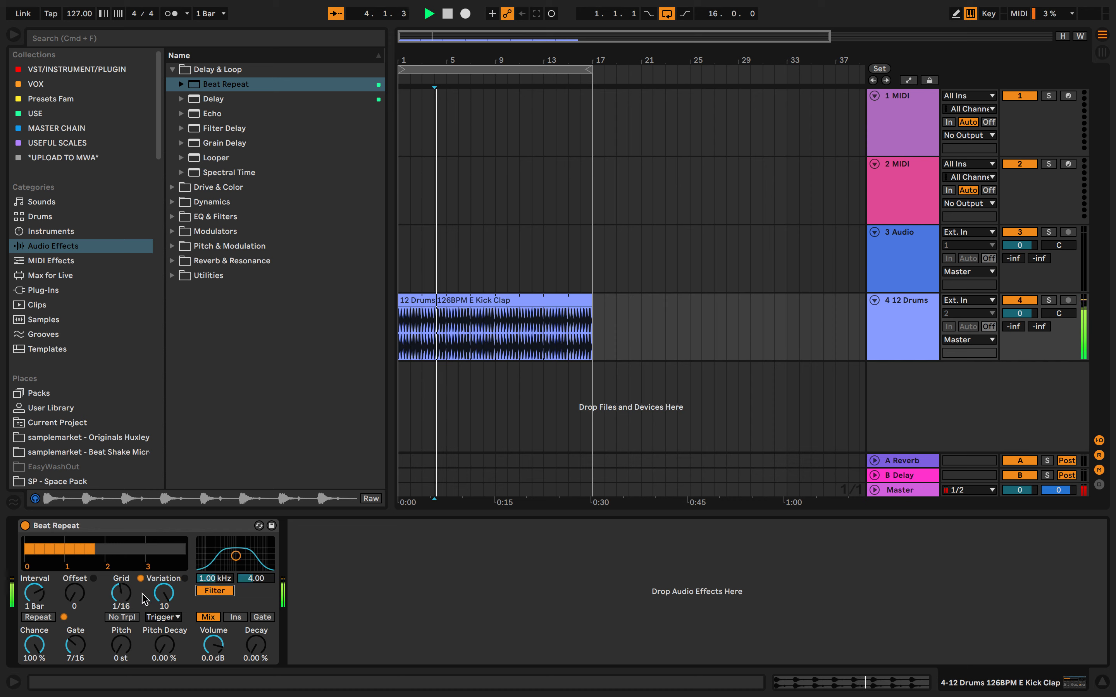
left_click_drag(75, 594, 75, 571)
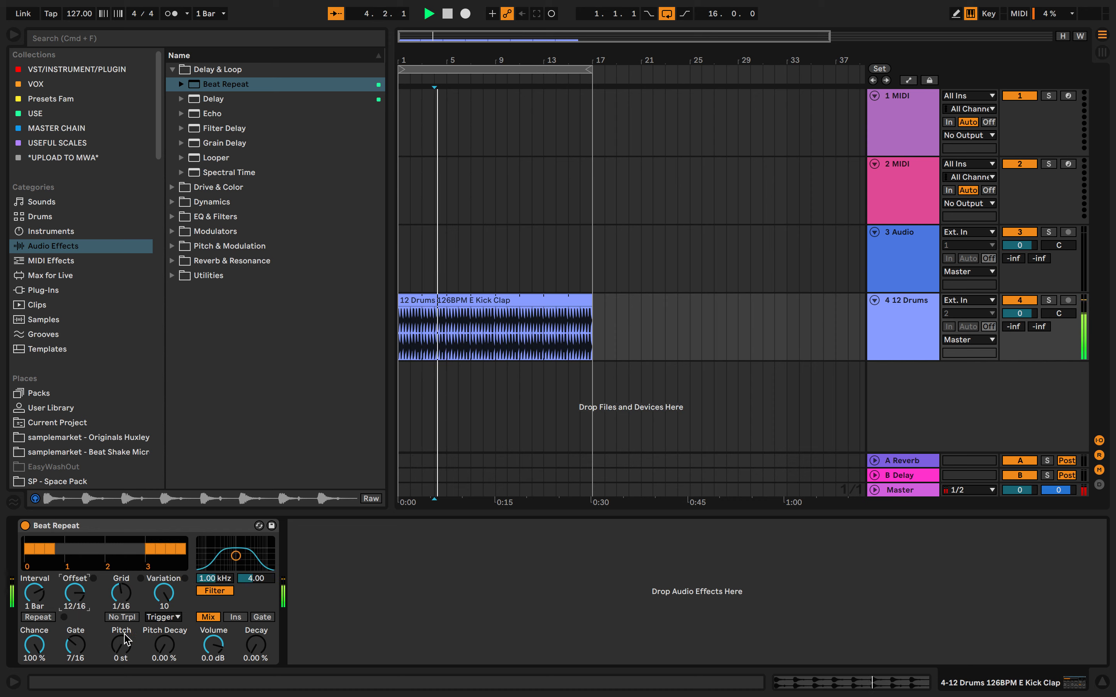
left_click_drag(121, 646, 131, 695)
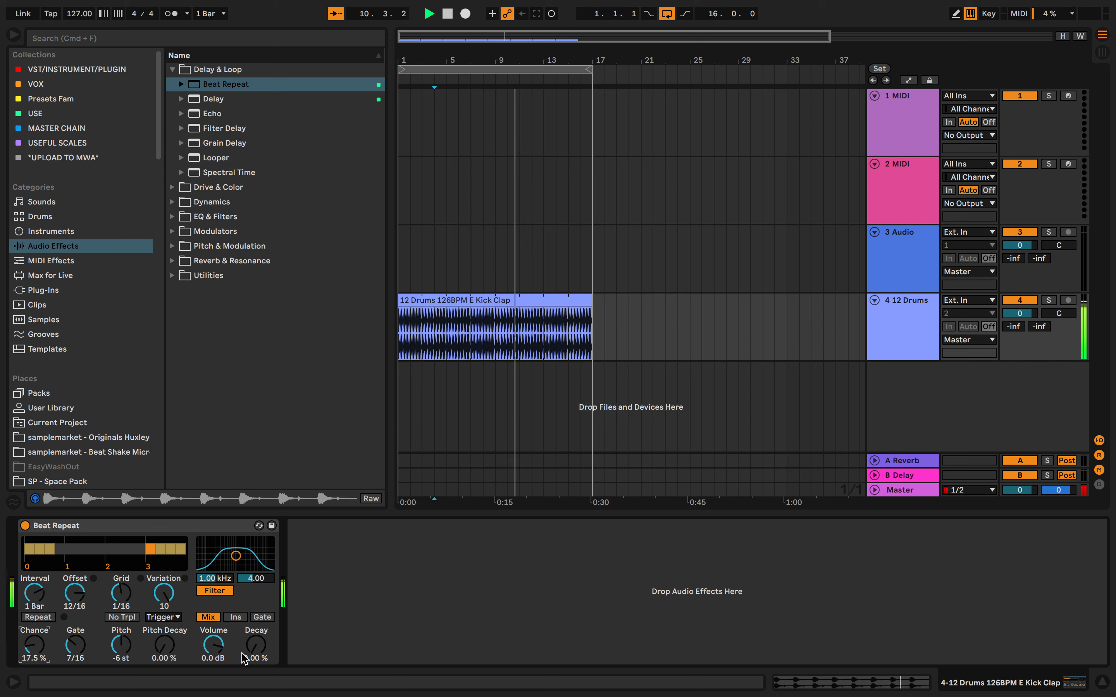
left_click_drag(259, 644, 259, 683)
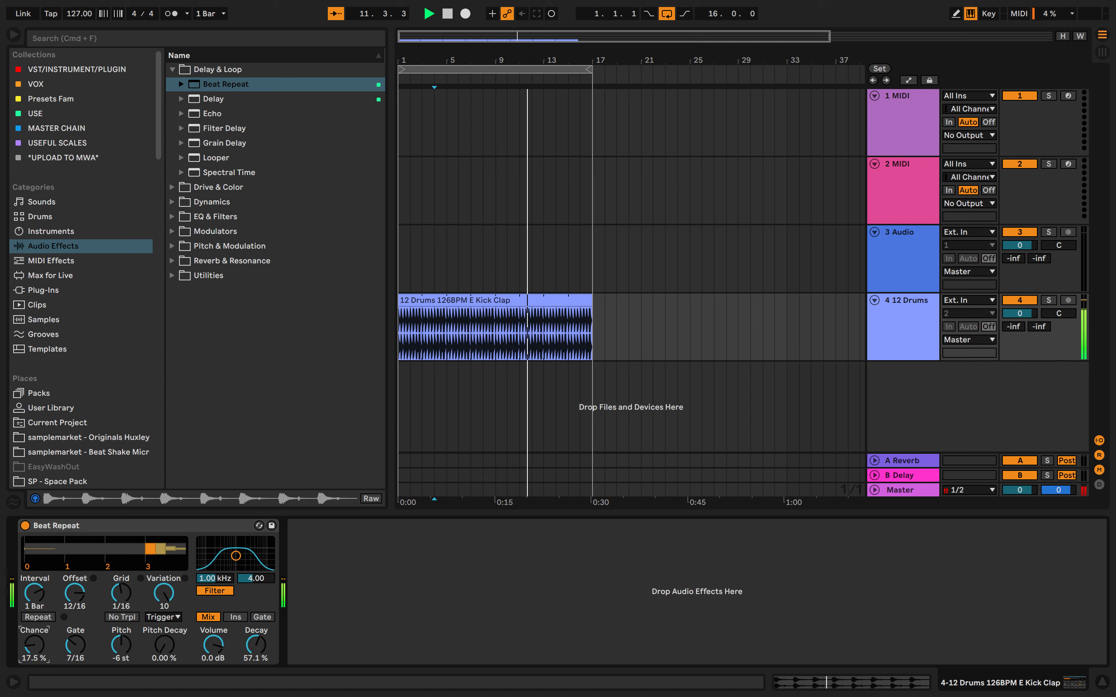
left_click_drag(32, 647, 32, 571)
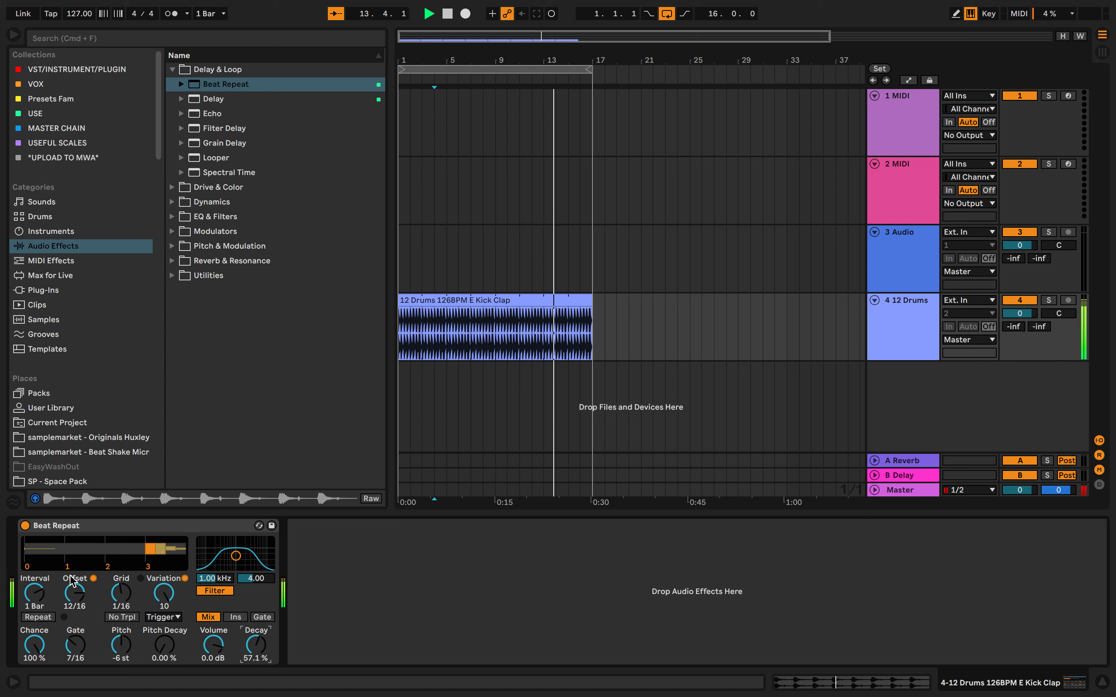
left_click_drag(211, 552, 247, 567)
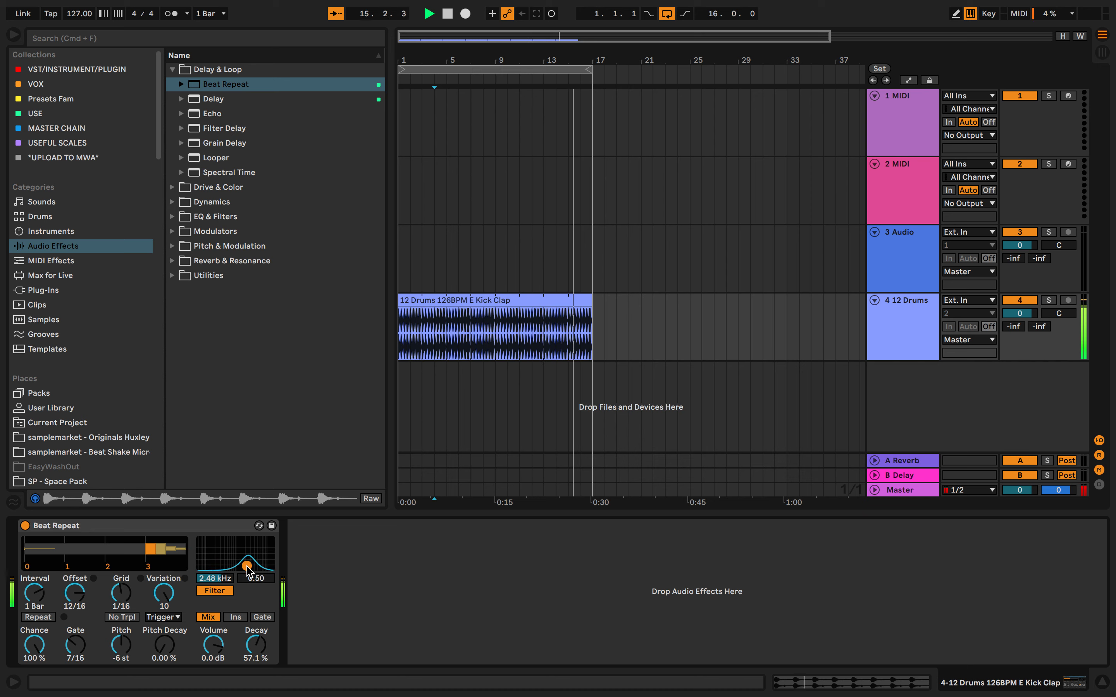
Remove Beat Repeat from the 12 Drums track and add the Delay effect in its place.
left_click(231, 531)
key("Delete")
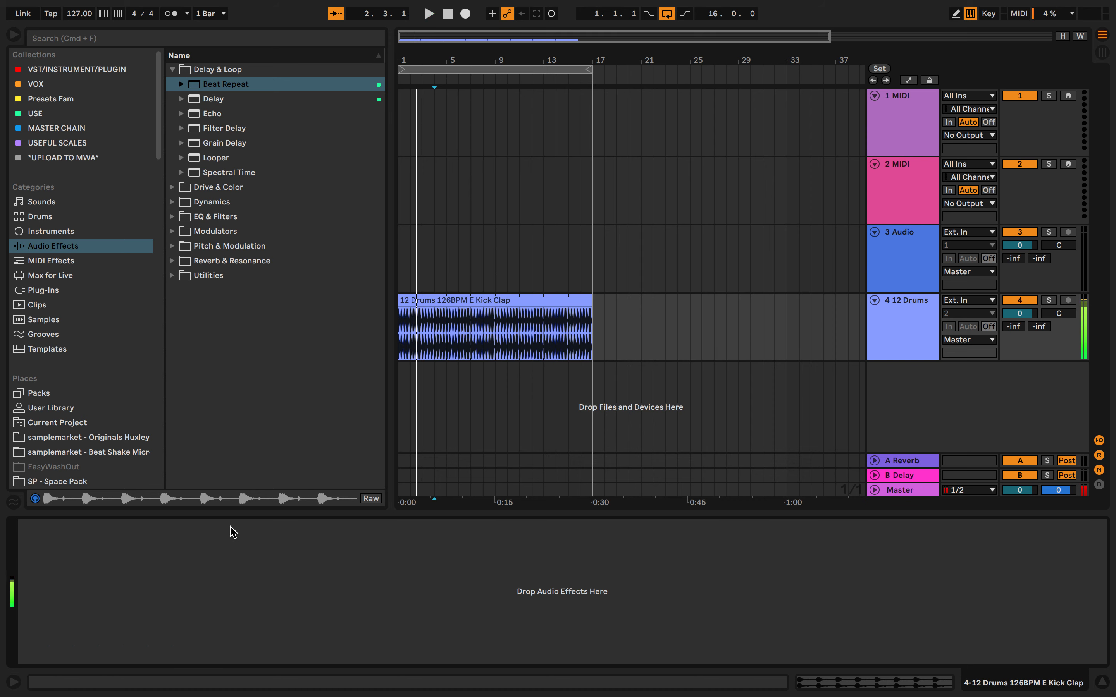
left_click(182, 99)
left_click(181, 99)
left_click(181, 84)
left_click(185, 84)
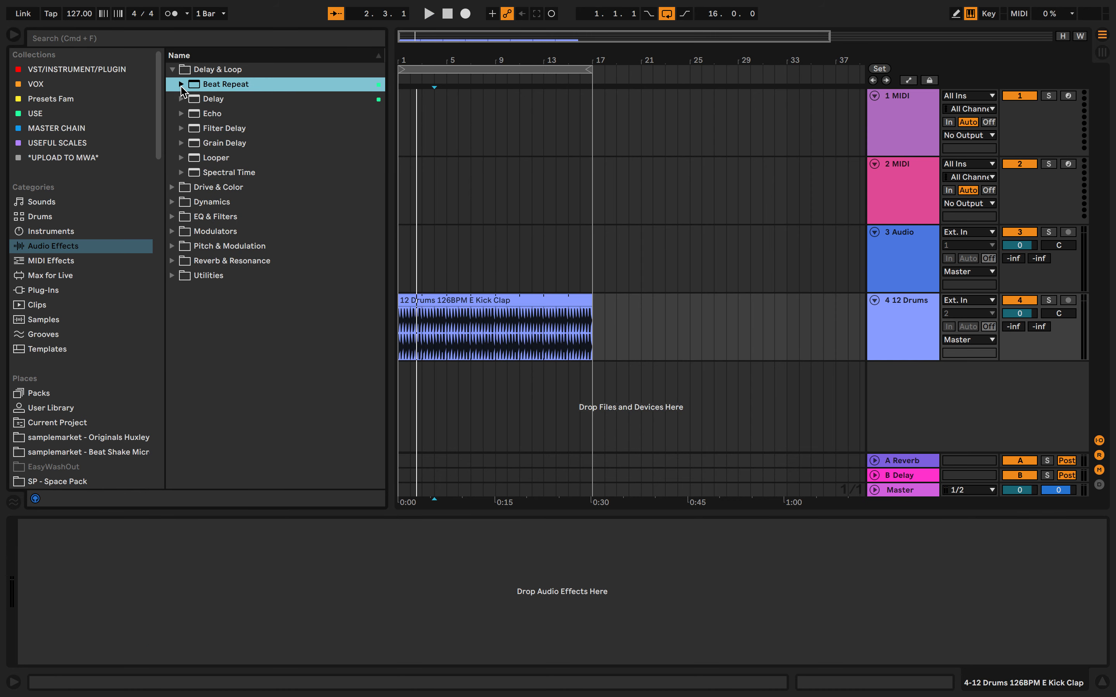
left_click(181, 86)
left_click(223, 128)
left_click(182, 86)
left_click(188, 101)
double_click(199, 100)
key("space")
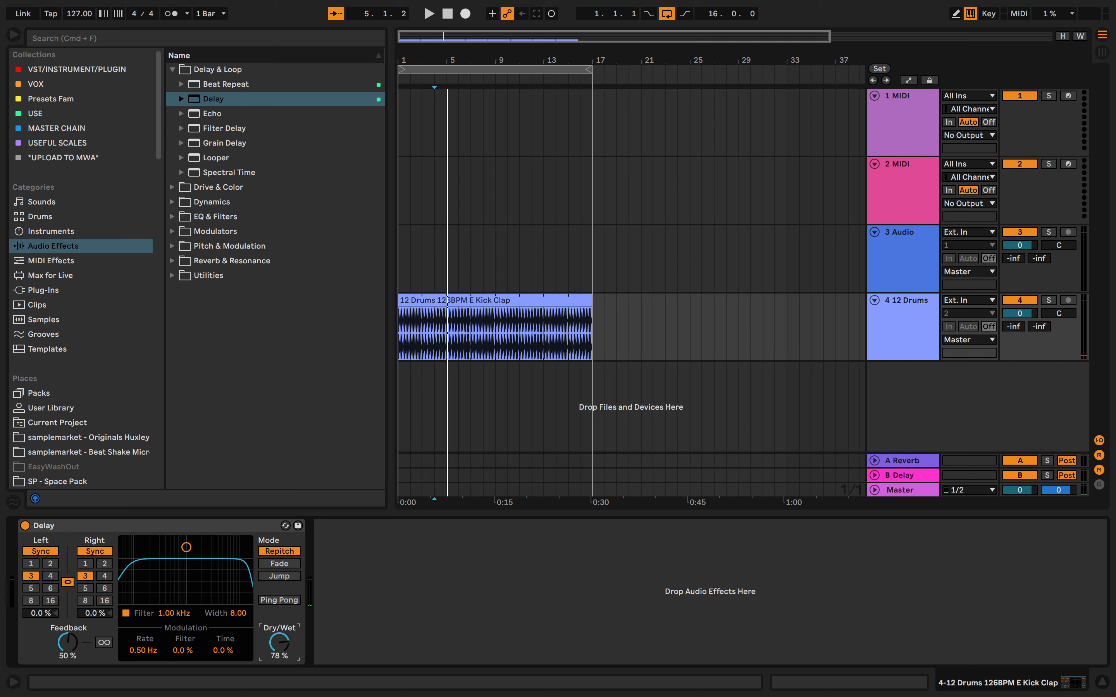
Play the loop through Delay at 48% dry/wet with Ping Pong enabled and the mode set to Jump.
left_click(98, 528)
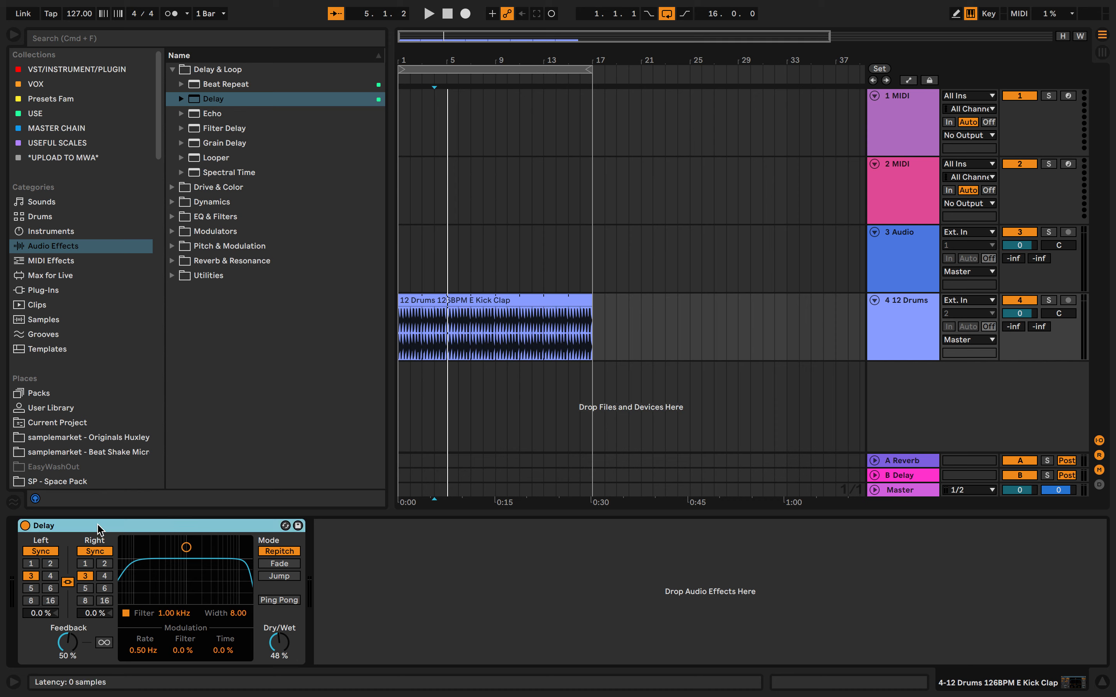
left_click(279, 600)
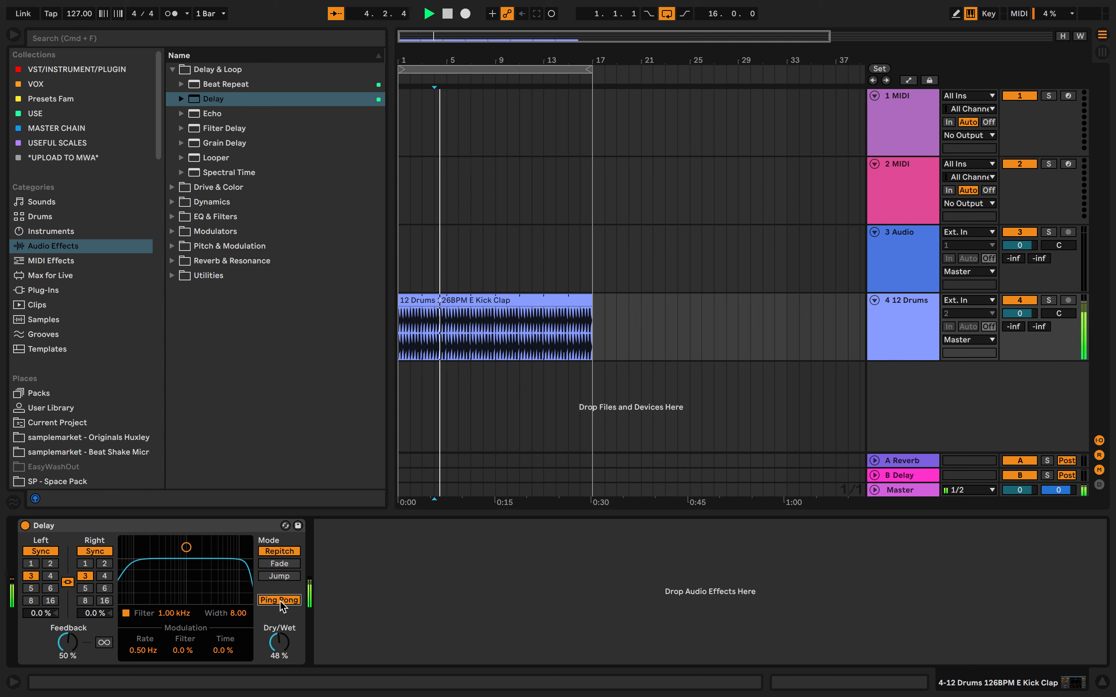
left_click(279, 576)
Record live automation of Delay's filter frequency and width while the drum loop plays, and stop playback.
left_click_drag(141, 597, 181, 593)
left_click(466, 14)
mouse_move(185, 594)
left_mouse_down()
mouse_move(200, 573)
mouse_move(182, 599)
left_mouse_up()
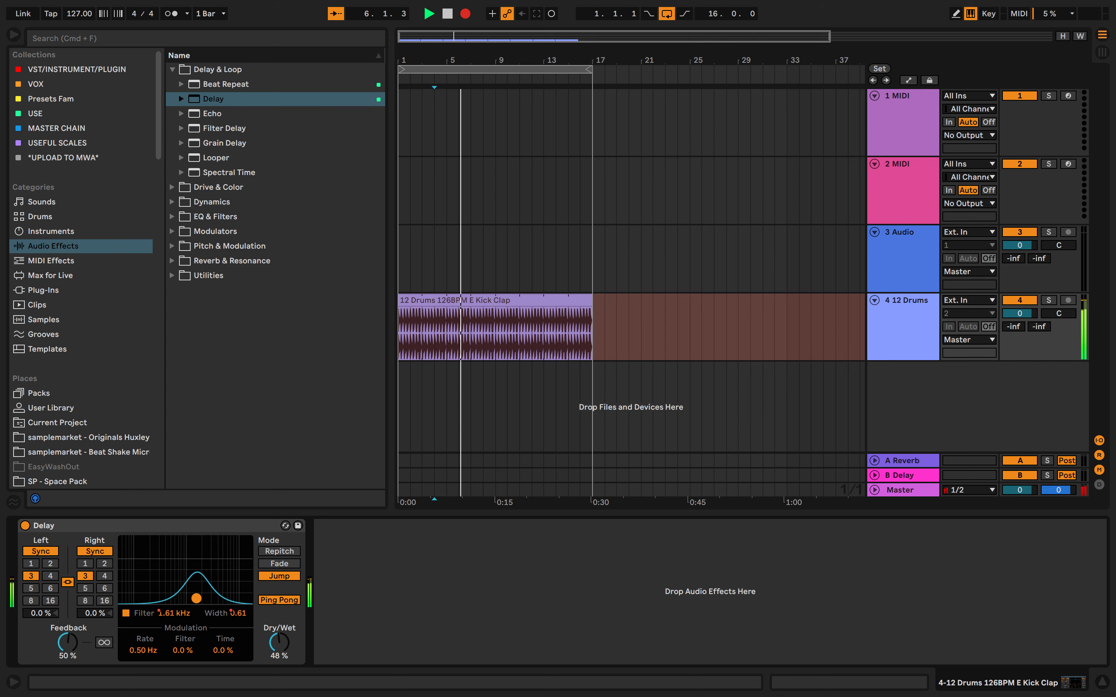
mouse_move(197, 598)
left_mouse_down()
mouse_move(171, 572)
mouse_move(204, 588)
mouse_move(170, 589)
mouse_move(212, 549)
mouse_move(172, 586)
mouse_move(212, 568)
mouse_move(199, 590)
mouse_move(195, 580)
left_mouse_up()
key("space")
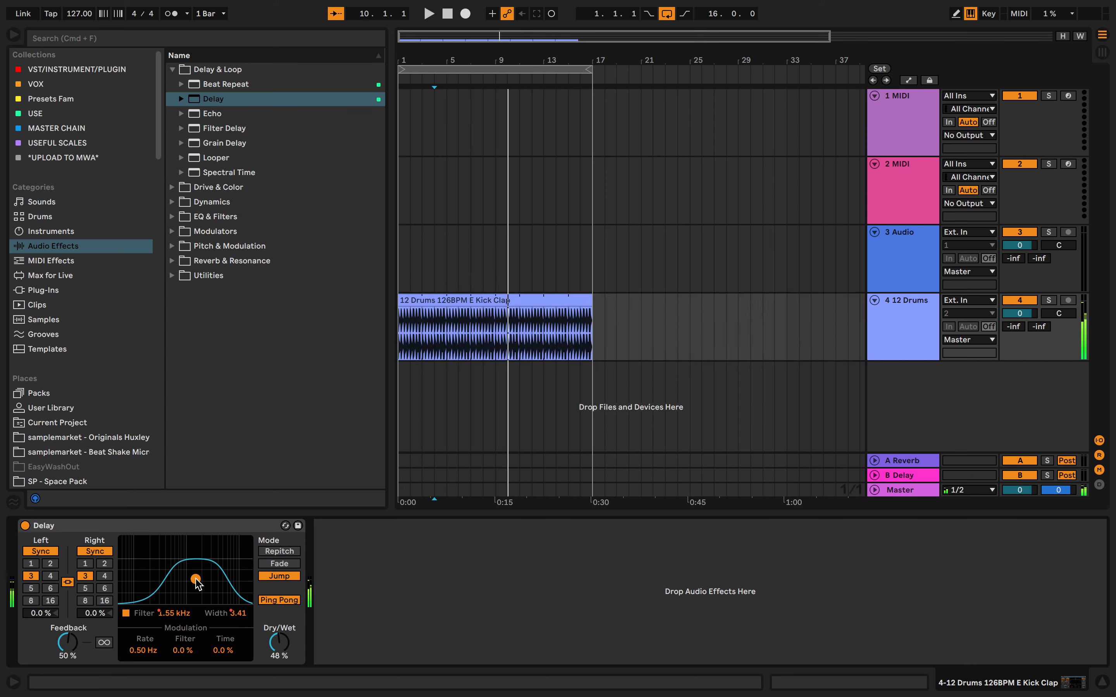
Re-enable the recorded automation for Delay's filter frequency and width, and play it back.
right_click(161, 614)
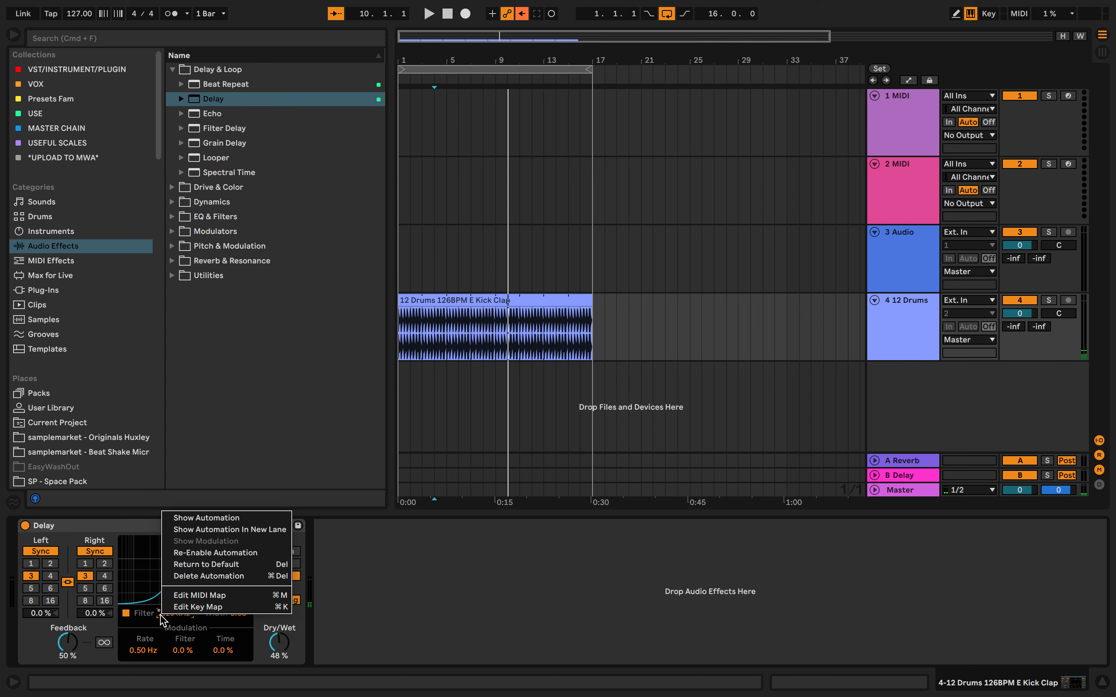
left_click(203, 552)
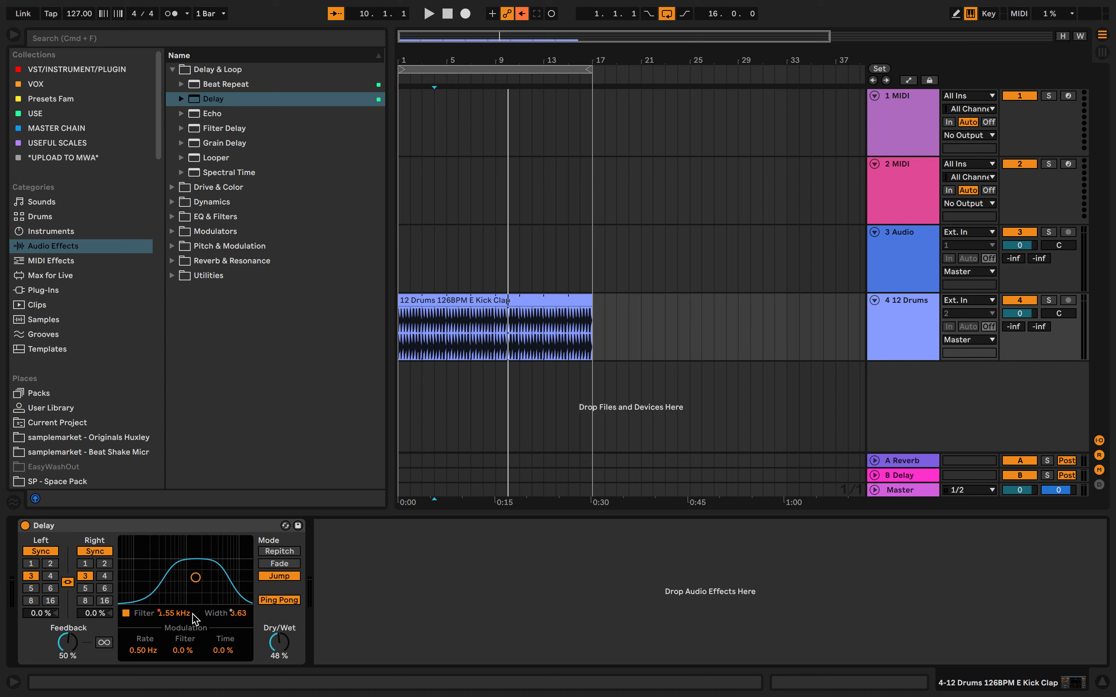
right_click(233, 618)
left_click(274, 484)
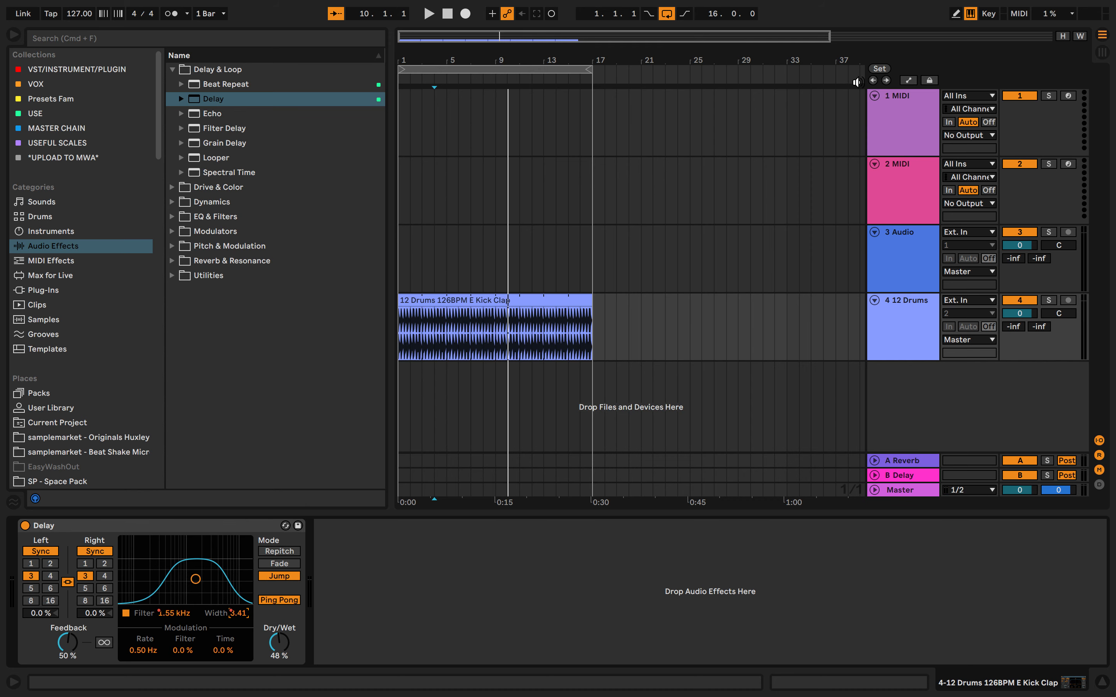
left_click(911, 82)
key("space")
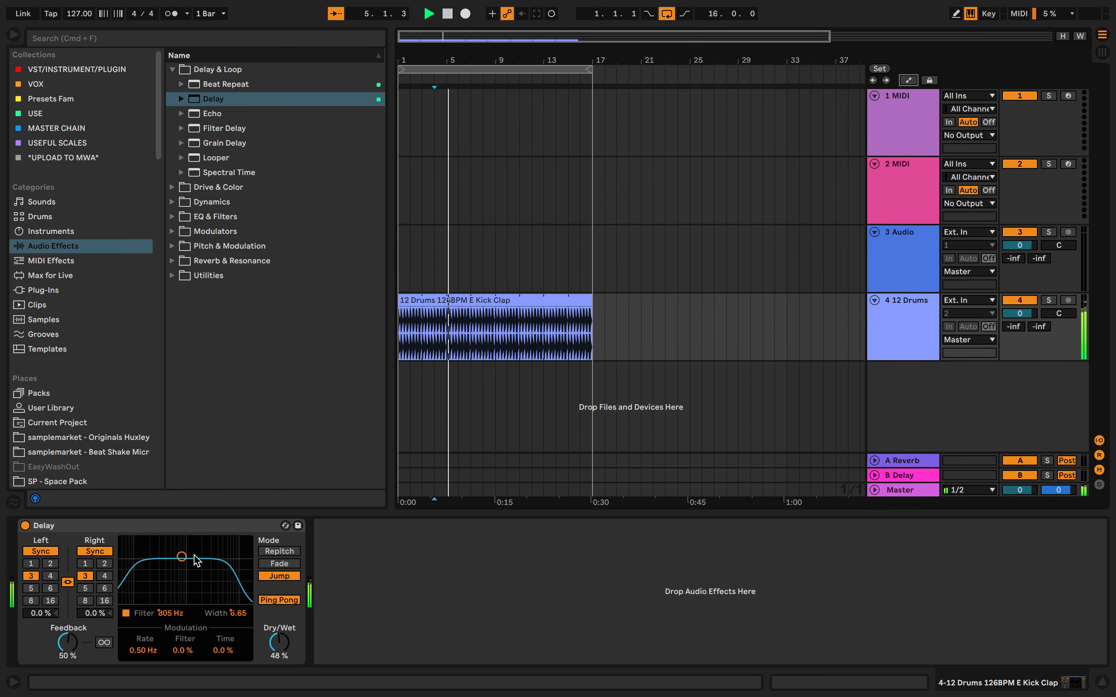
Set Delay's left and right times to 1 sixteenth, lower the feedback to 27%, and play the loop.
left_click(90, 564)
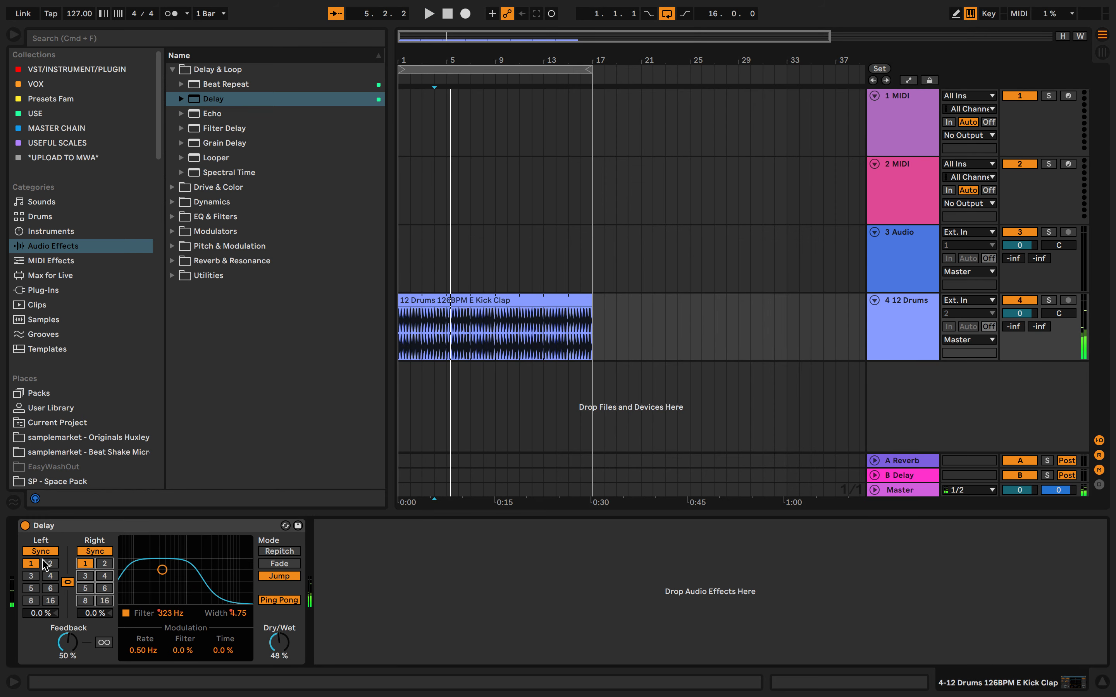
key("space")
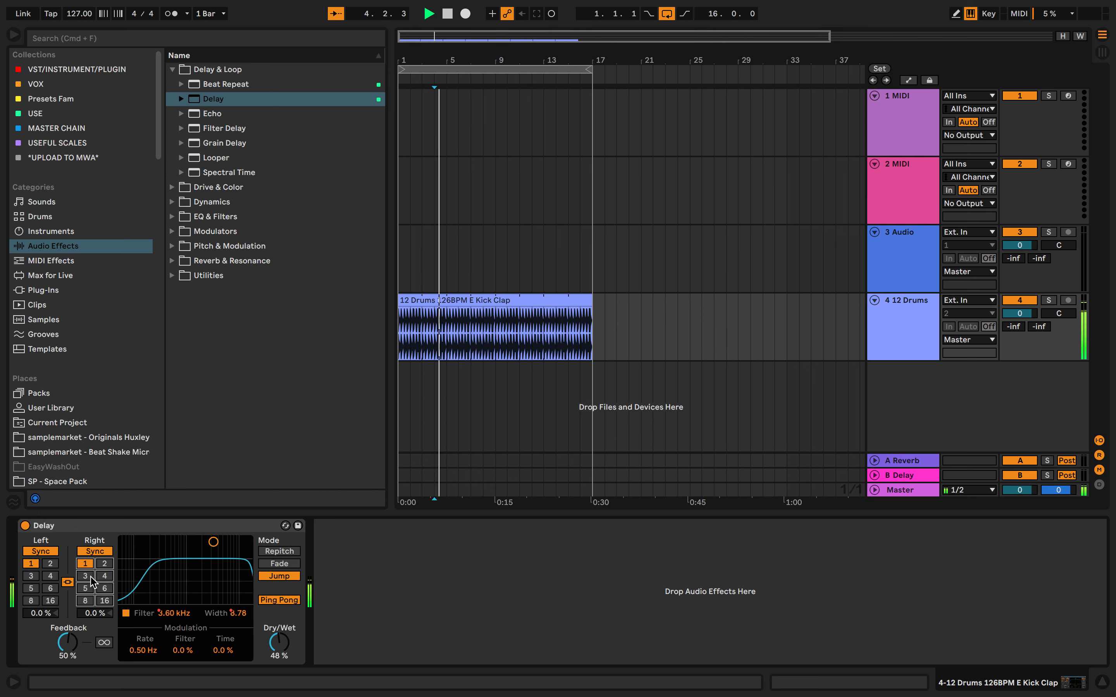
left_click(104, 600)
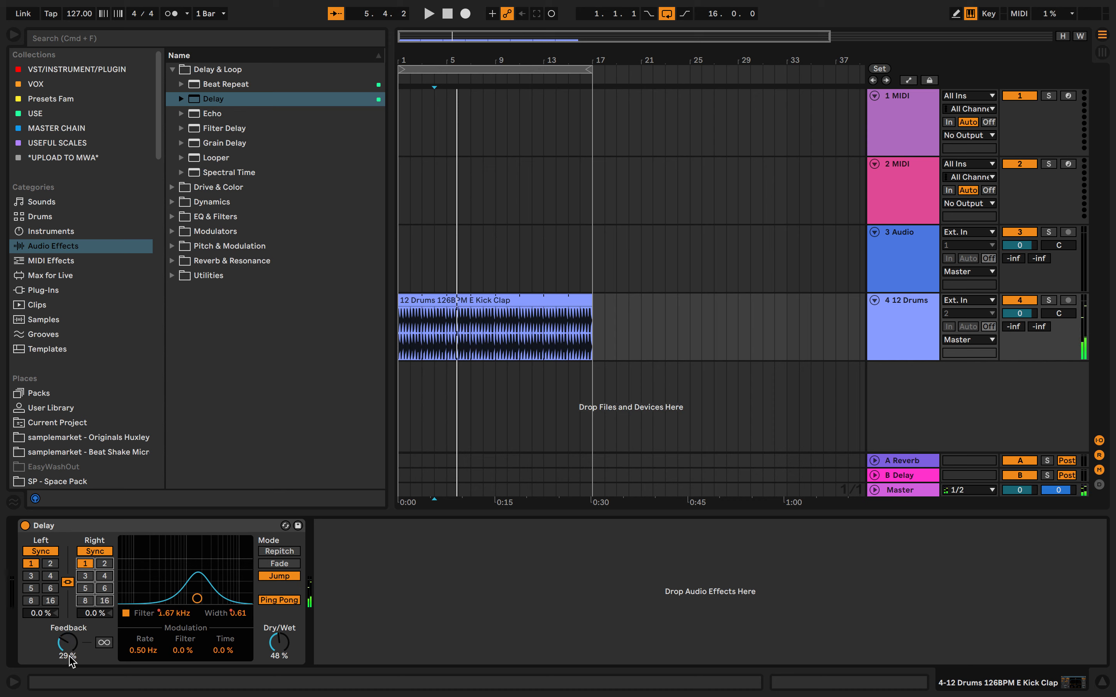
left_click_drag(70, 654, 70, 658)
key("space")
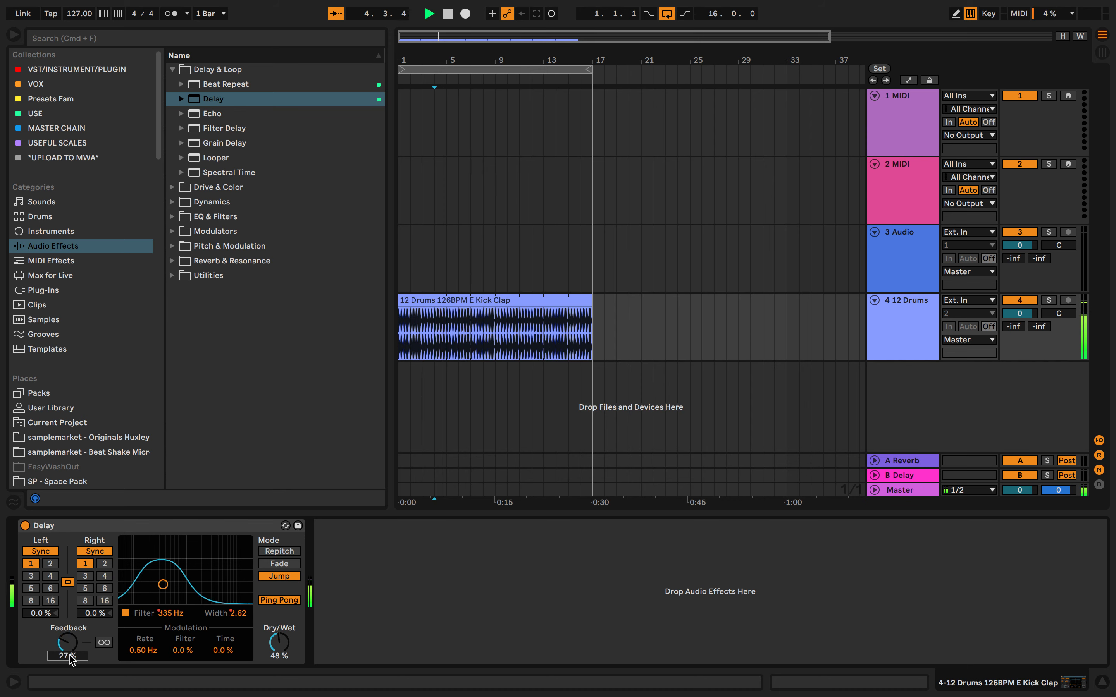
Adjust Delay's modulation rate and filter modulation amount, and remove the device from the drum track.
left_click_drag(143, 651, 144, 695)
mouse_move(184, 651)
left_mouse_down()
mouse_move(184, 600)
mouse_move(184, 654)
left_mouse_up()
left_click(139, 549)
key("Delete")
Add Echo to the 12 Drums track, audition it at 31% dry/wet, and remove it.
left_click(199, 112)
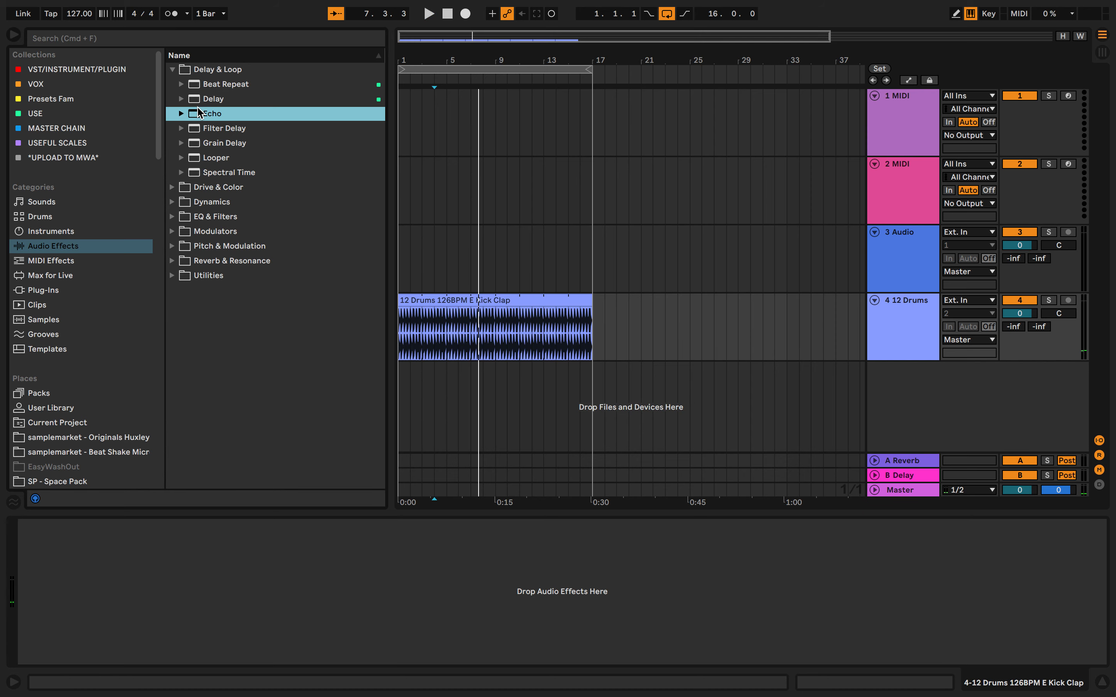
double_click(199, 112)
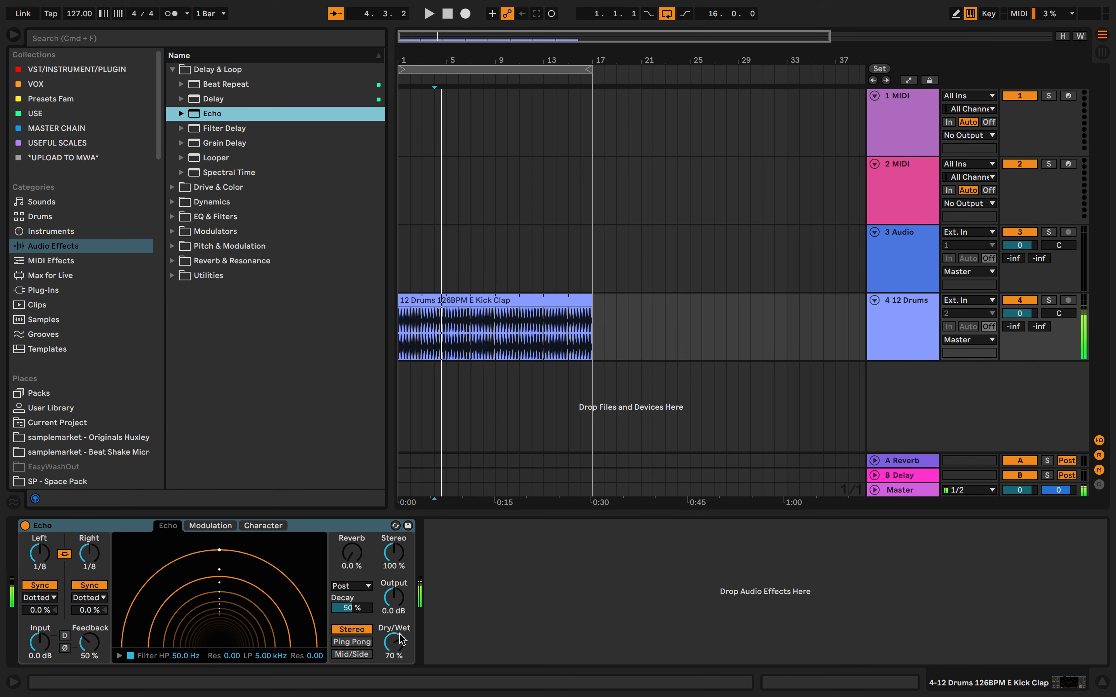
left_click_drag(401, 640, 401, 647)
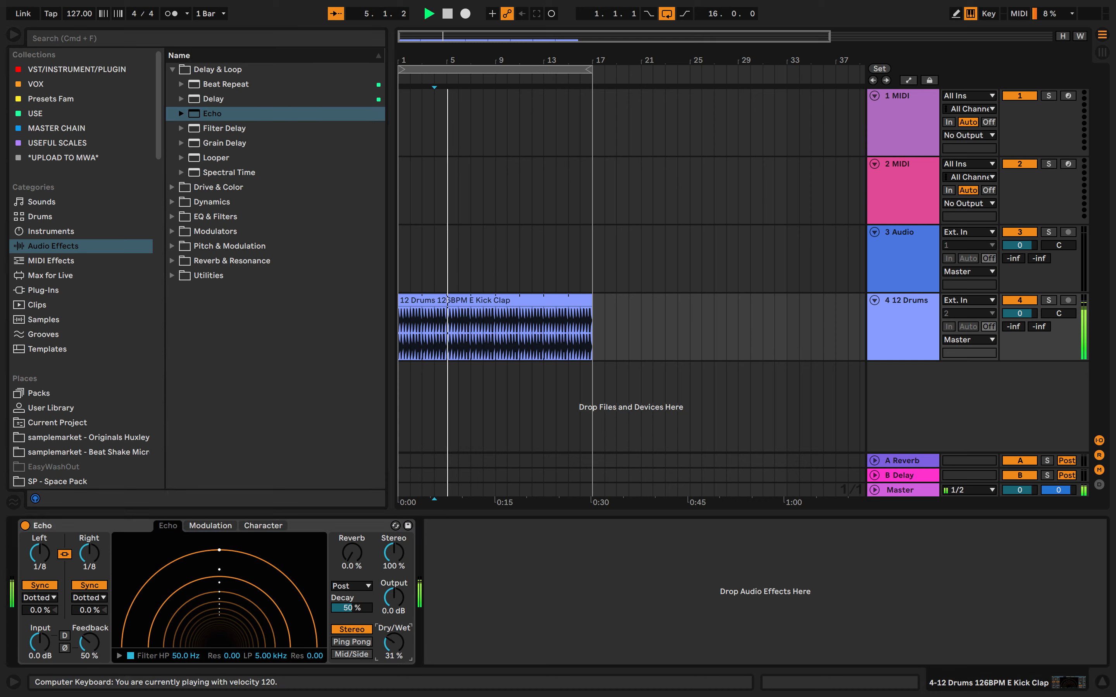
left_click(354, 531)
key("Delete")
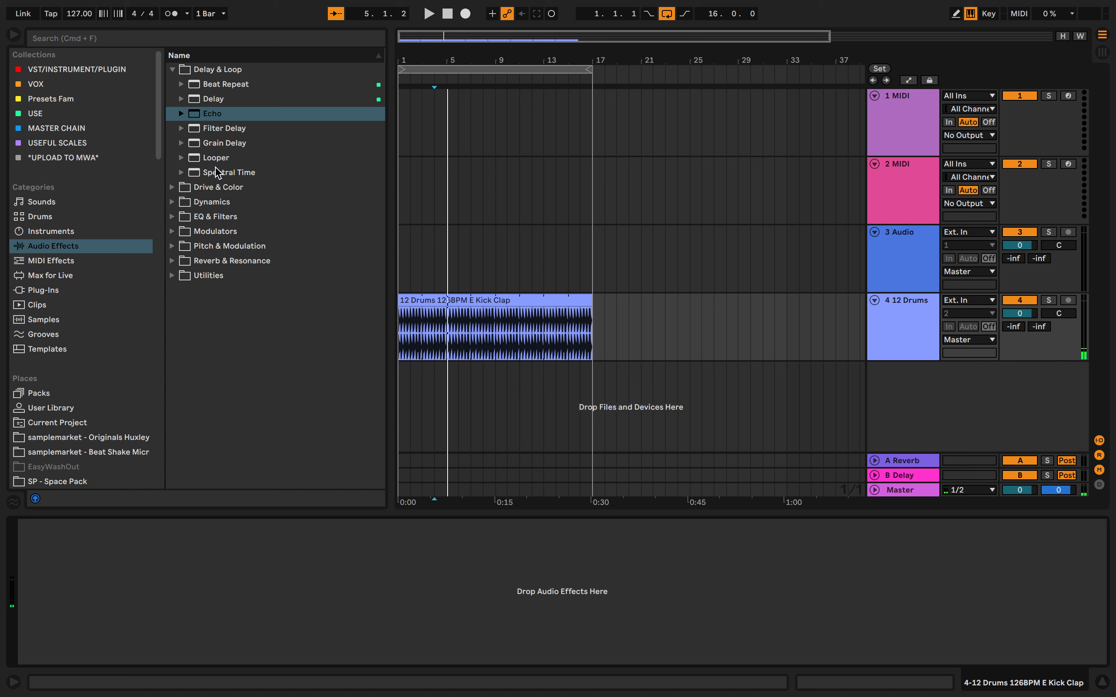
Add Filter Delay to the 12 Drums track, play the loop through it, and remove the device.
double_click(219, 130)
key("space")
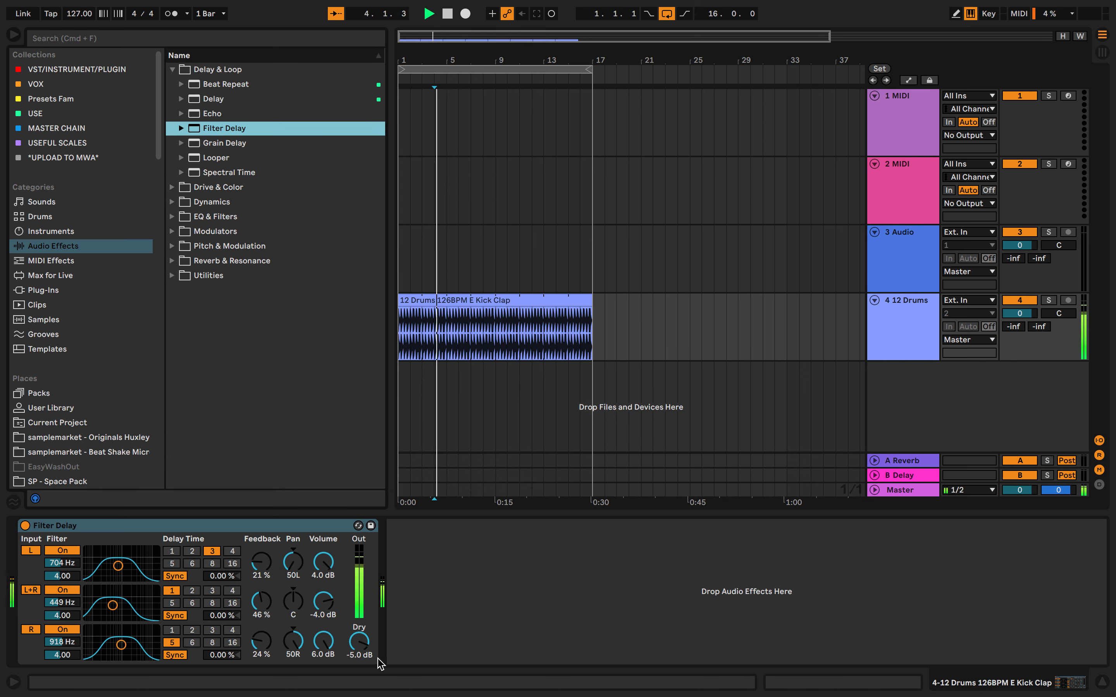
left_click(315, 531)
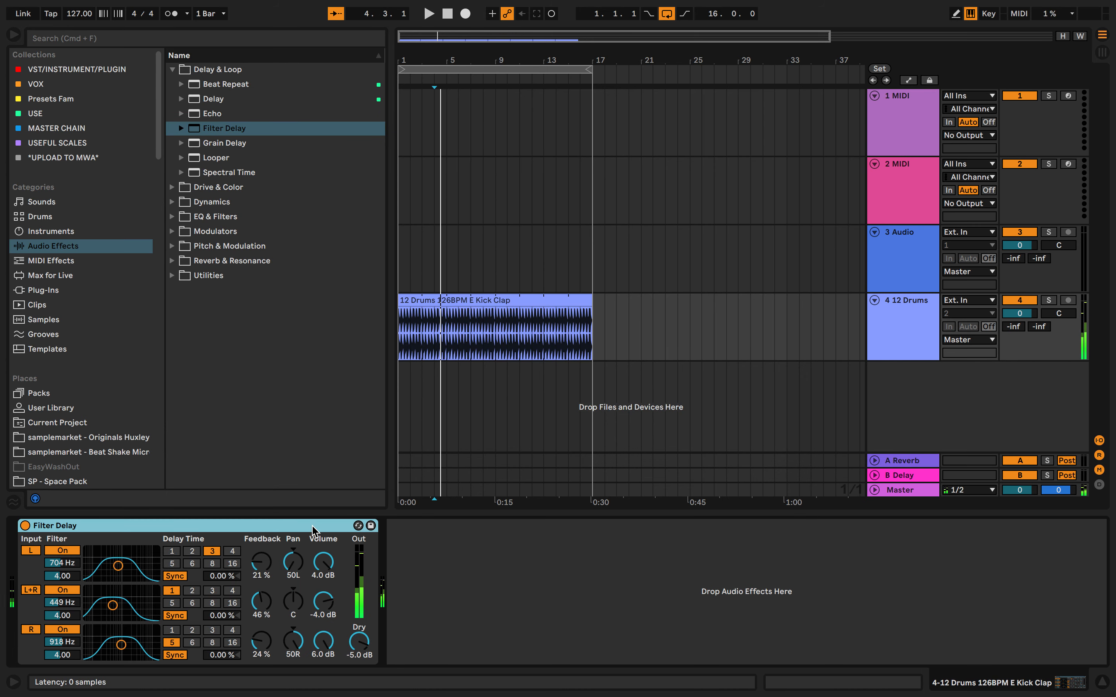
key("Delete")
Add Grain Delay to the drum track and, during playback, set its pitch to -14.3 and random pitch to 42.8.
double_click(237, 141)
key("space")
left_click_drag(182, 583, 199, 605)
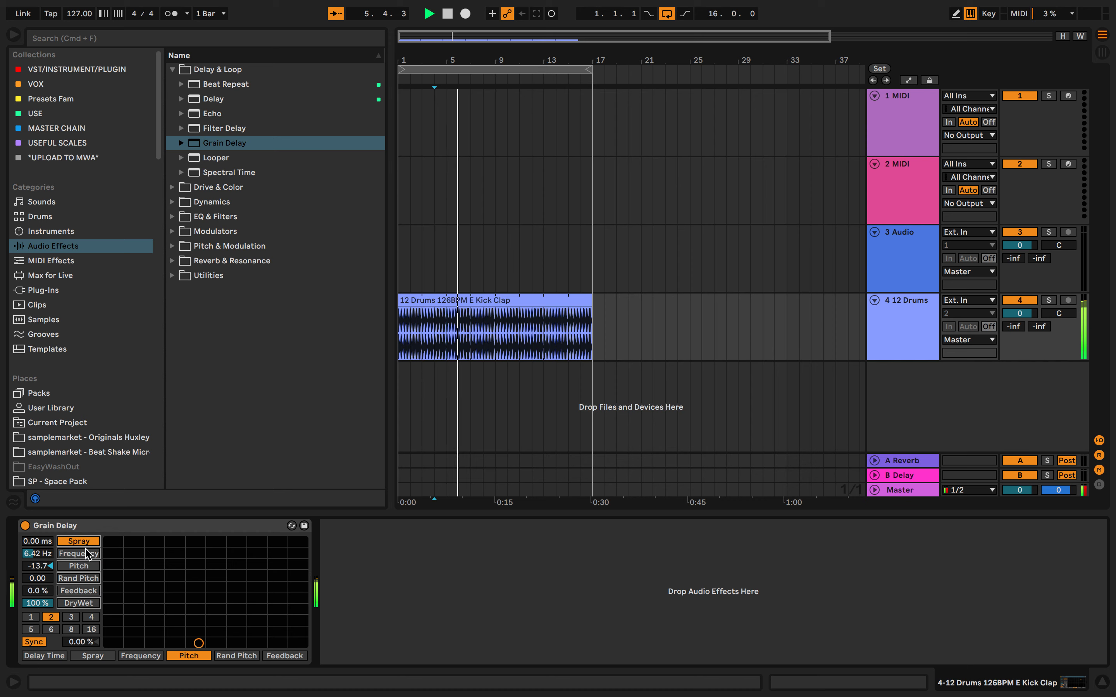
left_click(78, 578)
left_click_drag(170, 586, 199, 596)
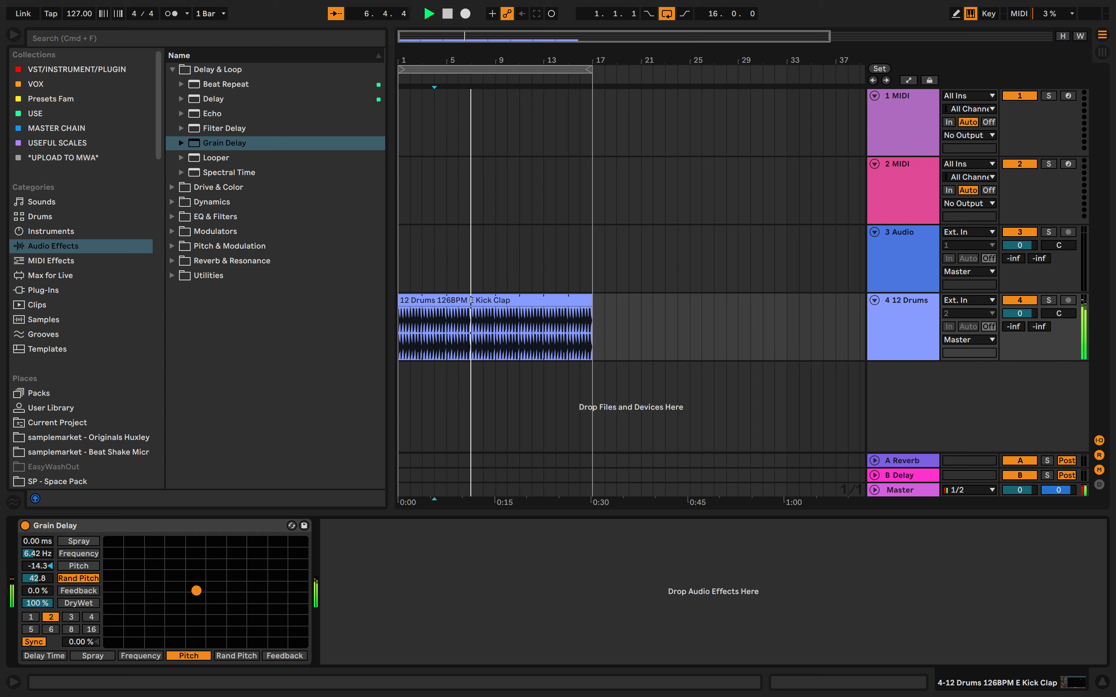
Set Grain Delay to 16% dry/wet and 16 sixteenths, assign Spray to the horizontal axis, and remove the device.
left_click_drag(37, 603, 39, 632)
left_click(70, 620)
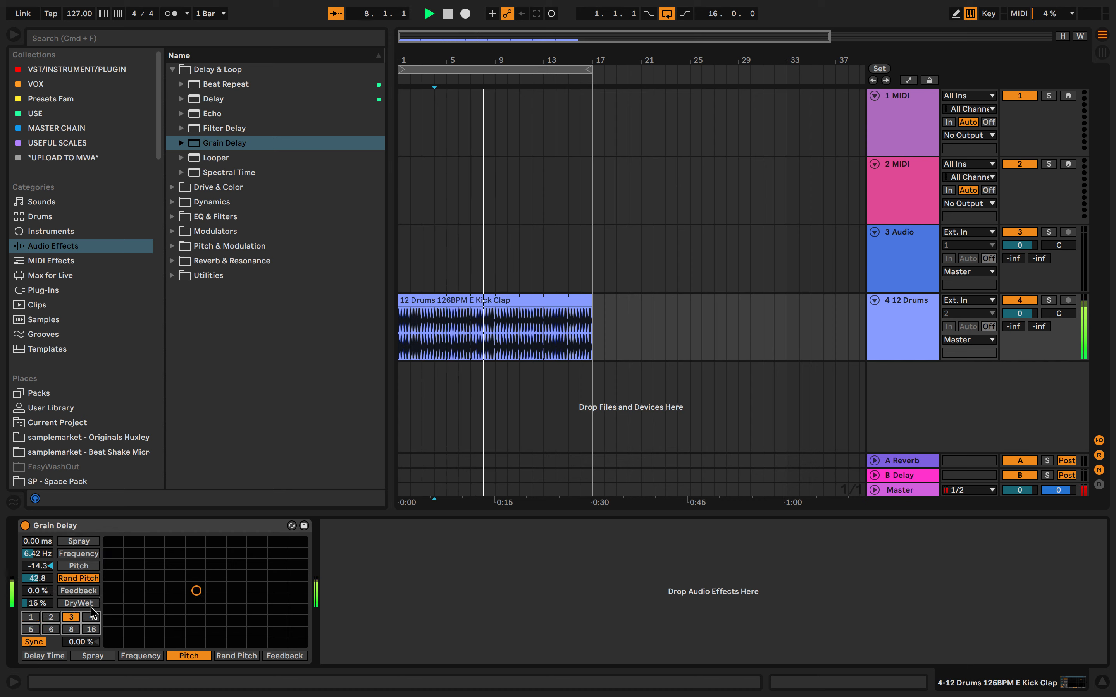
left_click(91, 629)
left_click(92, 656)
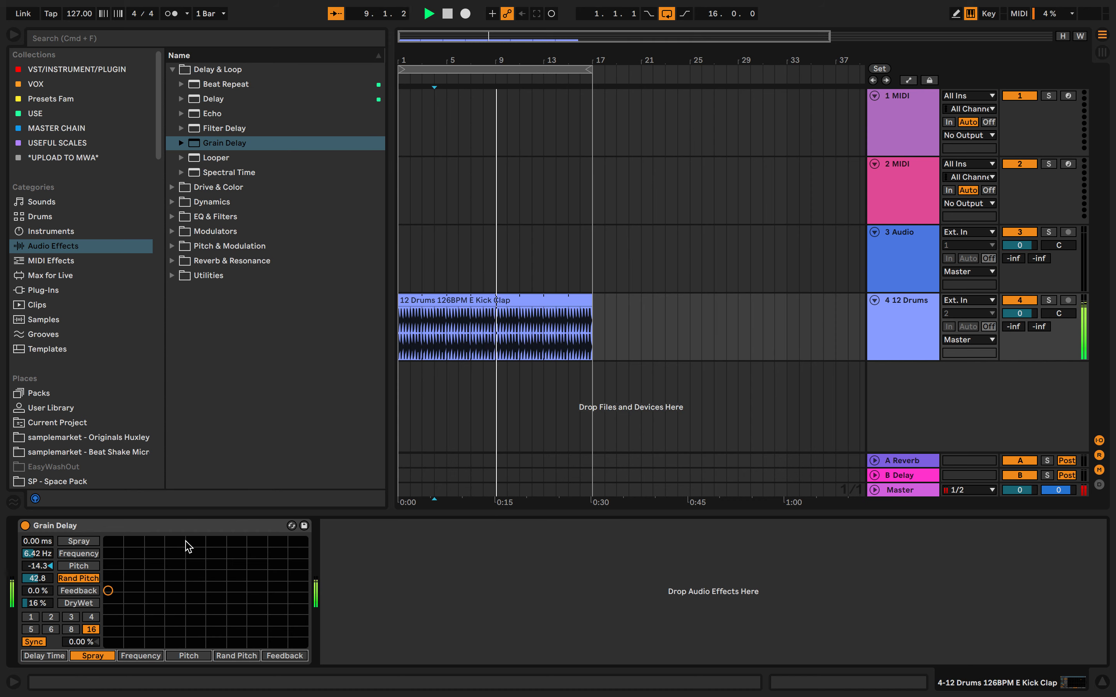
left_click(197, 535)
key("Delete")
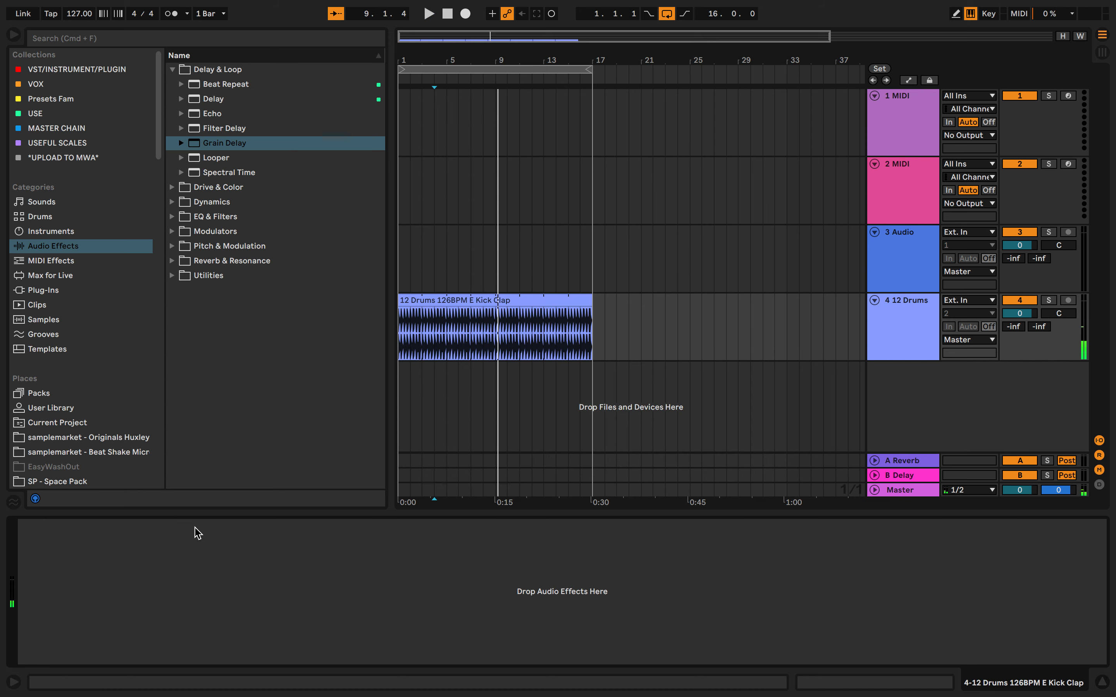
Add Looper to the 12 Drums track to show its interface, and remove it.
double_click(221, 160)
left_click(229, 523)
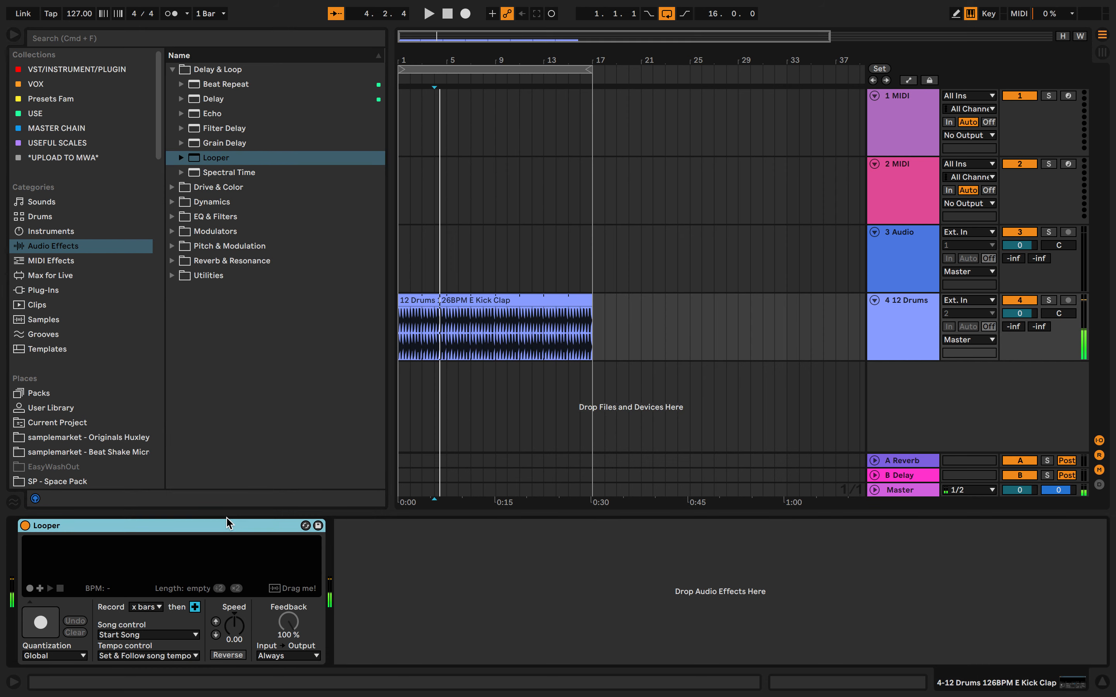
key("Delete")
Add Spectral Time at 100% dry/wet and -2.5 dB input send, and audition its delay with -379 Hz shift, -0.98 mask and 400 ms spray.
double_click(221, 172)
key("space")
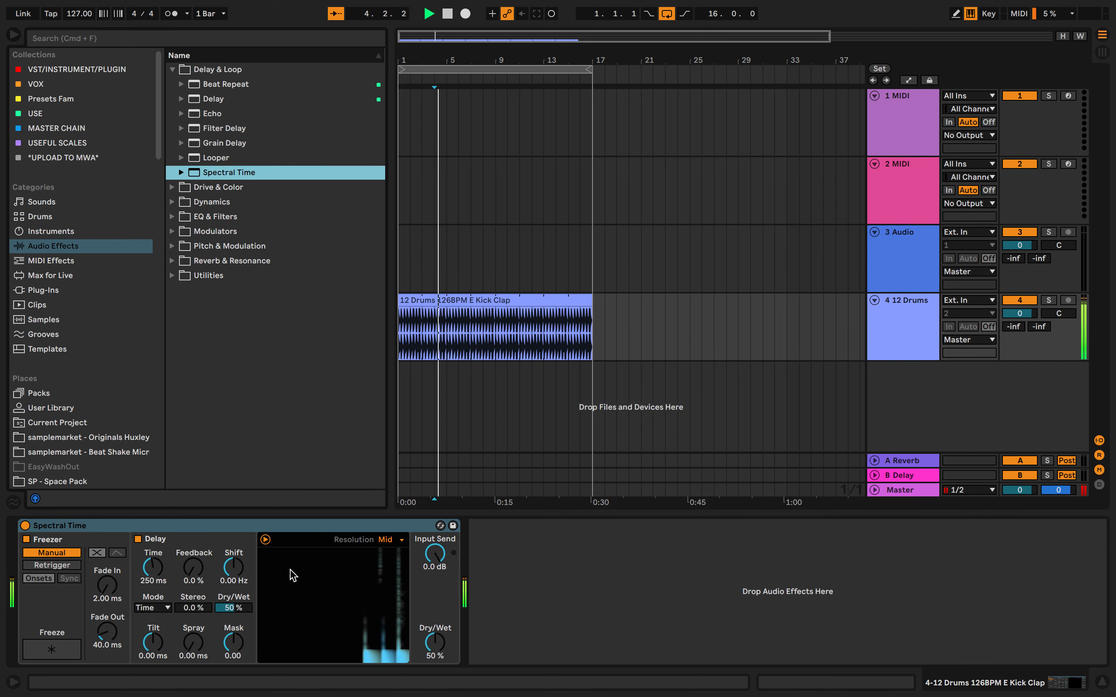
left_click_drag(421, 643, 421, 596)
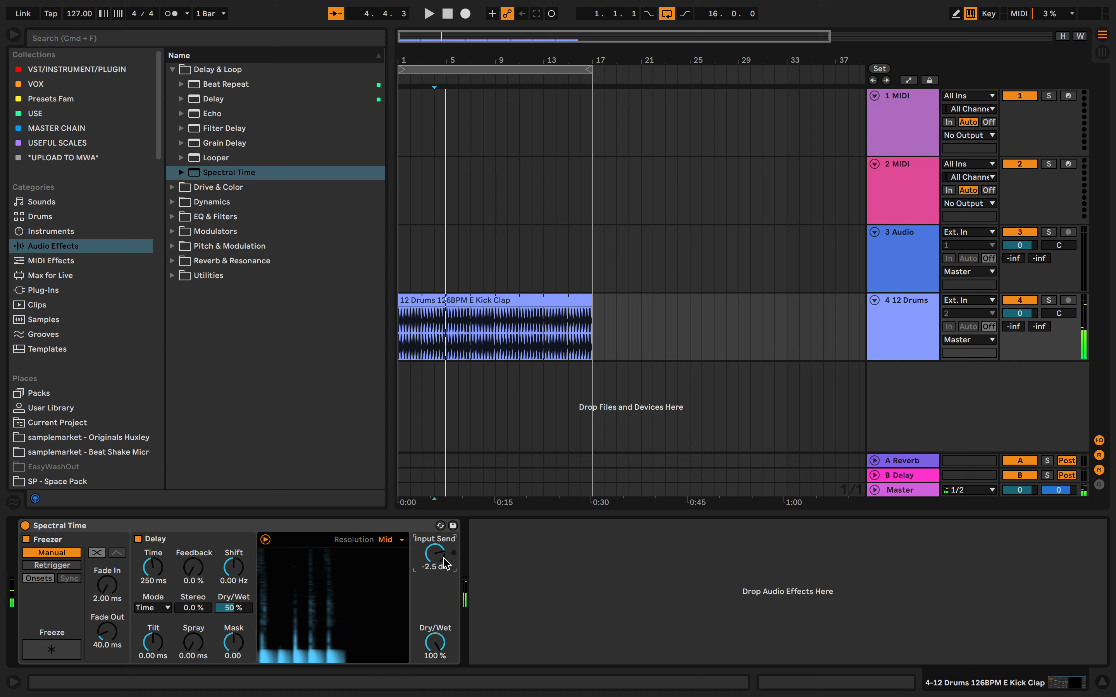
key("space")
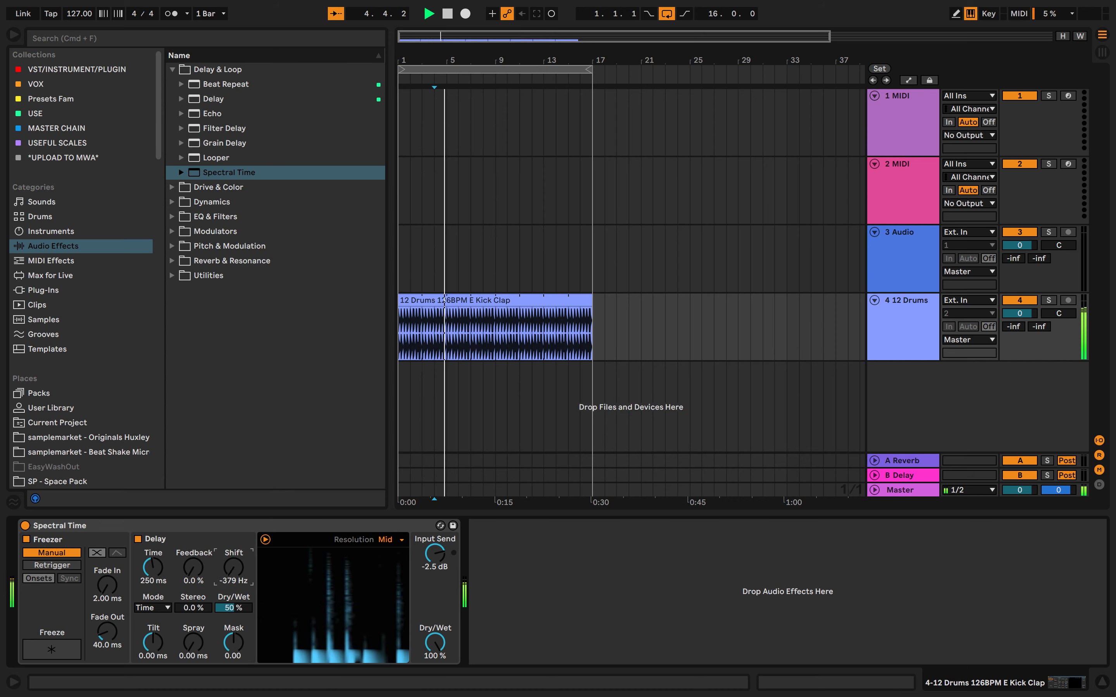
left_click_drag(233, 642, 193, 618)
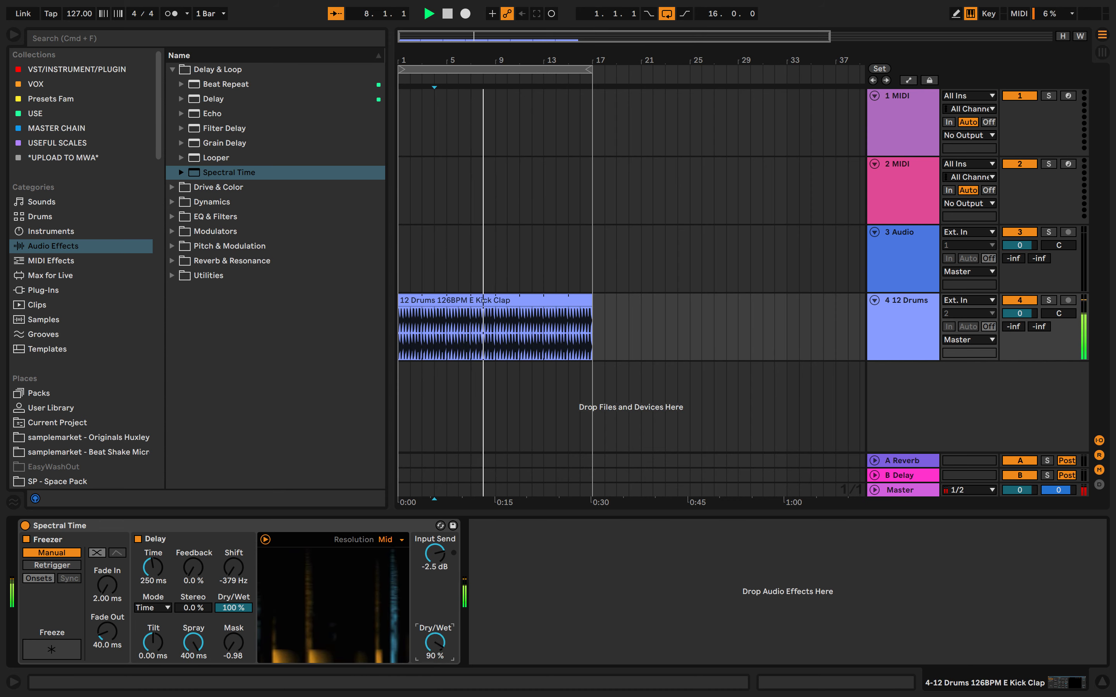
Audition Spectral Time with its overall dry/wet at 0% and resolution at Ultra, and remove the device.
left_click_drag(435, 642, 435, 664)
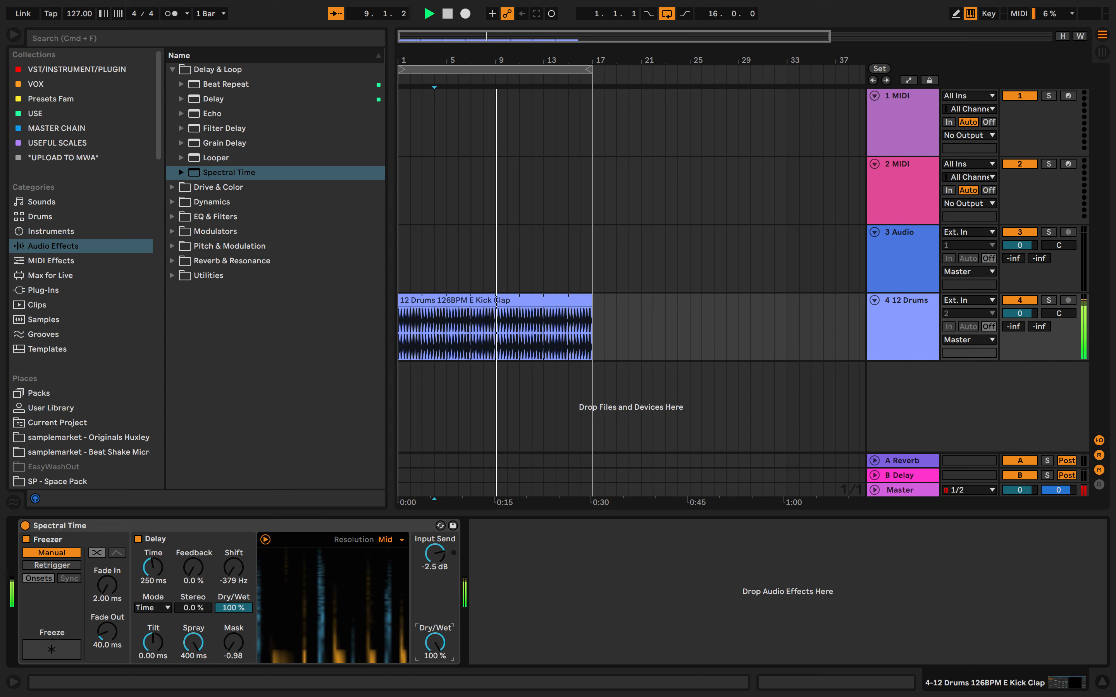
left_click_drag(432, 629, 432, 637)
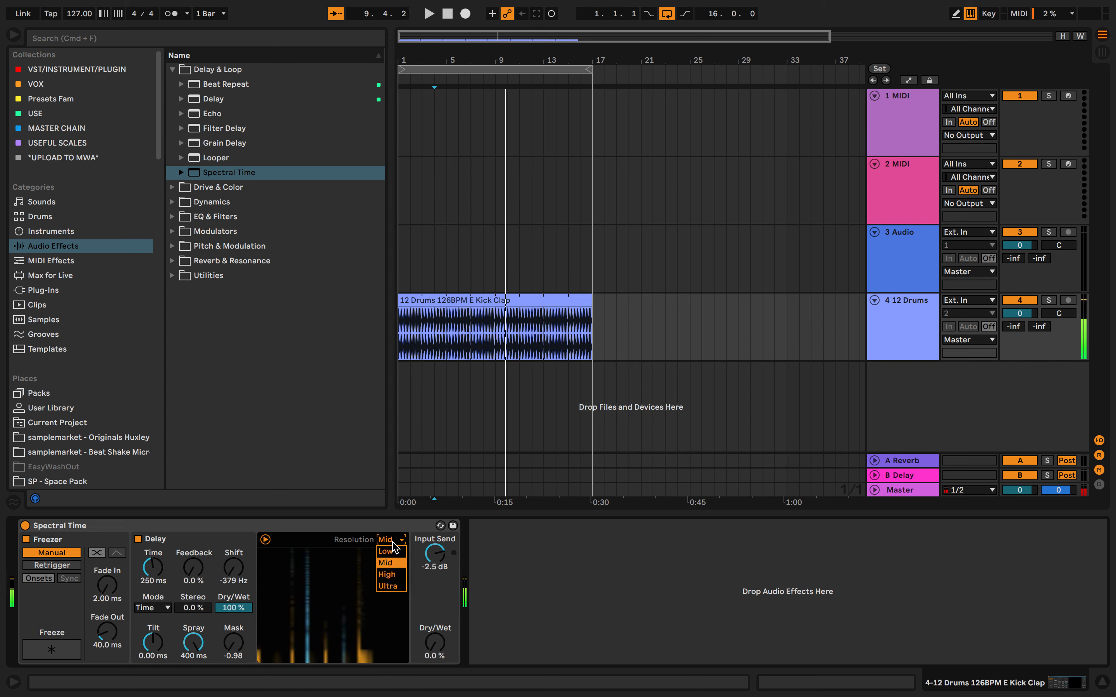
left_click(395, 587)
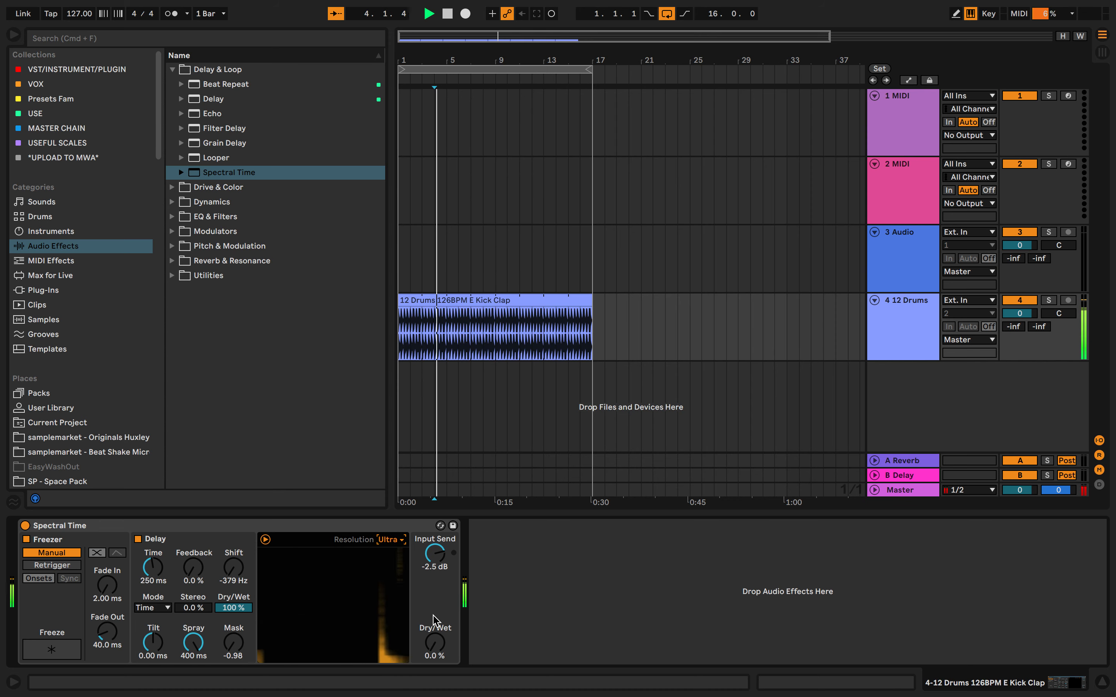
left_click(361, 525)
key("Delete")
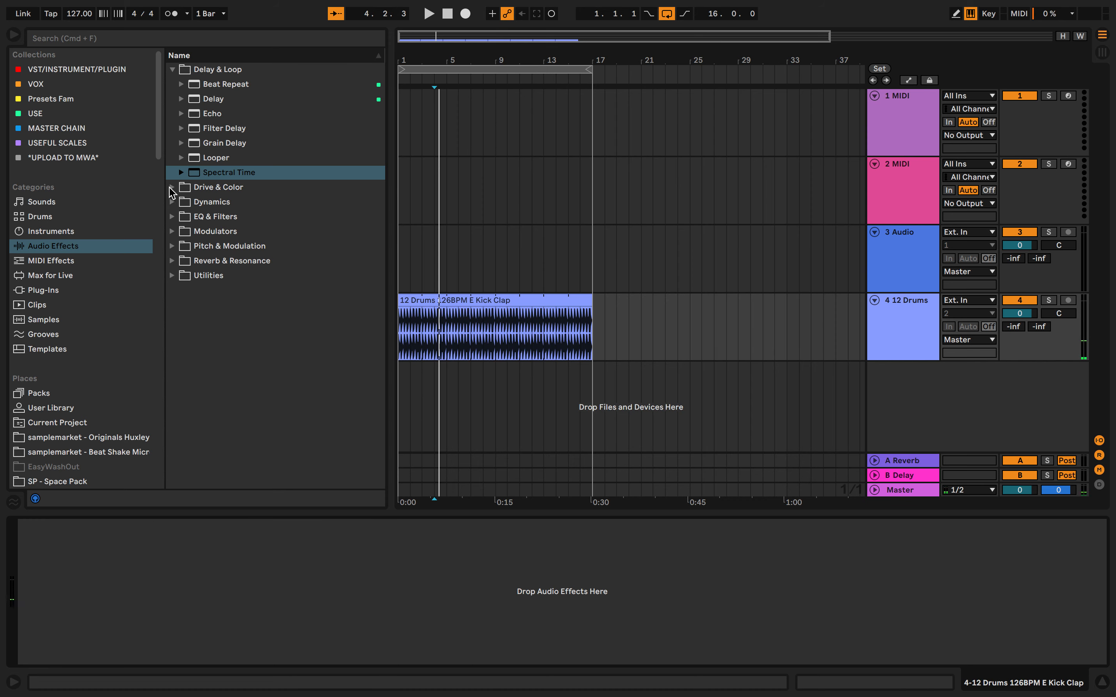
Add Amp from Drive & Color to the drum track and audition its Boost, Clean and Bass models.
left_click(171, 187)
left_click(182, 99)
double_click(204, 99)
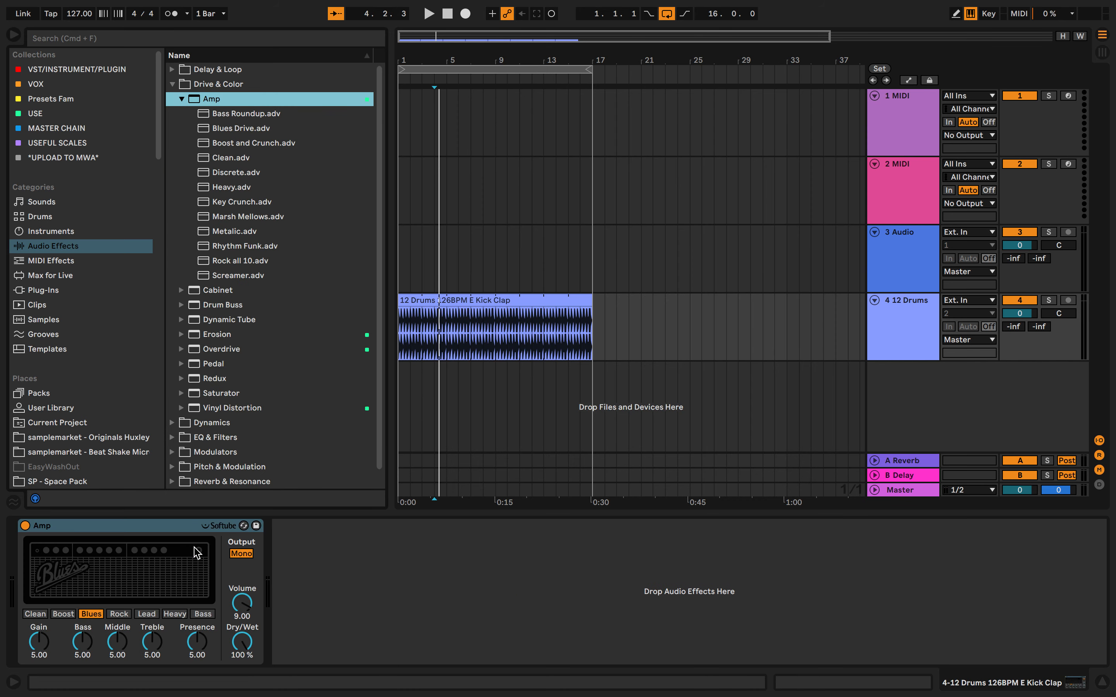
left_click(70, 616)
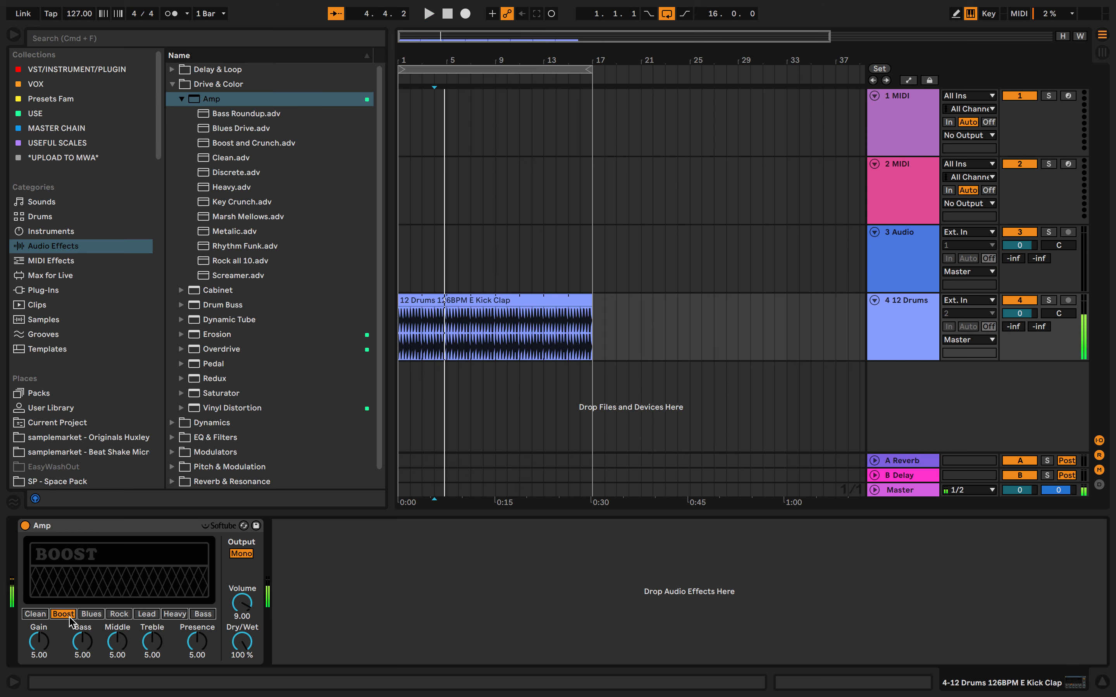
key("space")
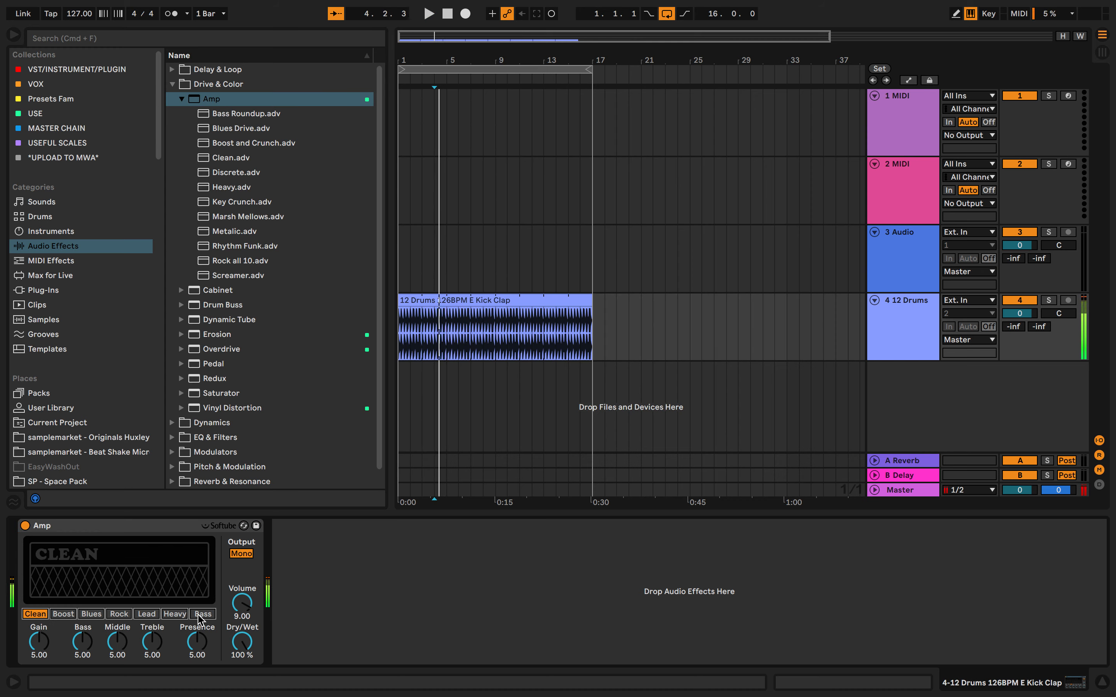
left_click(201, 615)
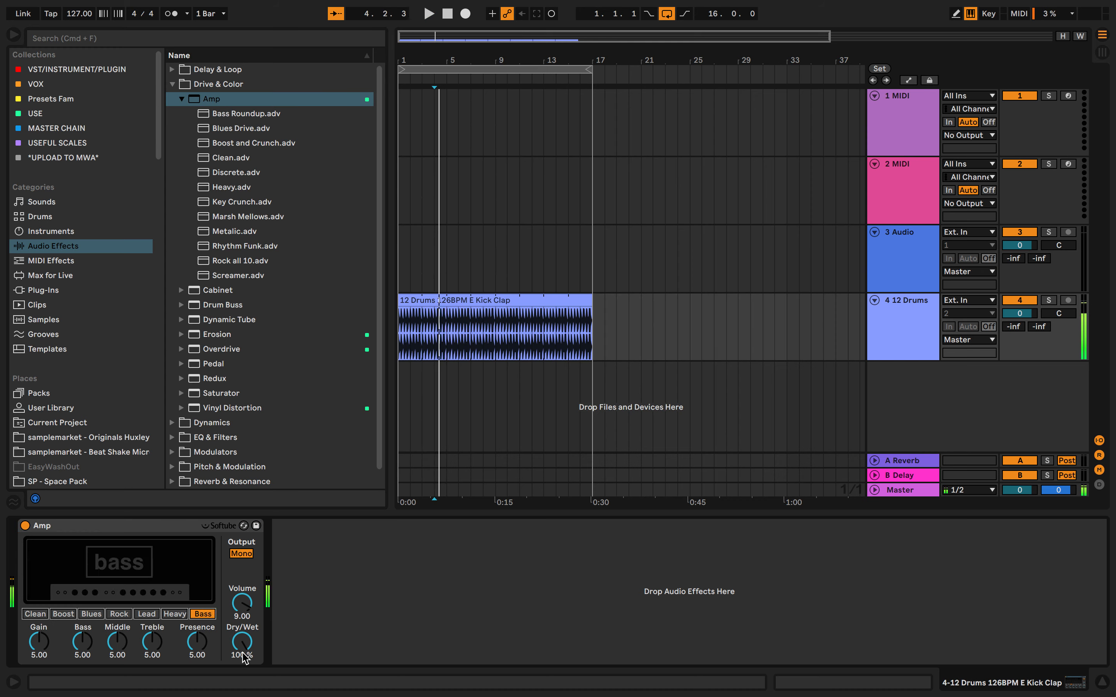
Lower Amp's dry/wet while playing the loop, and remove the device.
key("space")
left_click_drag(236, 659, 236, 688)
key("space")
left_click(203, 530)
key("Delete")
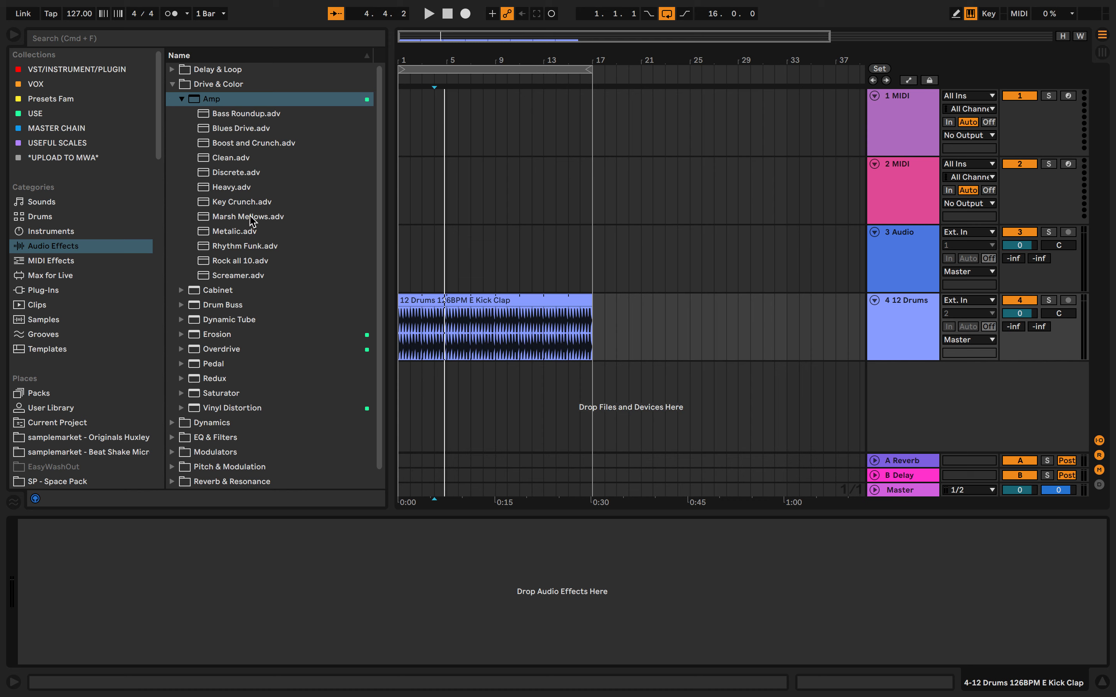
Add Cabinet to the 12 Drums track, play the loop, and show its speaker and microphone options.
left_click(181, 99)
double_click(215, 110)
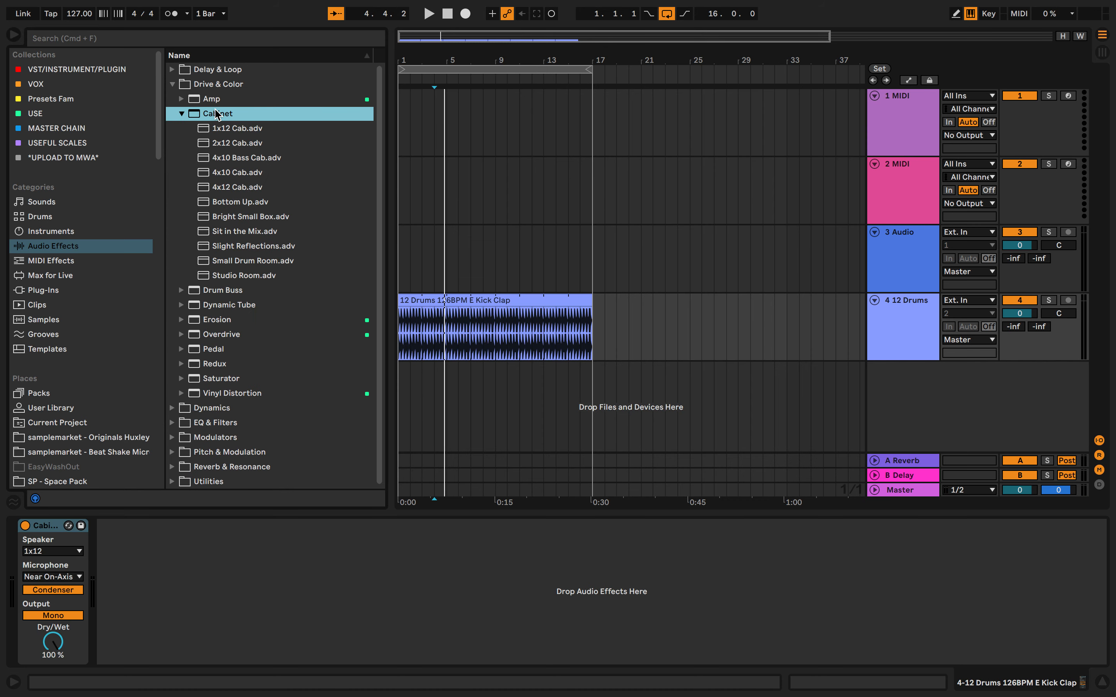
key("space")
key("space")
left_click(51, 551)
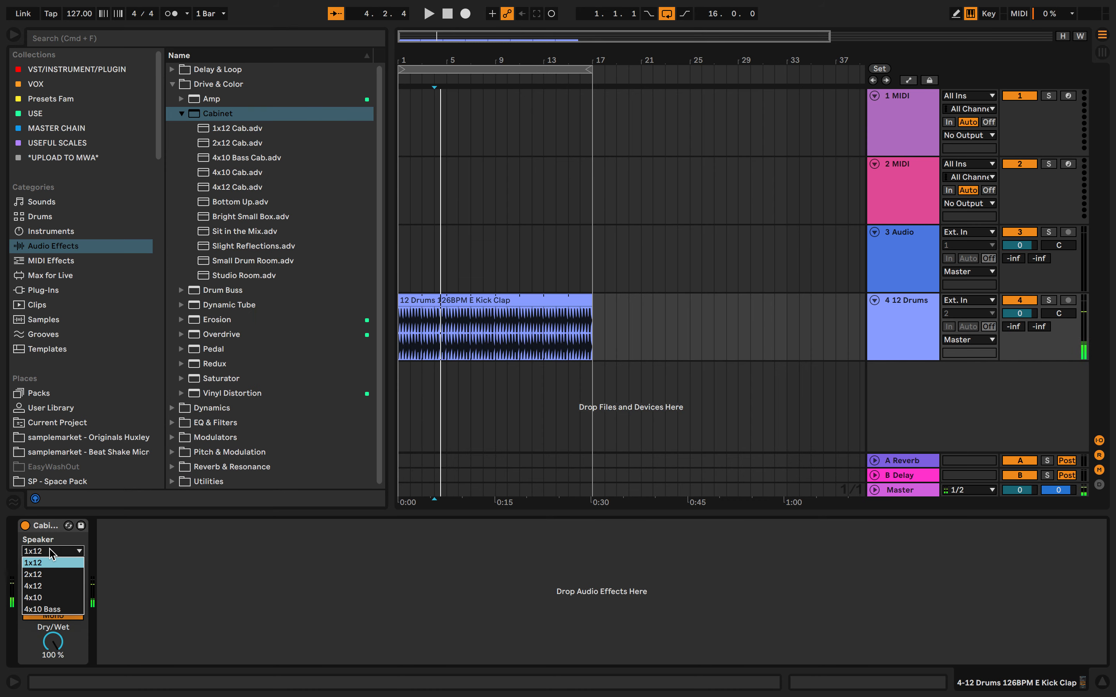
left_click(53, 553)
left_click(54, 577)
Switch Cabinet to the Dynamic microphone, Dual output and 2x12 speaker while the loop plays.
left_click(55, 588)
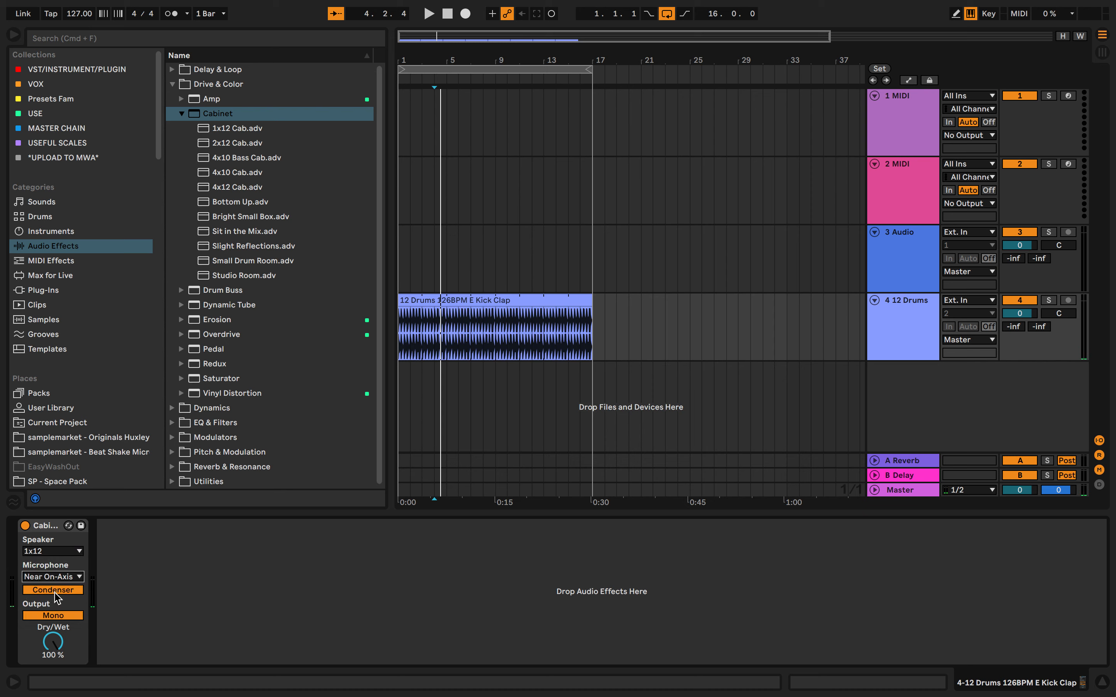
key("space")
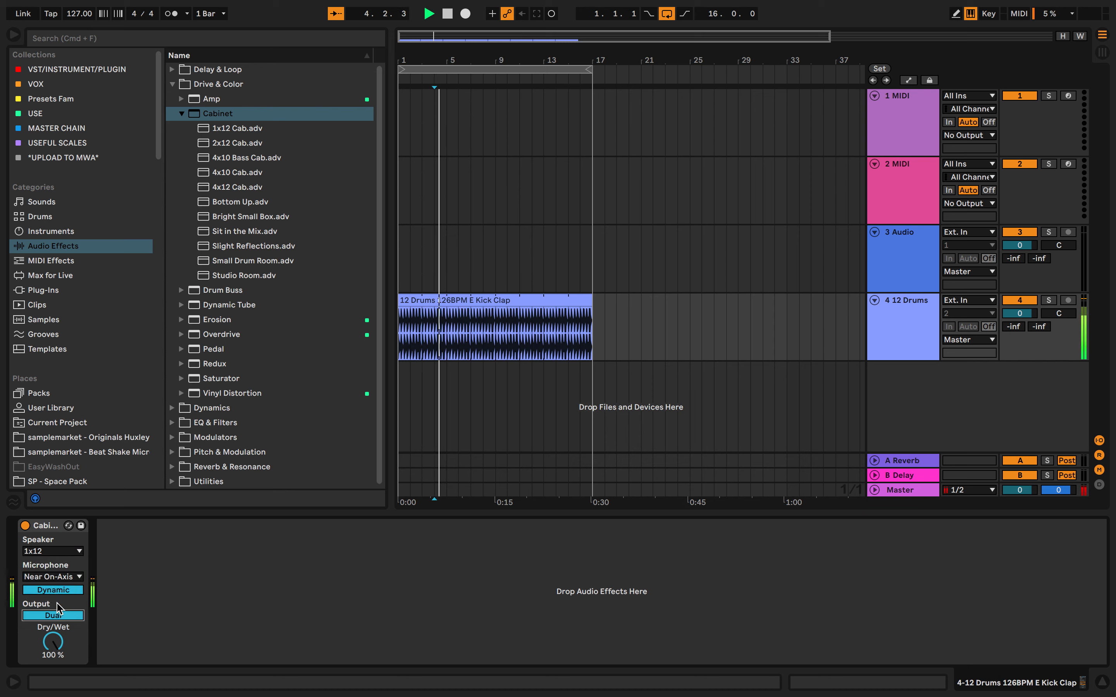
left_click(54, 616)
left_click_drag(53, 642, 60, 574)
left_click(74, 554)
left_click(75, 562)
Audition Cabinet with the 4x10 Bass speaker at 43% dry/wet, and remove the device.
left_click(53, 551)
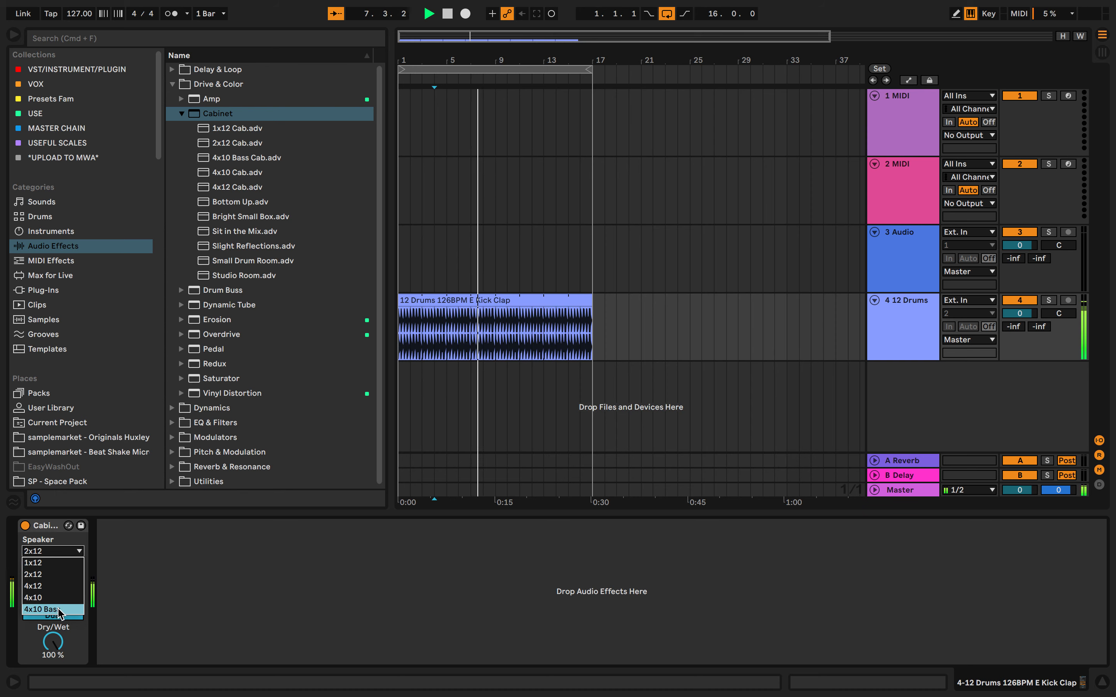
left_click(46, 610)
left_click_drag(53, 641, 37, 660)
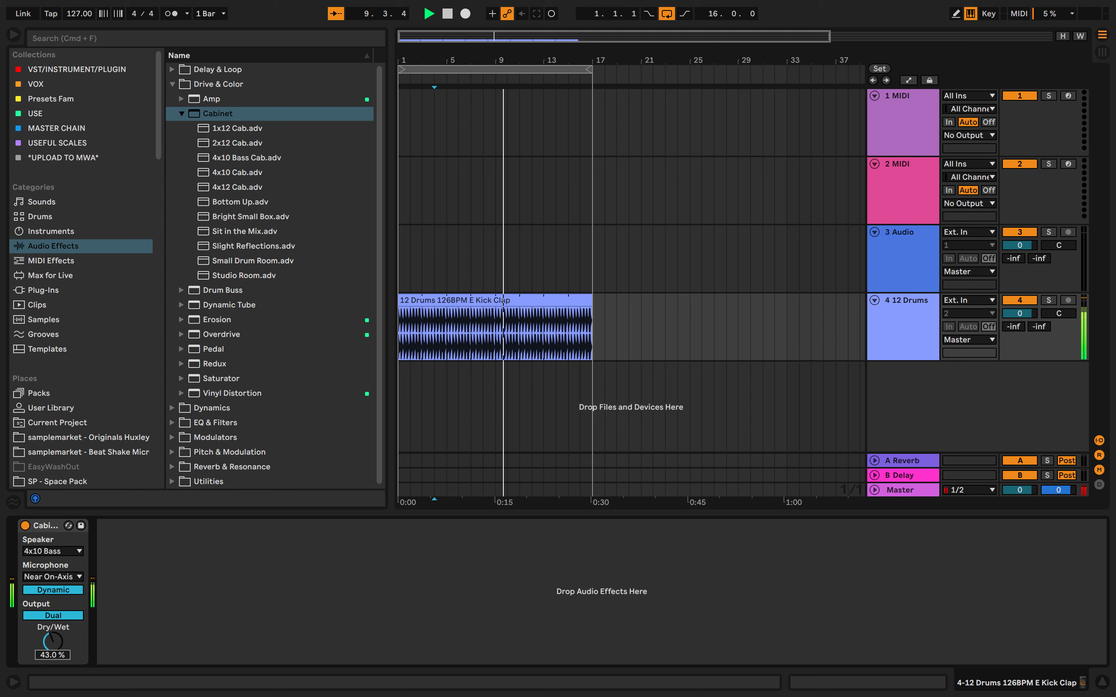
left_click(56, 526)
key("Delete")
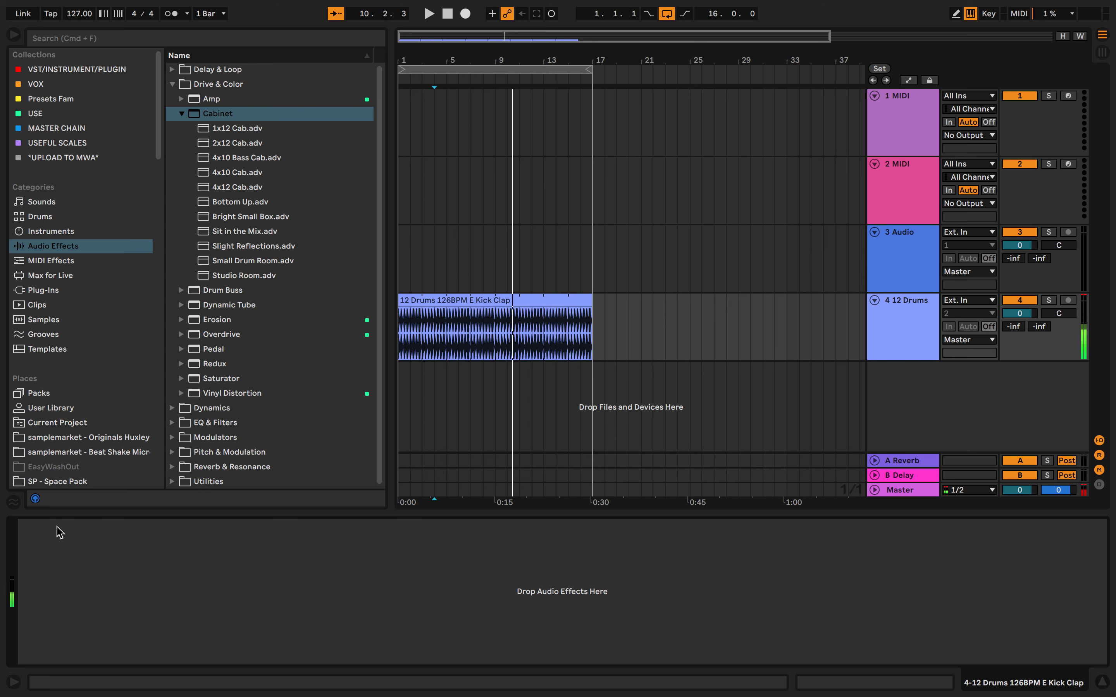
Add Drum Buss to the 12 Drums track and play the loop with its output lowered to -14.8 dB.
left_click(230, 278)
left_click(181, 115)
left_click(182, 128)
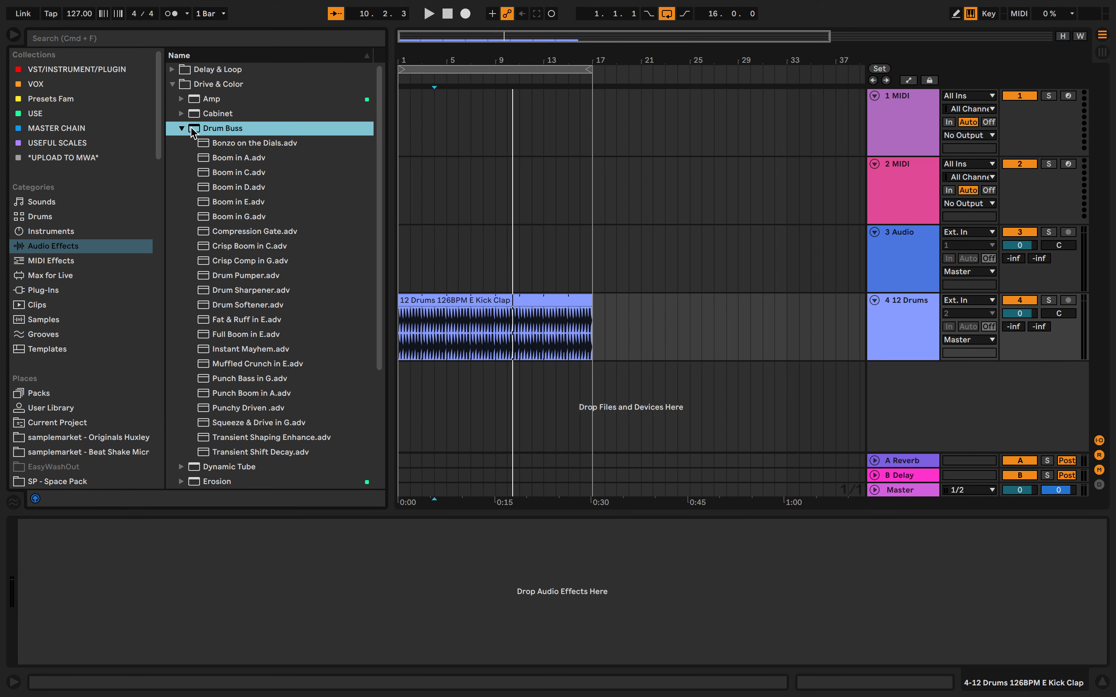
double_click(205, 128)
key("space")
left_click_drag(213, 555, 213, 590)
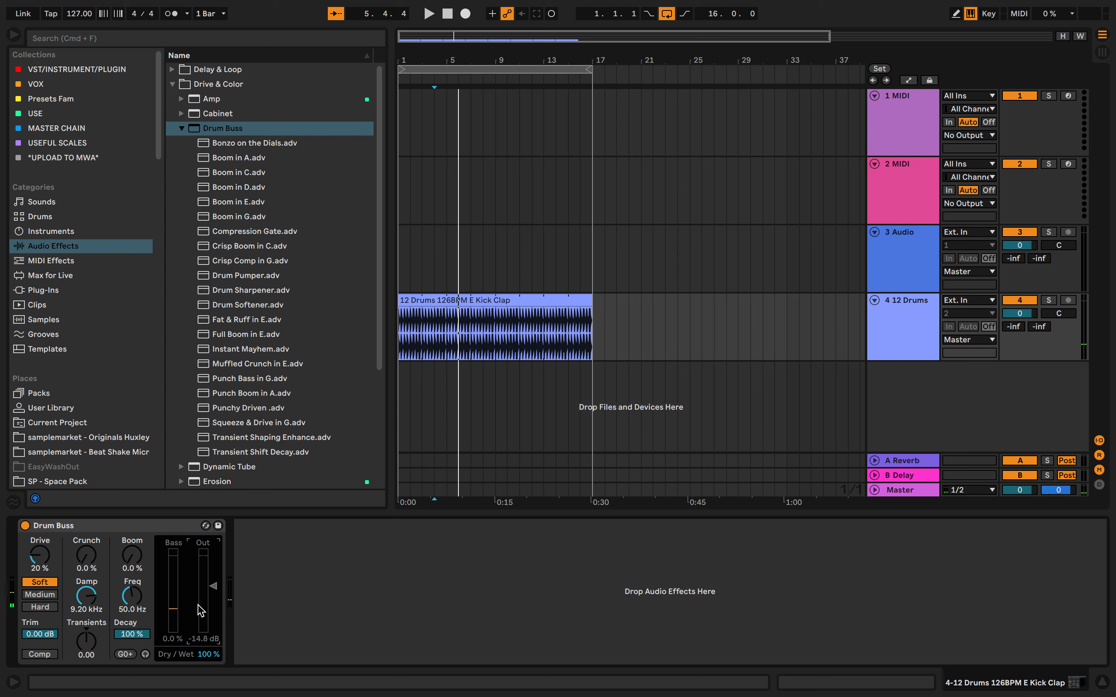
Return Drum Buss's output to 0 dB and audition Crunch and Boom in turn, each at 100%.
key("space")
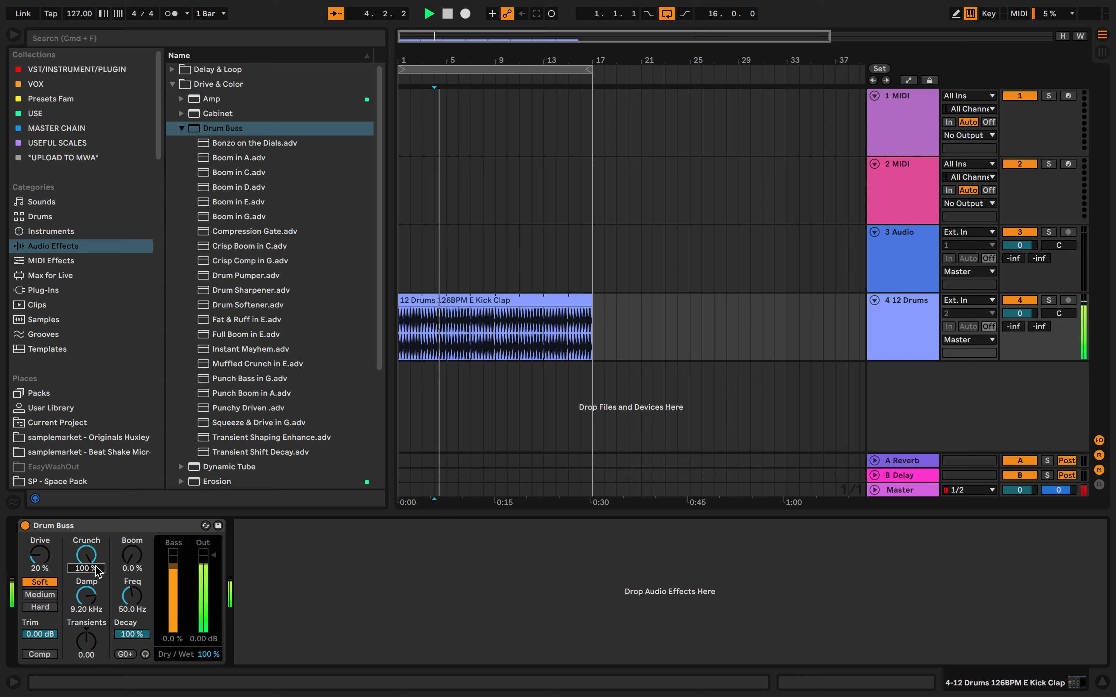
mouse_move(86, 557)
left_mouse_down()
mouse_move(86, 530)
mouse_move(132, 525)
left_mouse_up()
key("space")
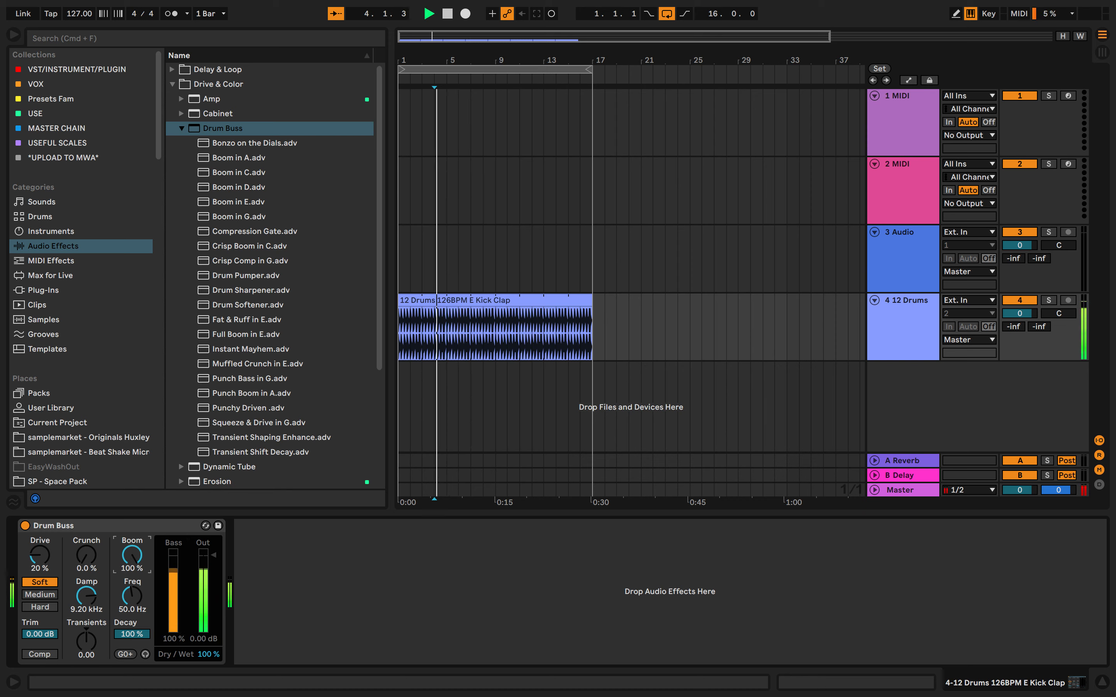
left_click_drag(86, 643, 97, 657)
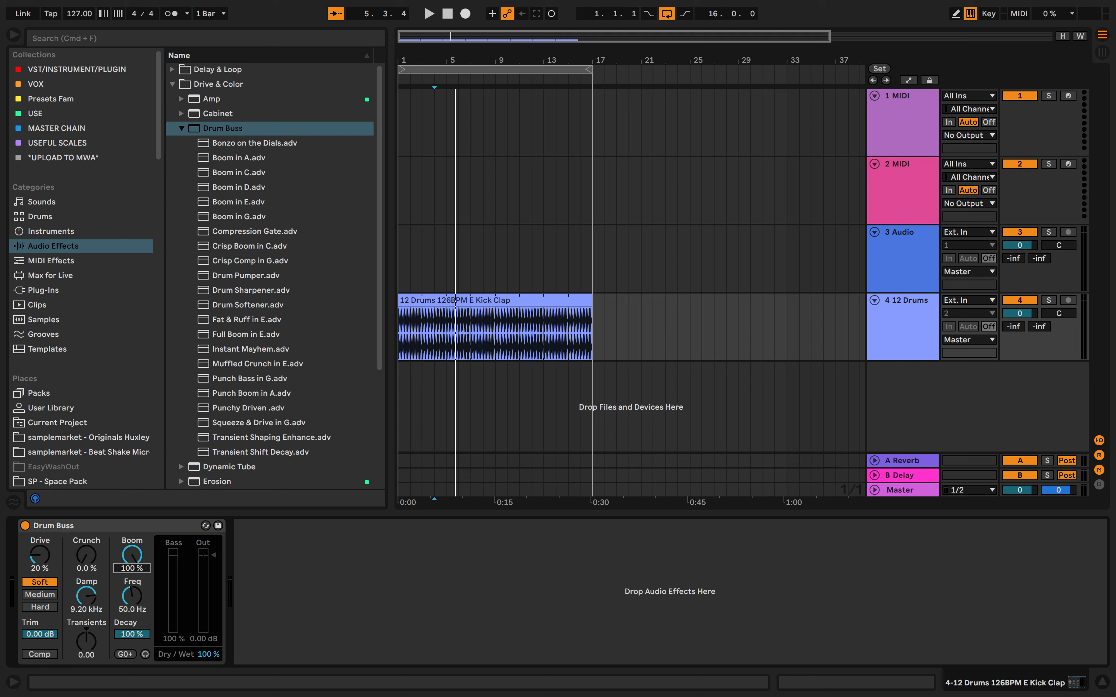
Set Drum Buss's drive type to Medium, enable its compressor, and raise the Boom frequency during playback.
key("space")
left_click(40, 594)
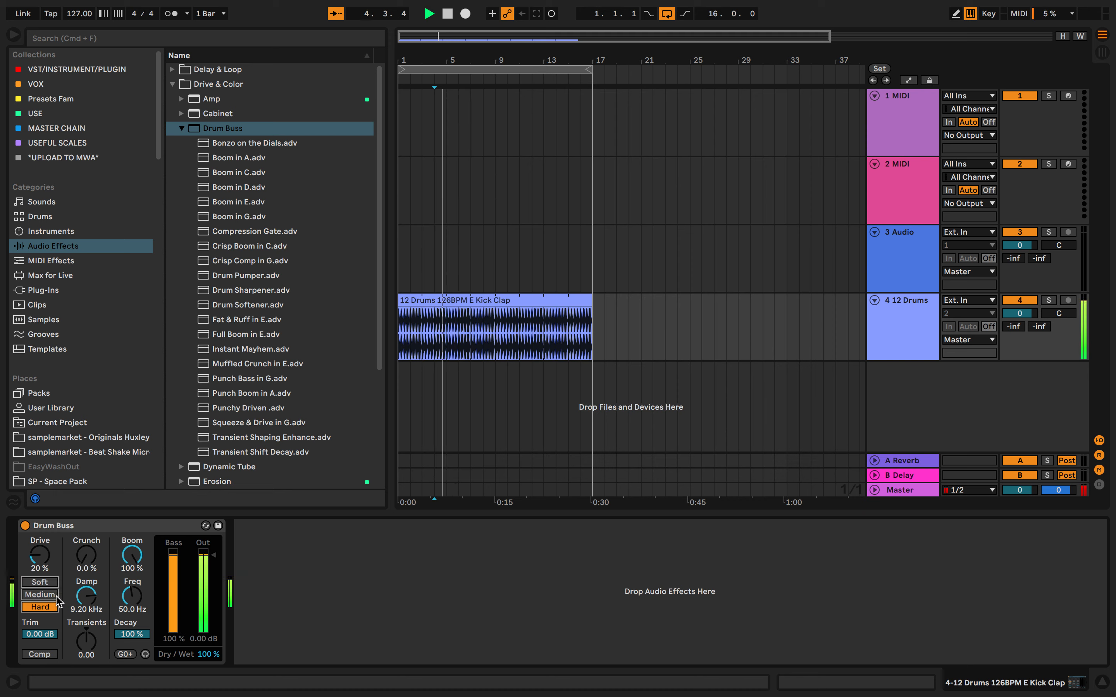
left_click(49, 654)
left_click_drag(132, 596, 129, 592)
key("space")
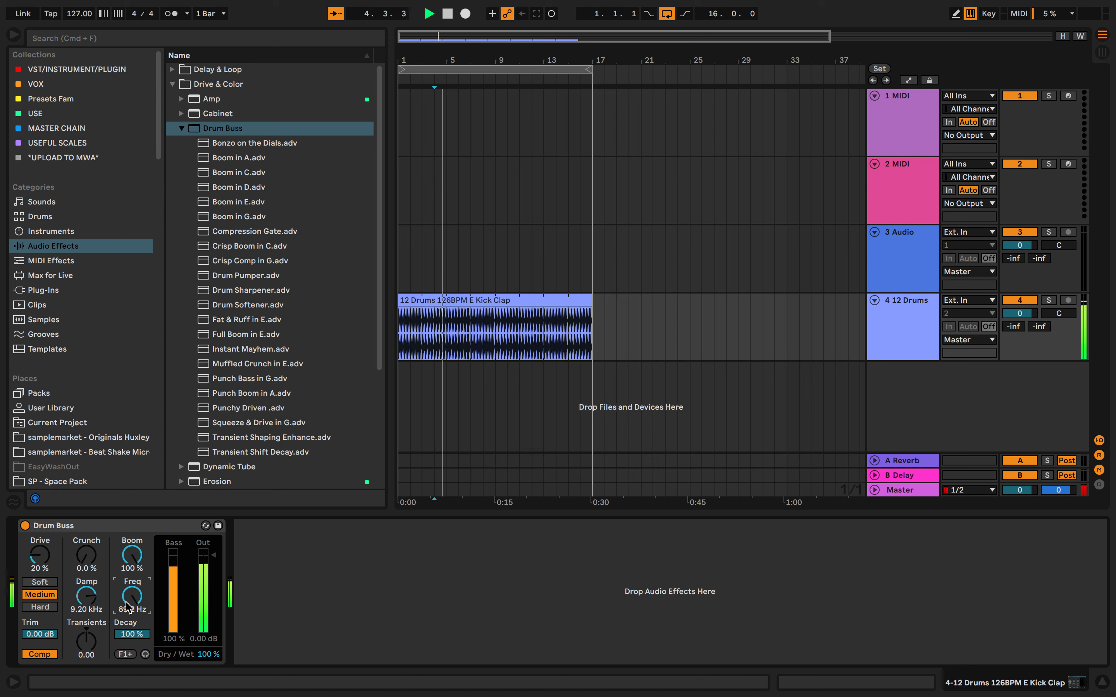
Stop playback and replace Drum Buss with Dynamic Tube on the 12 Drums track.
key("space")
left_click(150, 528)
key("Delete")
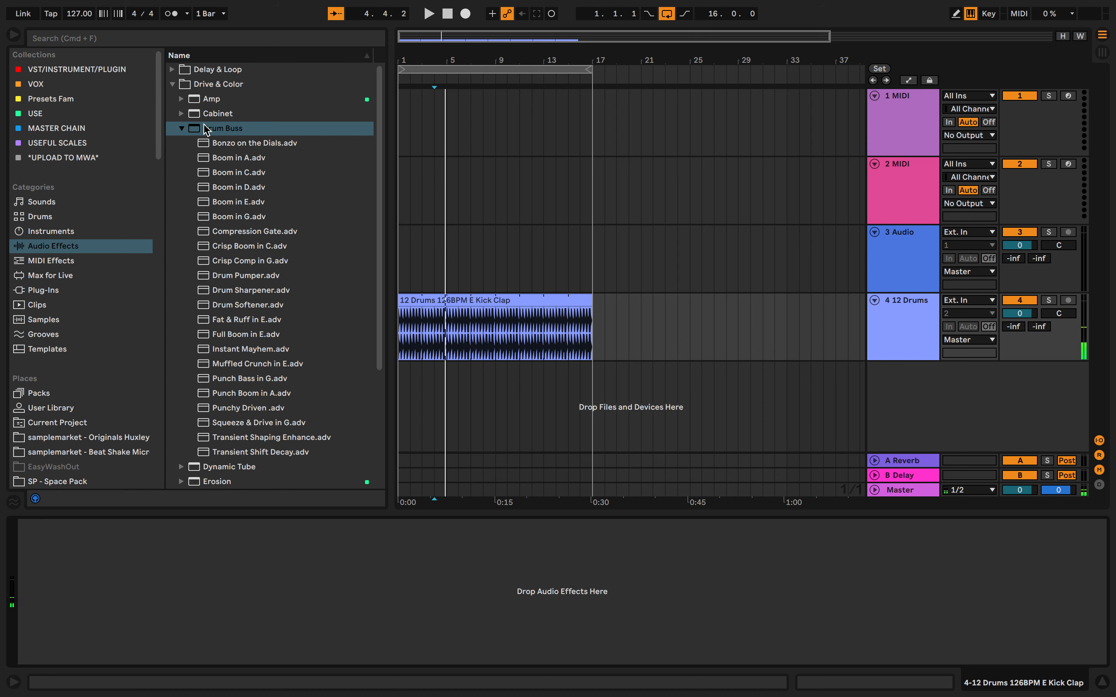
left_click(186, 129)
left_click(189, 147)
double_click(212, 145)
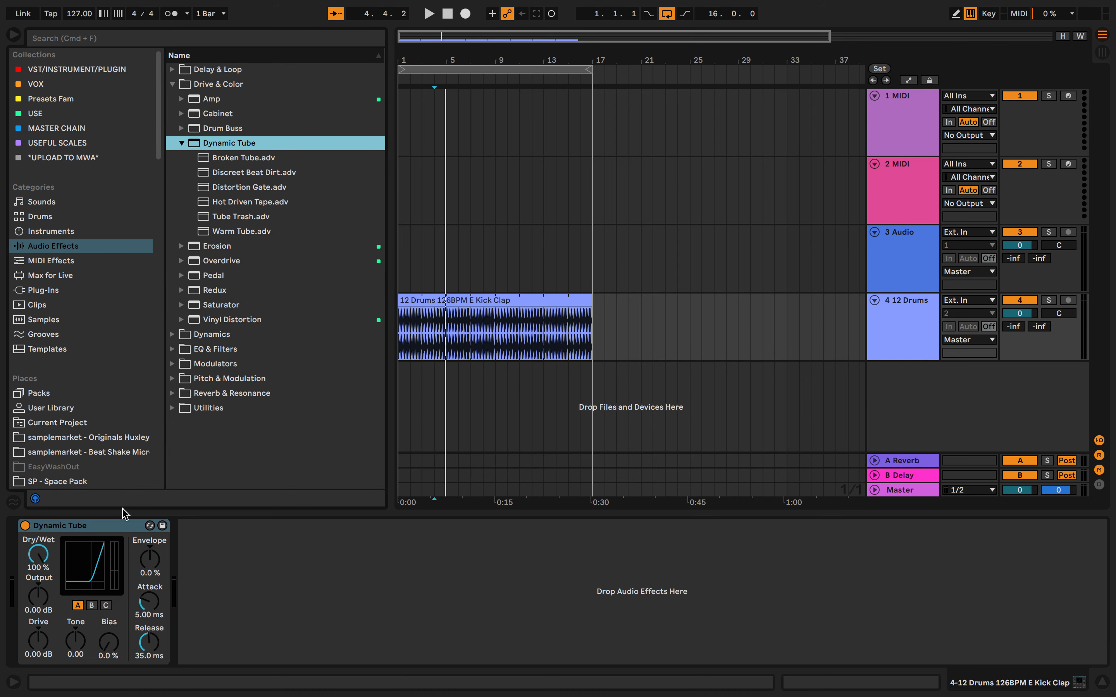
Audition Dynamic Tube on the loop with varied output and drive, Bias at 100%, and Attack at 56.9 ms.
key("space")
left_click_drag(39, 596, 39, 576)
double_click(39, 598)
left_click_drag(41, 646, 40, 608)
left_click_drag(107, 651, 119, 637)
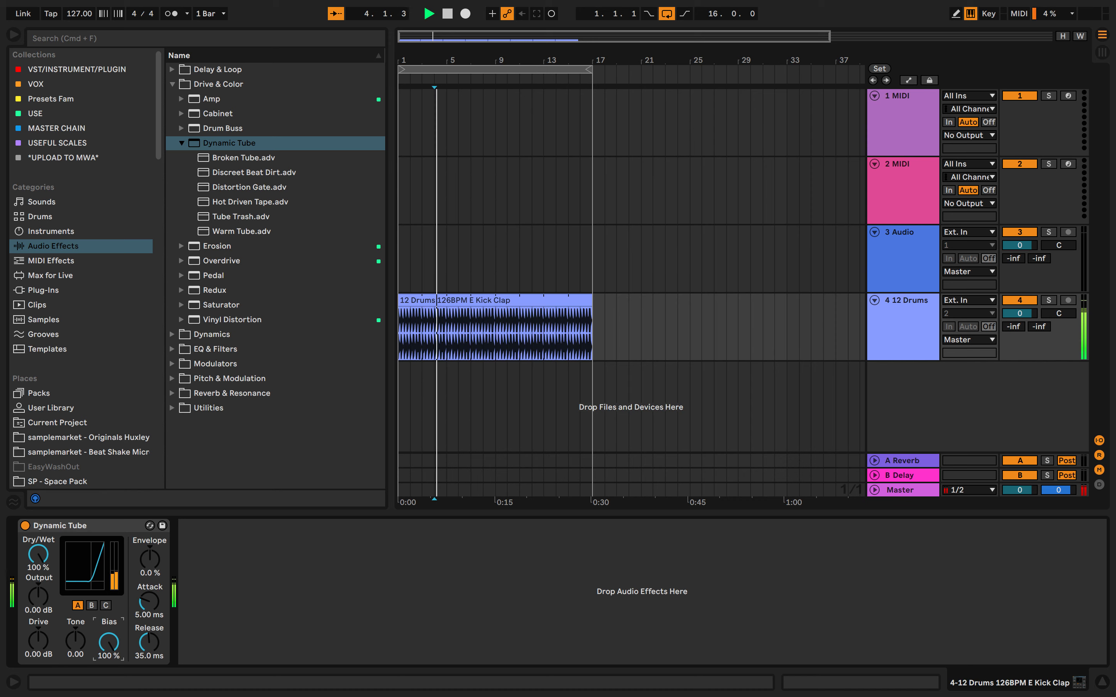
left_click_drag(150, 559, 150, 598)
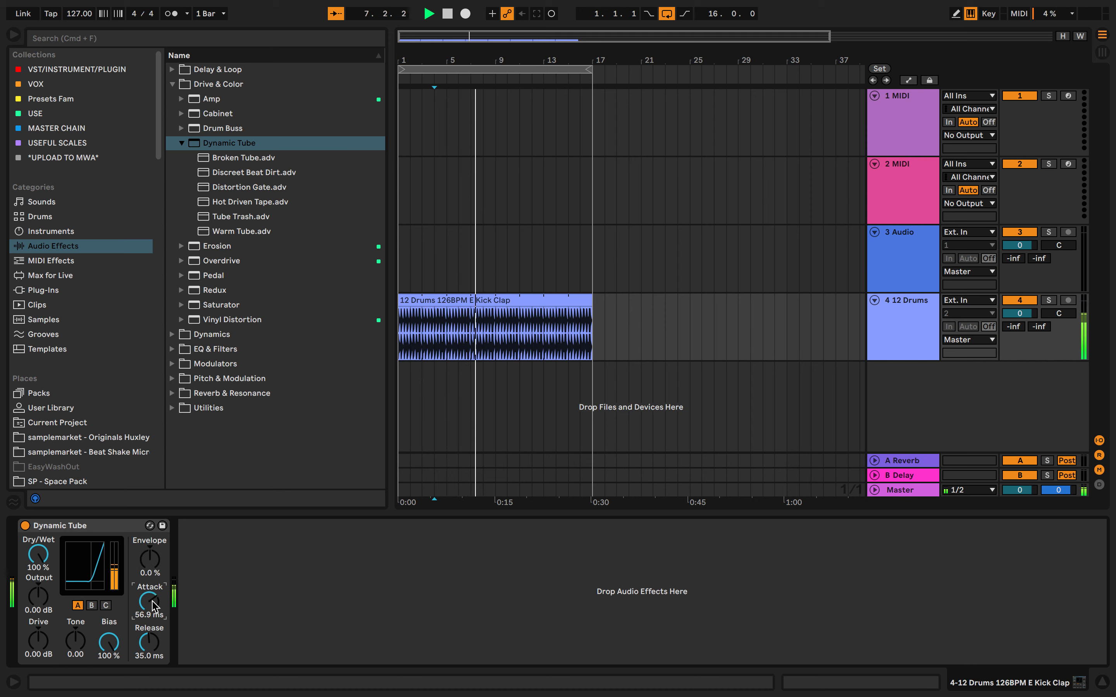
Remove Dynamic Tube and add Erosion to the 12 Drums track.
left_click(127, 535)
key("Delete")
left_click(181, 142)
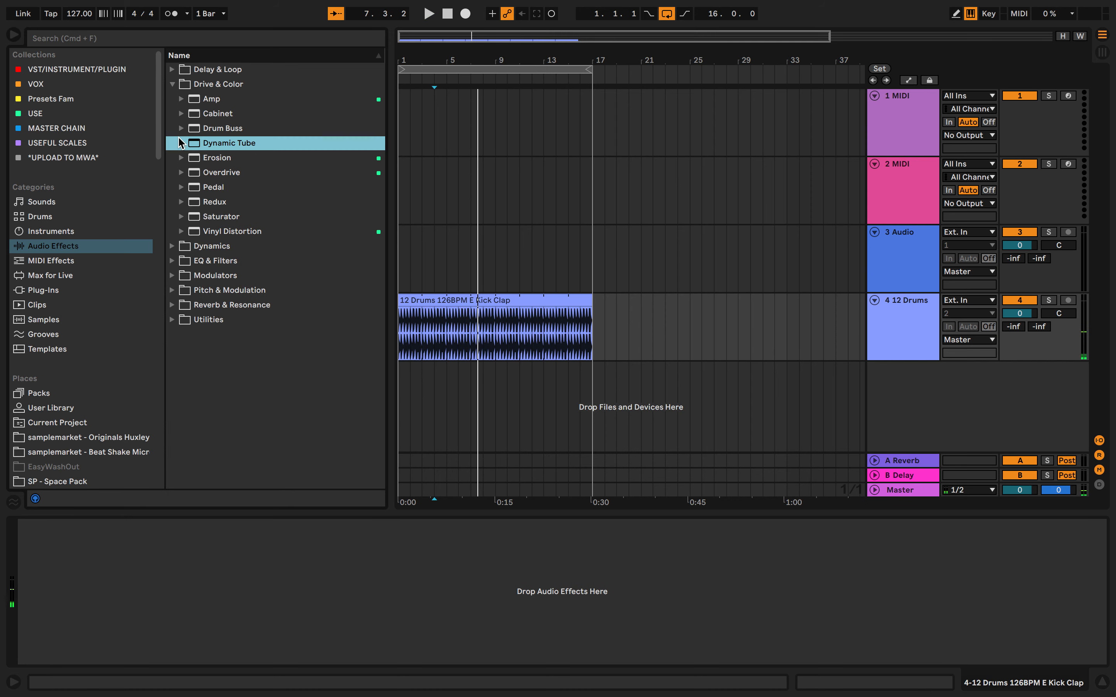
left_click(182, 158)
left_click(182, 158)
left_click(181, 158)
double_click(192, 158)
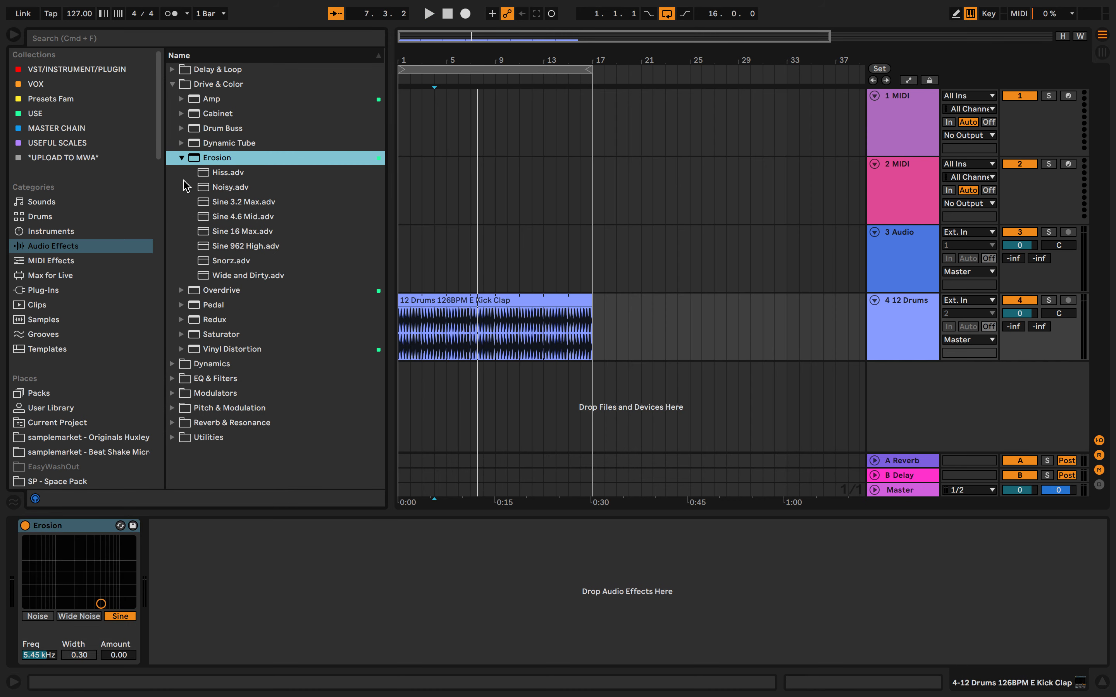
Audition Erosion at 1.69 kHz with Amount 138, trying Noise mode before returning to Sine.
key("space")
left_click(75, 523)
mouse_move(75, 554)
left_mouse_down()
mouse_move(69, 563)
mouse_move(69, 549)
left_mouse_up()
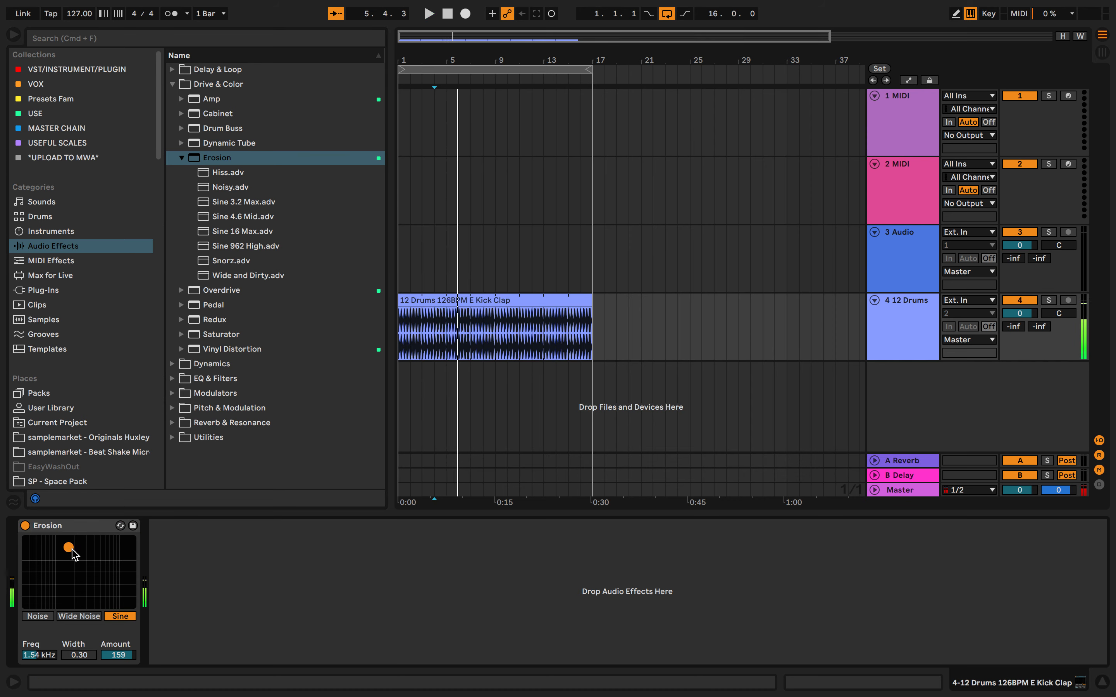
key("space")
left_click_drag(61, 579, 70, 552)
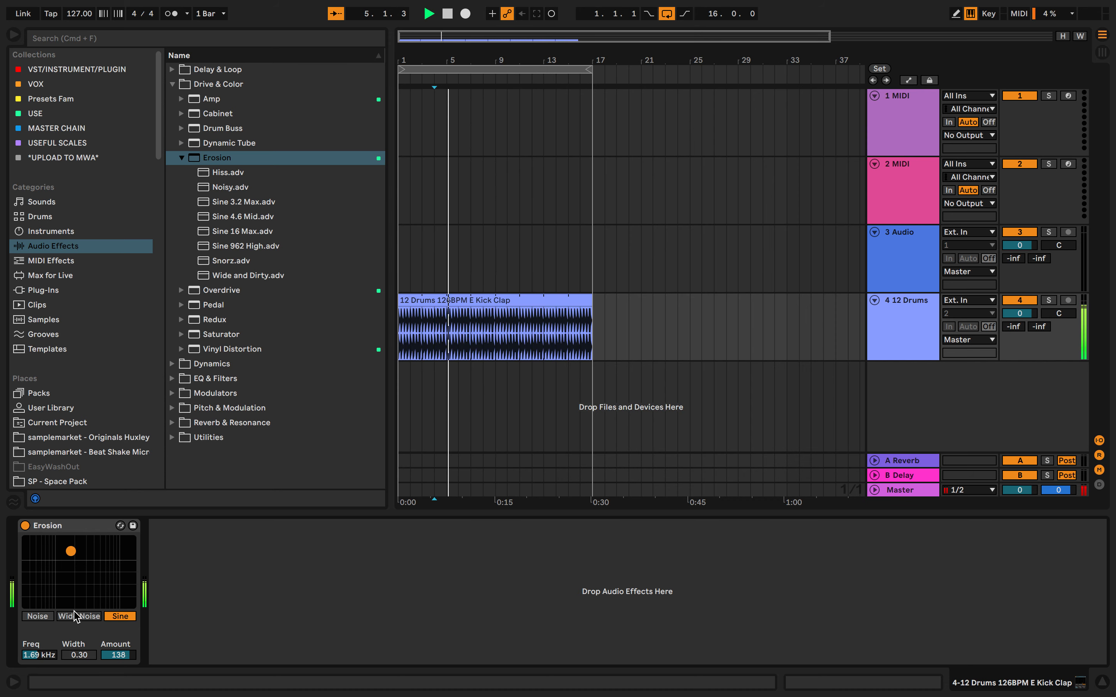
left_click(37, 616)
left_click(120, 616)
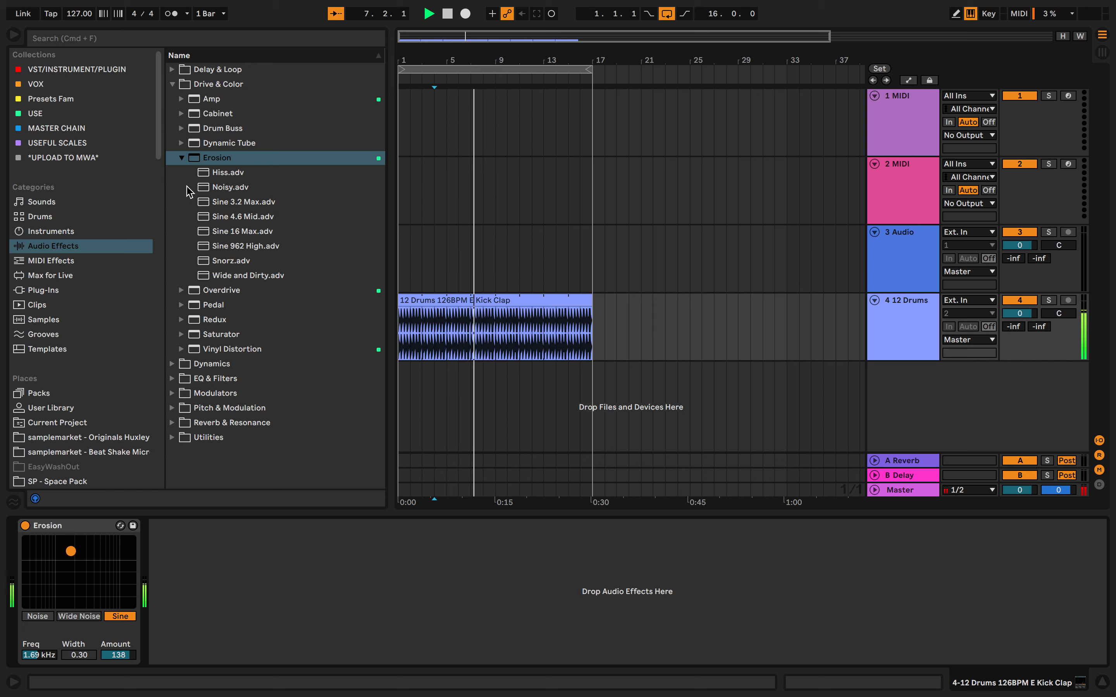
Collapse the Erosion presets and replace Erosion with Overdrive on the 12 Drums track.
left_click(182, 158)
left_click(82, 528)
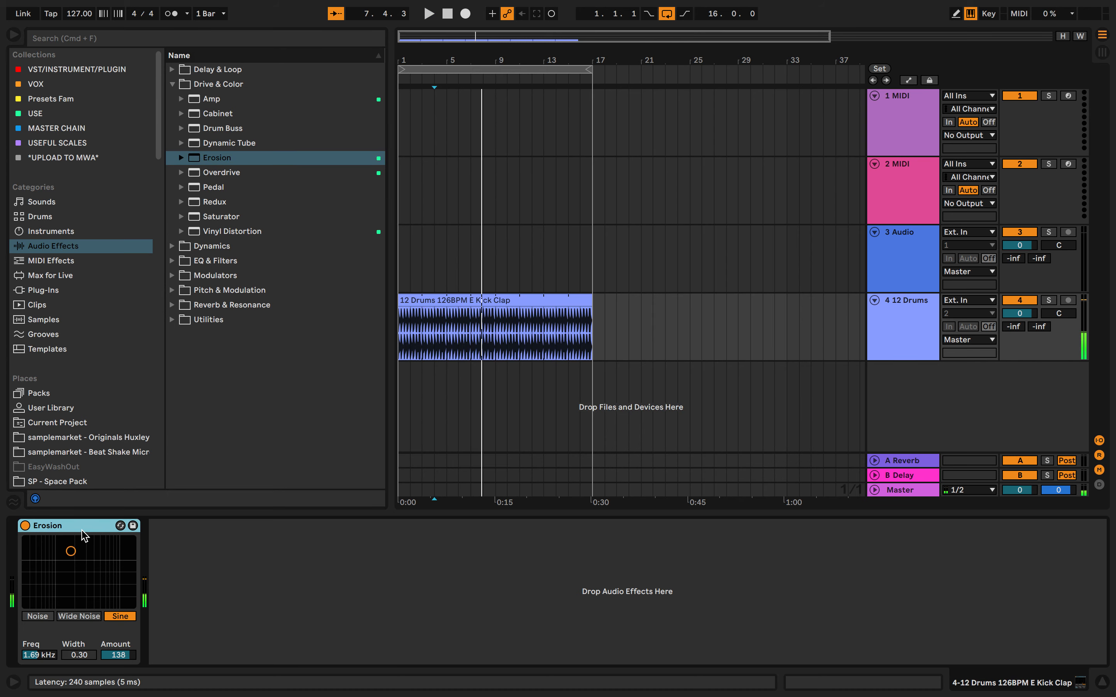
key("Delete")
double_click(193, 173)
Play the loop through Overdrive with its filter moved to 261 Hz and bandwidth 9.00.
key("space")
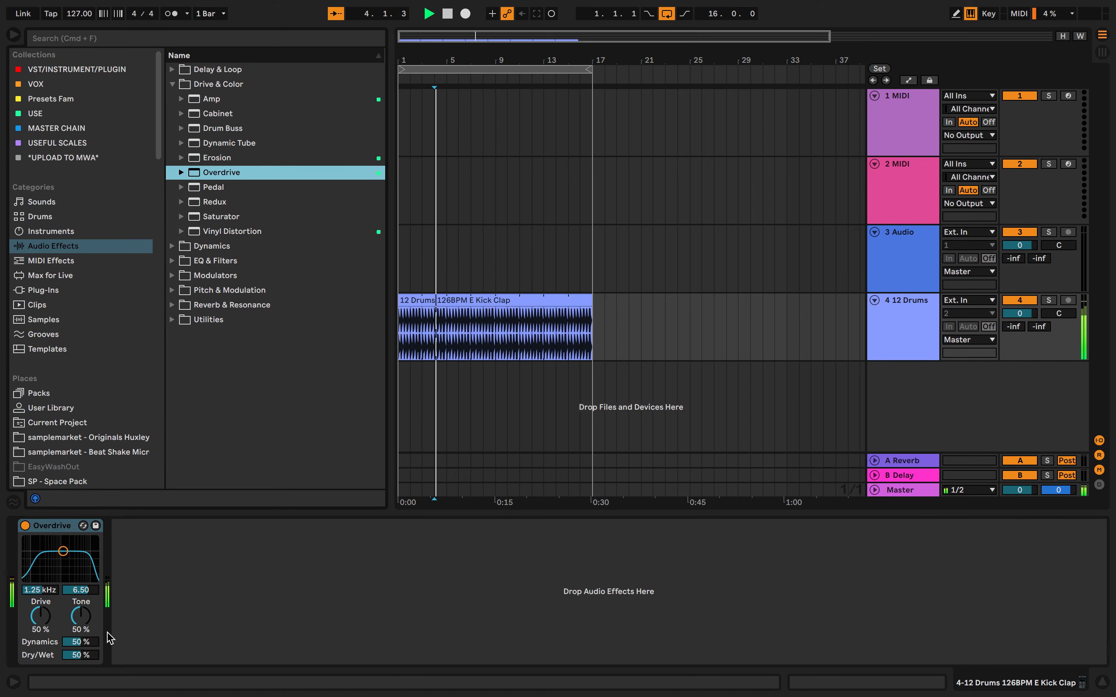
left_click_drag(63, 551, 46, 540)
key("space")
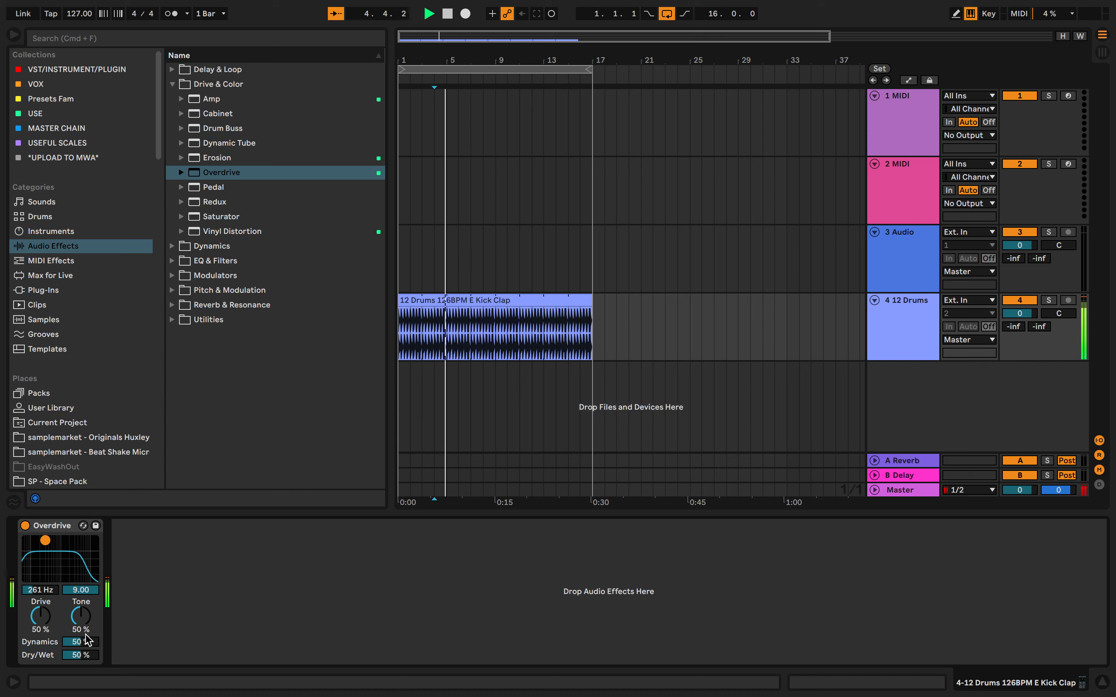
Raise Overdrive's Dynamics and Dry/Wet to 100% and move its filter to 344 Hz with bandwidth 7.05.
key("space")
key("space")
double_click(82, 656)
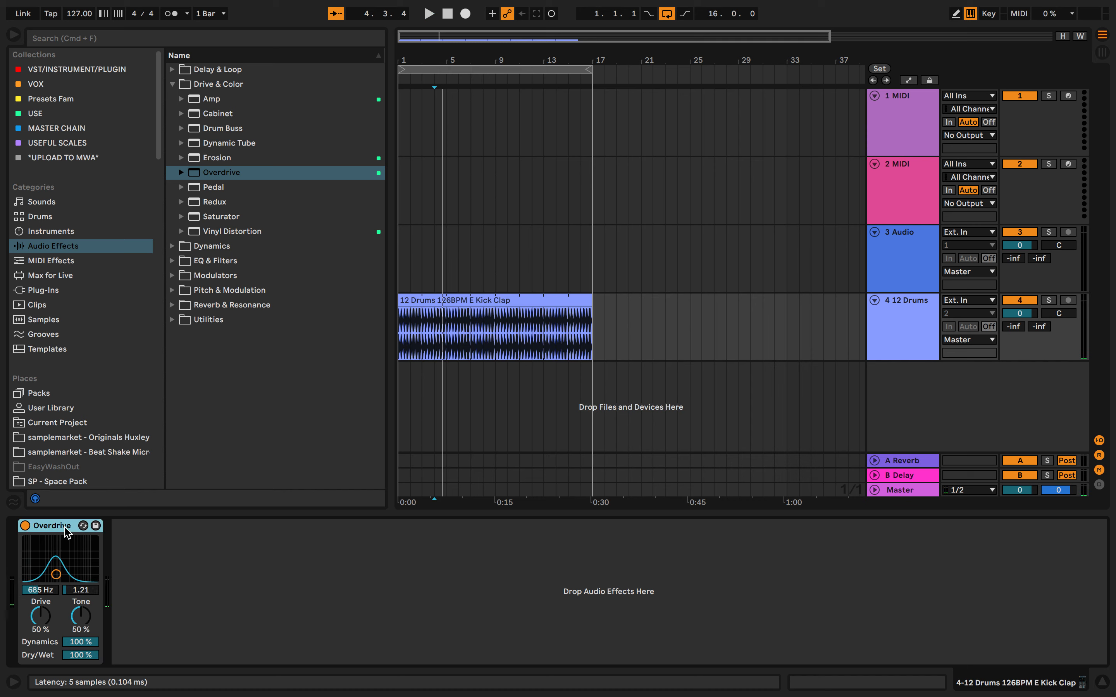
left_click_drag(56, 574, 61, 558)
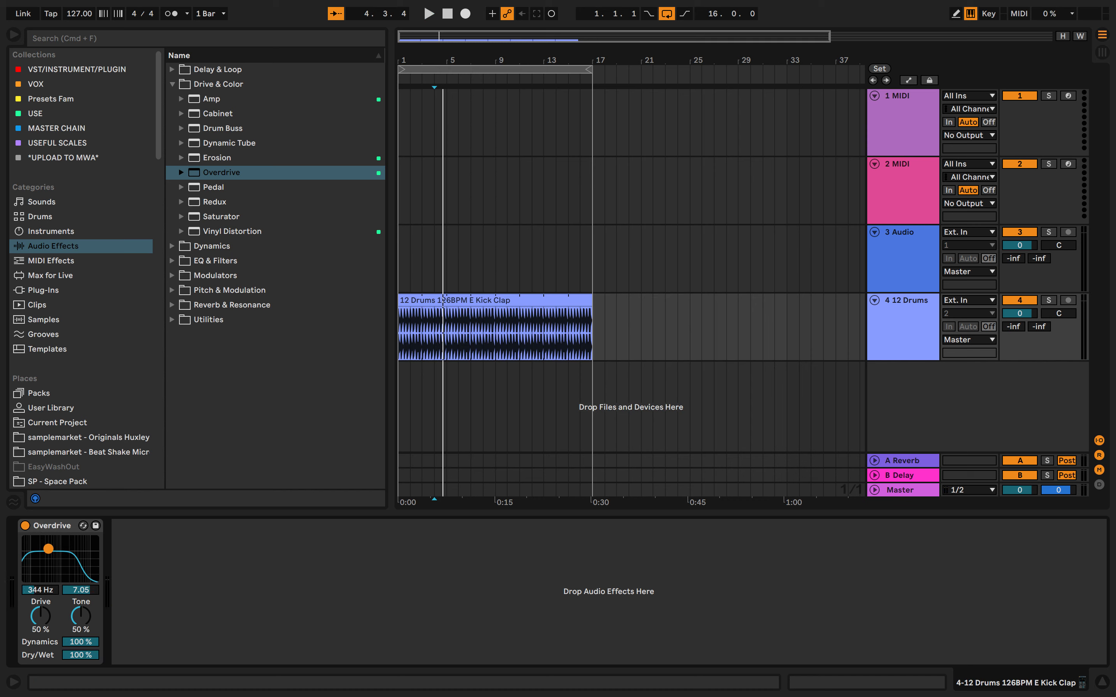
Replace Overdrive with Pedal and play the loop with its gain at 52%.
key("Delete")
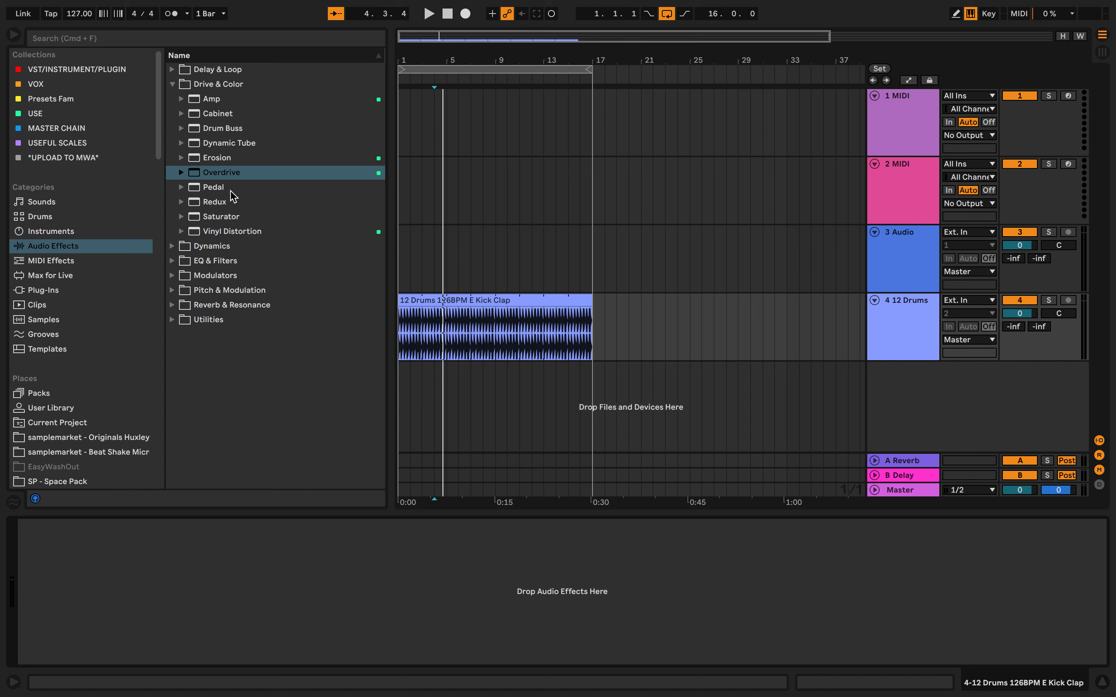
double_click(219, 188)
key("space")
left_click_drag(62, 575, 63, 547)
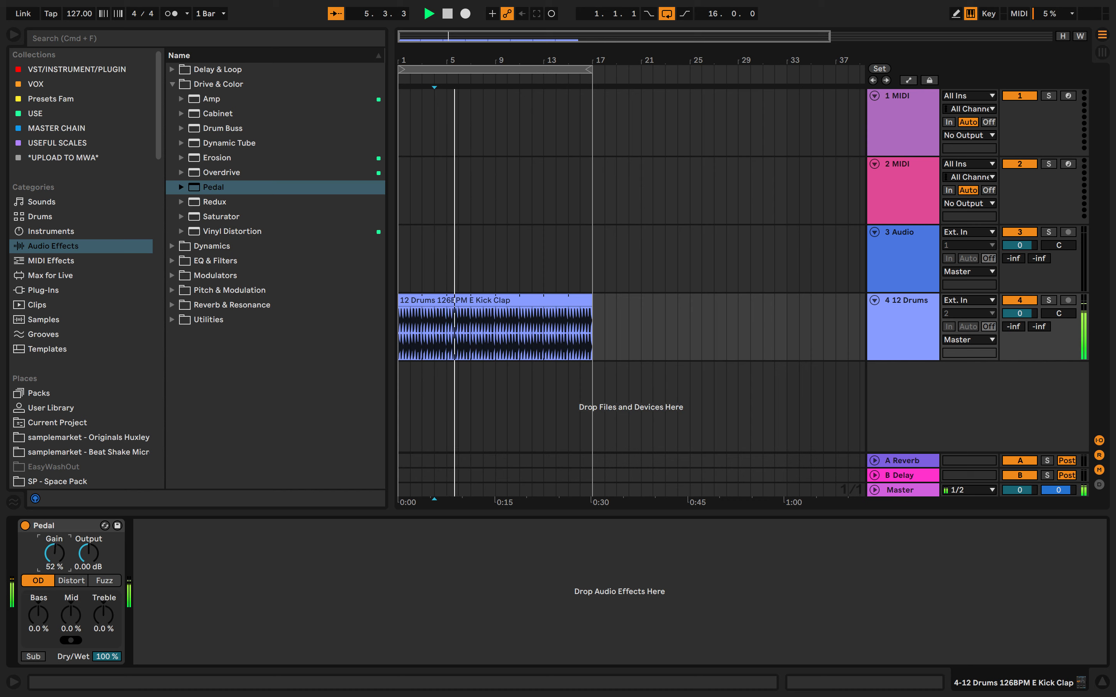
Assign Pedal to the USE collection and lower the device's gain to 41%.
right_click(229, 191)
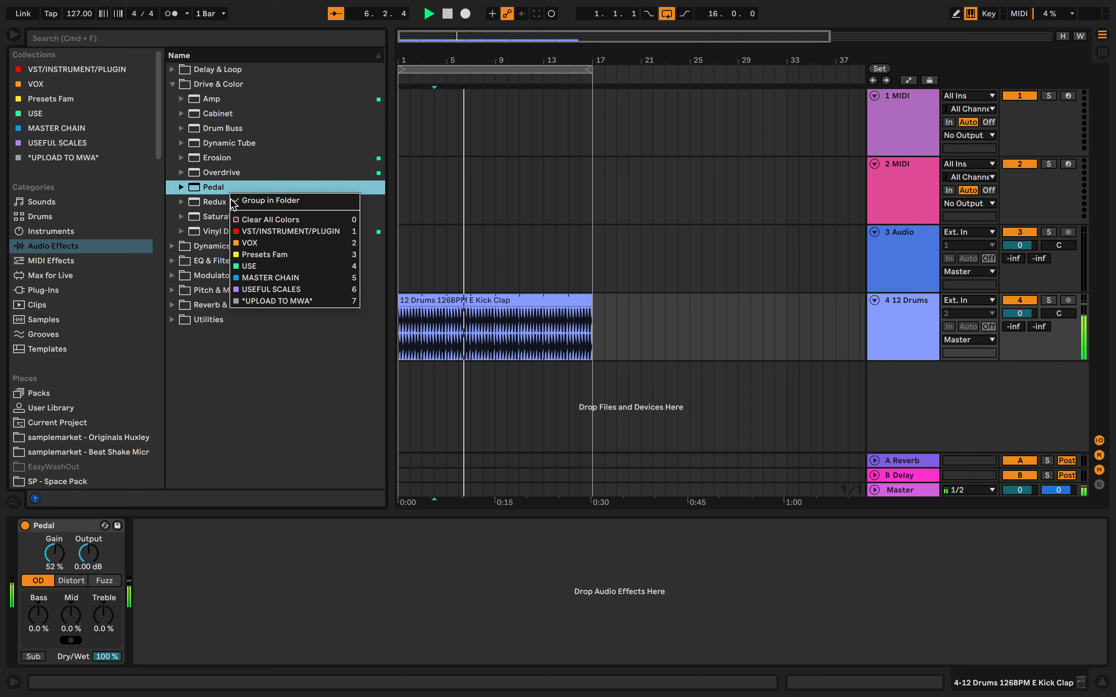
left_click(262, 266)
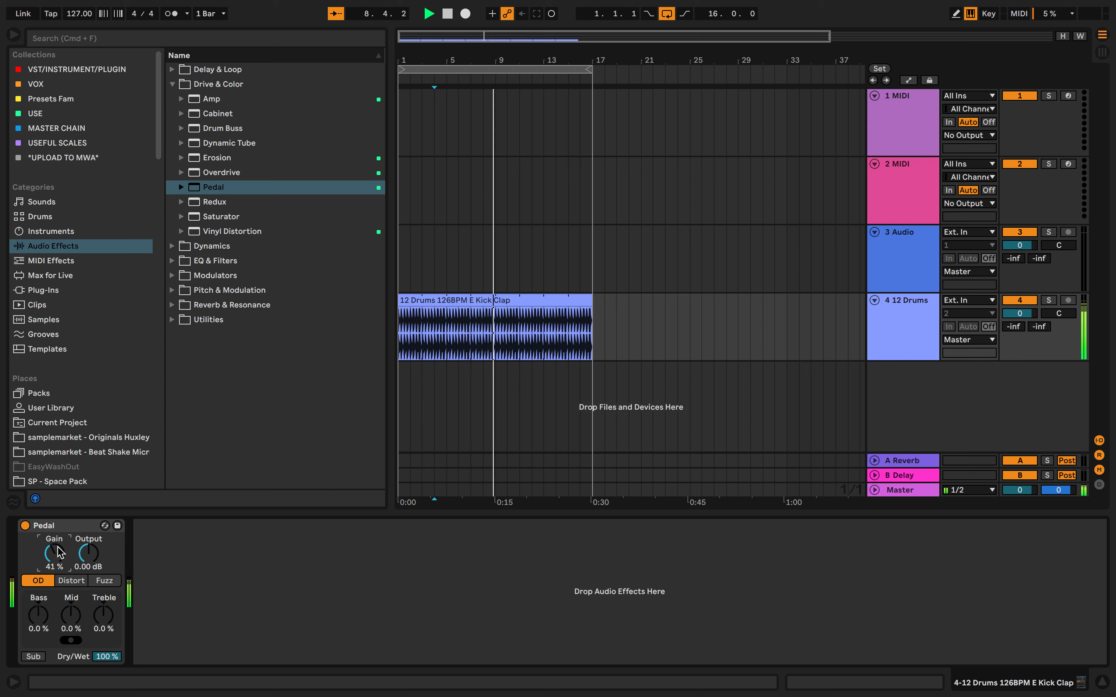
left_click(86, 527)
Audition Pedal's Distort, Fuzz and OD modes in turn, and toggle its Sub option.
left_click(80, 582)
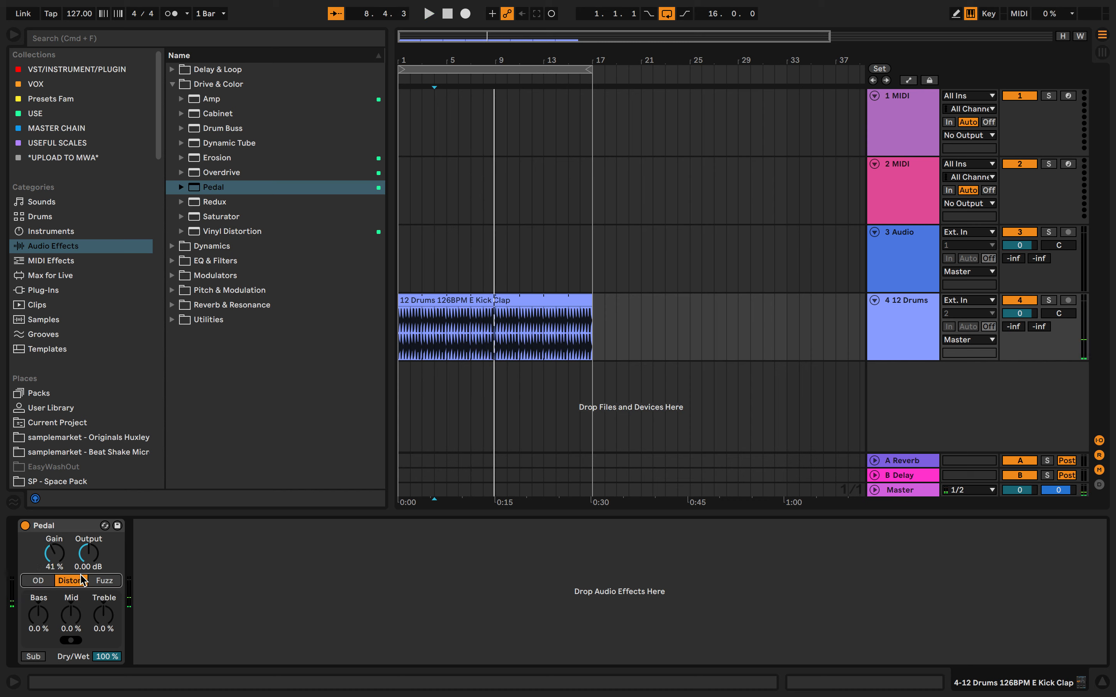
key("space")
left_click(109, 583)
left_click(51, 582)
left_click(38, 658)
key("space")
Replace Pedal with Redux on the 12 Drums track and play the loop.
left_click(79, 526)
key("Delete")
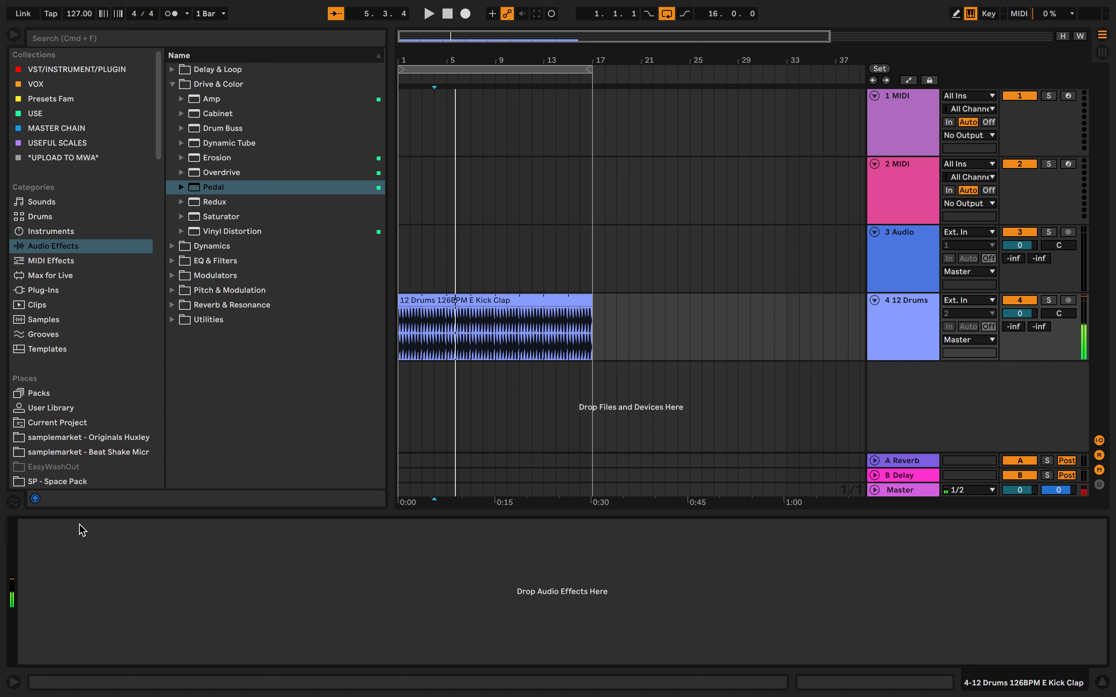
left_click(204, 205)
double_click(204, 207)
key("space")
left_click(53, 610)
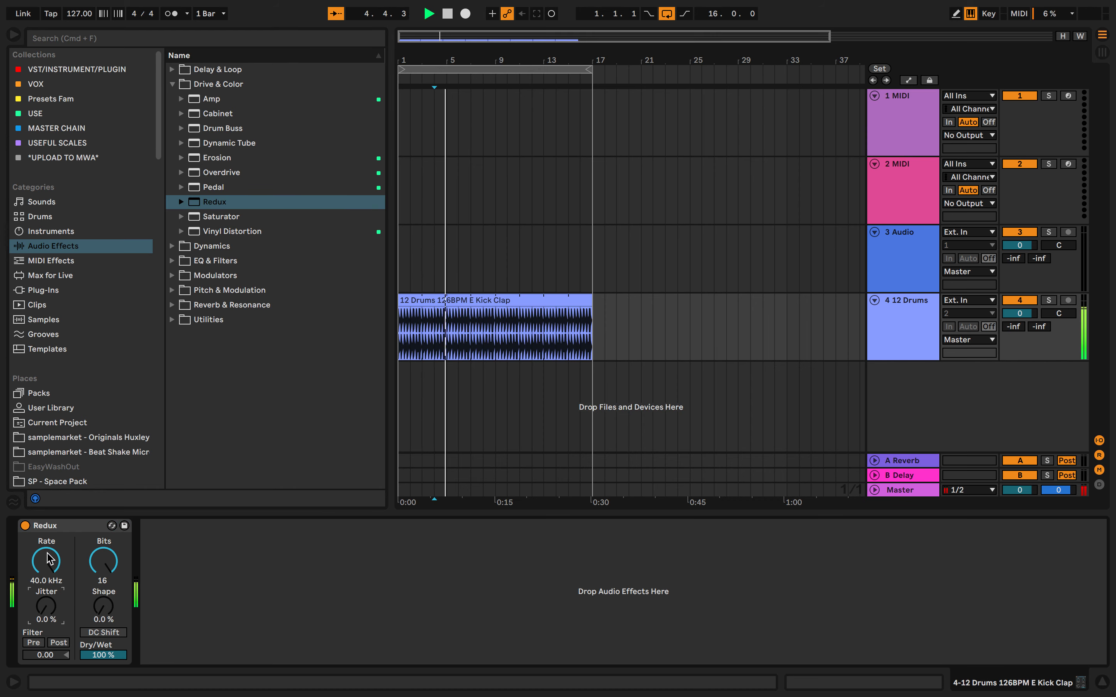
Compare the loop with Redux bypassed and active at a 40.0 kHz rate.
left_click(25, 525)
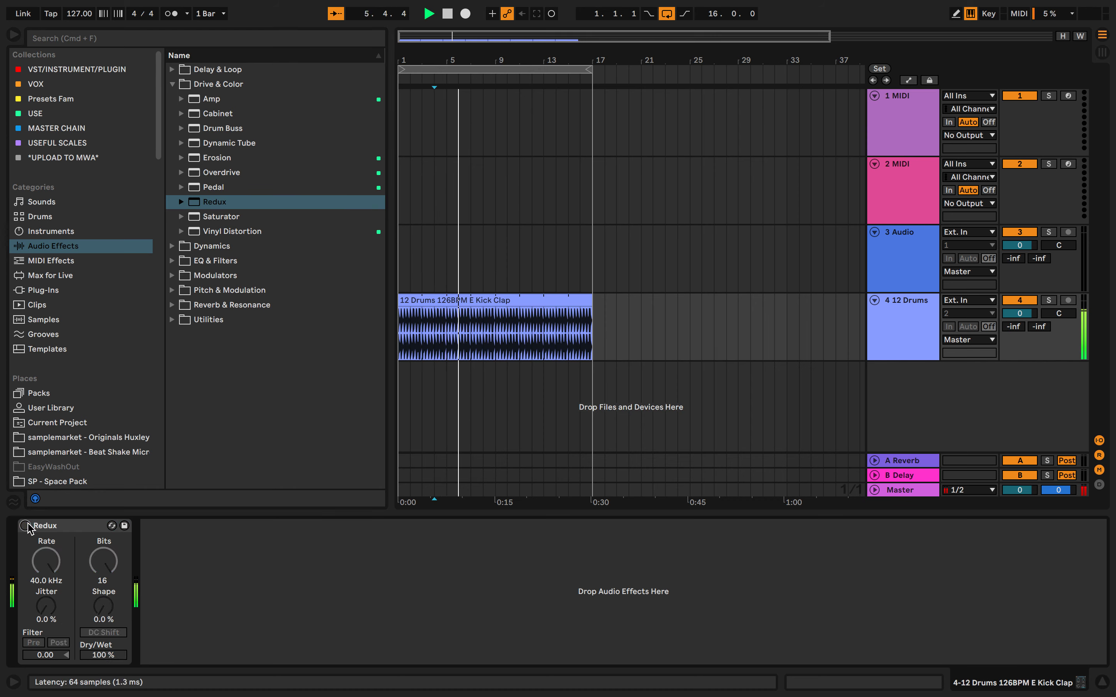
key("space")
left_click(25, 526)
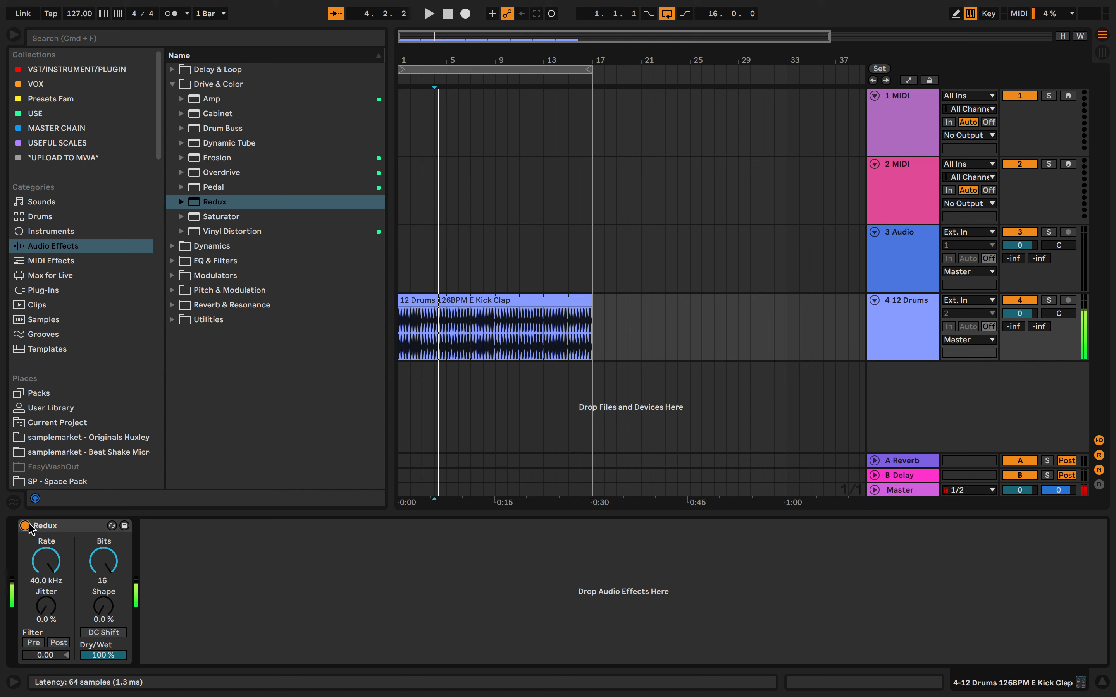
mouse_move(46, 606)
left_mouse_down()
mouse_move(46, 531)
mouse_move(46, 613)
mouse_move(103, 526)
mouse_move(106, 629)
left_mouse_up()
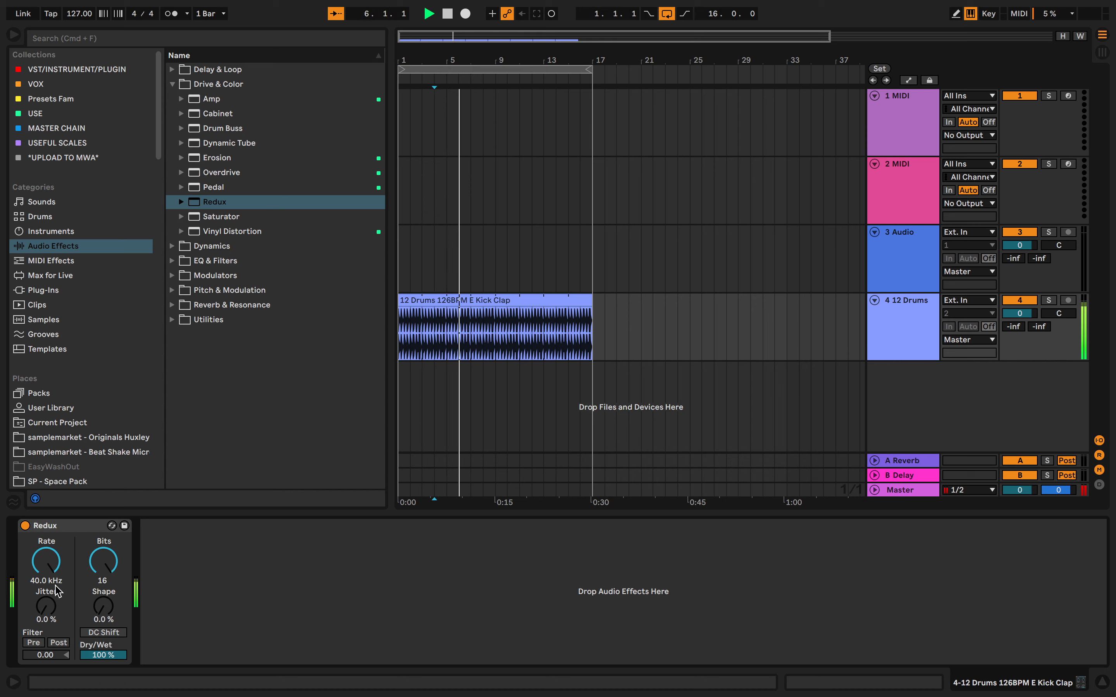
Audition Redux at 6 bits, restore it to 16 bits, and lower the rate to 20.4 Hz.
left_click_drag(55, 577, 55, 643)
key("space")
left_click_drag(97, 567, 97, 595)
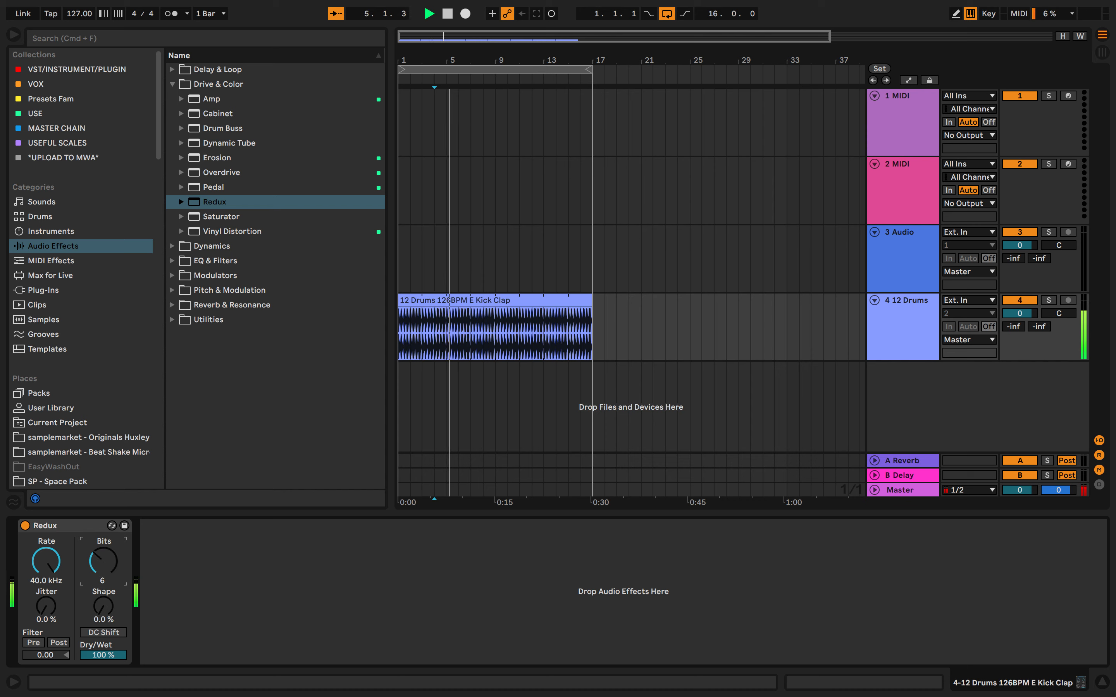
left_click_drag(103, 561, 60, 517)
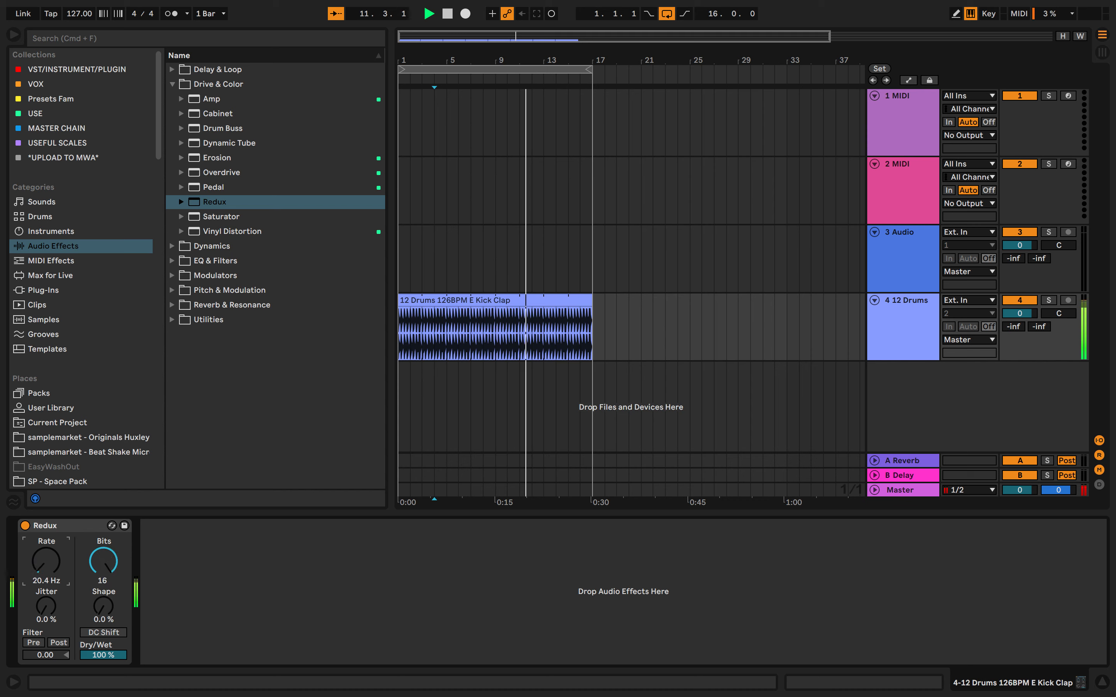
Enable Redux's Pre and Post filters while auditioning its rate at 5.14 kHz and 1.41 kHz.
left_click(38, 642)
left_click_drag(46, 560, 46, 584)
key("space")
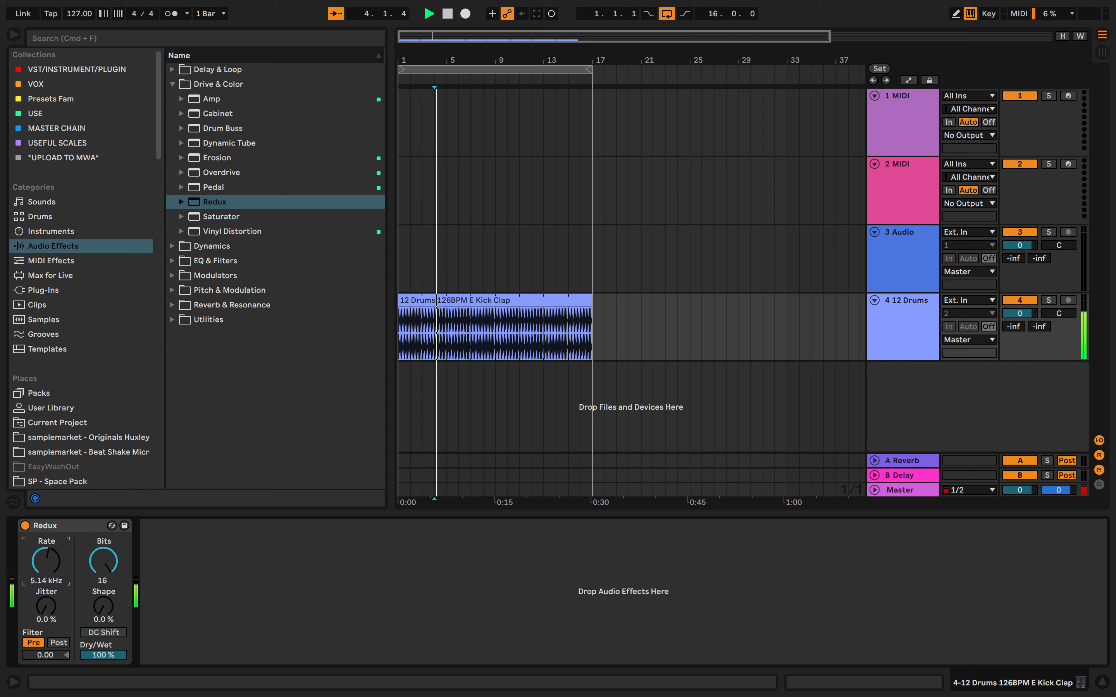
left_click(59, 642)
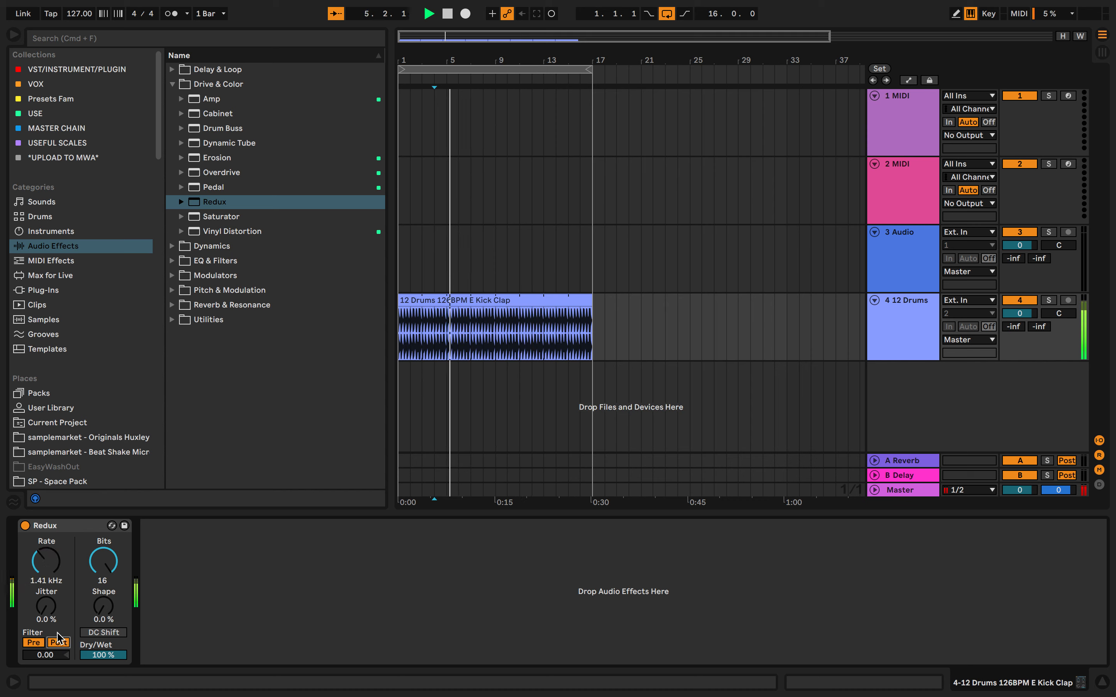
Return Redux's rate to 40.0 kHz, and set Jitter and Shape to 100% with DC Shift enabled.
left_click_drag(51, 567, 51, 528)
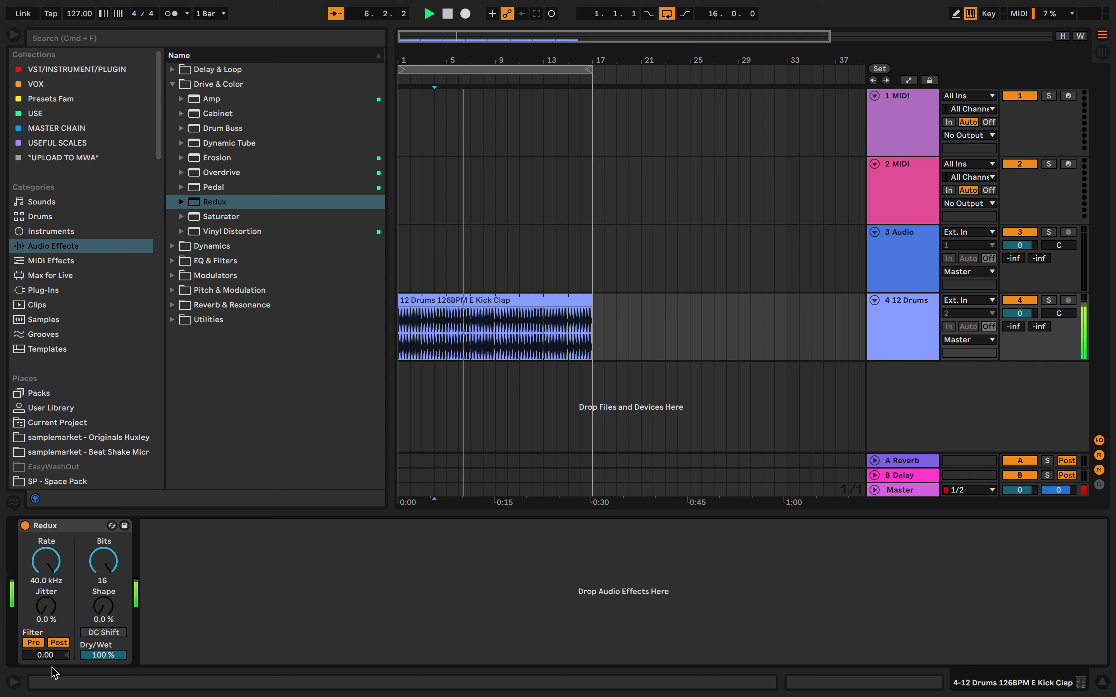
left_click_drag(51, 582, 47, 554)
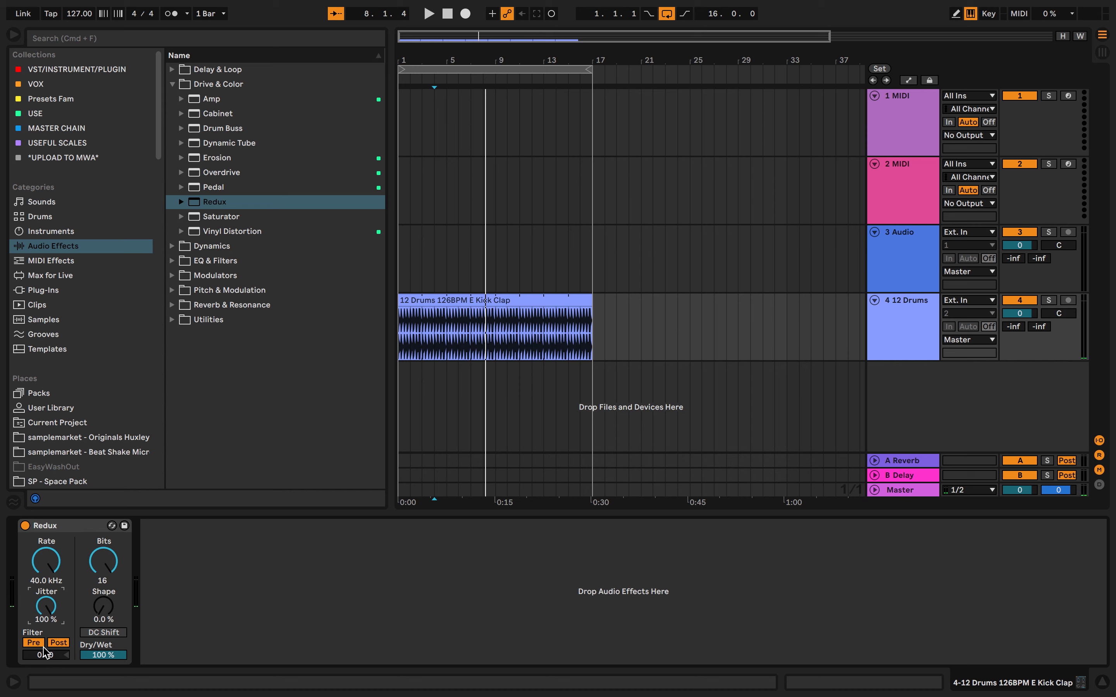
left_click_drag(105, 621, 99, 527)
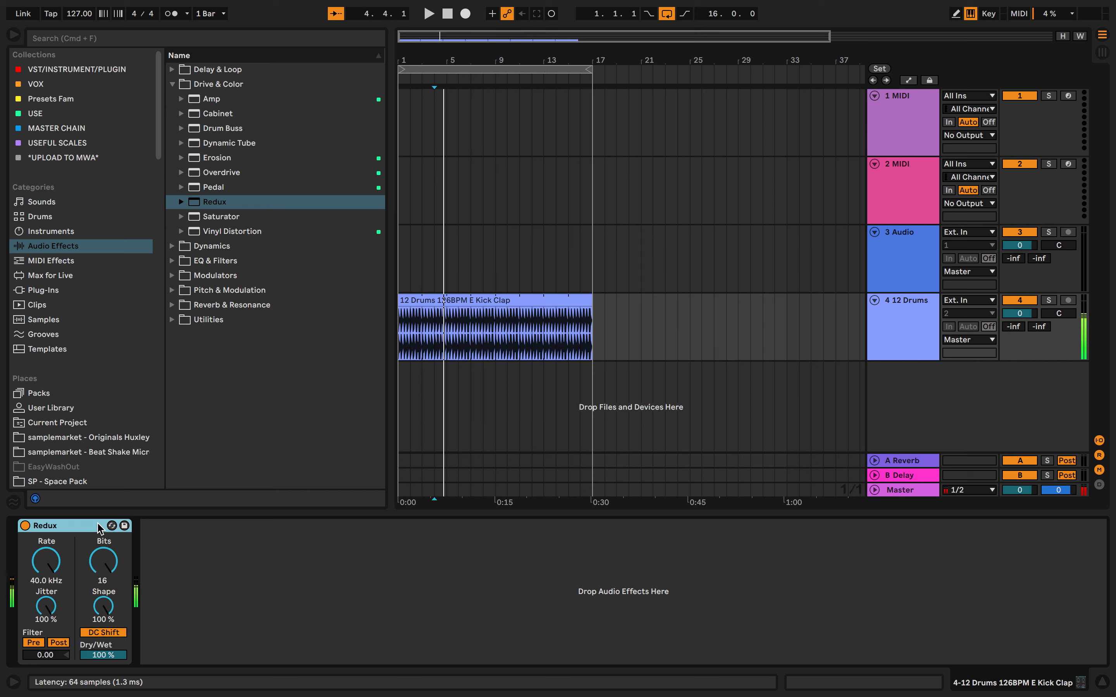
Replace Redux with Saturator on the 12 Drums track.
key("Delete")
double_click(213, 221)
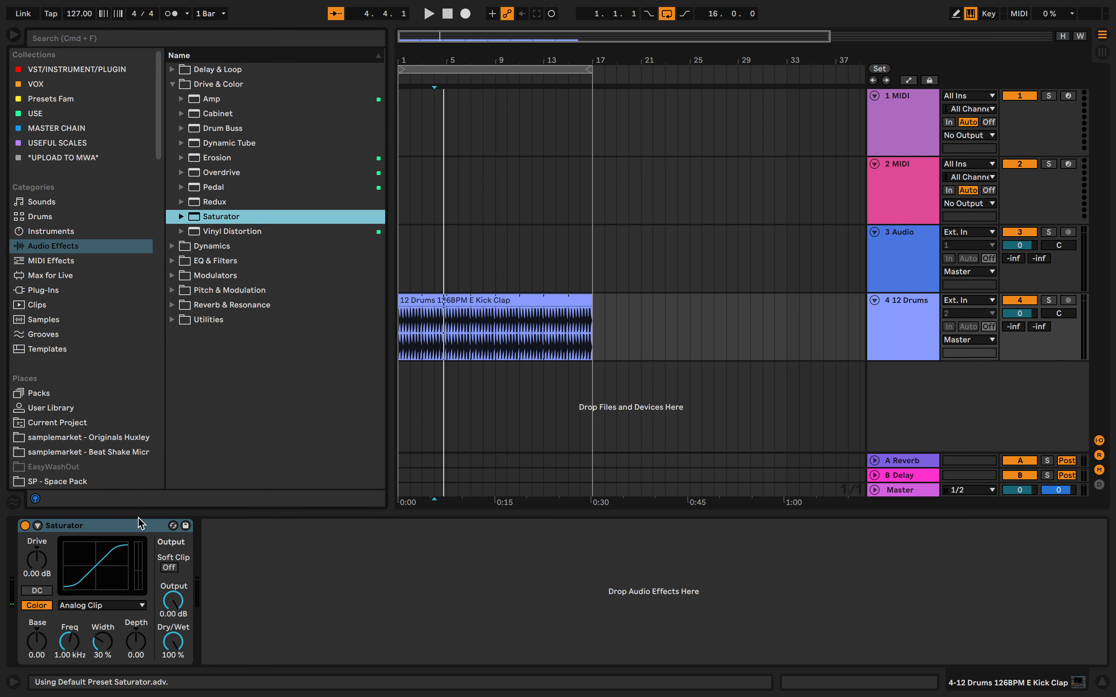
left_click(48, 530)
Expand Saturator to show its waveshaper controls and choose the Sinoid Fold curve.
left_click(38, 526)
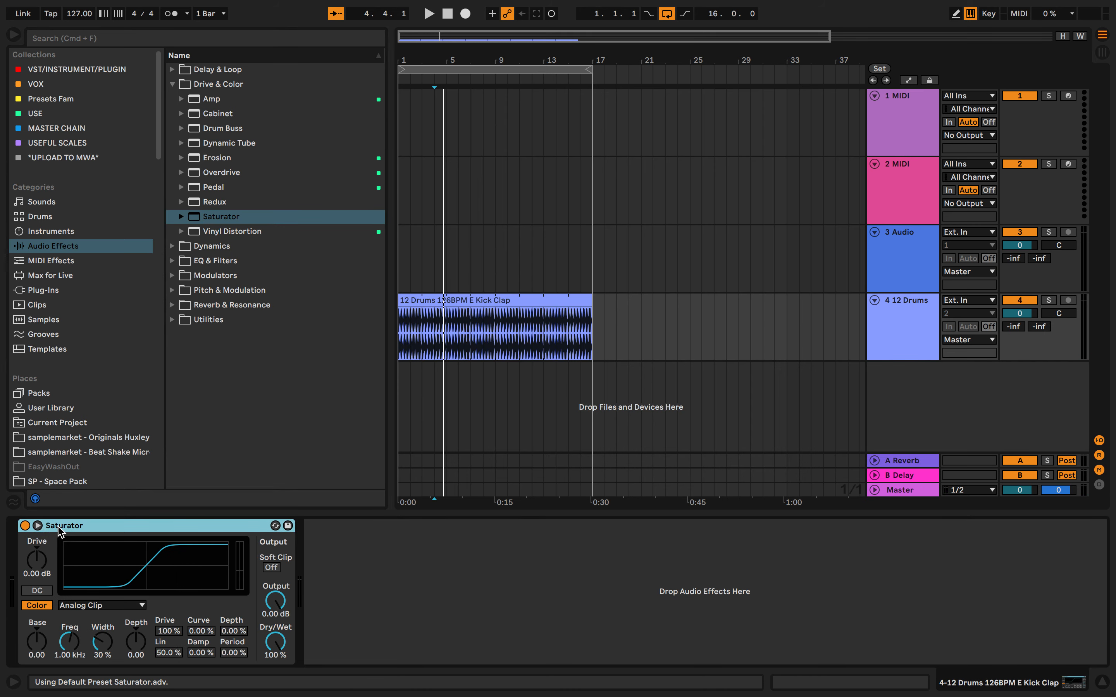
left_click(94, 605)
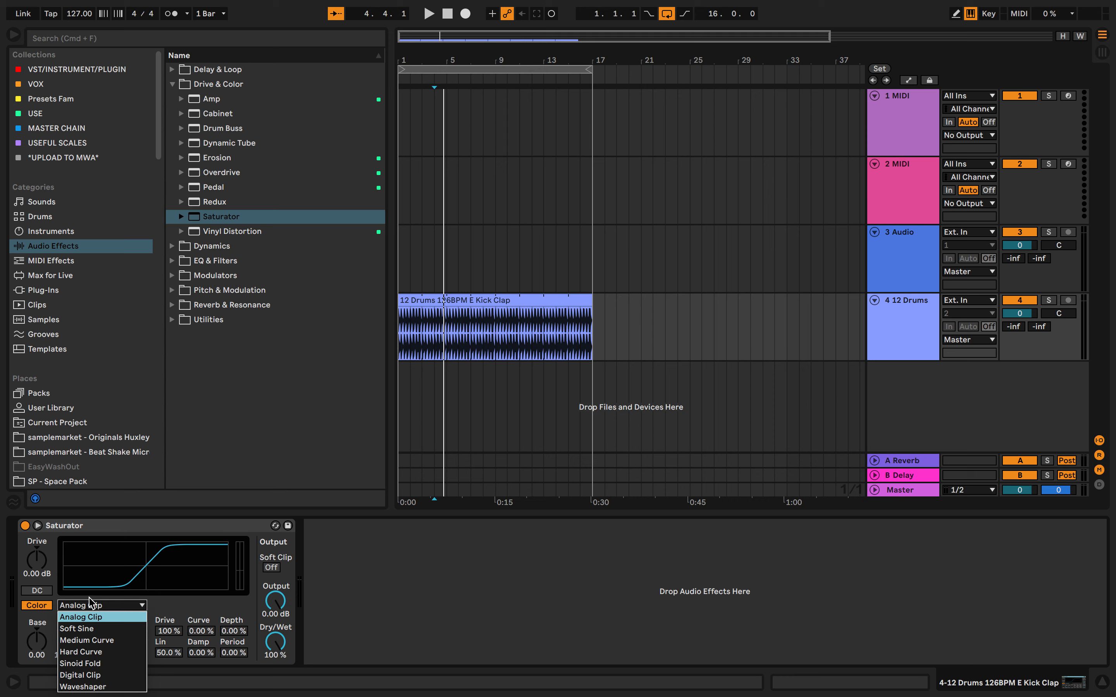
left_click(94, 664)
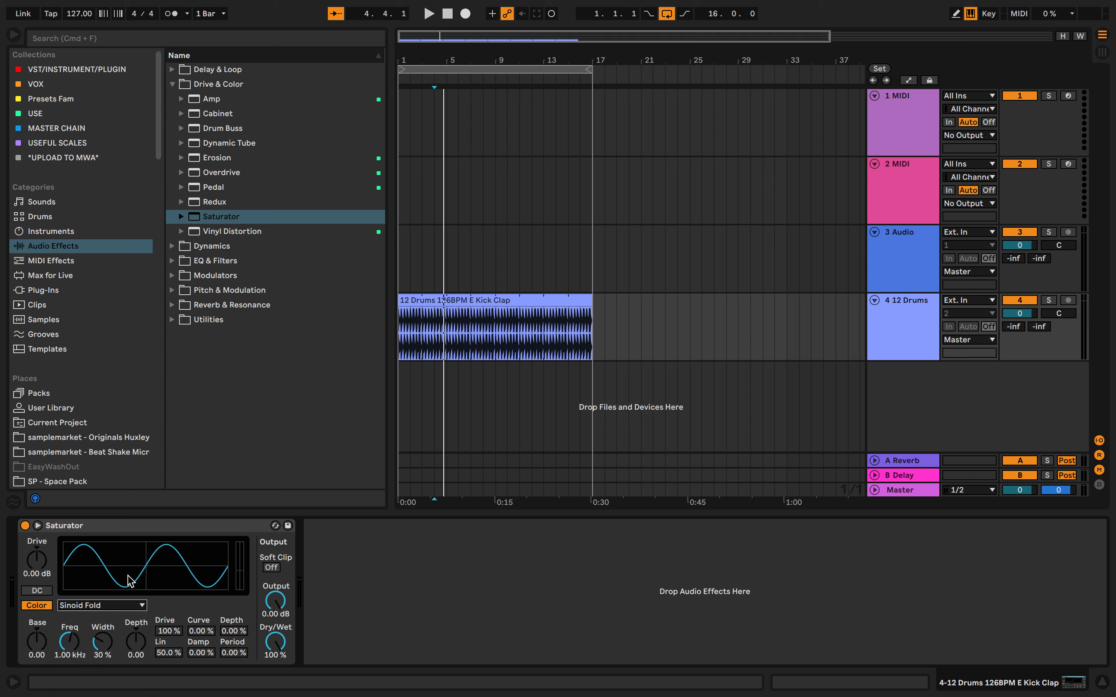
Try Saturator's Base at 20.6 while playing the drum loop from bar 2, and return it to 0.00.
right_click(173, 522)
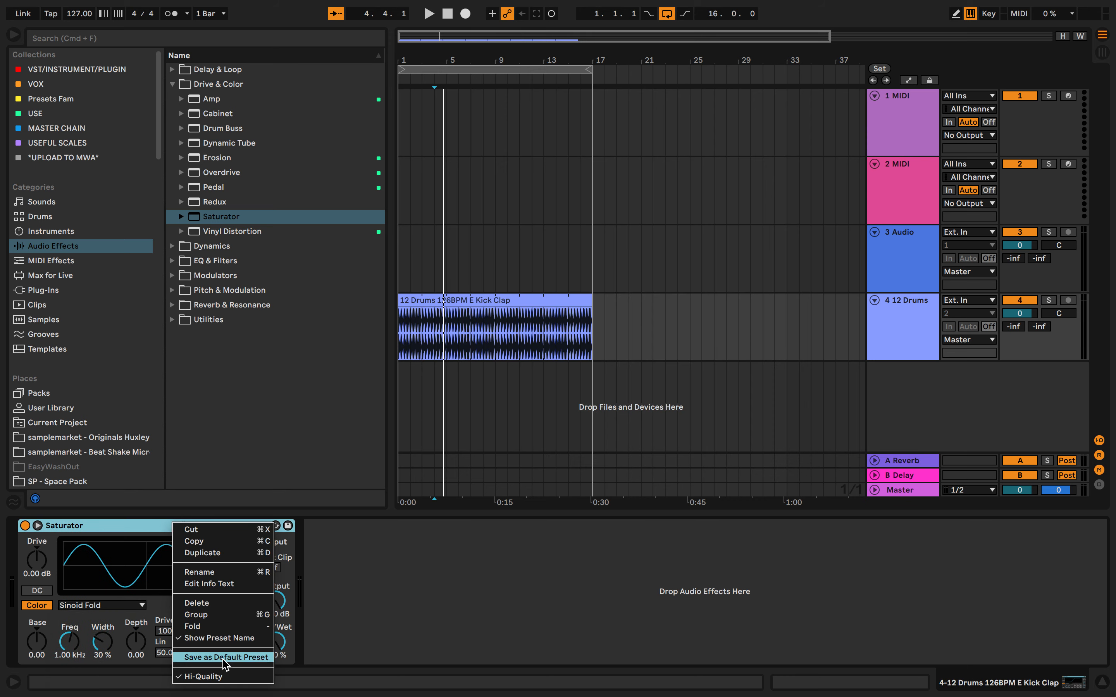
left_click(121, 554)
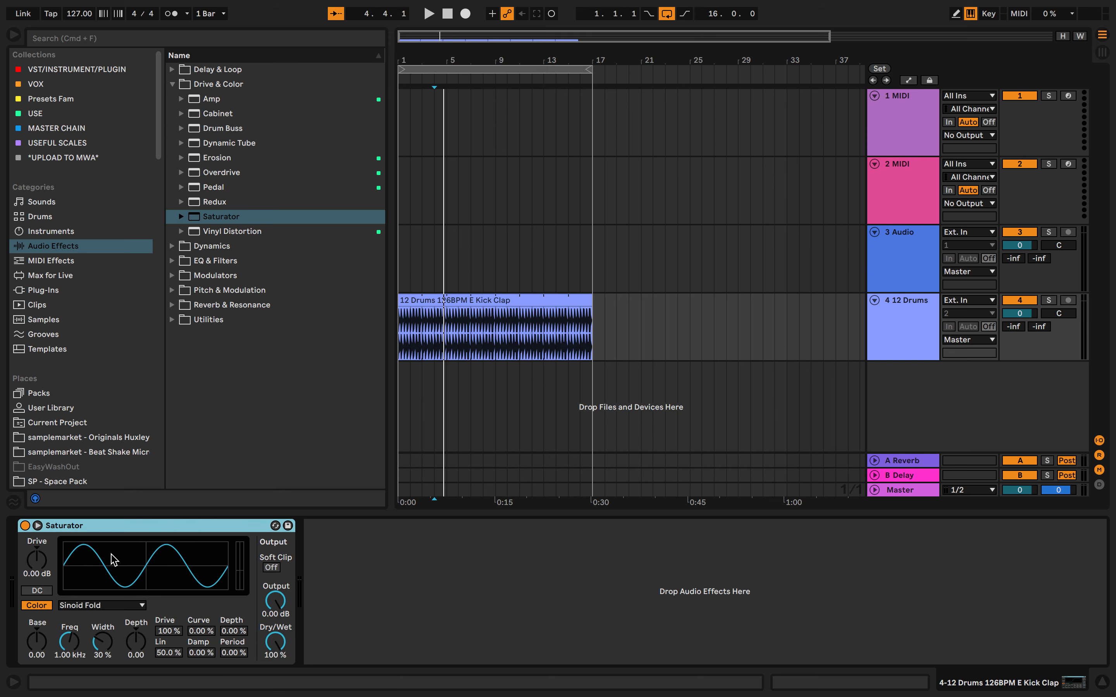
left_click(411, 342)
key("space")
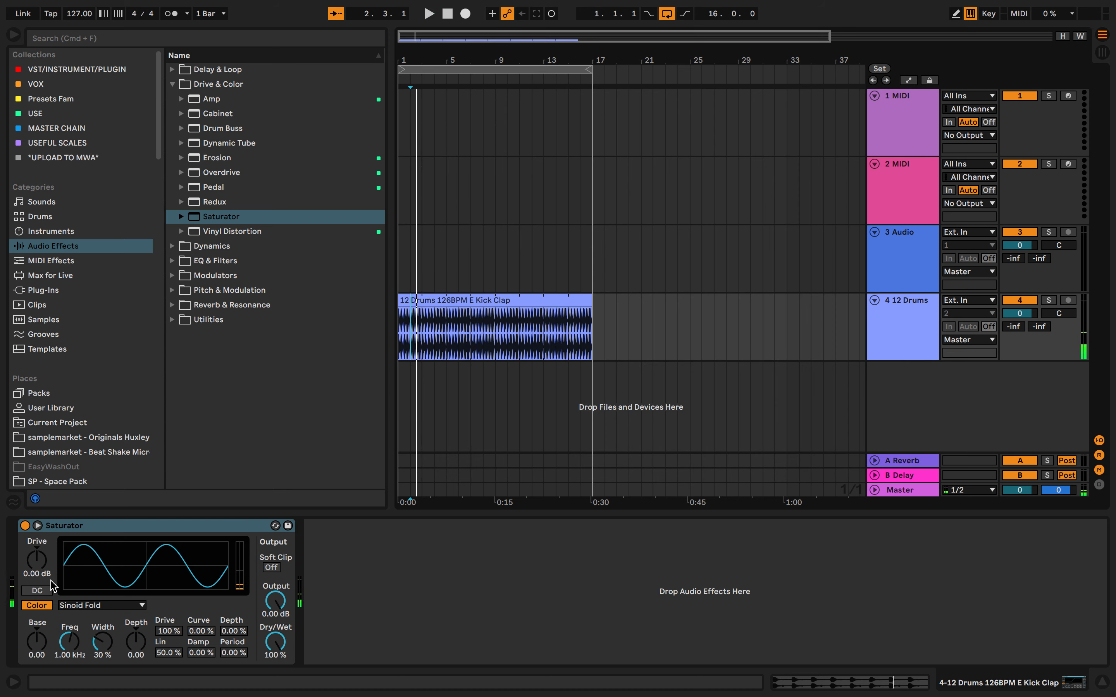
mouse_move(43, 629)
left_mouse_down()
mouse_move(43, 605)
mouse_move(42, 667)
left_mouse_up()
key("space")
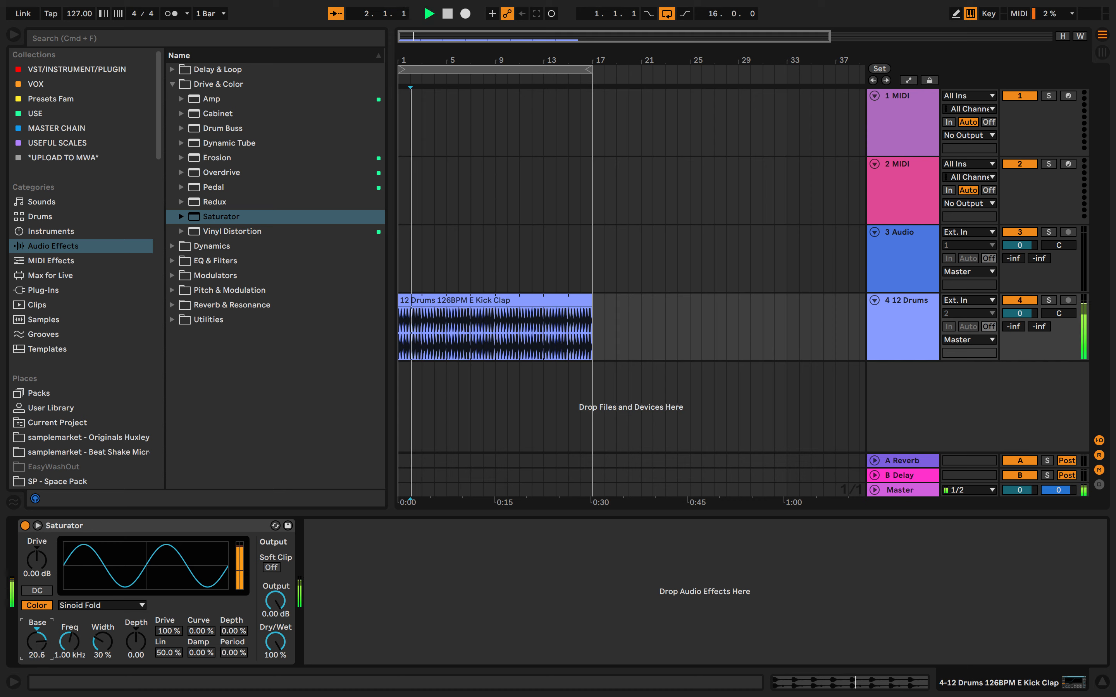
key("space")
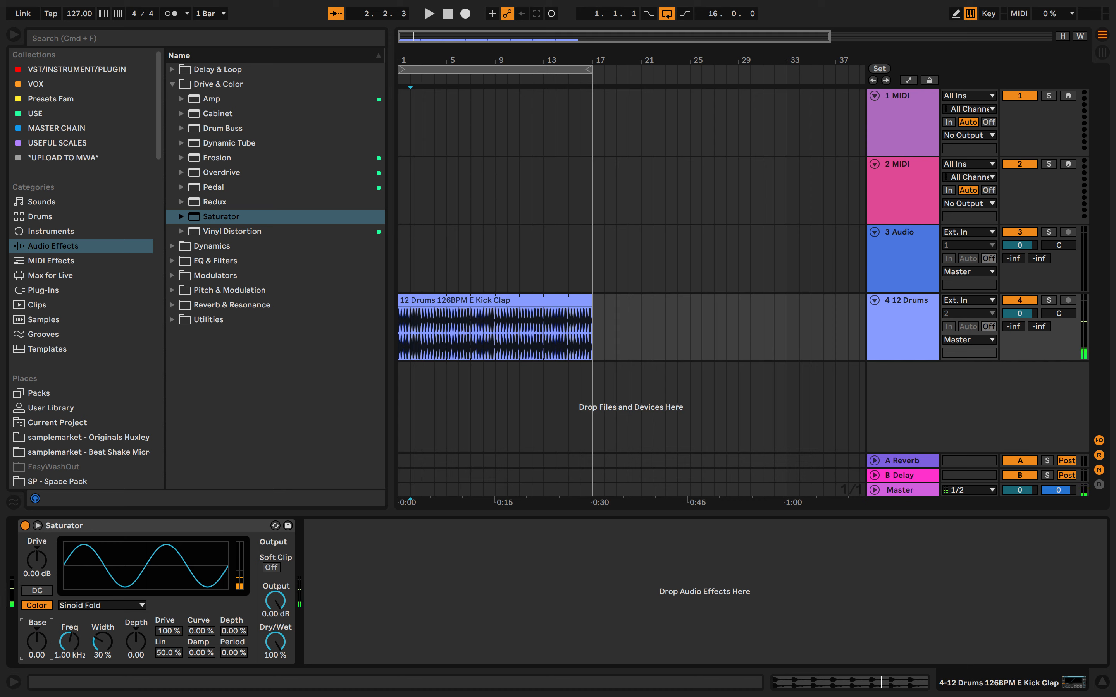
Switch Saturator to the Waveshaper curve with Curve 32.0%, Depth 54.7%, Damp 49.2%, Period 46.1% and Dry/Wet 98.4% while auditioning the loop.
left_click(99, 605)
left_click(86, 688)
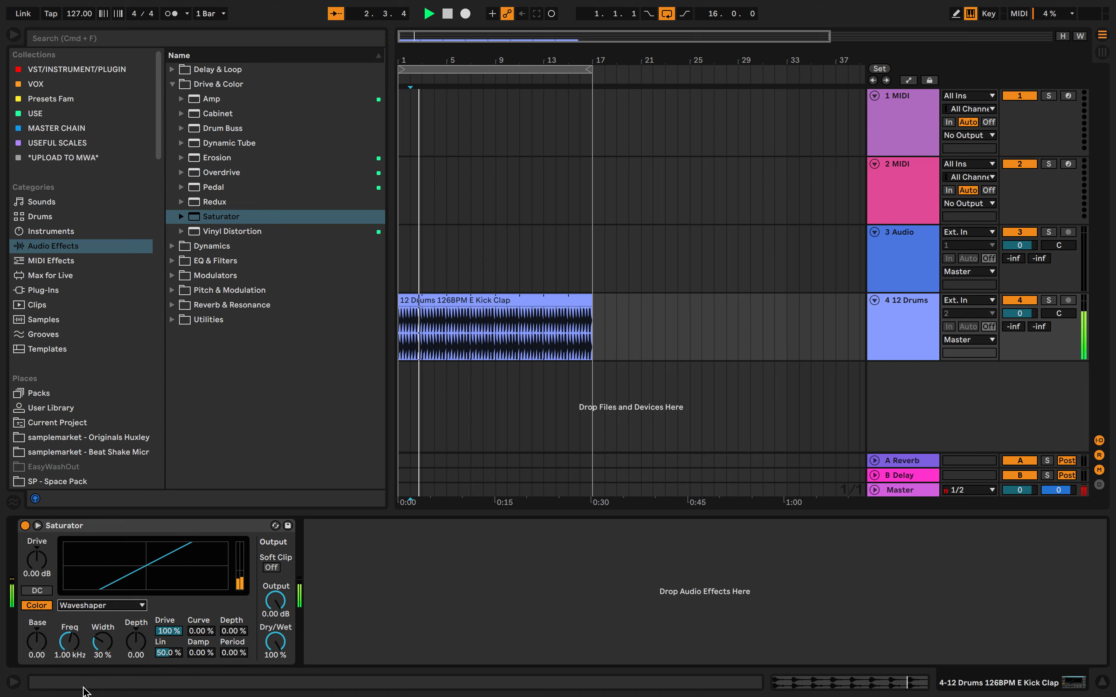
left_click_drag(203, 631, 203, 602)
key("space")
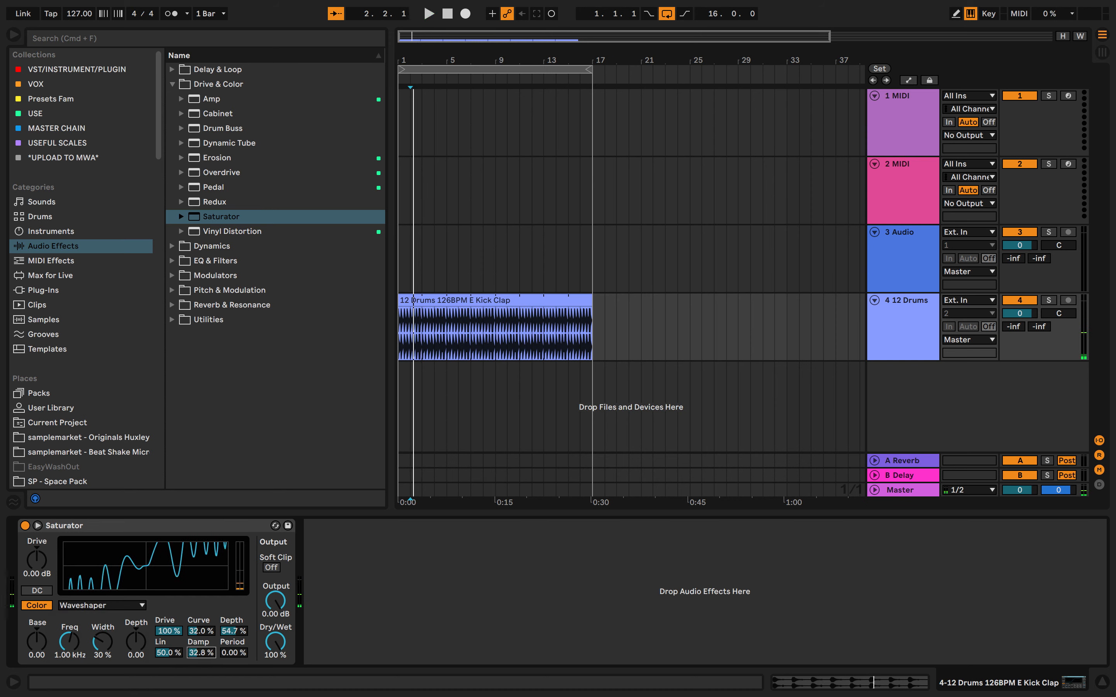
key("space")
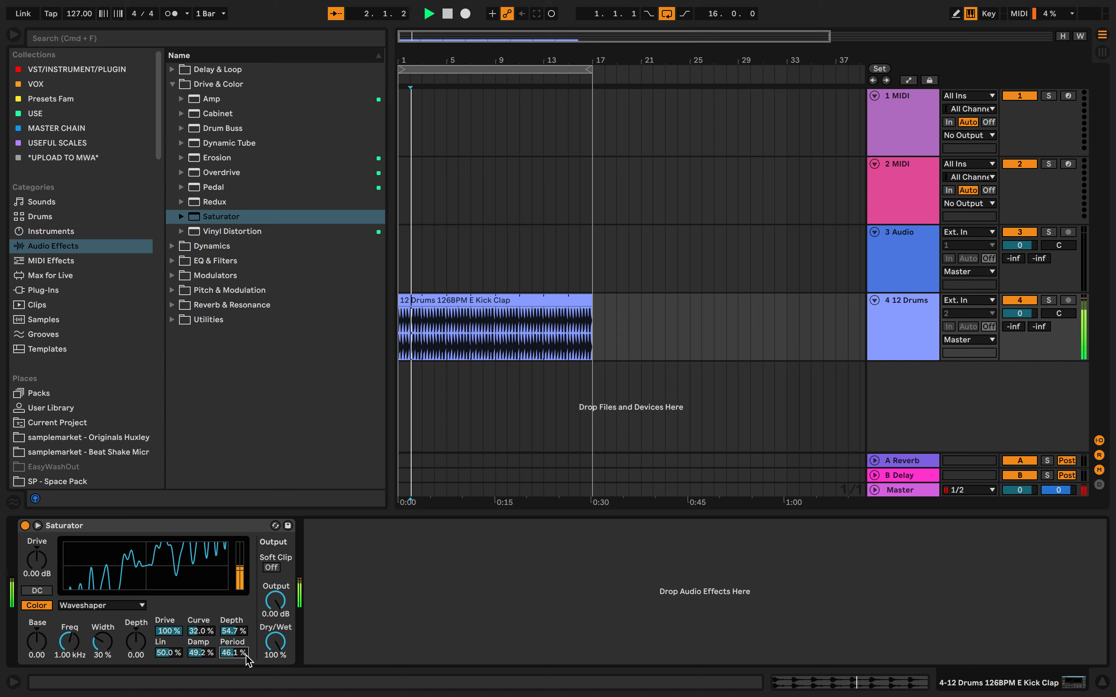
left_click_drag(275, 642, 275, 669)
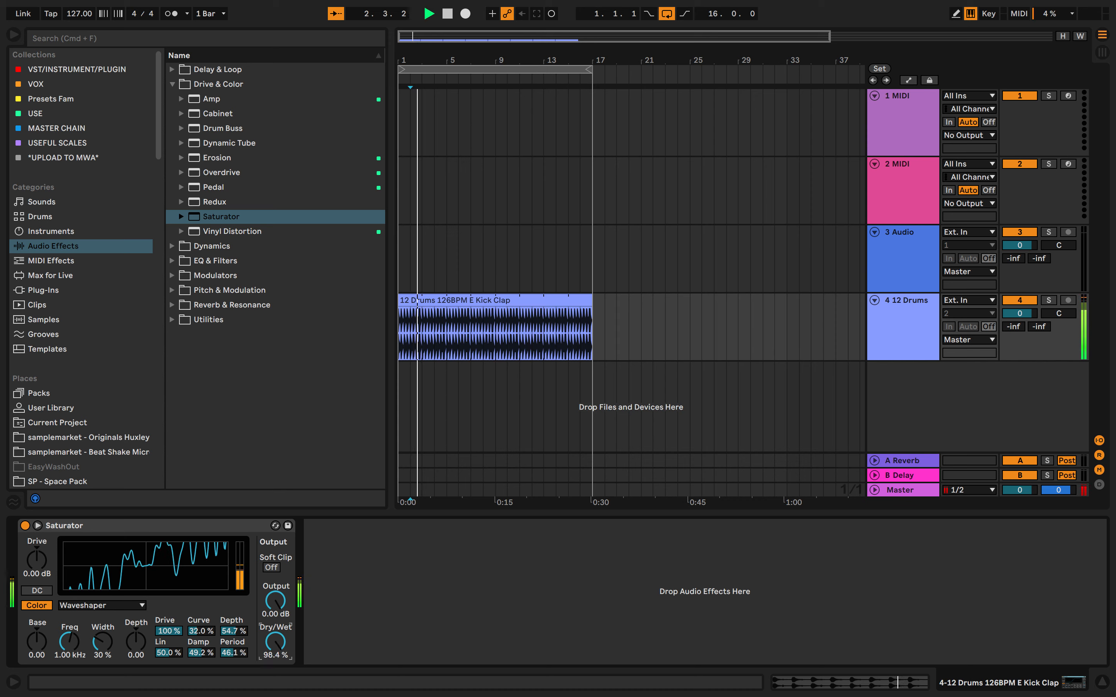
Replace Saturator with Vinyl Distortion on the 12 Drums track.
left_click(232, 528)
key("Delete")
double_click(209, 231)
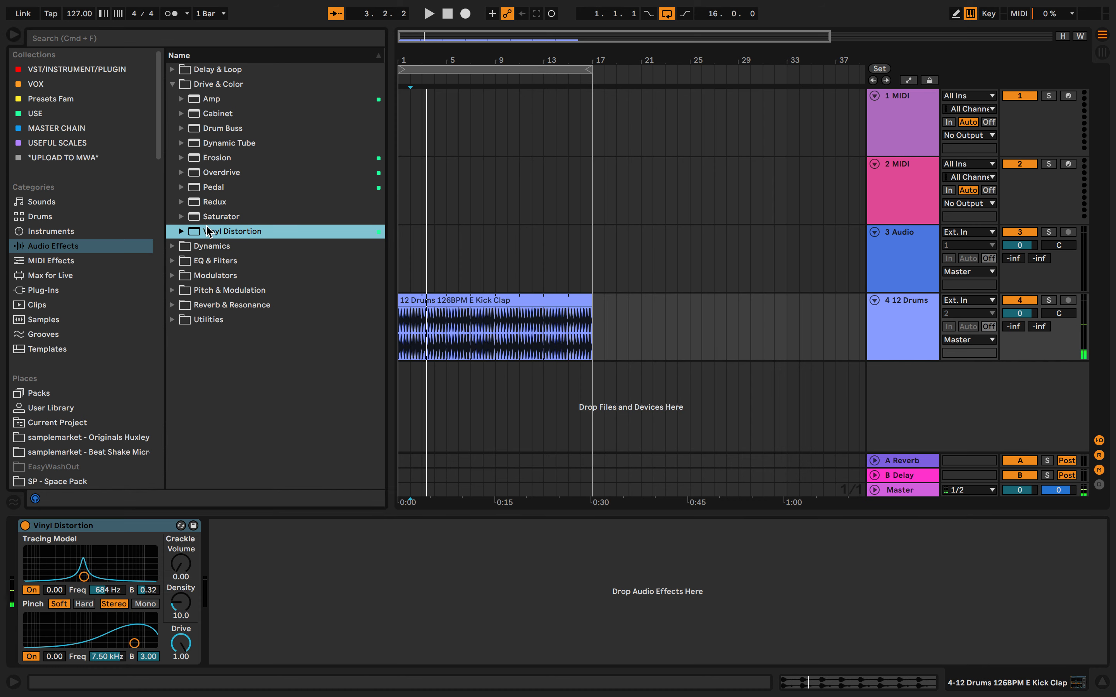
During playback, set Vinyl Distortion's Tracing Model to 0.68 at 623 Hz, Pinch to 1.00 at 1.12 kHz and Crackle Volume to 0.46.
key("space")
left_click_drag(83, 551, 81, 553)
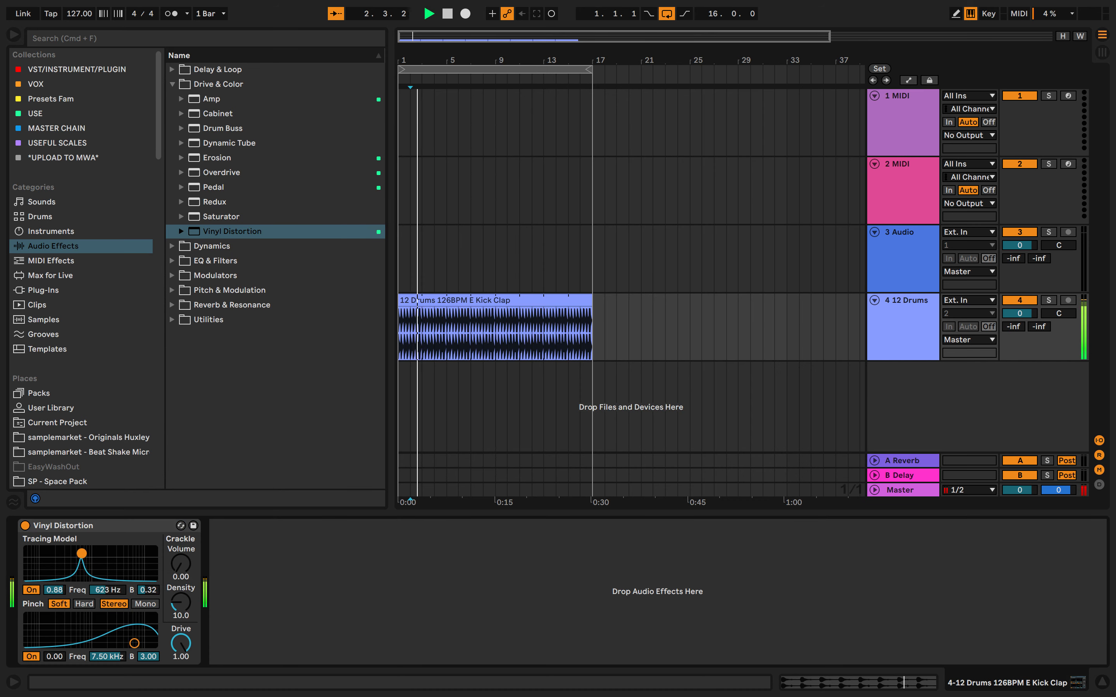
left_click_drag(103, 620, 94, 617)
left_click_drag(180, 564, 181, 552)
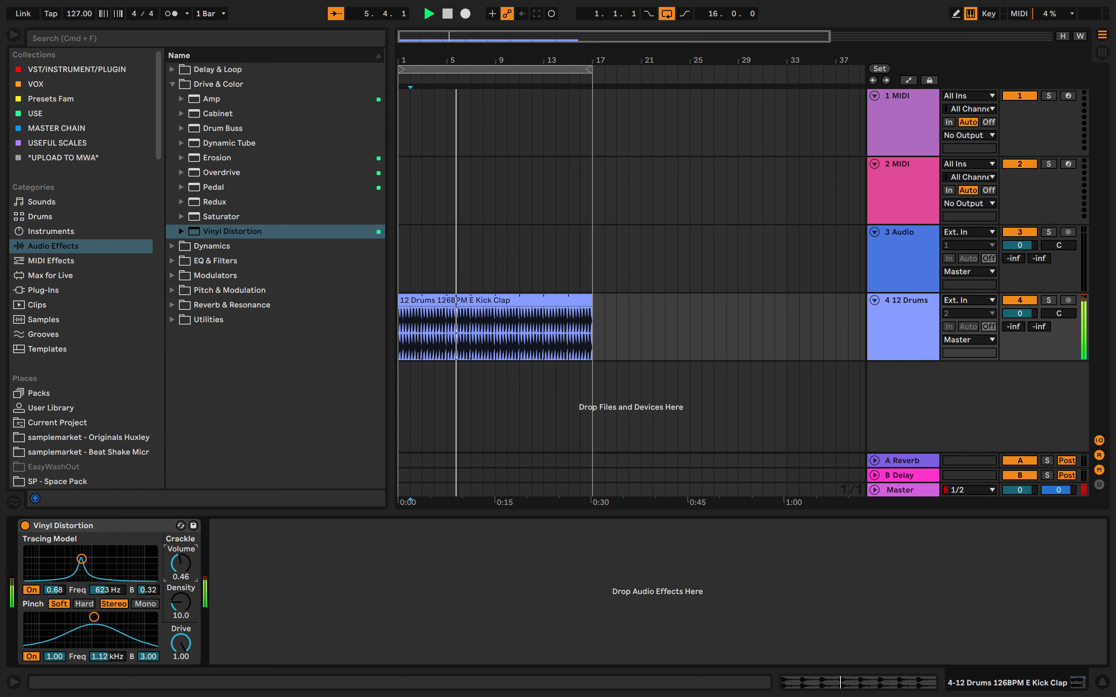
Replace Vinyl Distortion with Compressor from the Dynamics category on the 12 Drums track.
left_click(153, 537)
key("Delete")
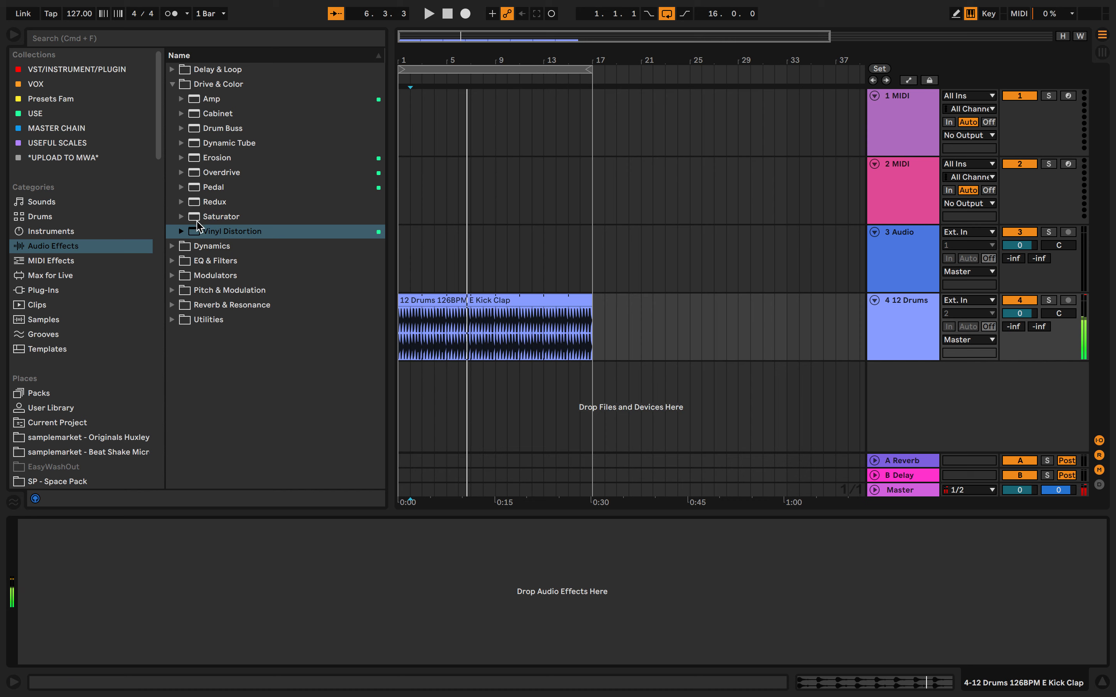
left_click(173, 246)
double_click(226, 114)
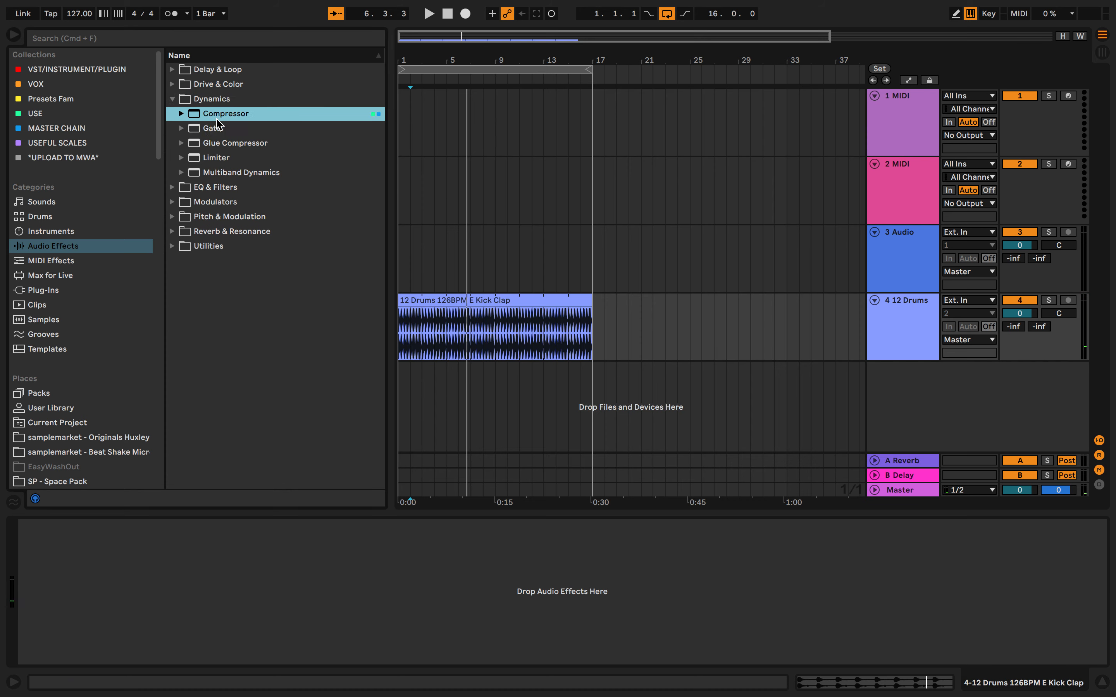
Lower the Compressor's threshold to -57.4 dB while playing the loop, and switch the device to its compact meter view.
key("space")
left_click_drag(133, 566, 132, 642)
key("space")
key("space")
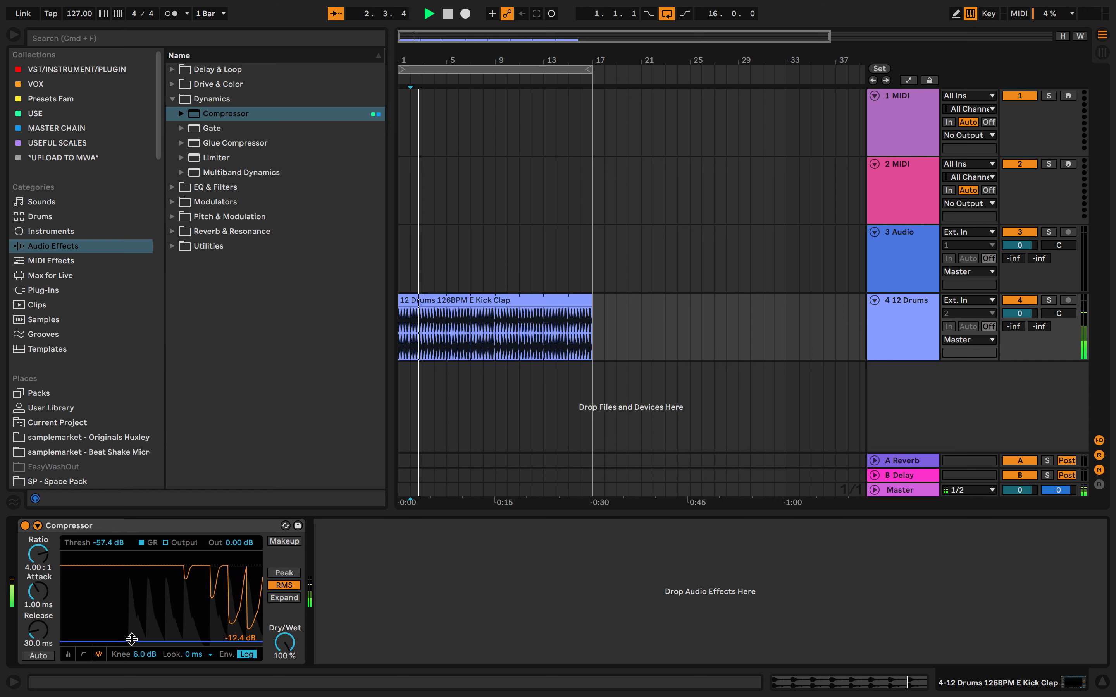
left_click(68, 654)
key("space")
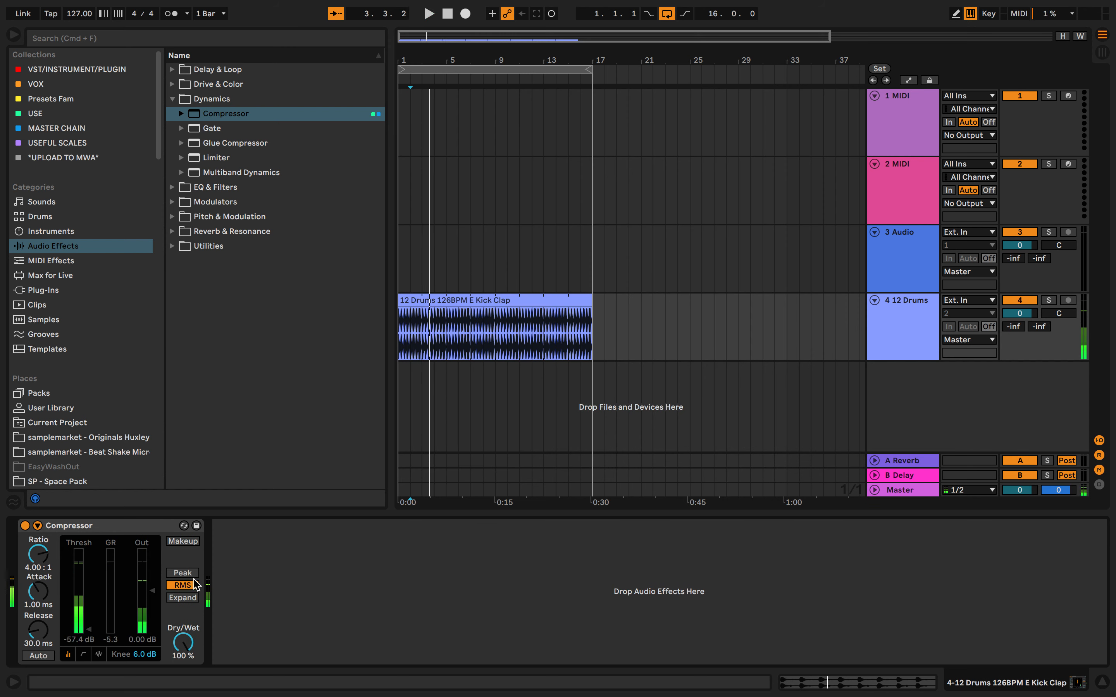
Audition the Compressor's Expand mode on the drum loop.
key("space")
left_click(190, 596)
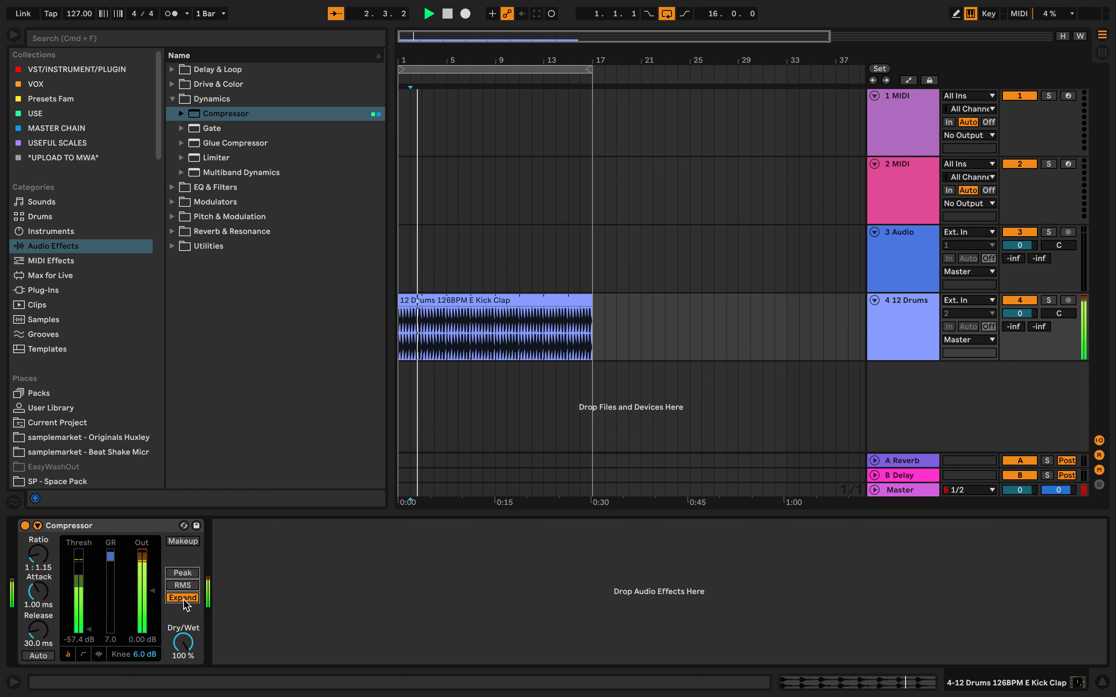
key("space")
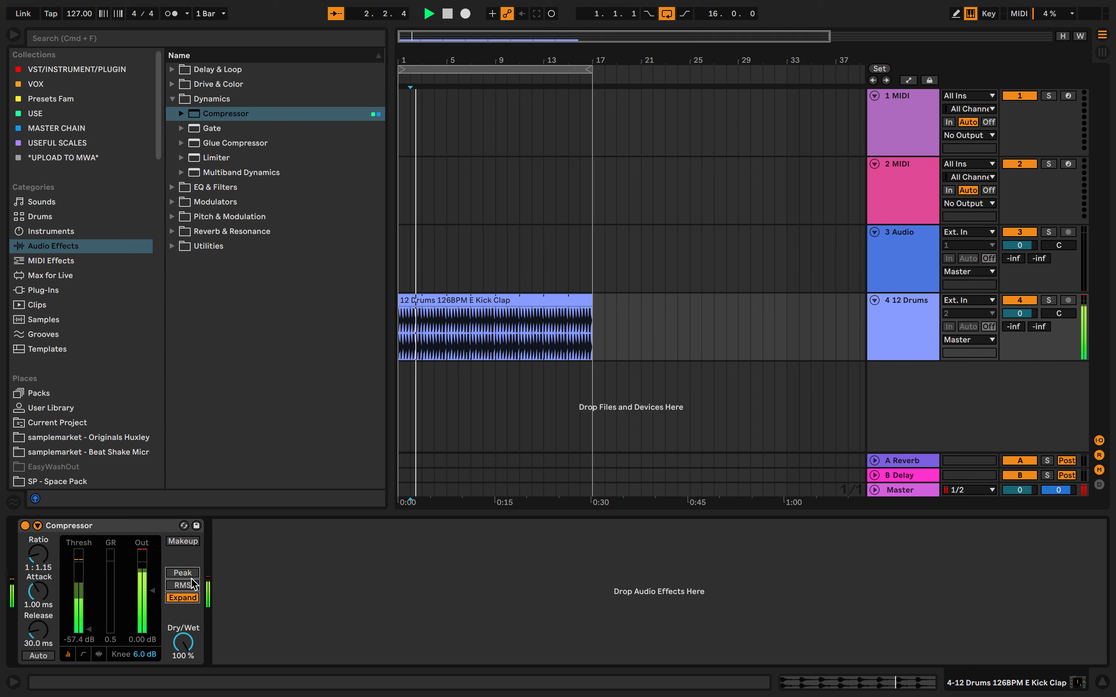
Enable the Compressor's Makeup gain and compare its Peak and RMS modes on the loop, ending on RMS.
left_click(193, 543)
key("space")
left_click(183, 573)
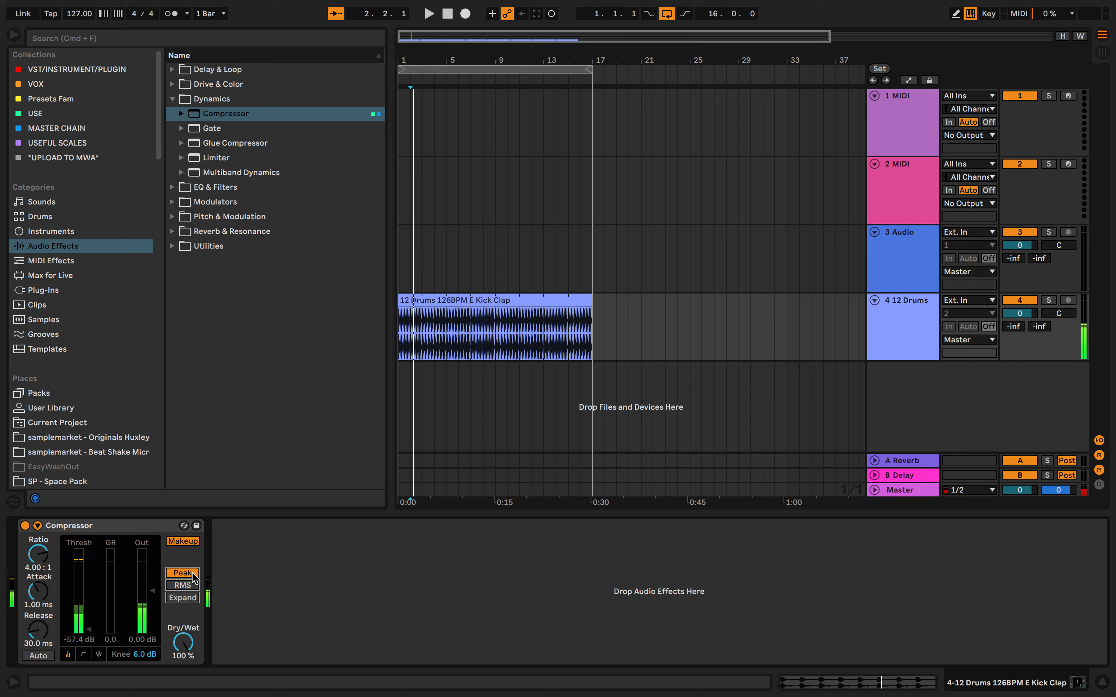
key("space")
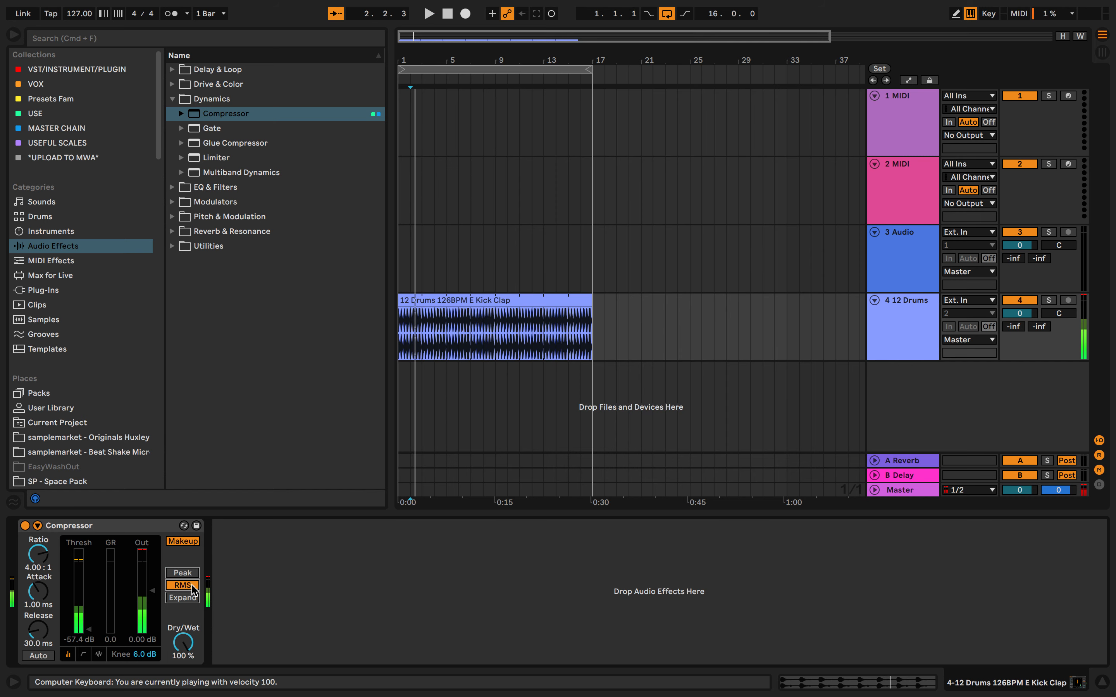
Replace the Compressor with Glue Compressor and lower its threshold to -17.8 dB while playing the loop.
left_click(151, 526)
key("Delete")
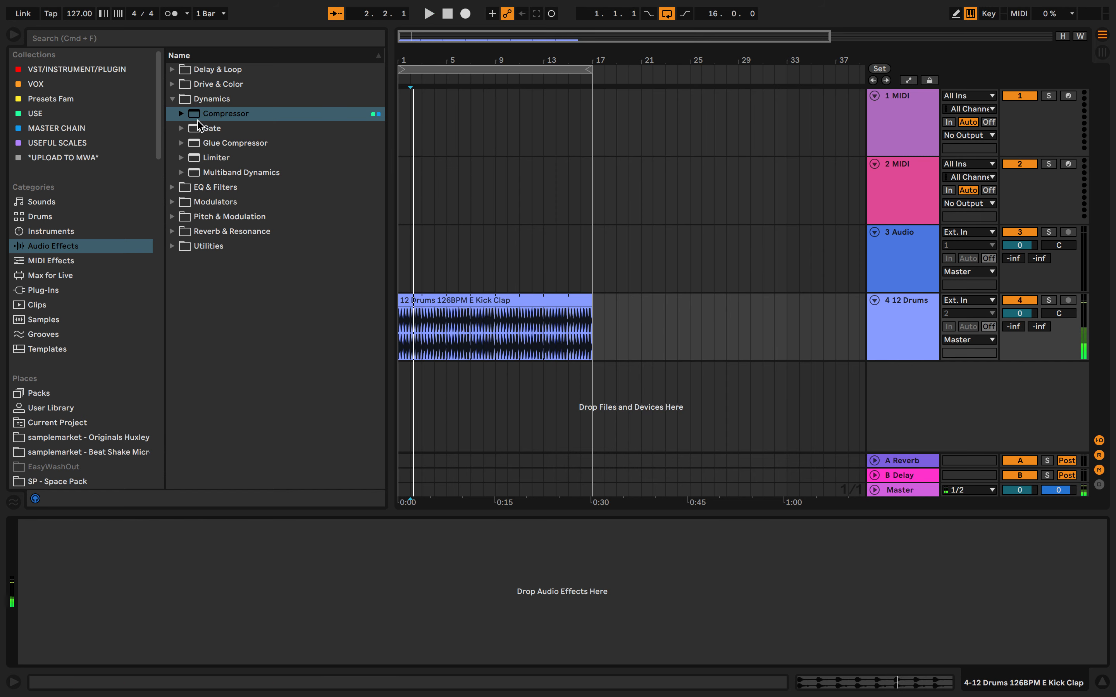
left_click(183, 144)
left_click_drag(205, 147, 104, 630)
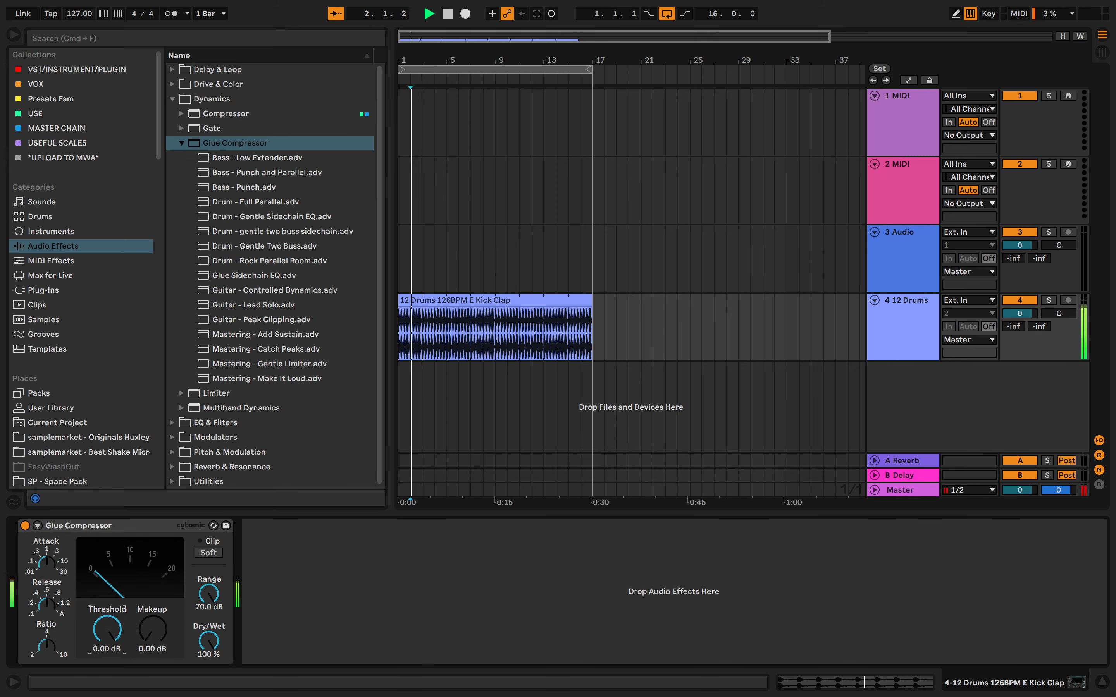
key("space")
Replace Glue Compressor with Limiter and audition it at its default settings on the drum loop.
left_click(138, 526)
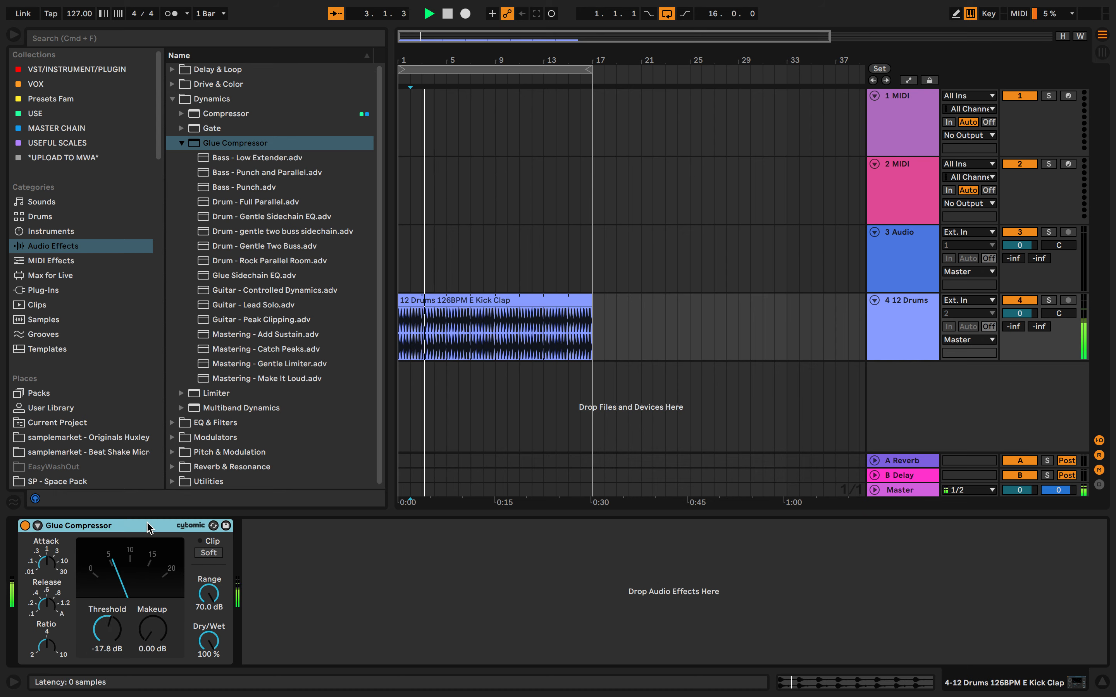
key("Delete")
key("space")
left_click(182, 144)
left_click(182, 158)
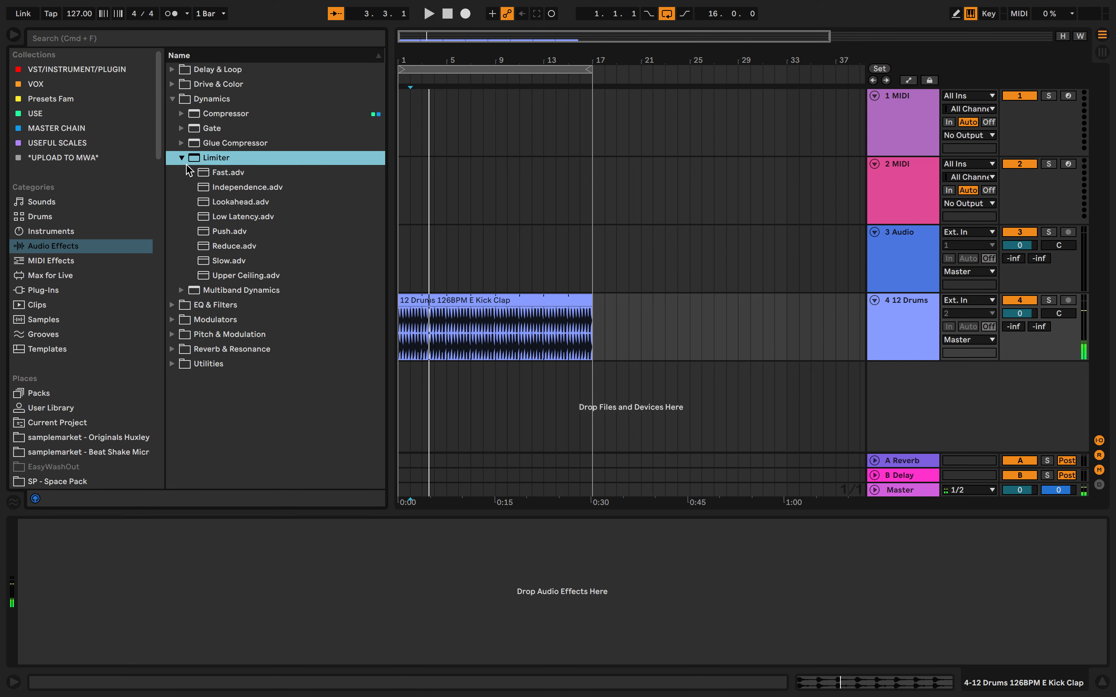
key("Return")
key("space")
key("space")
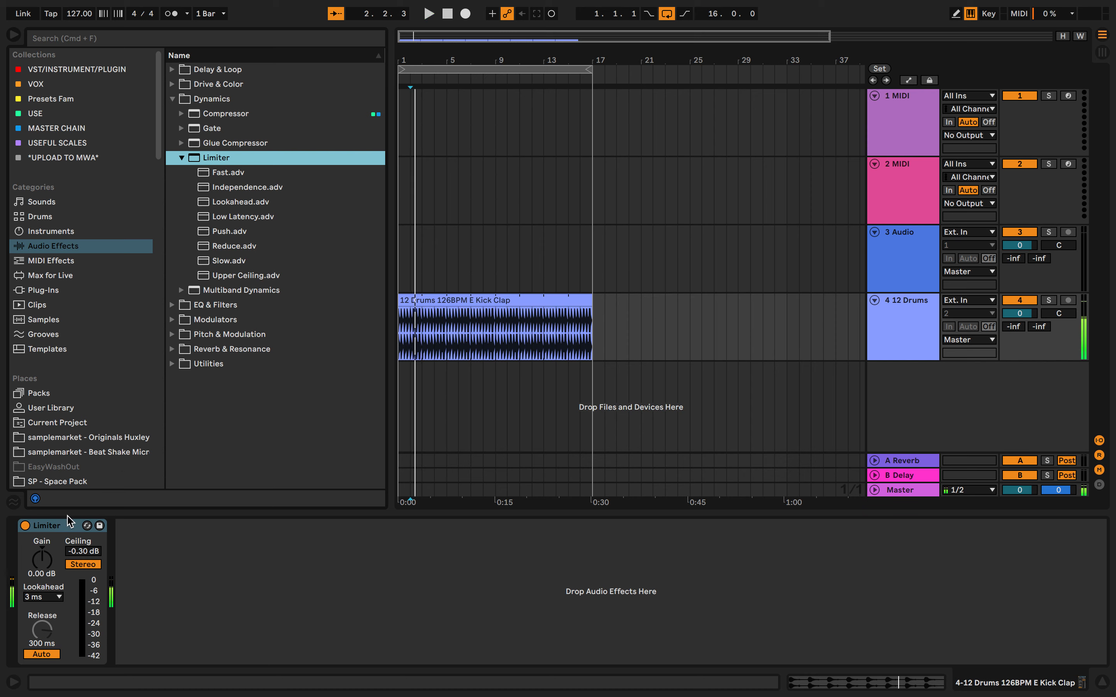
Replace Limiter with the A Standard Multiband Comp preset of Multiband Dynamics.
left_click(68, 528)
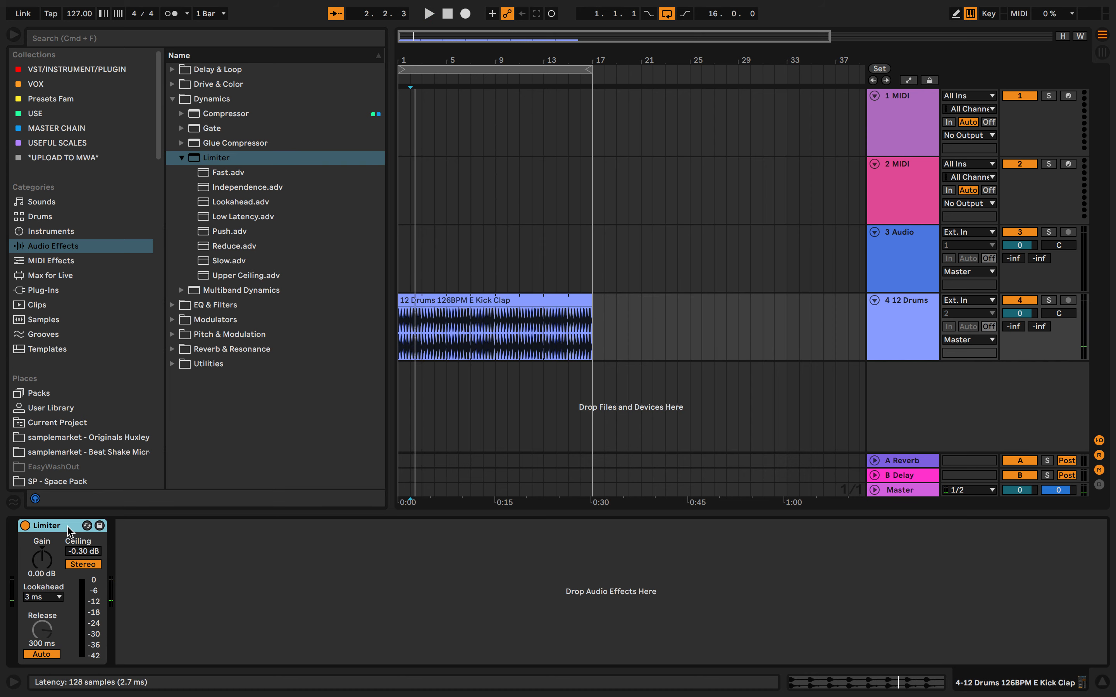
key("Delete")
key("space")
key("Left")
key("Down")
key("Right")
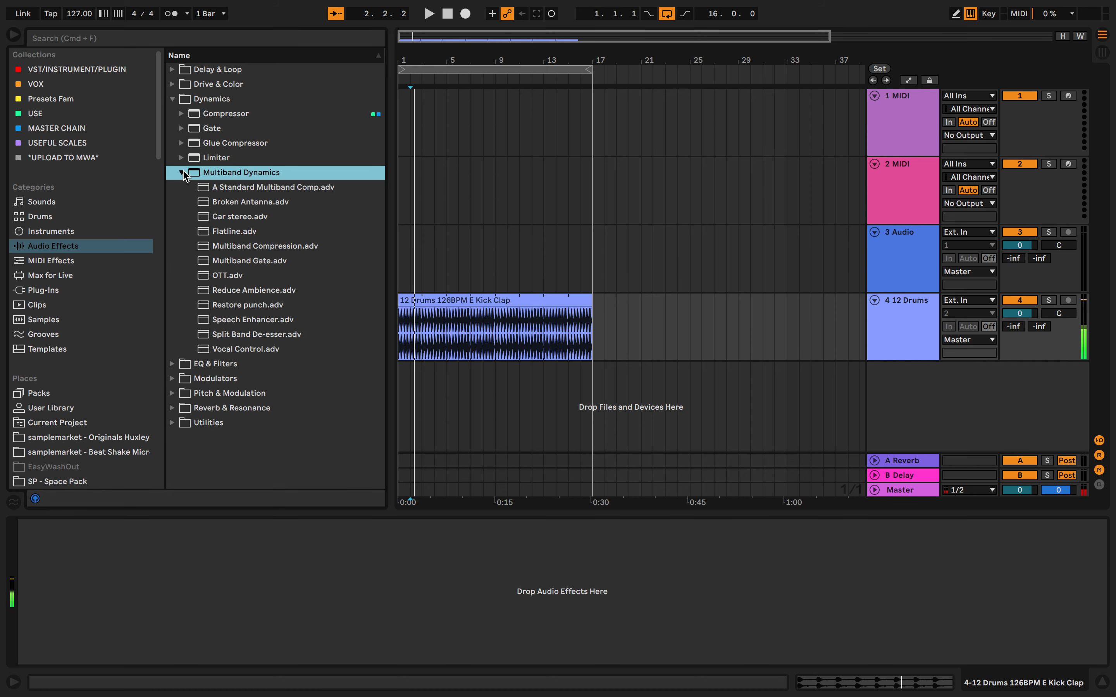
key("Down")
key("Return")
Try lower band inputs during playback, with Low at -10.0 dB and Mid at -11.9 dB, and return all bands to 0.00 dB.
key("space")
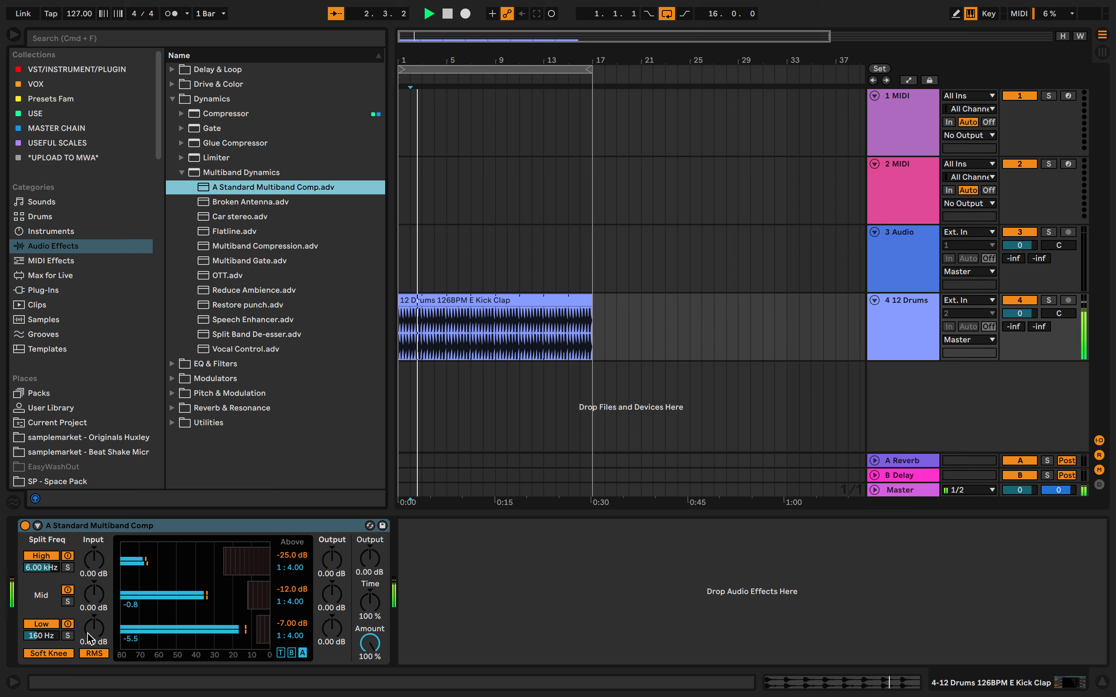
left_click_drag(94, 628, 94, 657)
left_click_drag(94, 595, 94, 628)
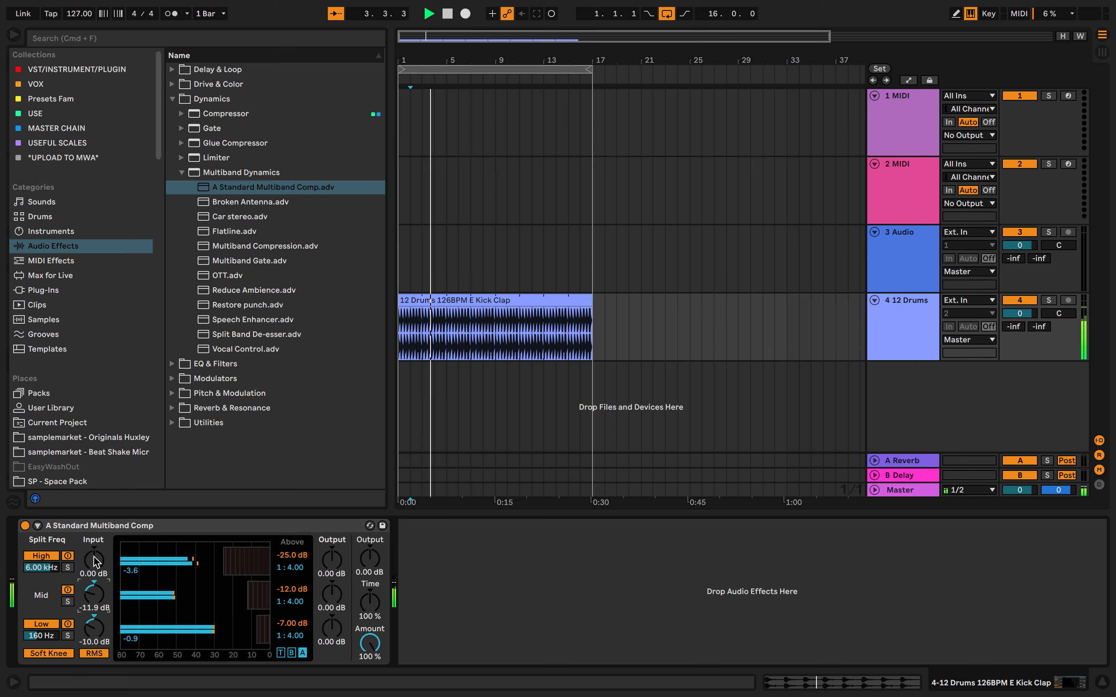
left_click_drag(95, 560, 95, 585)
key("space")
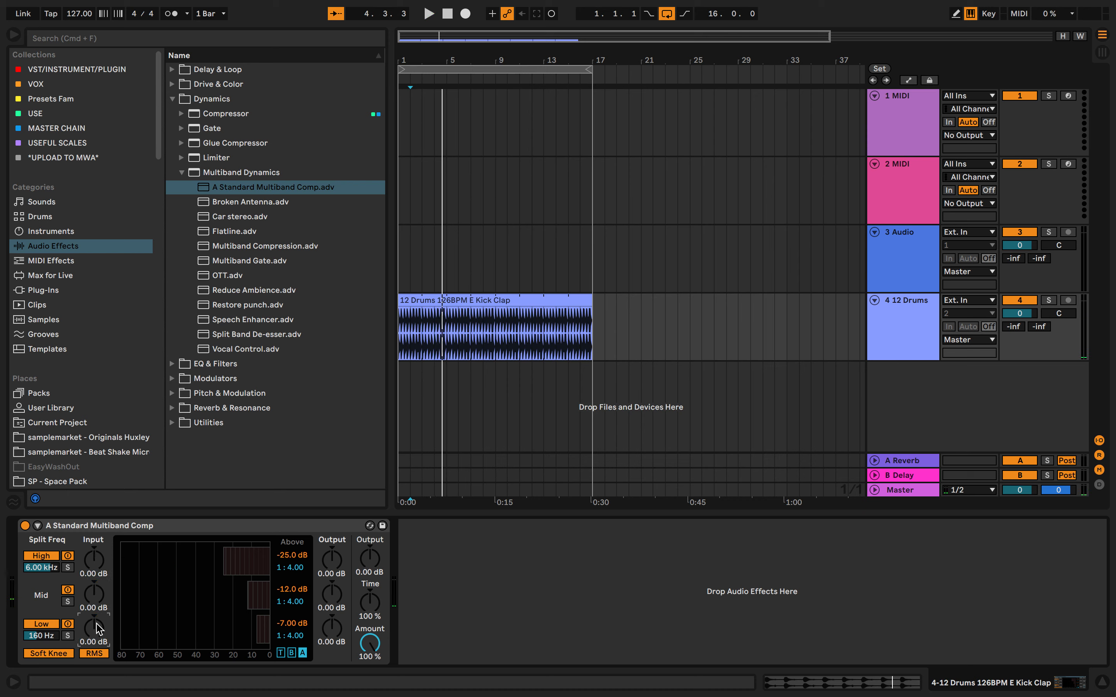
Audition the loop with the High band's input lowered to -24.0 dB, and reset that input to 0.00 dB.
key("space")
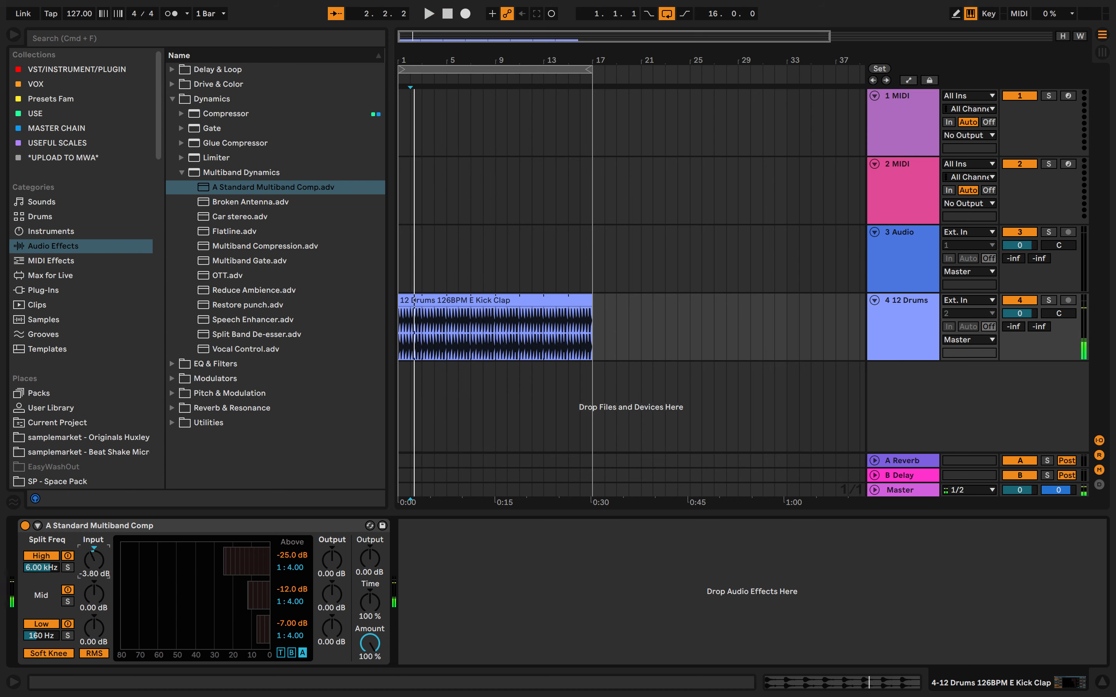
left_click_drag(98, 566, 98, 540)
double_click(98, 566)
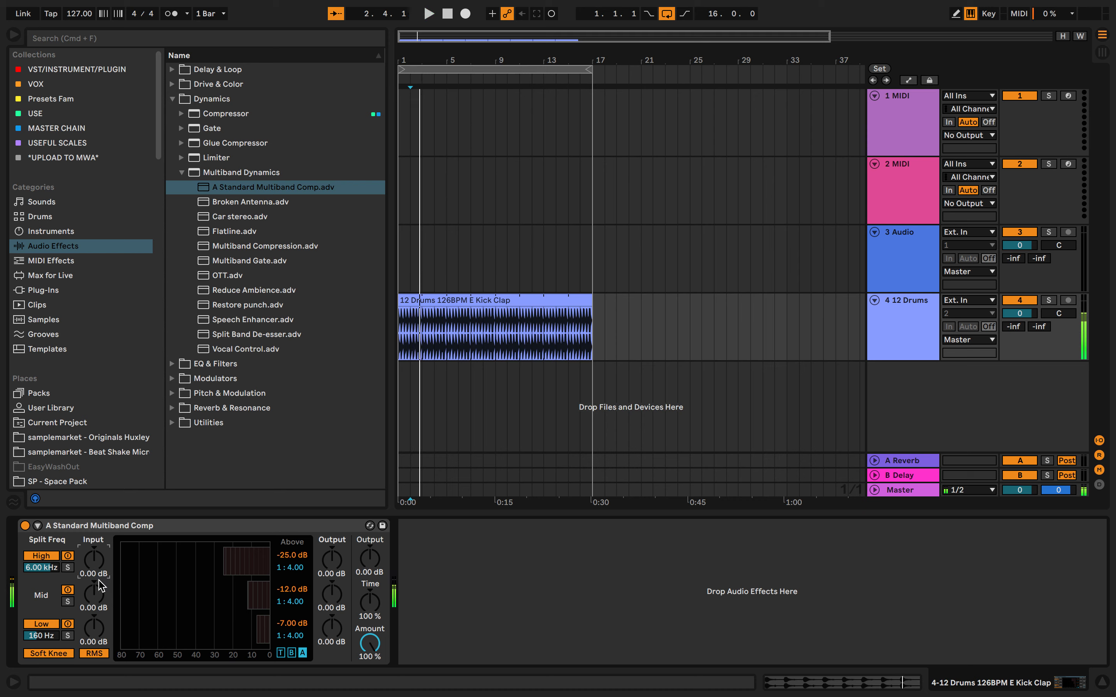
key("super+space")
left_click(98, 564)
key("space")
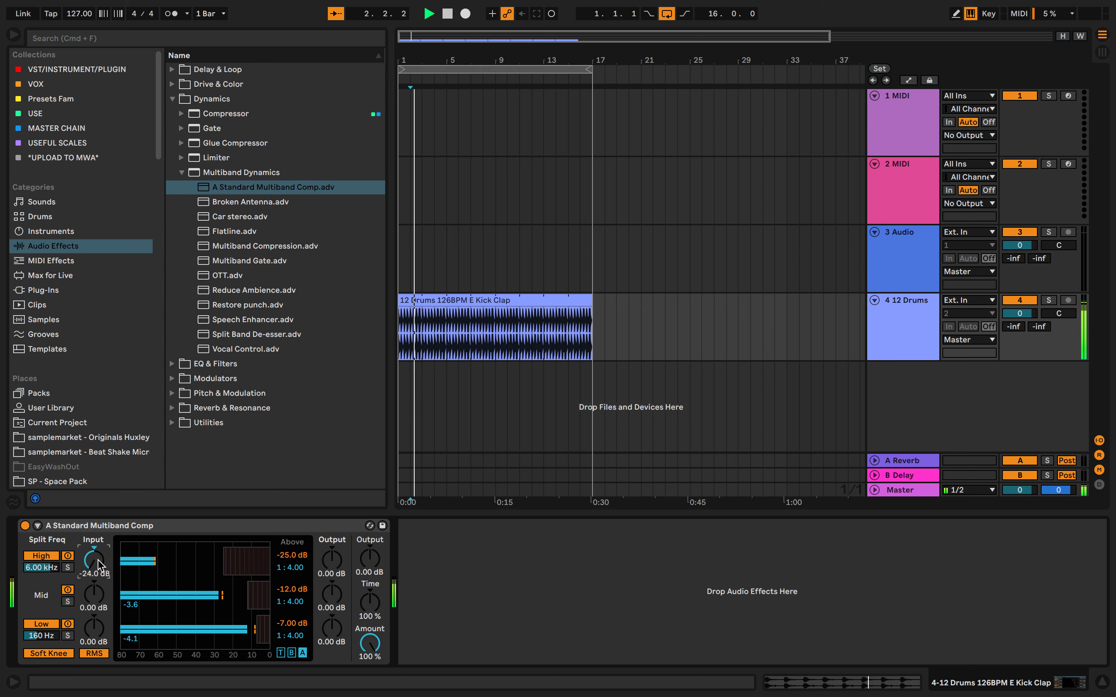
double_click(98, 564)
key("space")
Try changing the Mid band's input during playback, and reset it to 0.00 dB.
key("space")
left_click_drag(94, 595, 94, 601)
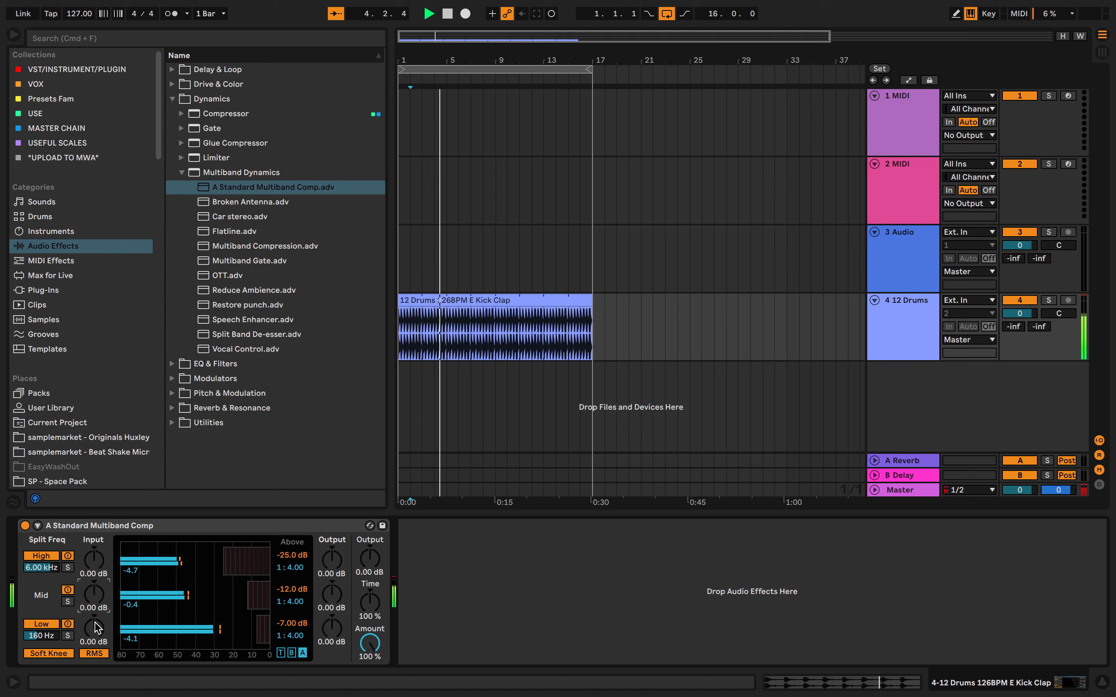
double_click(94, 595)
key("space")
Lower the Low band's split frequency to 30.0 Hz during playback, and reset that band's input to 0.00 dB.
key("space")
mouse_move(40, 636)
left_mouse_down()
mouse_move(40, 655)
mouse_move(40, 600)
mouse_move(40, 655)
left_mouse_up()
double_click(95, 629)
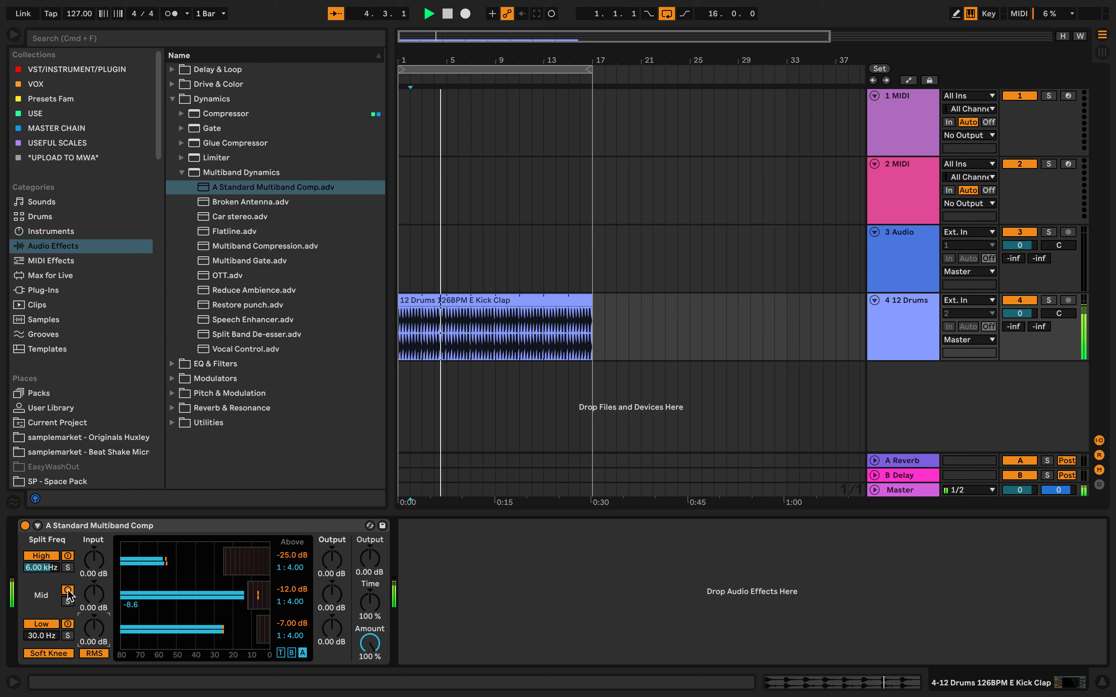
Try the High band with a 350 Hz split frequency and -15.7 dB input, and remove the multiband compressor from the track.
left_click_drag(46, 568, 46, 590)
left_click_drag(94, 561, 47, 522)
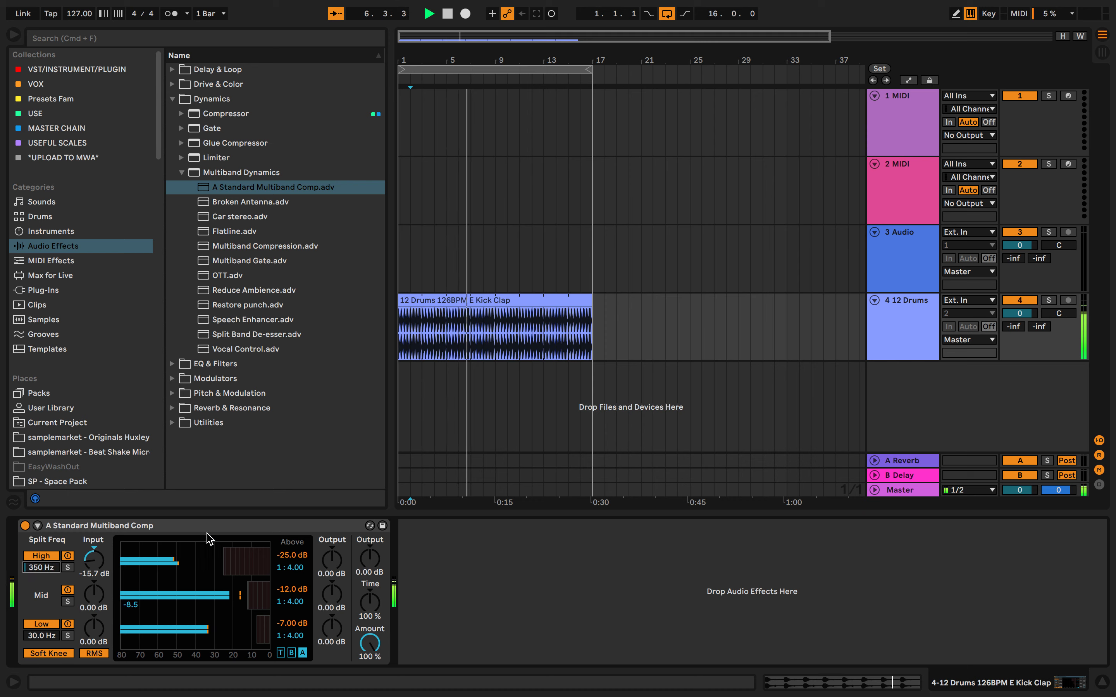
key("space")
left_click(221, 531)
key("Delete")
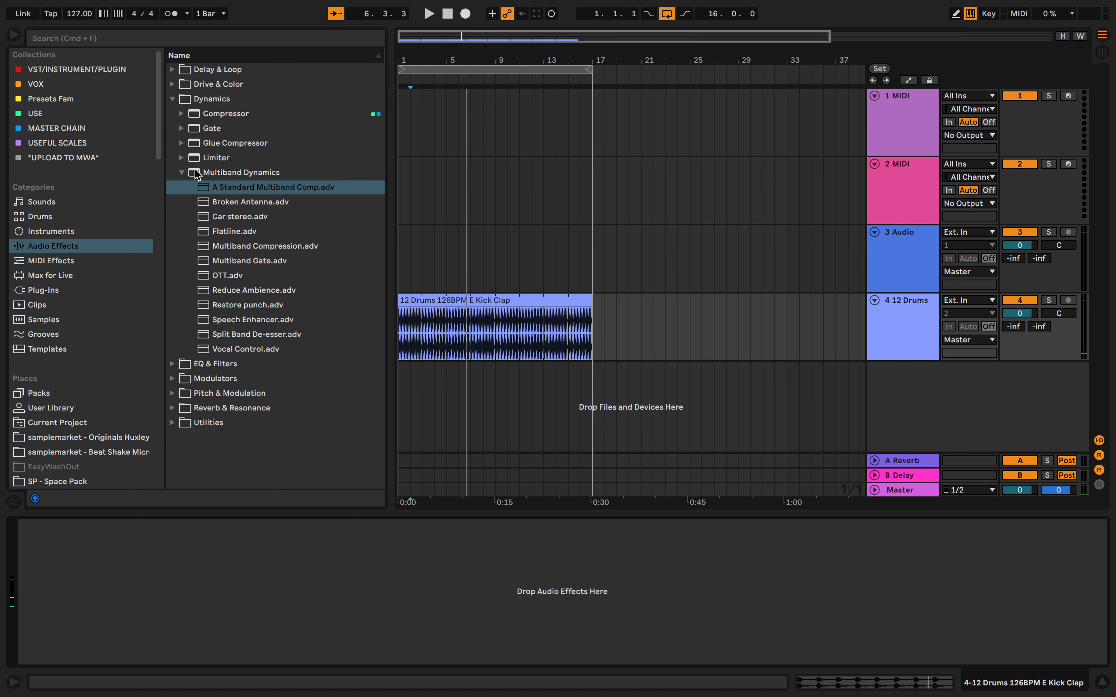
double_click(196, 174)
left_click(183, 174)
left_click(205, 526)
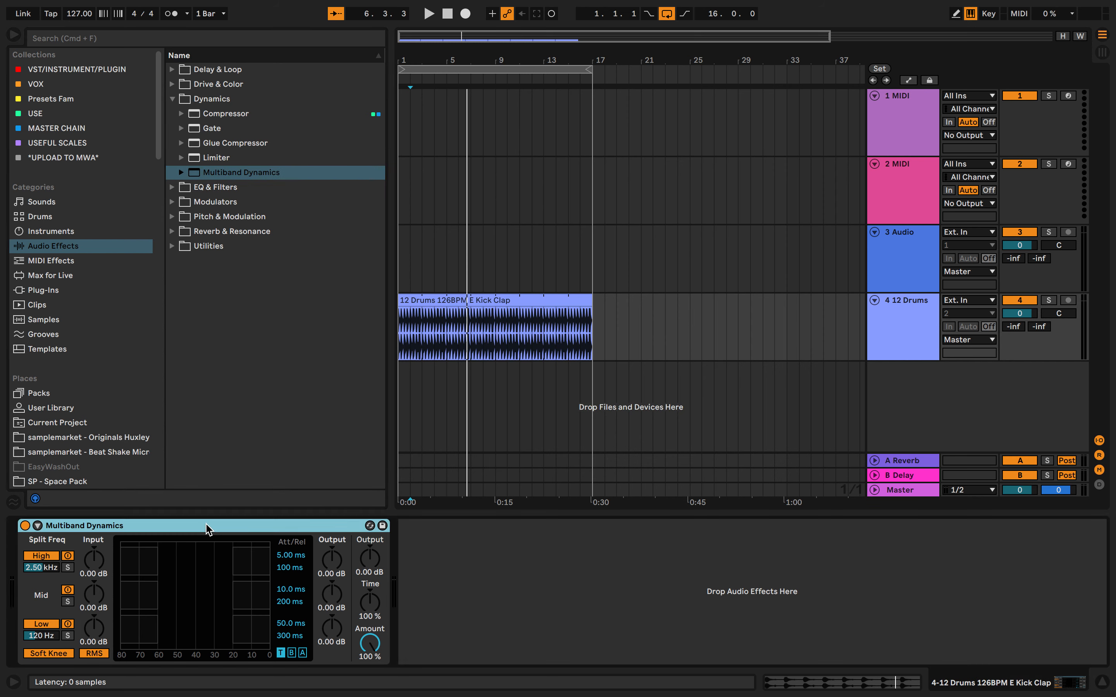
key("Delete")
Add an Auto Filter from the EQ & Filters category to the drum track, and play the loop.
left_click(175, 186)
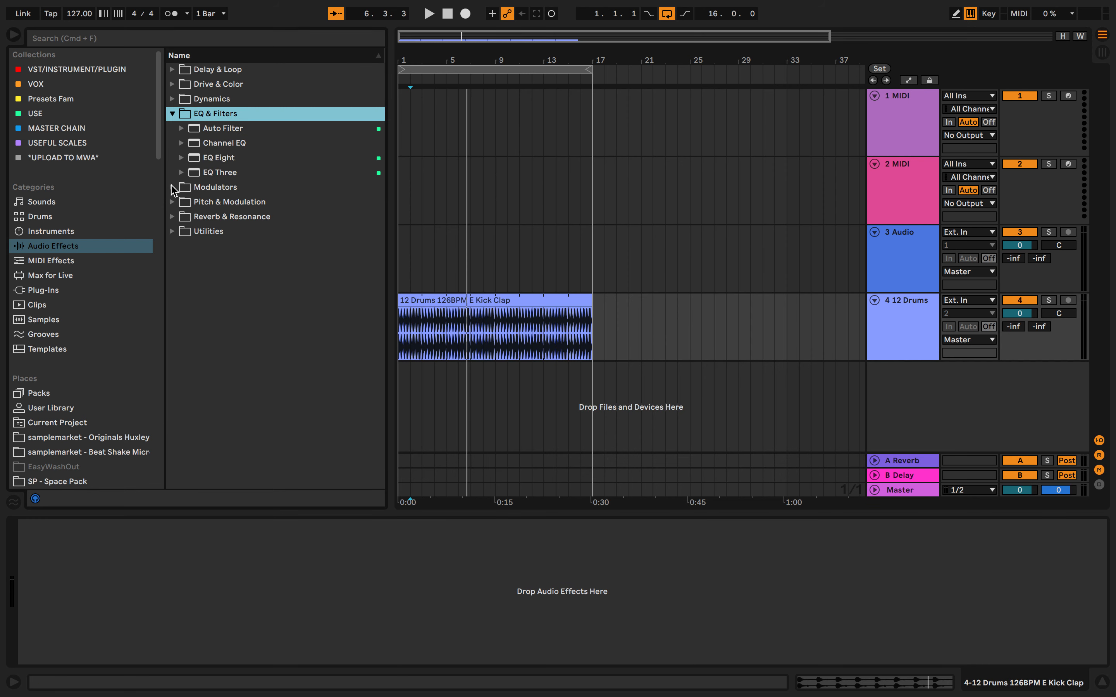
double_click(235, 129)
key("space")
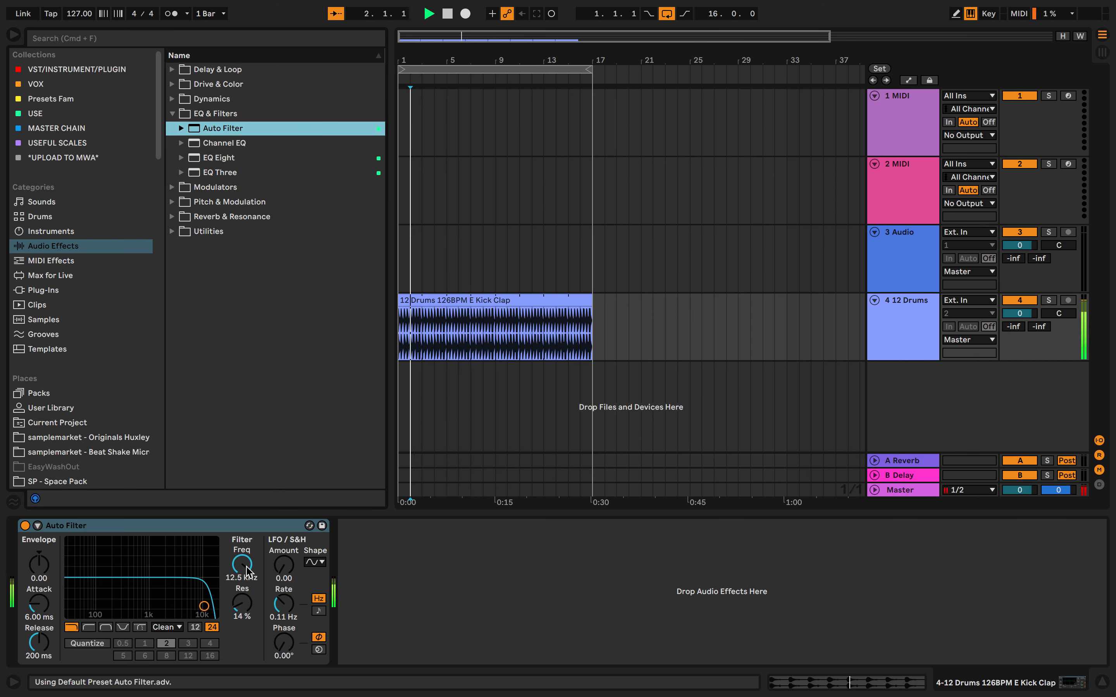
Set the Auto Filter's frequency to 203 Hz, its LFO amount to 30.0 and its LFO rate to 10.0 Hz during playback.
left_click_drag(255, 574, 254, 617)
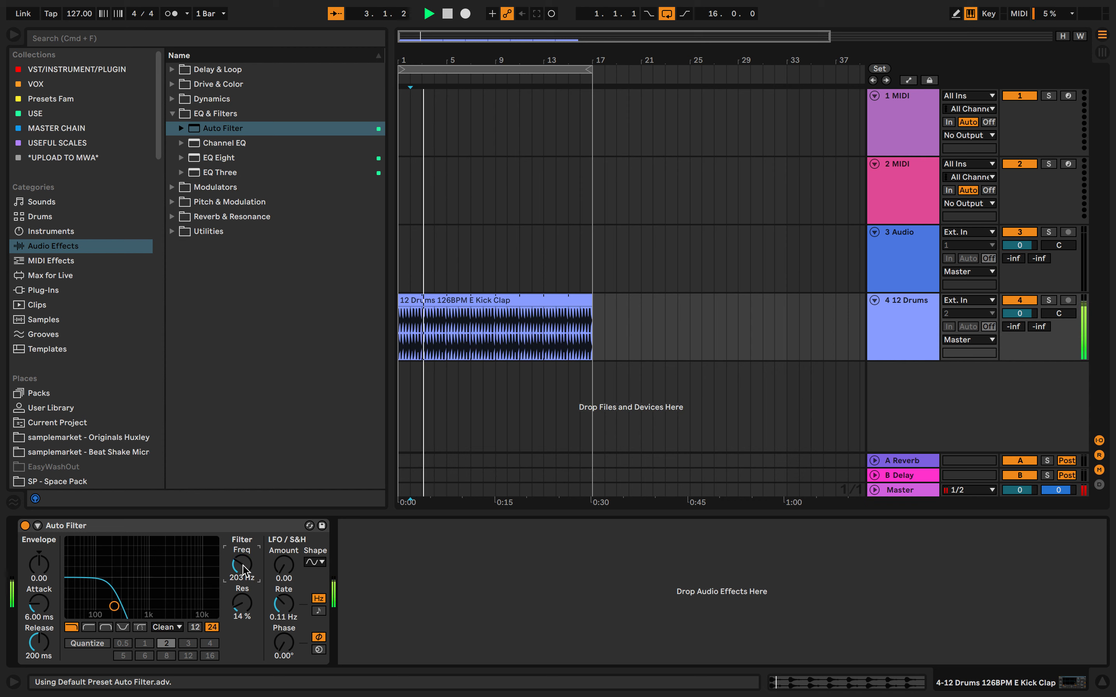
left_click_drag(285, 566, 284, 517)
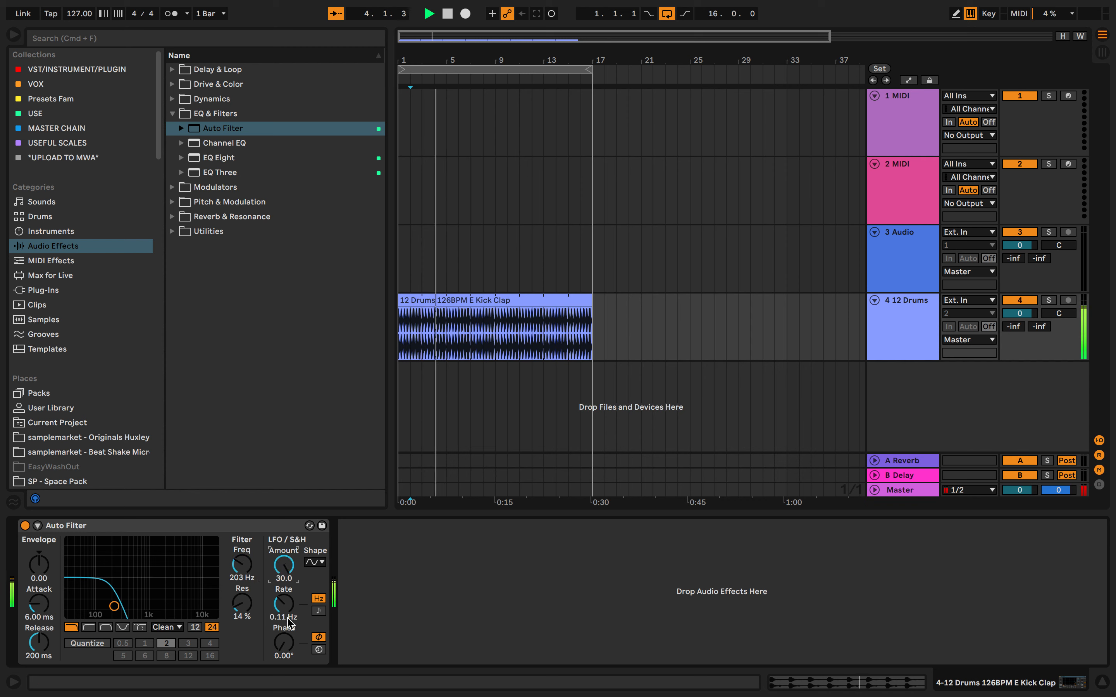
left_click_drag(286, 618, 284, 549)
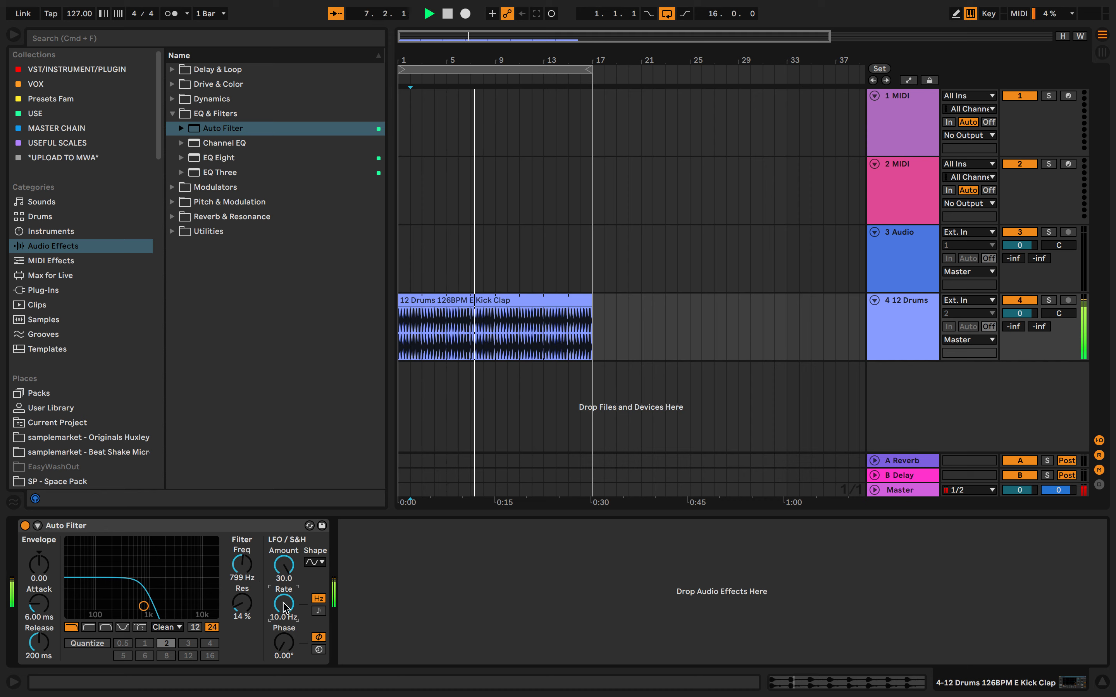
Try 0.0 % resonance, LFO amount 28.4, LFO rate 0.01 Hz and frequency 1.34 kHz, and remove the Auto Filter.
mouse_move(242, 602)
left_mouse_down()
mouse_move(242, 556)
mouse_move(242, 613)
left_mouse_up()
left_click_drag(289, 578, 286, 669)
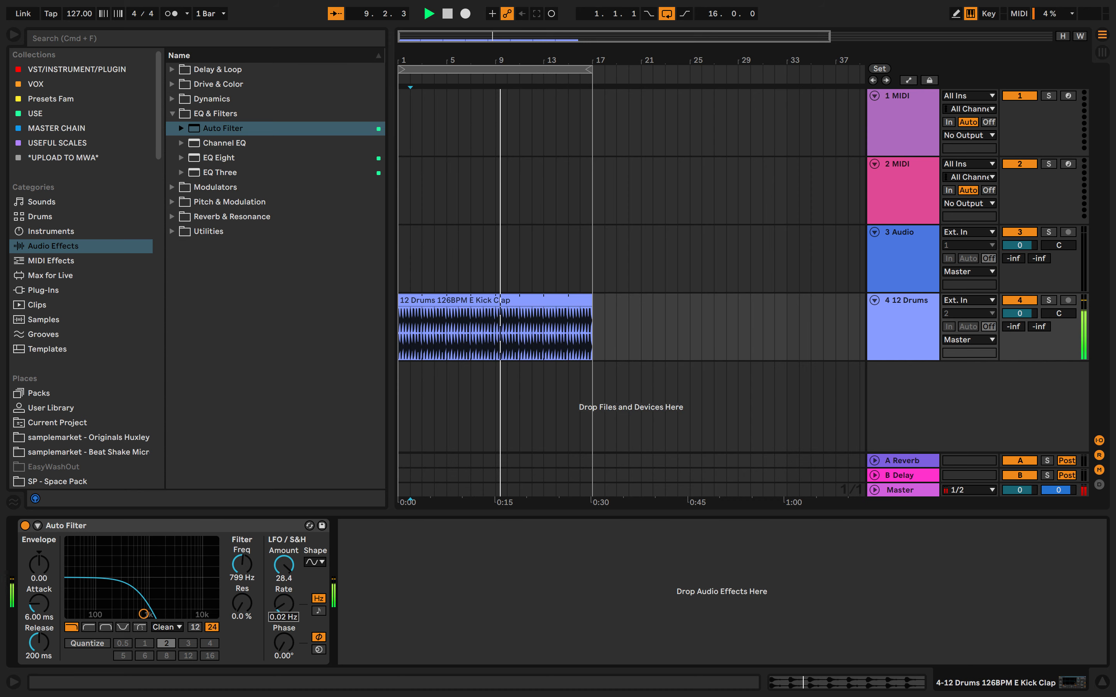
left_click_drag(256, 582, 256, 554)
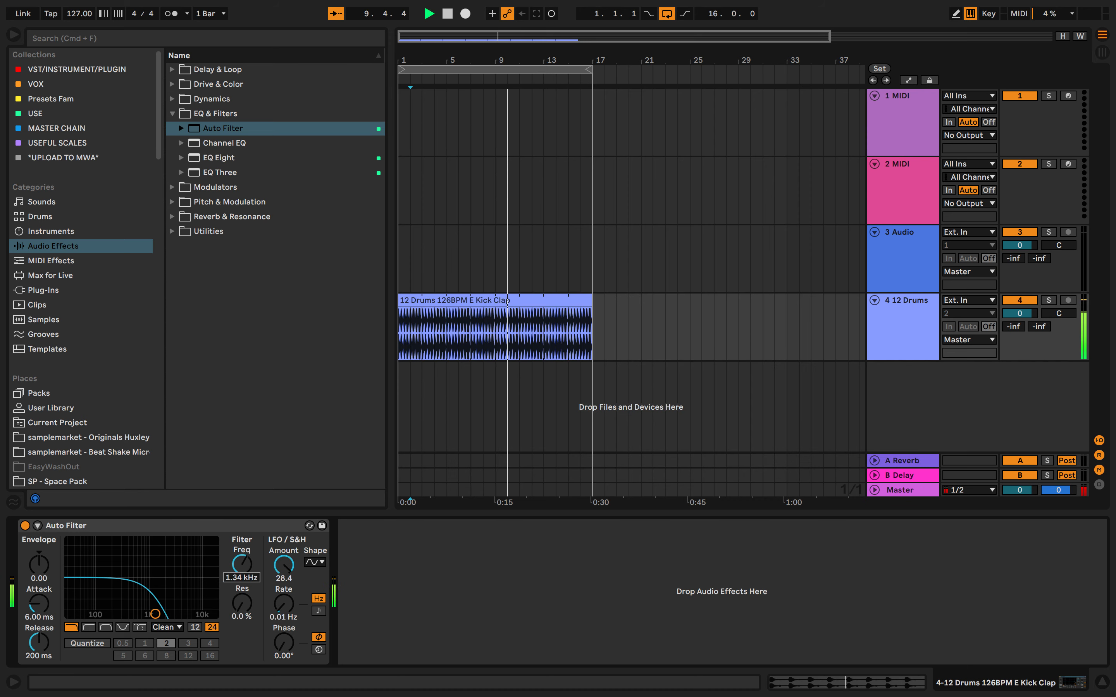
left_click(243, 542)
key("Delete")
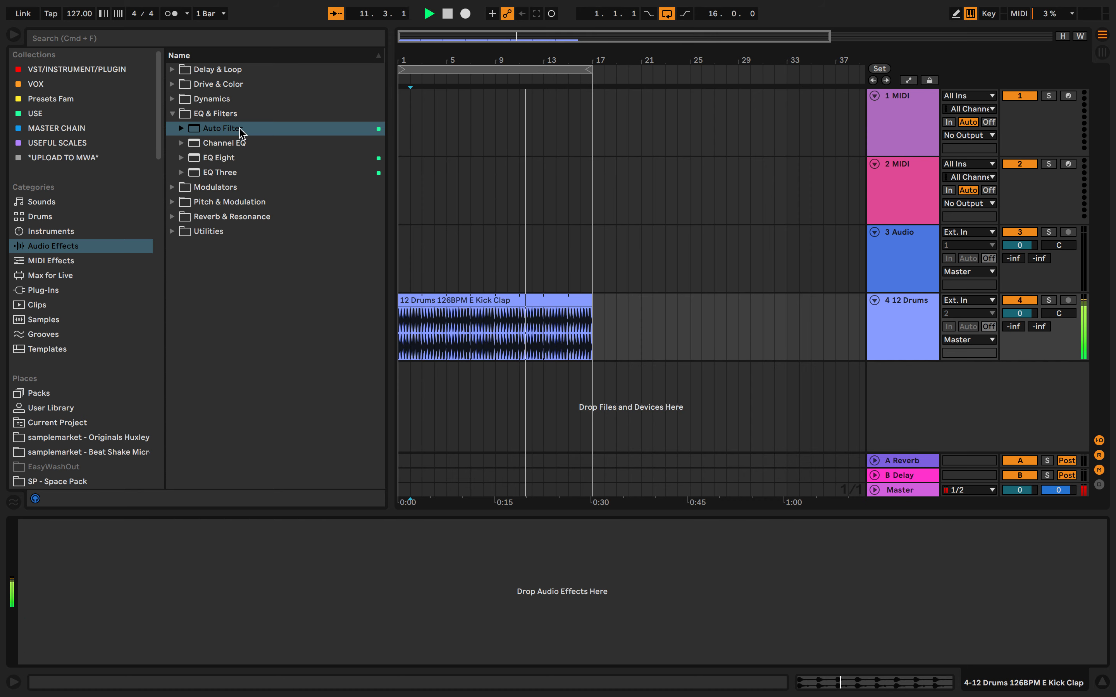
Audition a Channel EQ on the drum track with its Low gain at -14 dB, and remove the device.
double_click(240, 143)
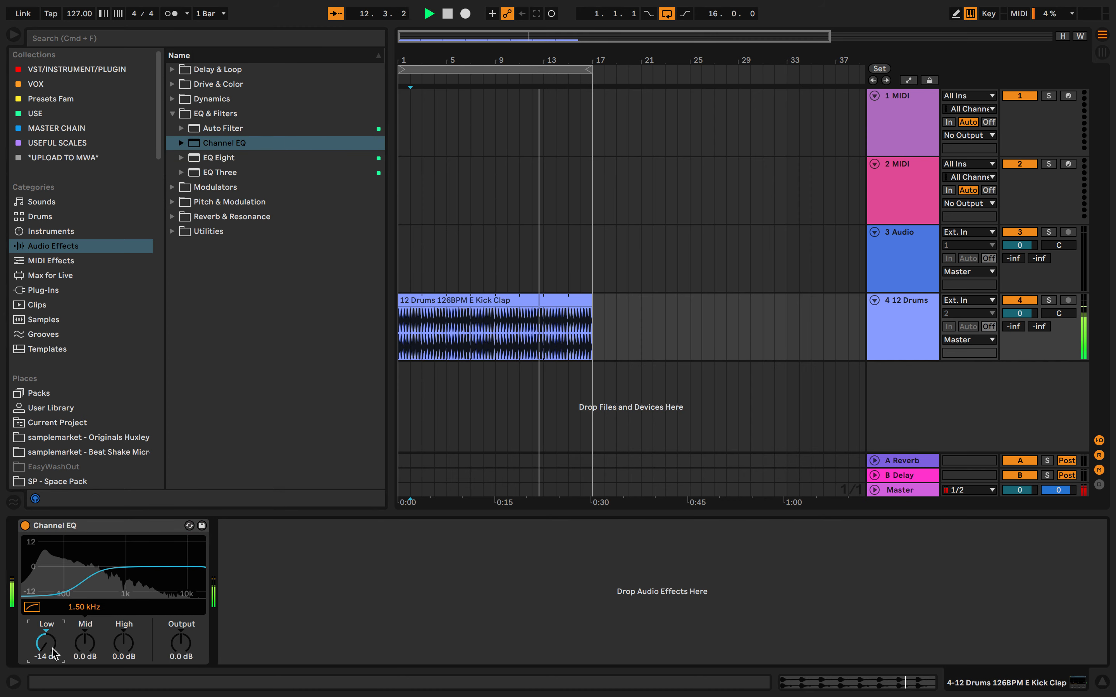
left_click(112, 527)
key("Delete")
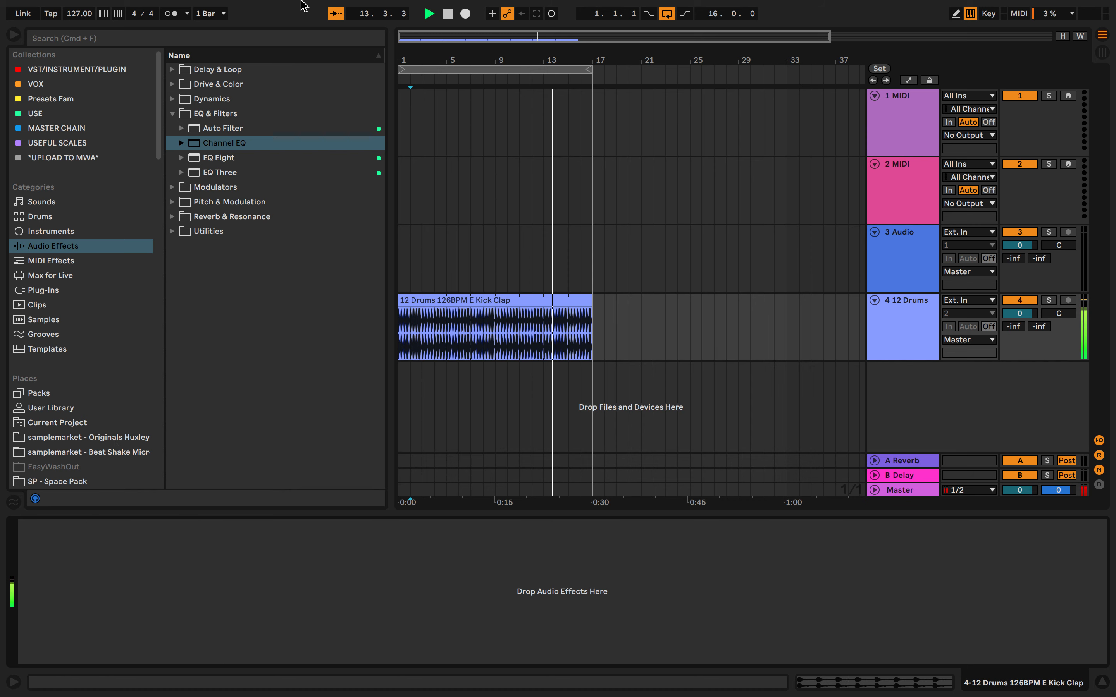
Audition an EQ Eight on the drum track with band 1 moved to 72.6 Hz and Q 0.47, and remove the device.
double_click(178, 159)
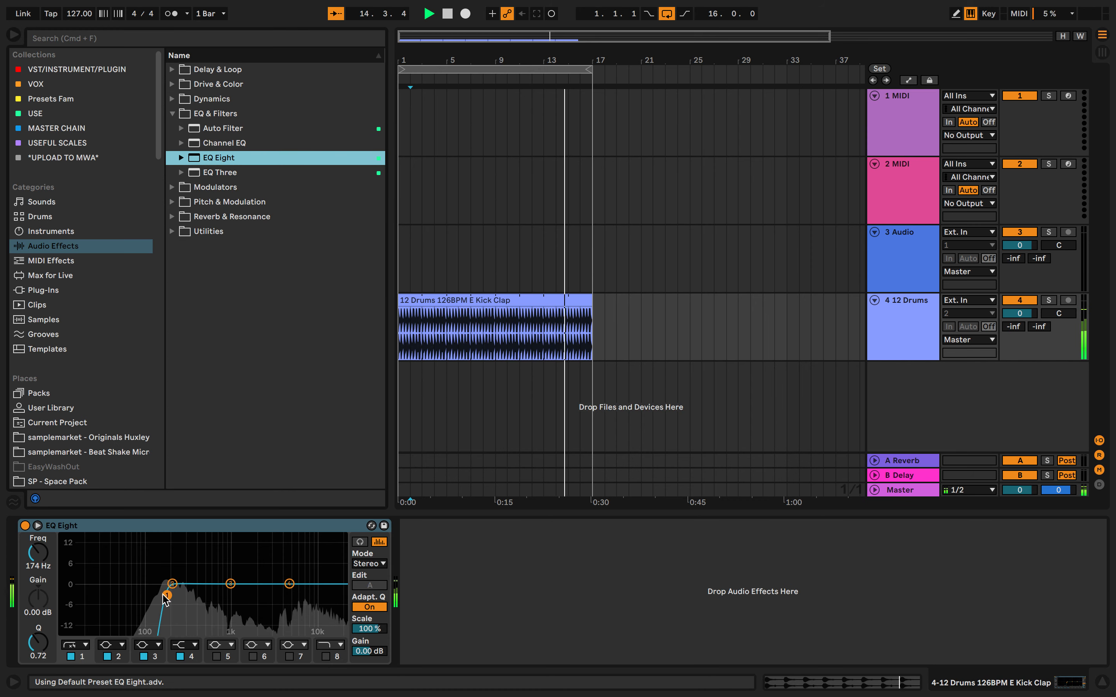
left_click_drag(166, 596, 135, 602)
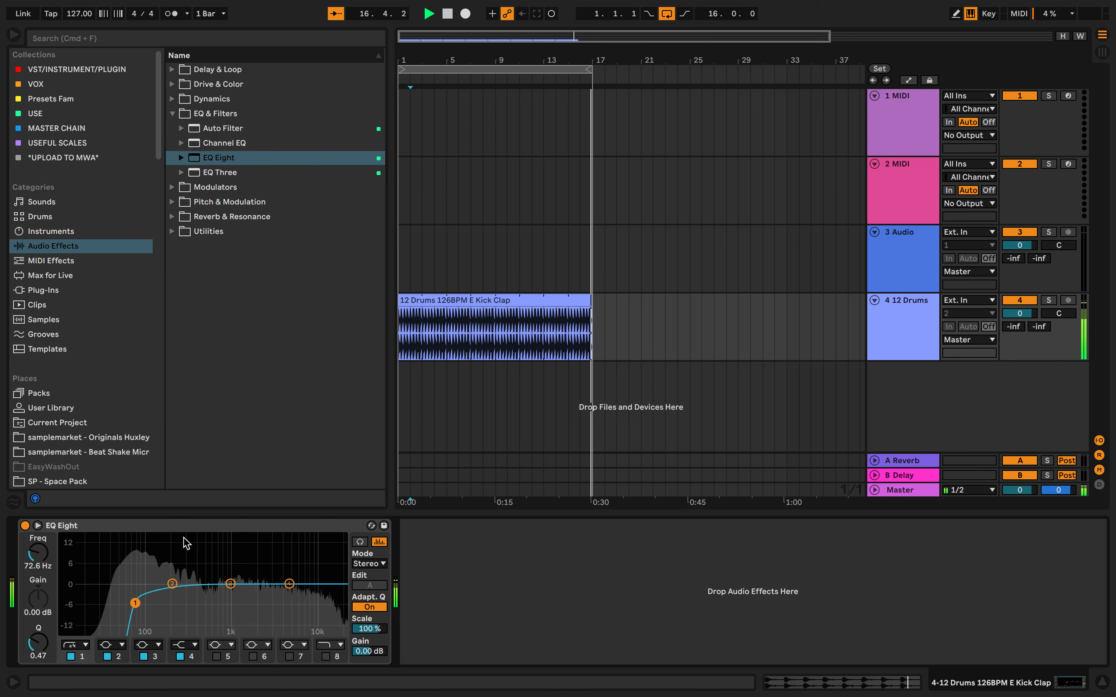
key("Delete")
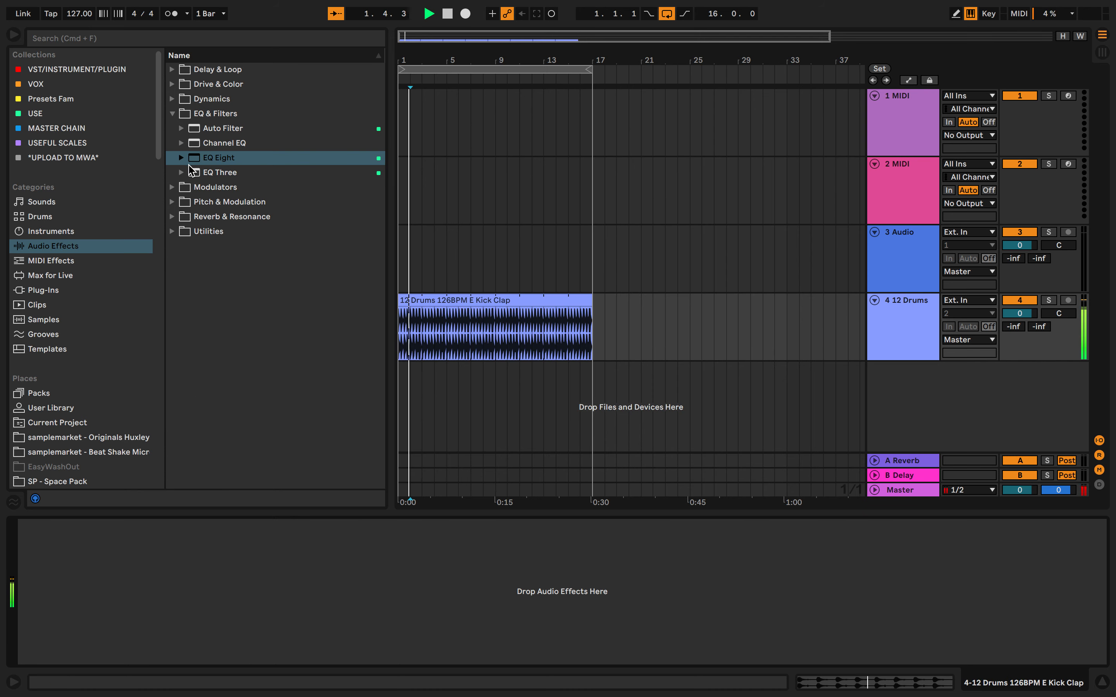
Add EQ Eight and EQ Three to the drum track during playback, and remove both devices.
double_click(189, 161)
double_click(190, 172)
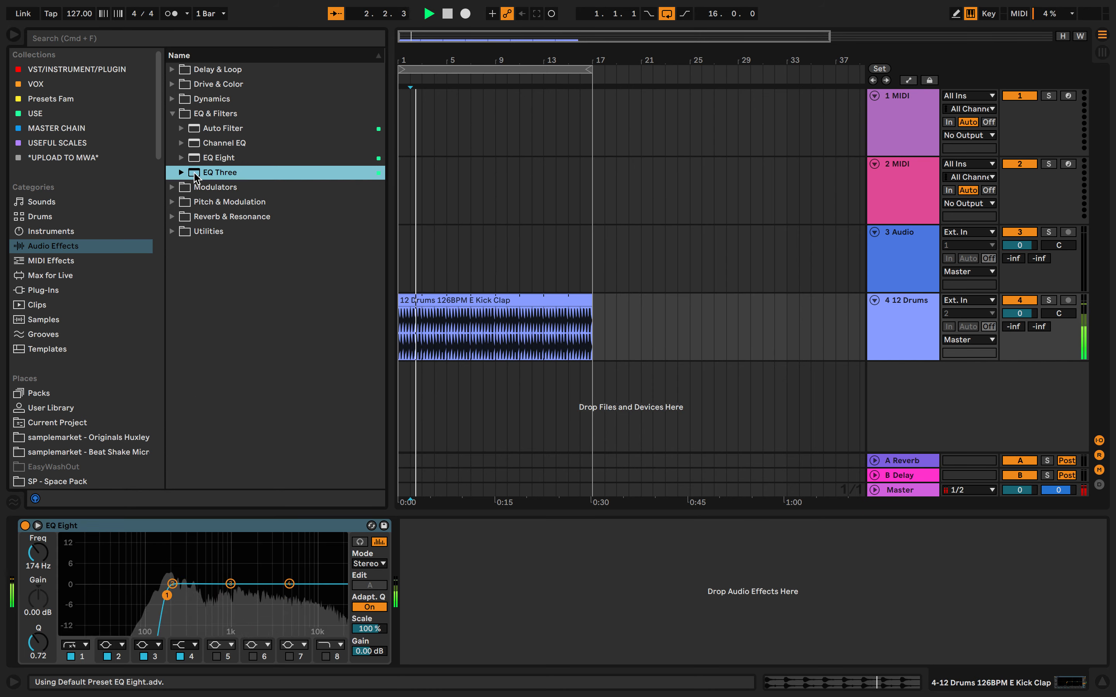
left_click(203, 523)
key("Delete")
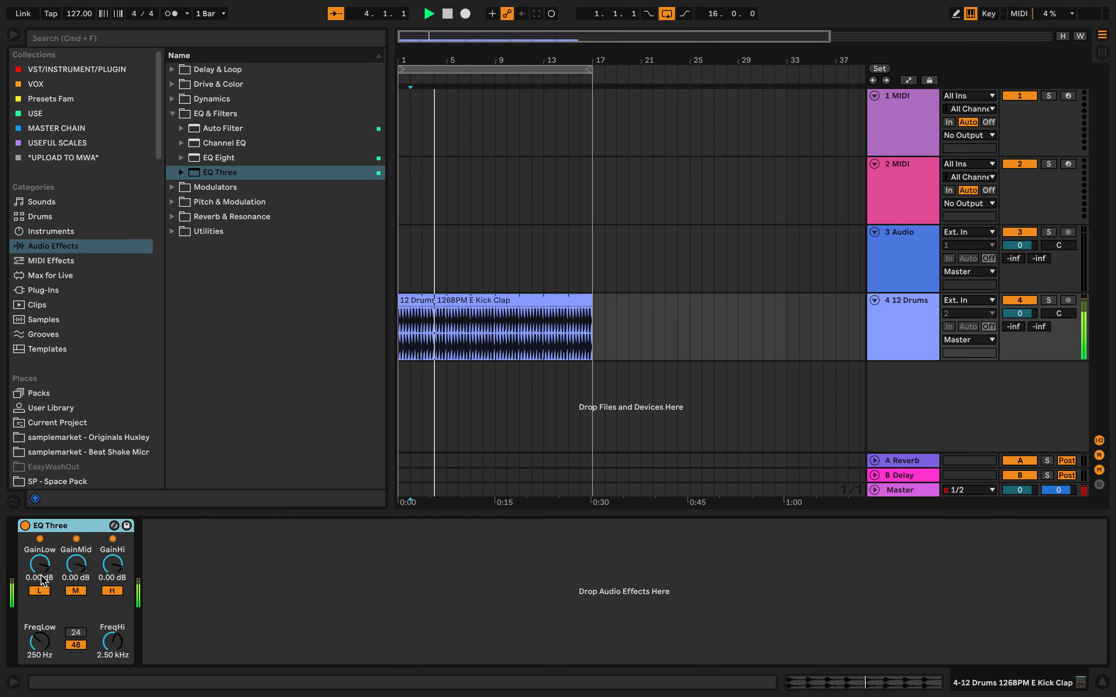
left_click(79, 528)
key("Delete")
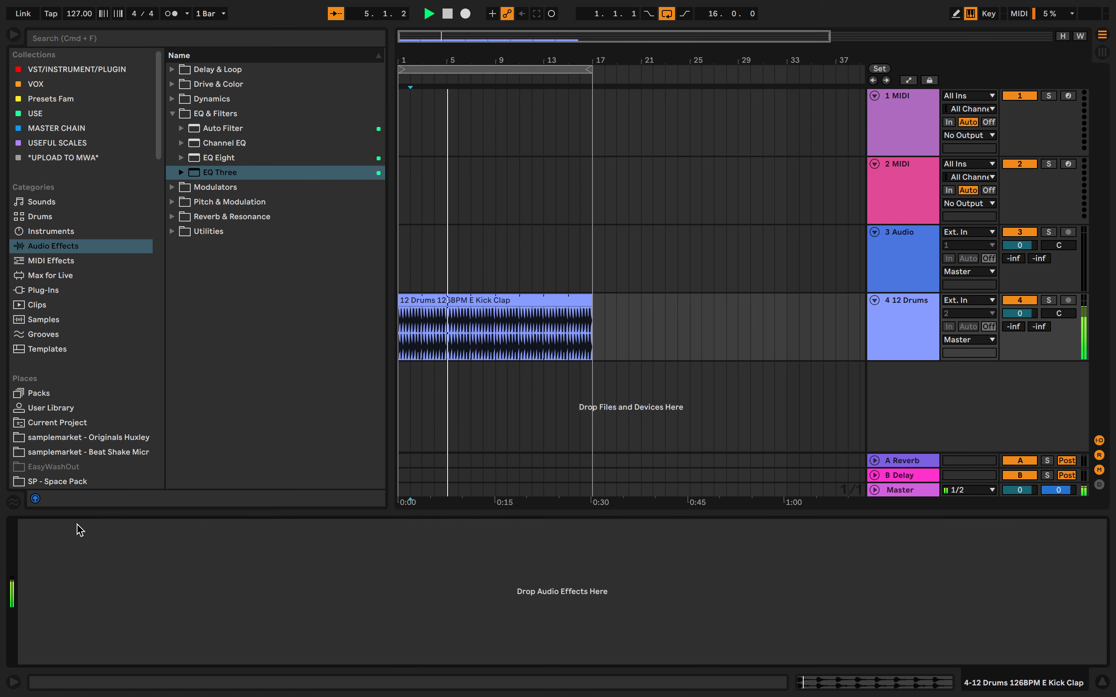
Add an Envelope Follower from the Modulators category to the drum track with its Delay at 500 ms.
left_click(170, 185)
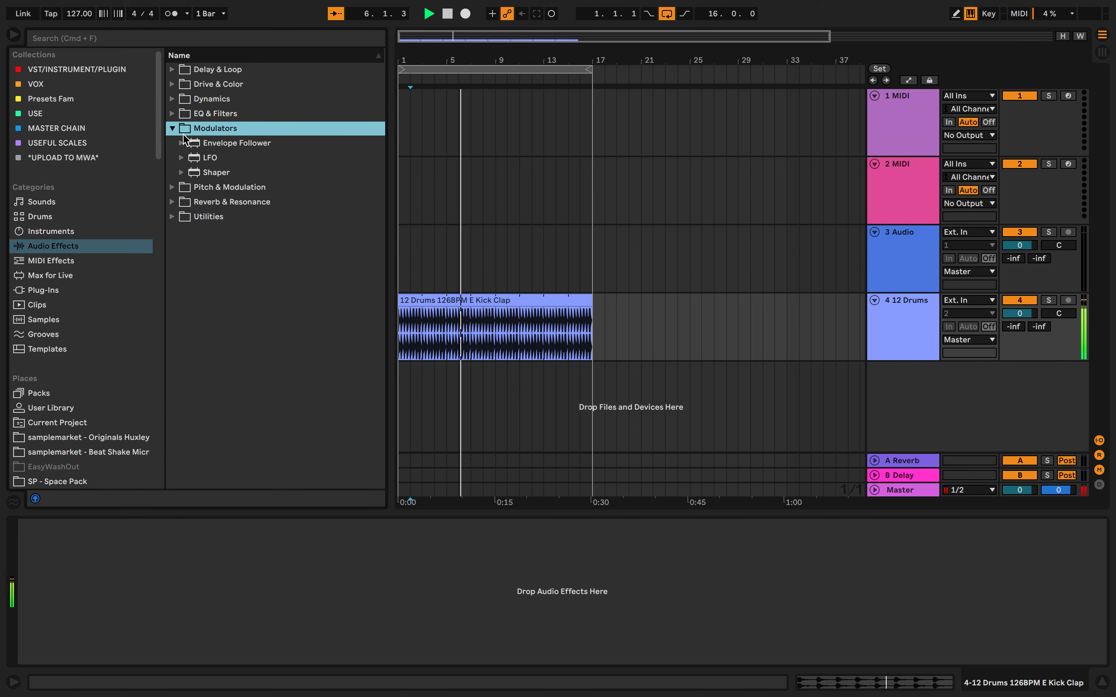
left_click(209, 144)
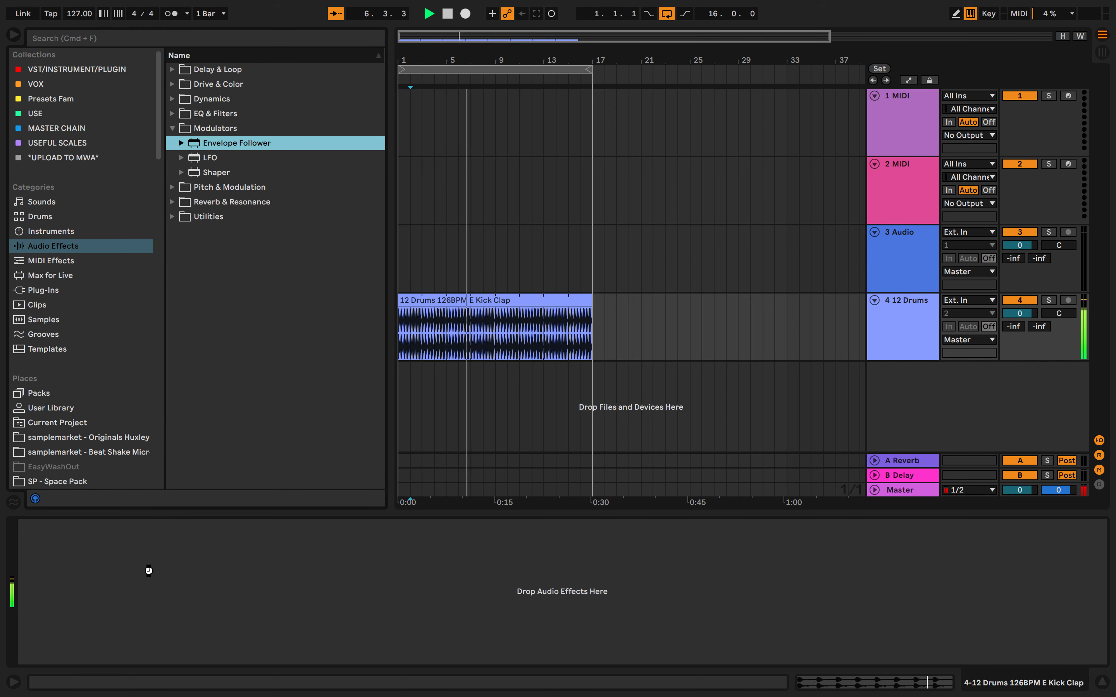
left_click_drag(148, 571, 149, 572)
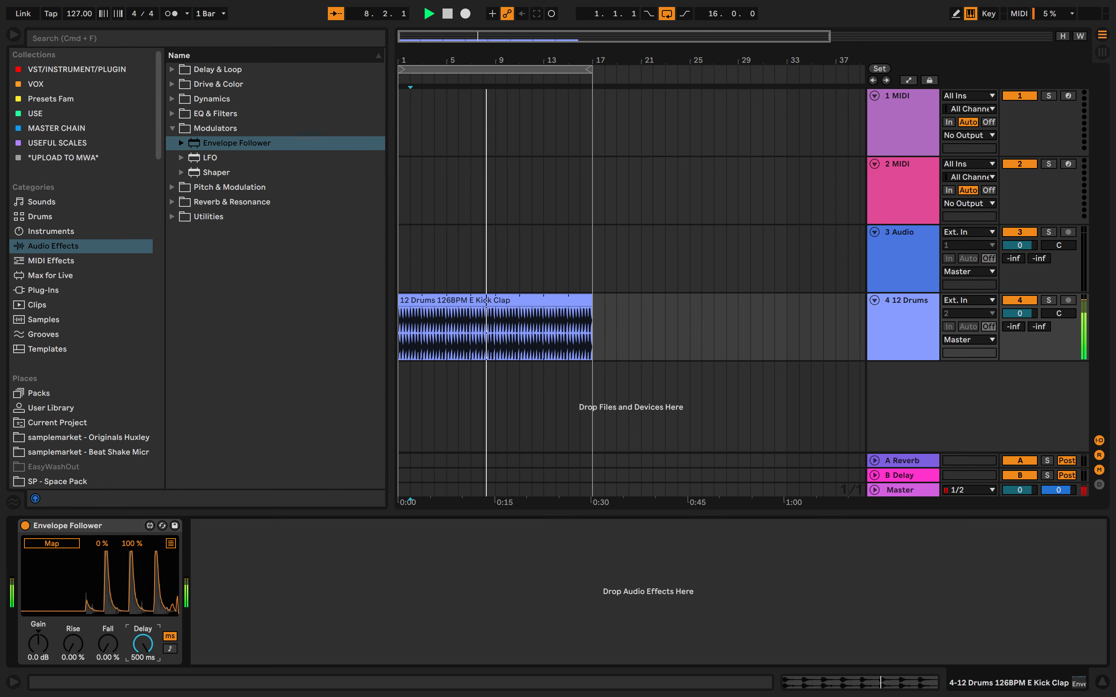
Try the Envelope Follower with Delay at 205 ms and both Fall and Rise at 100 %, and remove it.
left_click_drag(138, 646, 139, 688)
left_click_drag(104, 646, 105, 572)
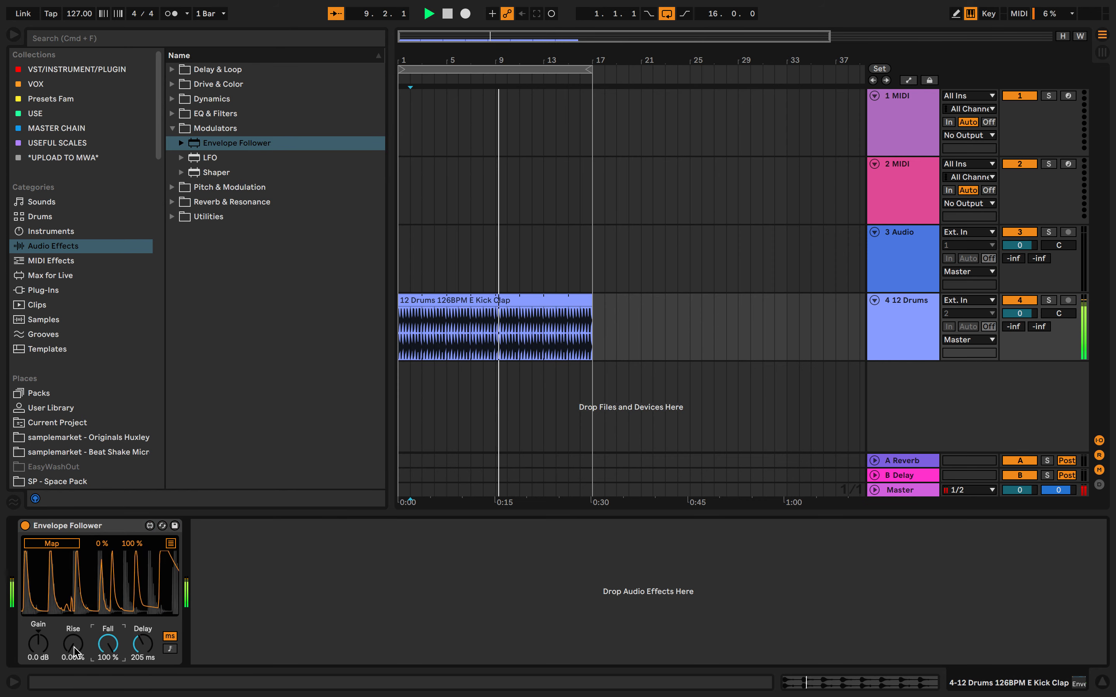
left_click_drag(68, 647, 68, 571)
left_click_drag(39, 646, 38, 609)
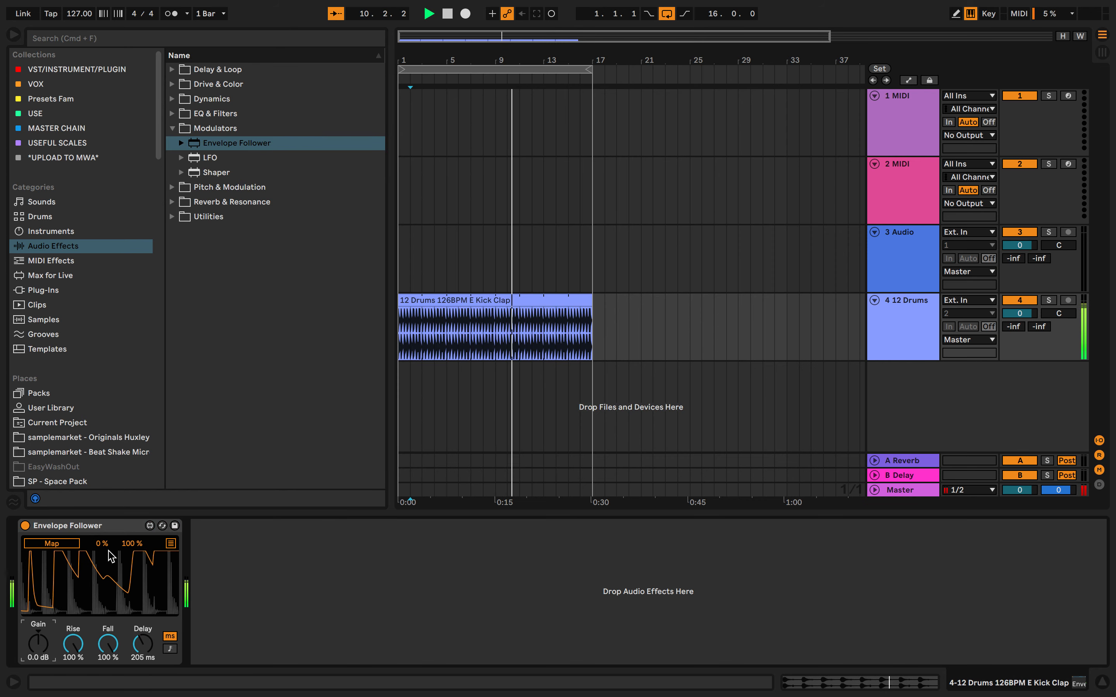
left_click(110, 526)
key("Delete")
Add an LFO modulator to the drum track, followed by a Reverb from the Reverb & Resonance category.
double_click(209, 158)
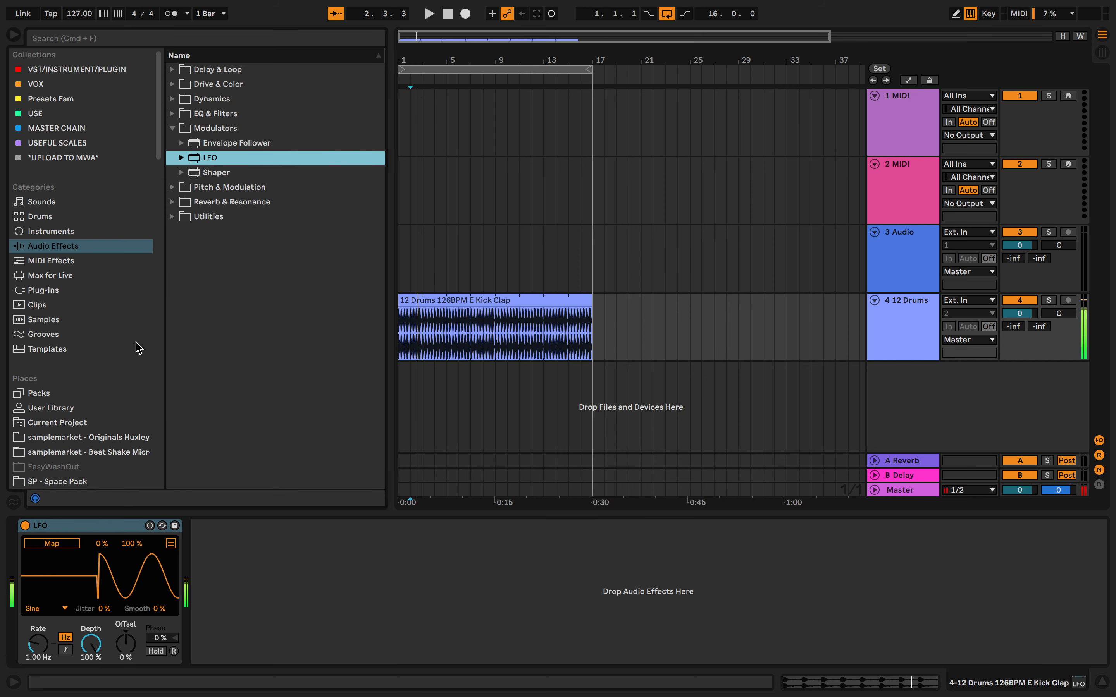
left_click(172, 85)
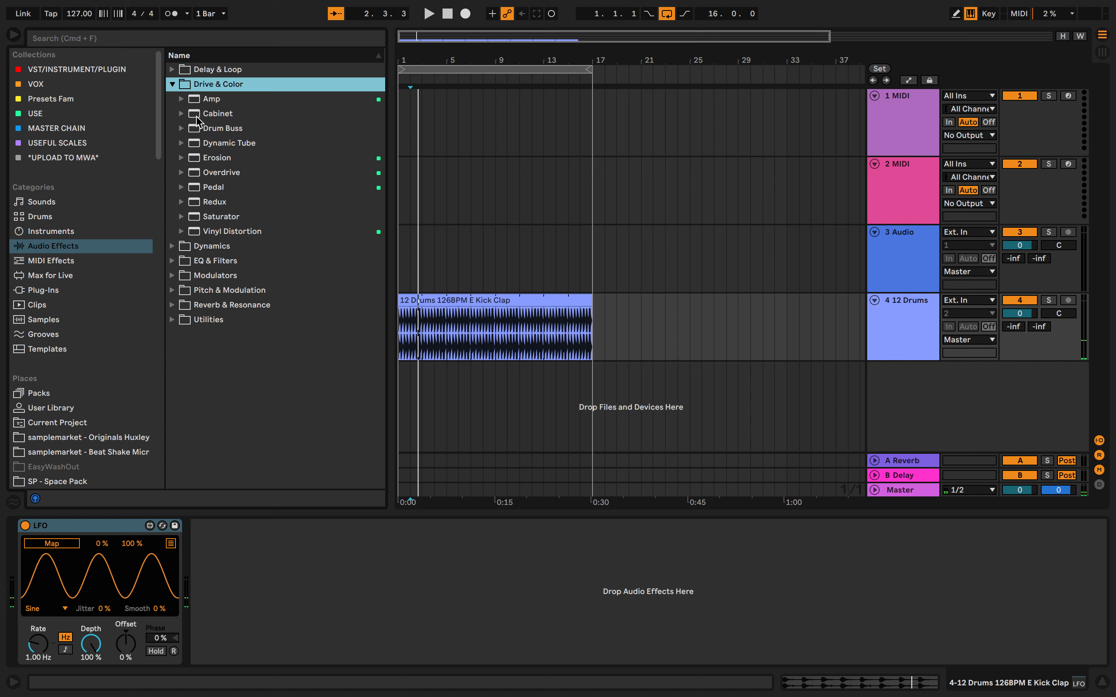
left_click(173, 69)
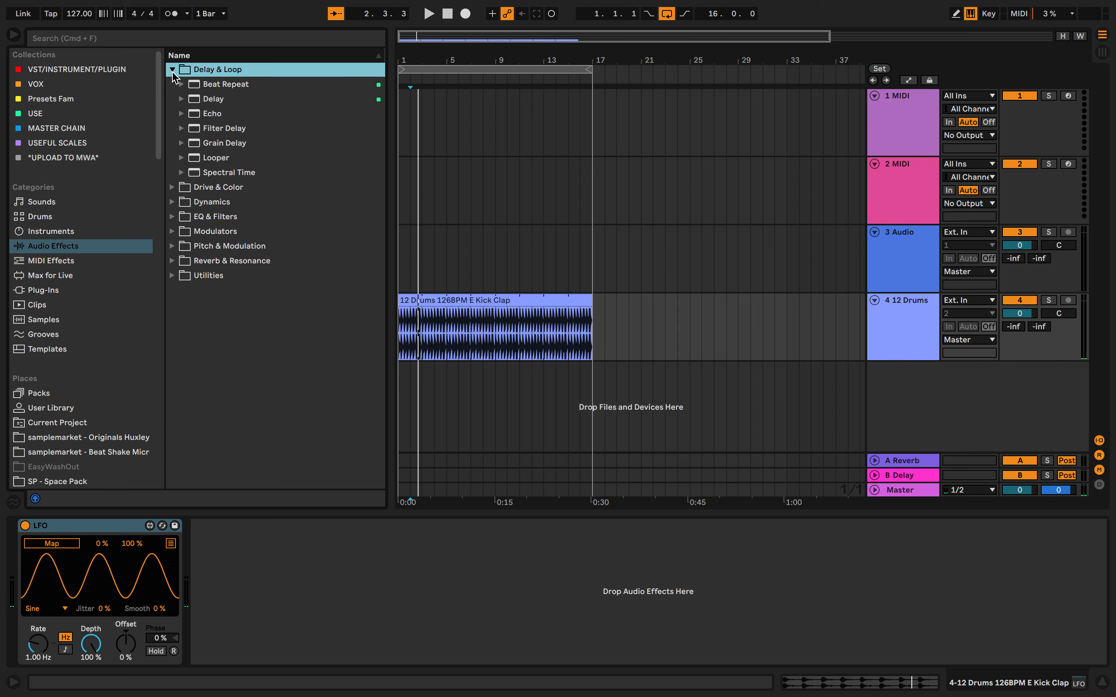
left_click(182, 187)
left_click(172, 186)
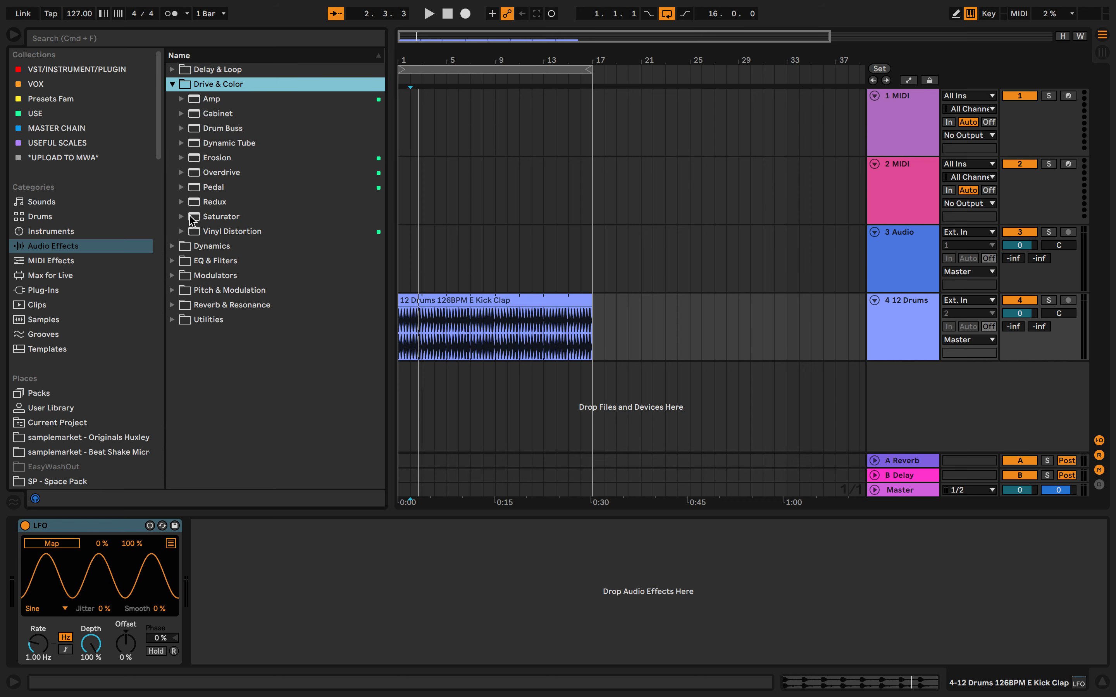
left_click(180, 306)
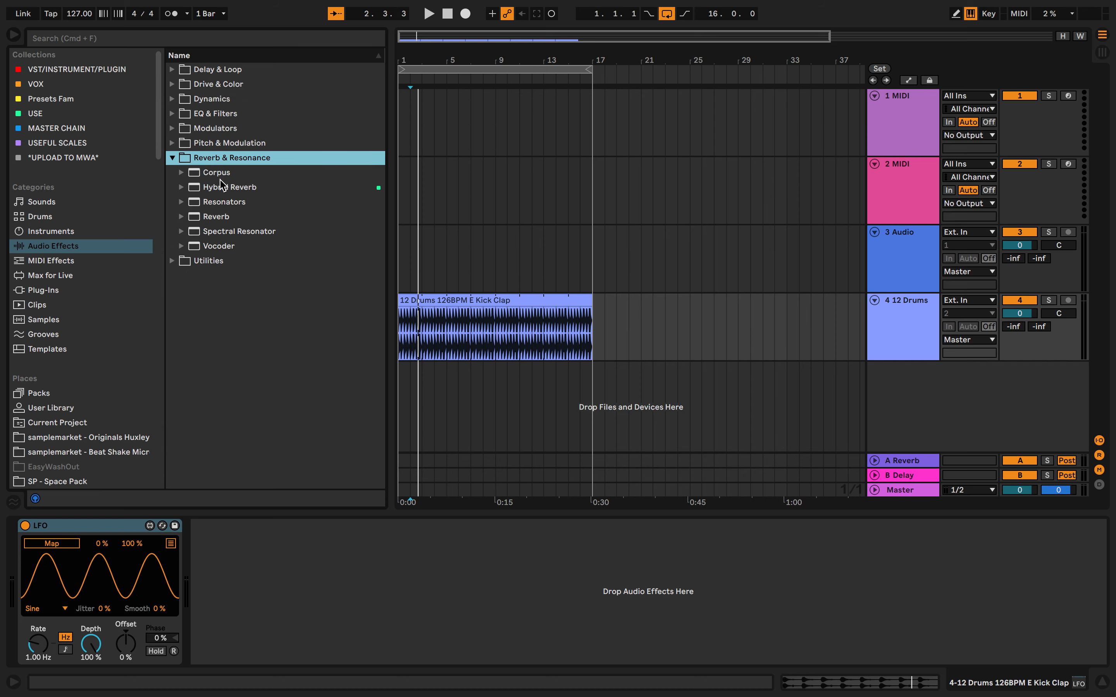
double_click(215, 217)
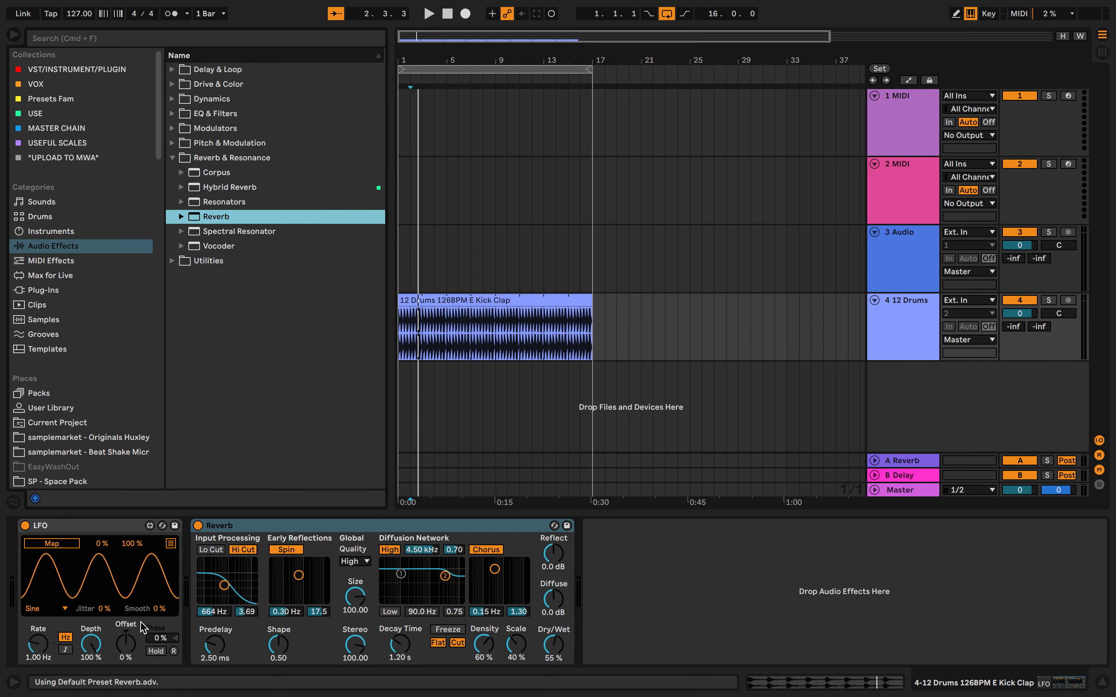
Map the LFO to the Reverb's Dry/Wet, and lower the mapping's maximum to 45 % during playback.
left_click(59, 545)
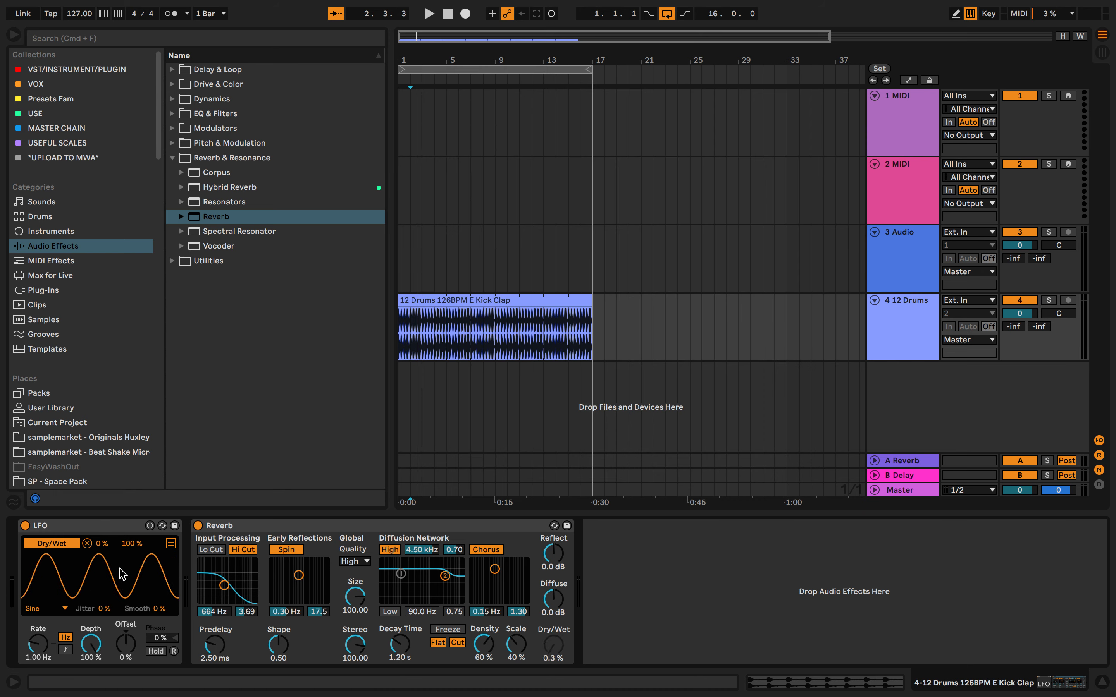
key("space")
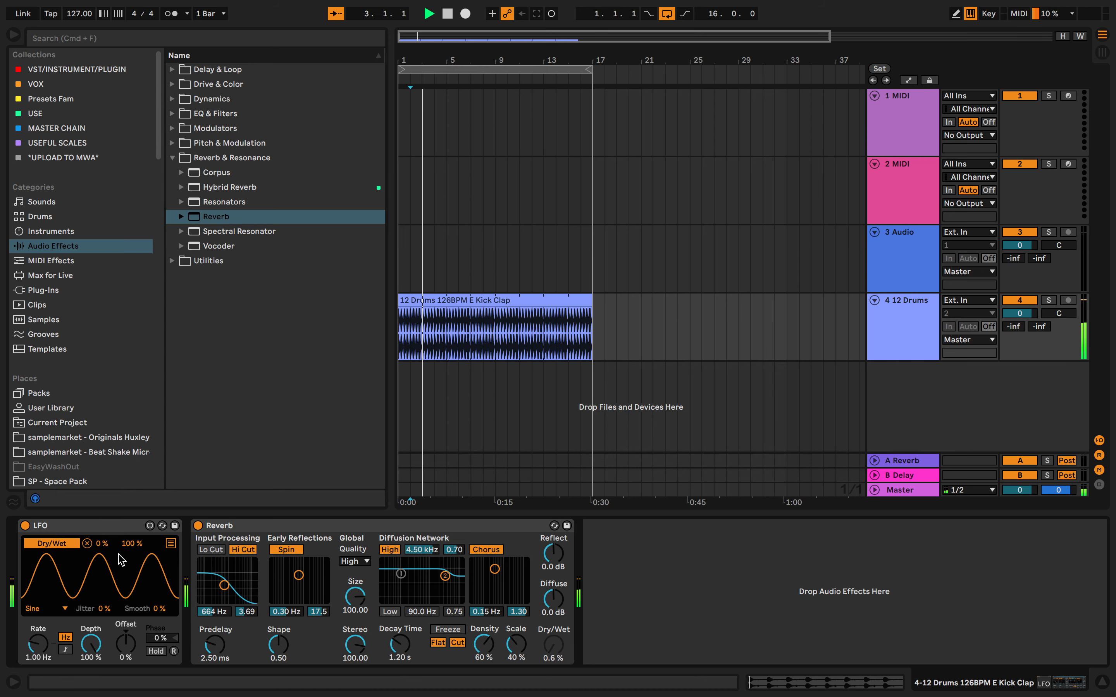
left_click_drag(131, 544, 131, 594)
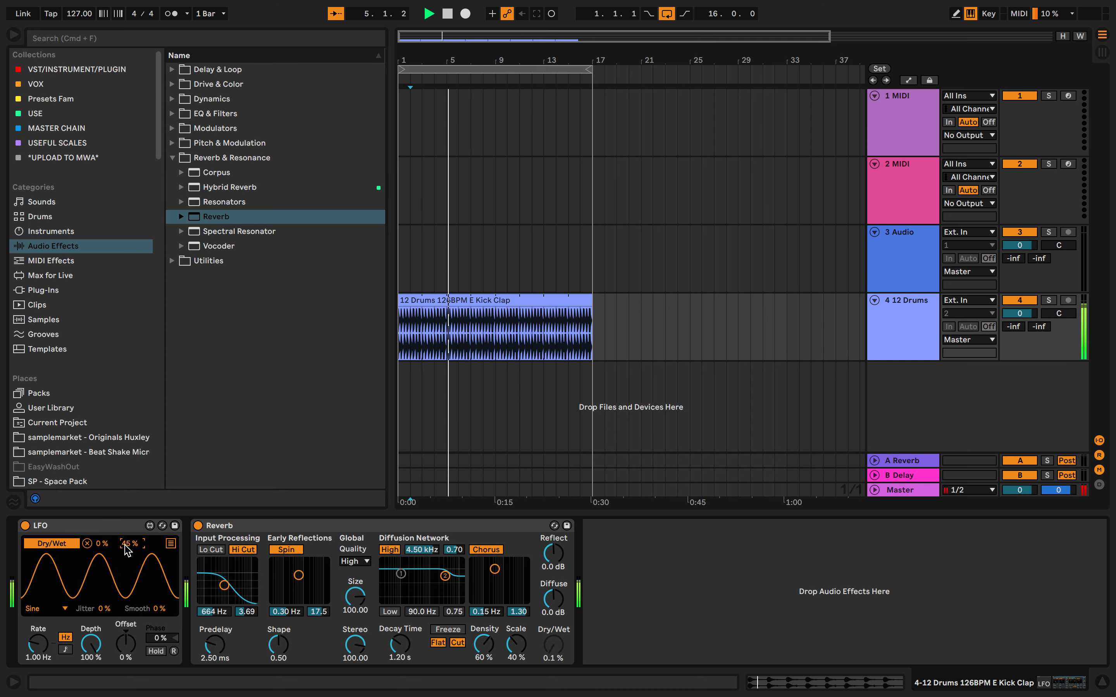
Set the LFO's mapping range to 23–98 %, and play the loop with the LFO mapped to the Reverb's Predelay.
left_click(107, 544)
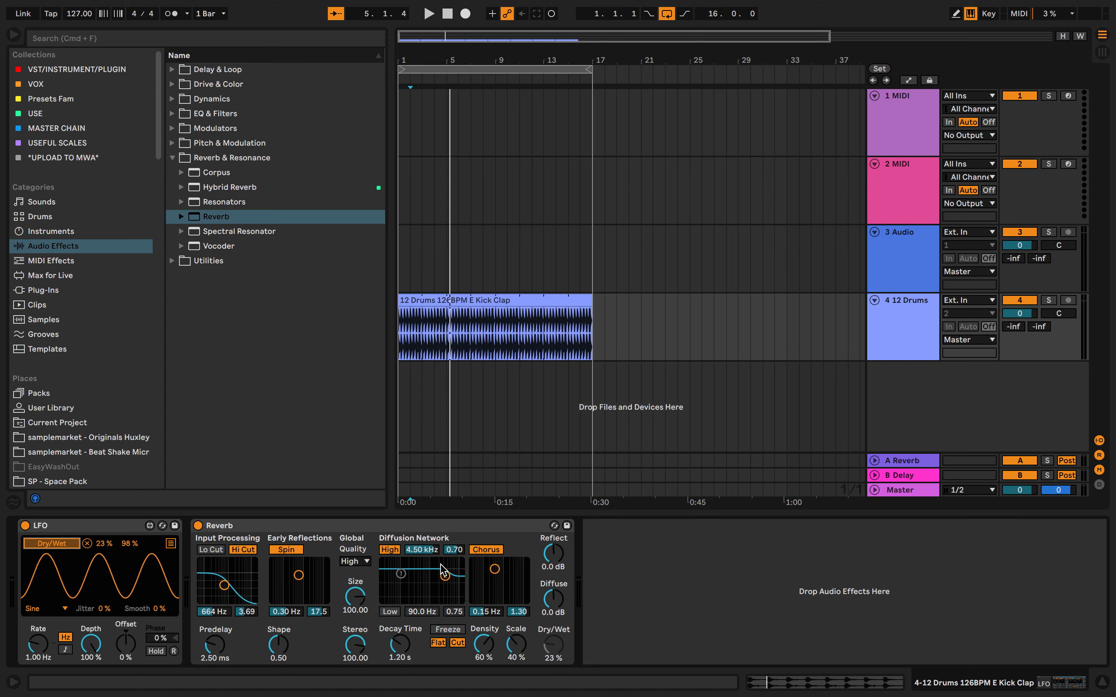
key("space")
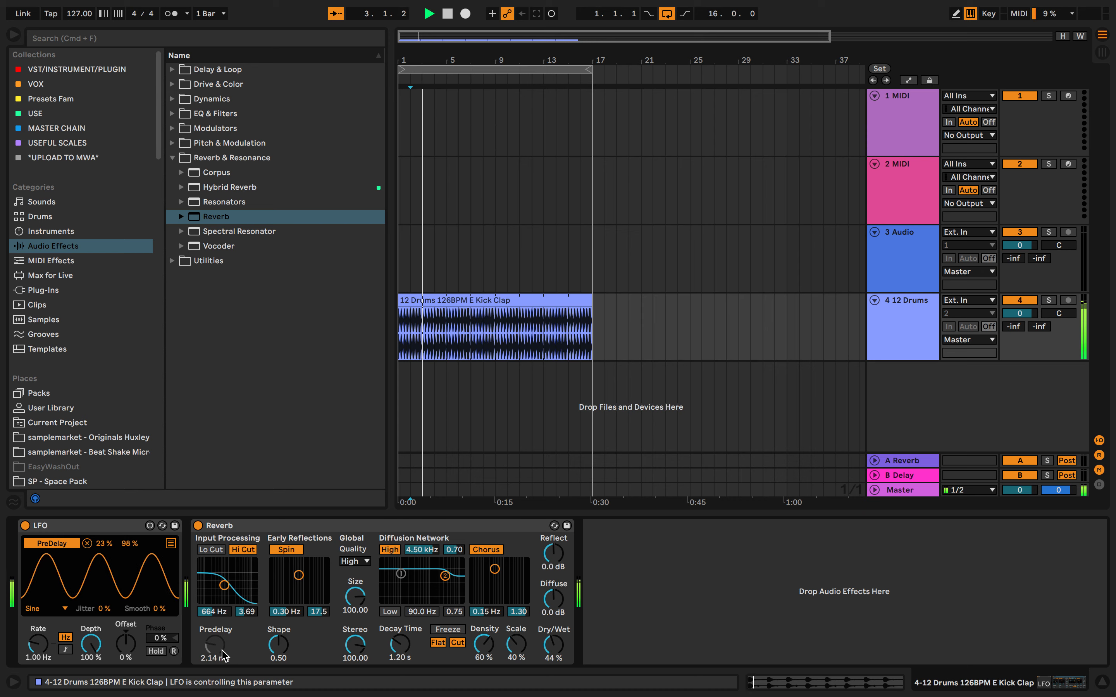
Stop playback and remove the LFO and Reverb from the drum track.
key("space")
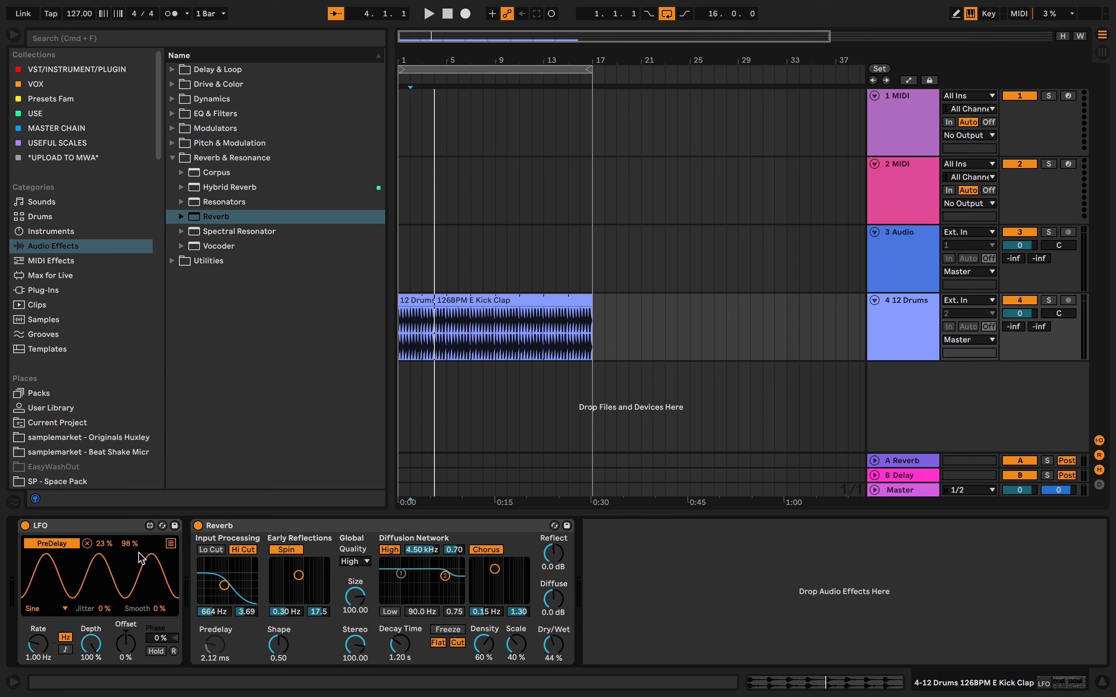
key("Delete")
key("Delete")
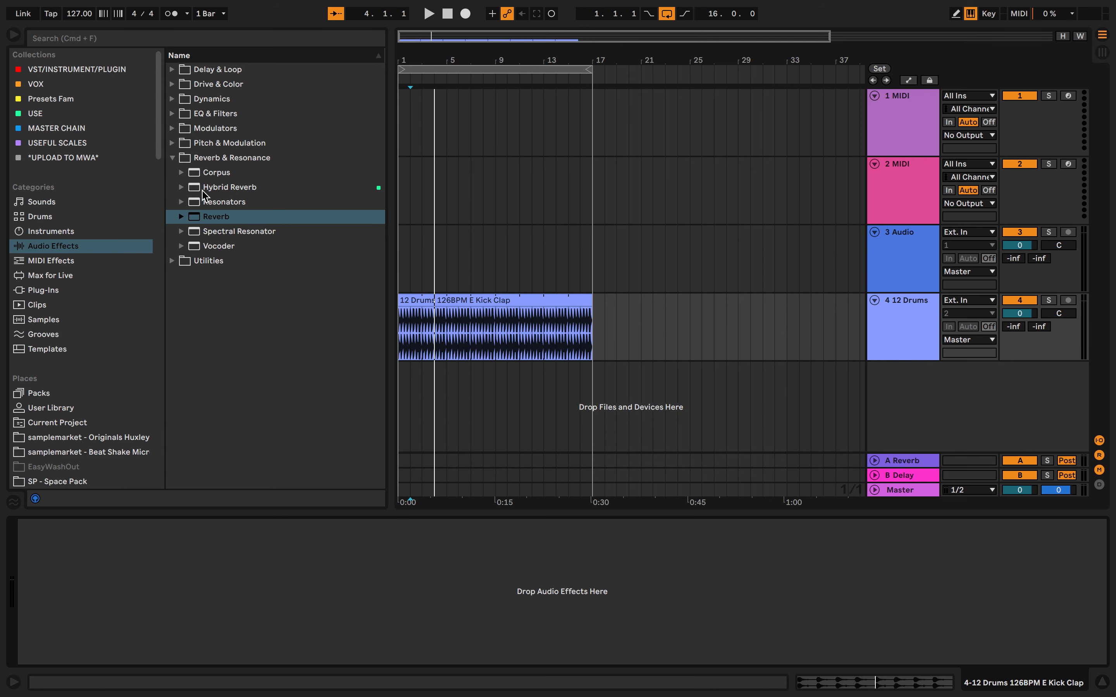
Add a Shaper from the Modulators category to the drum track and start playing the loop.
left_click(179, 130)
left_click(191, 173)
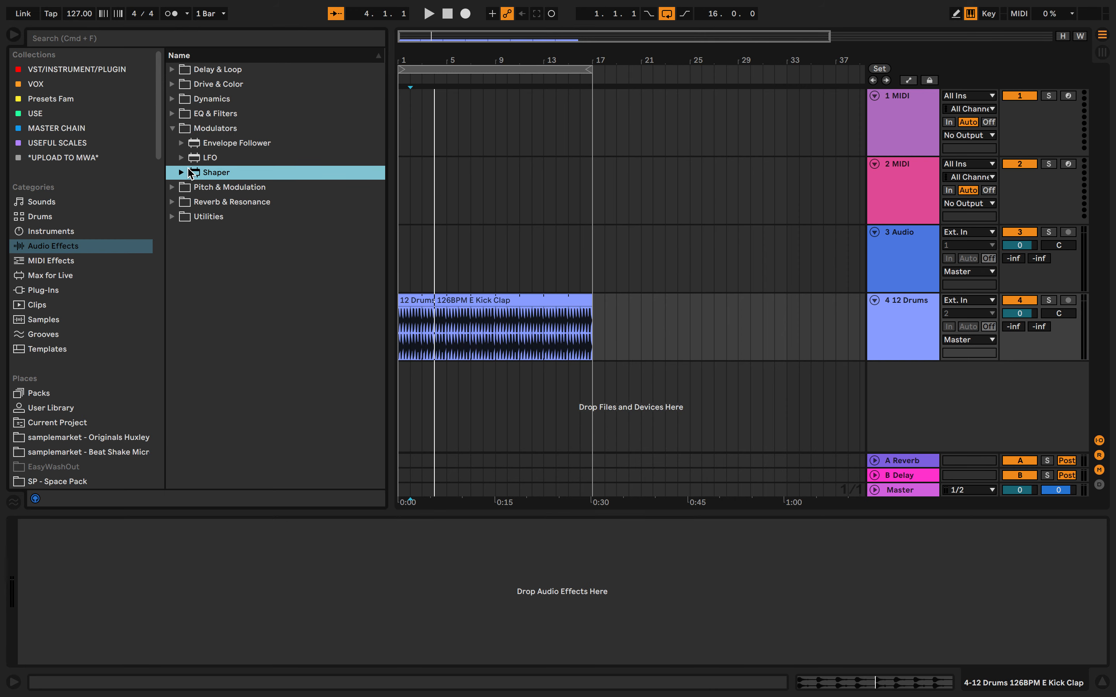
double_click(211, 174)
key("space")
Add a peak in the middle of the Shaper's curve, and set its Depth to 0 % and Rate to 1/64.
left_click_drag(266, 620, 266, 572)
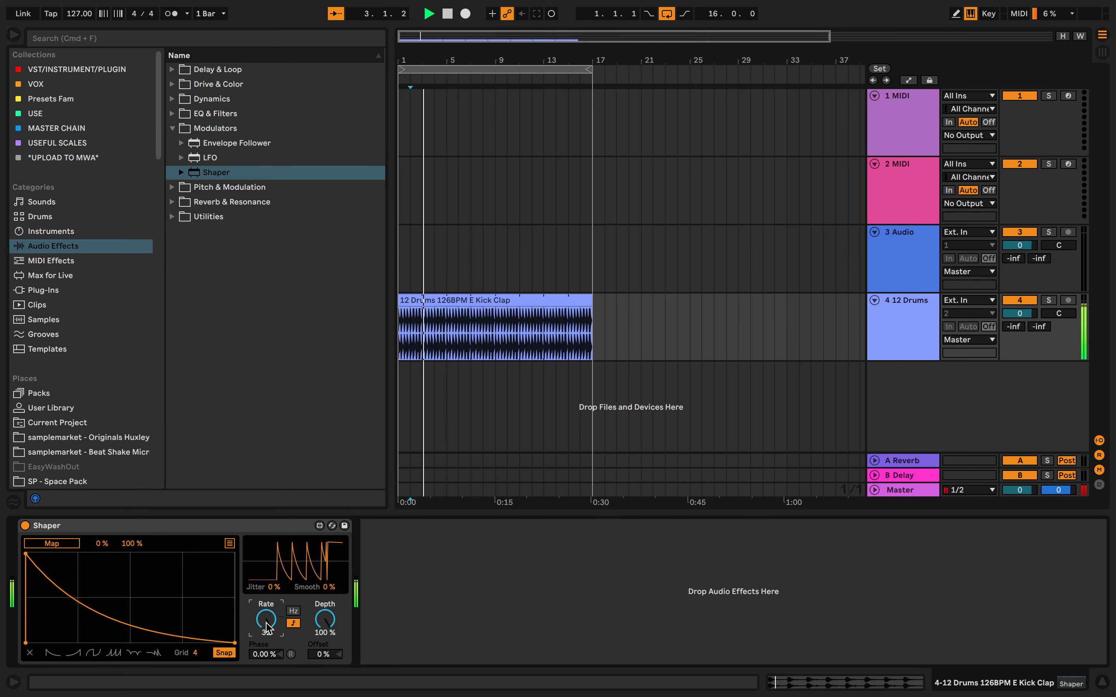
left_click_drag(25, 553, 126, 583)
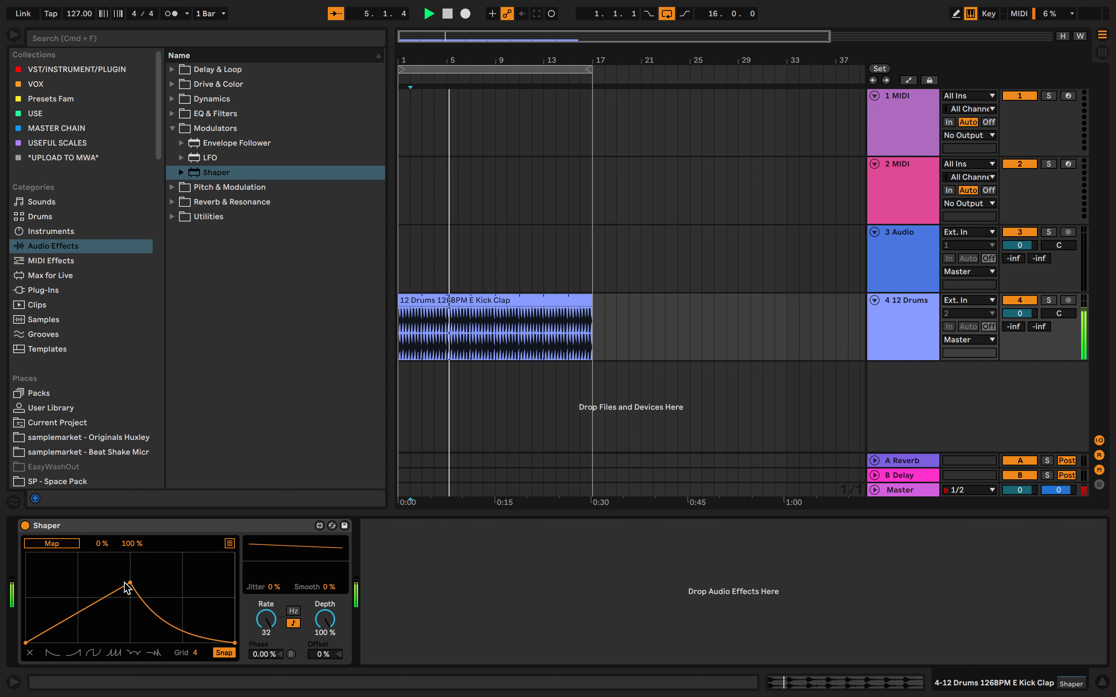
left_click_drag(324, 610, 325, 673)
left_click_drag(269, 618, 269, 604)
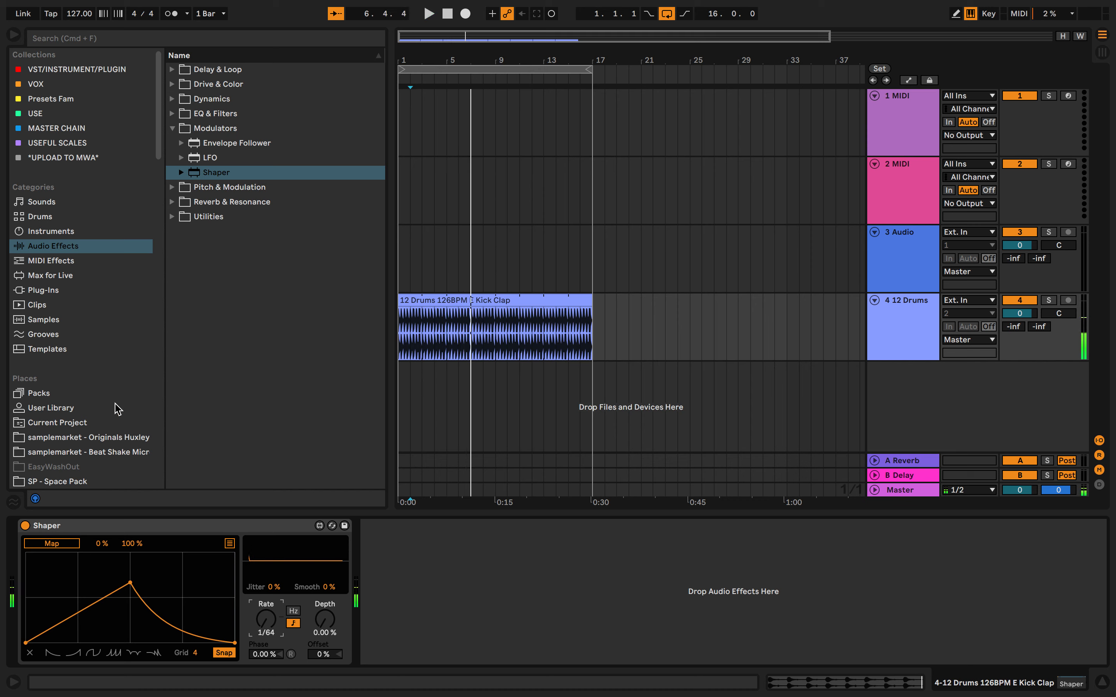
Add a Reverb after the Shaper, map the Shaper to its Dry/Wet, and play the loop.
left_click(173, 99)
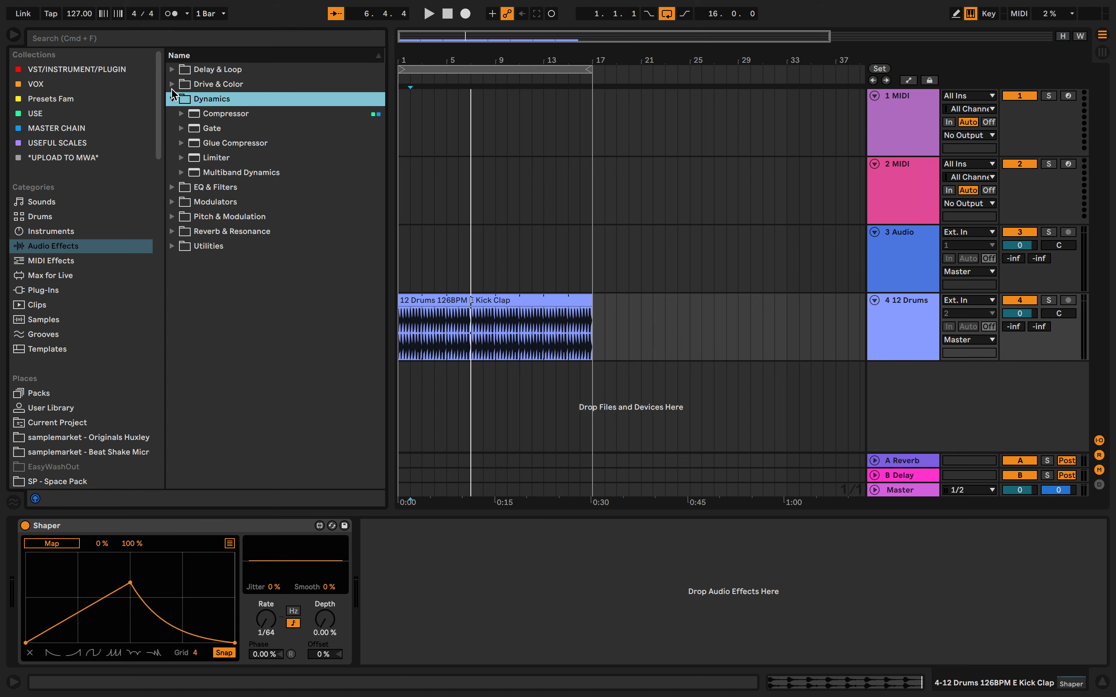
left_click(172, 99)
left_click(173, 158)
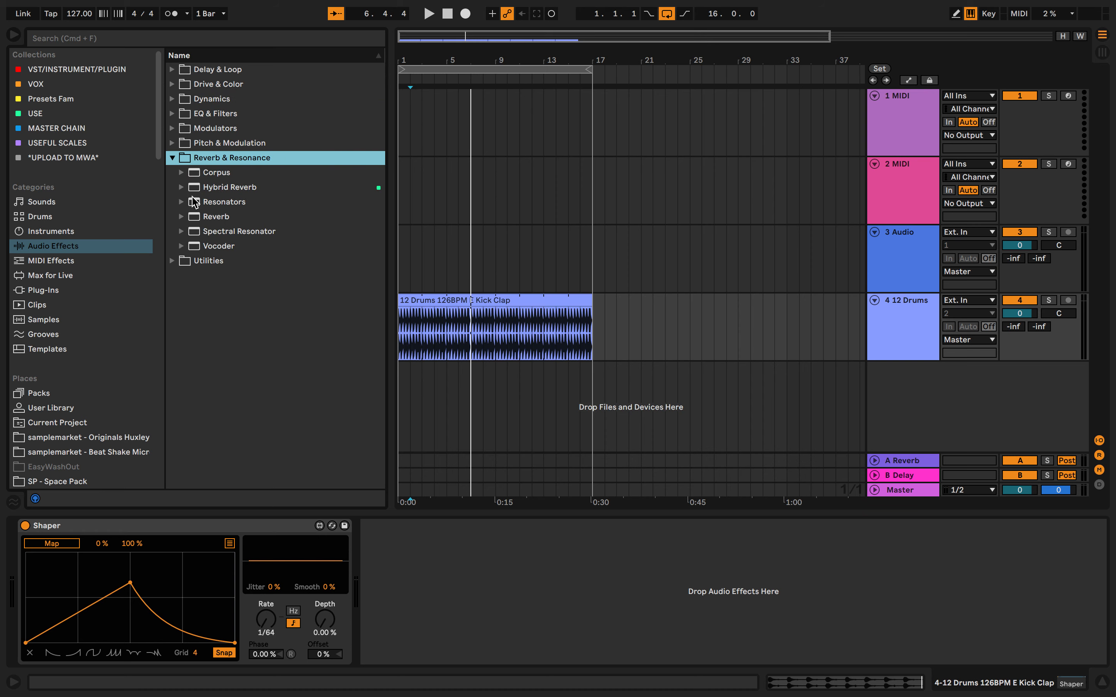
double_click(199, 216)
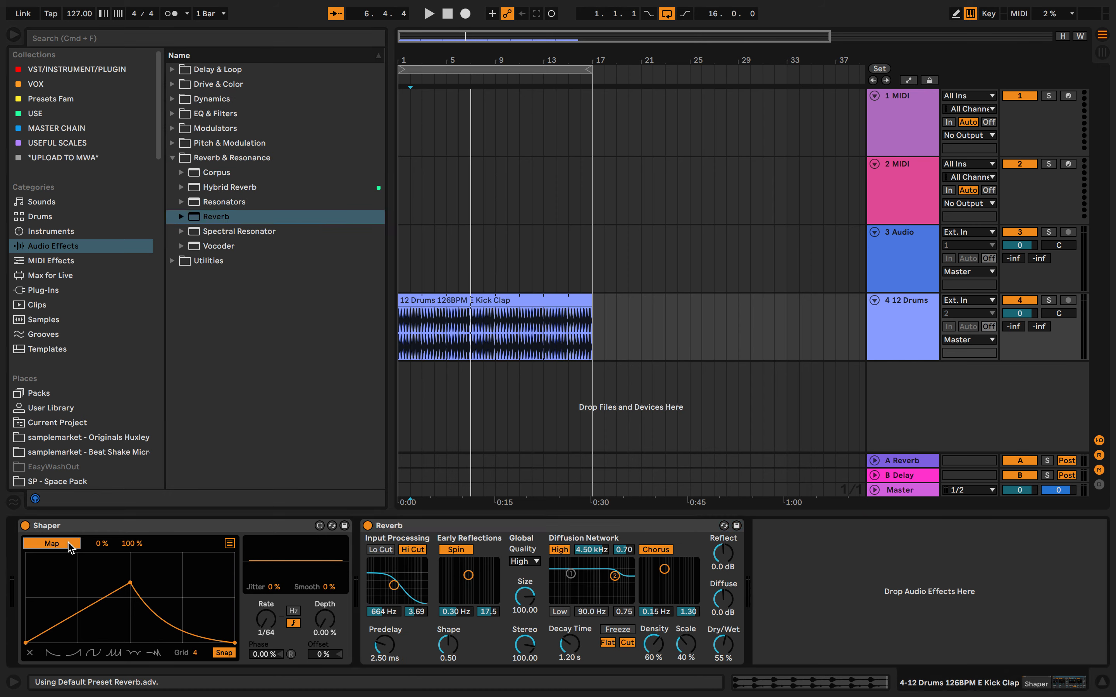
key("space")
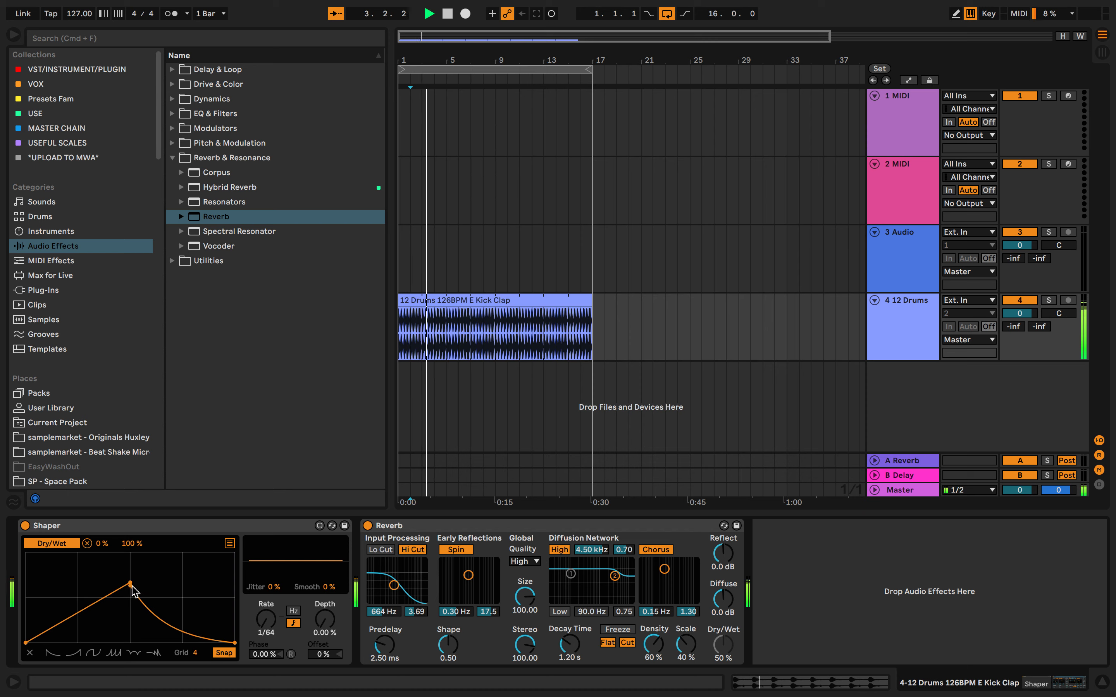
Reshape the Shaper's curve to fall from a high start to a low point at the first quarter, and set the Rate to 2.
left_click_drag(141, 604, 19, 562)
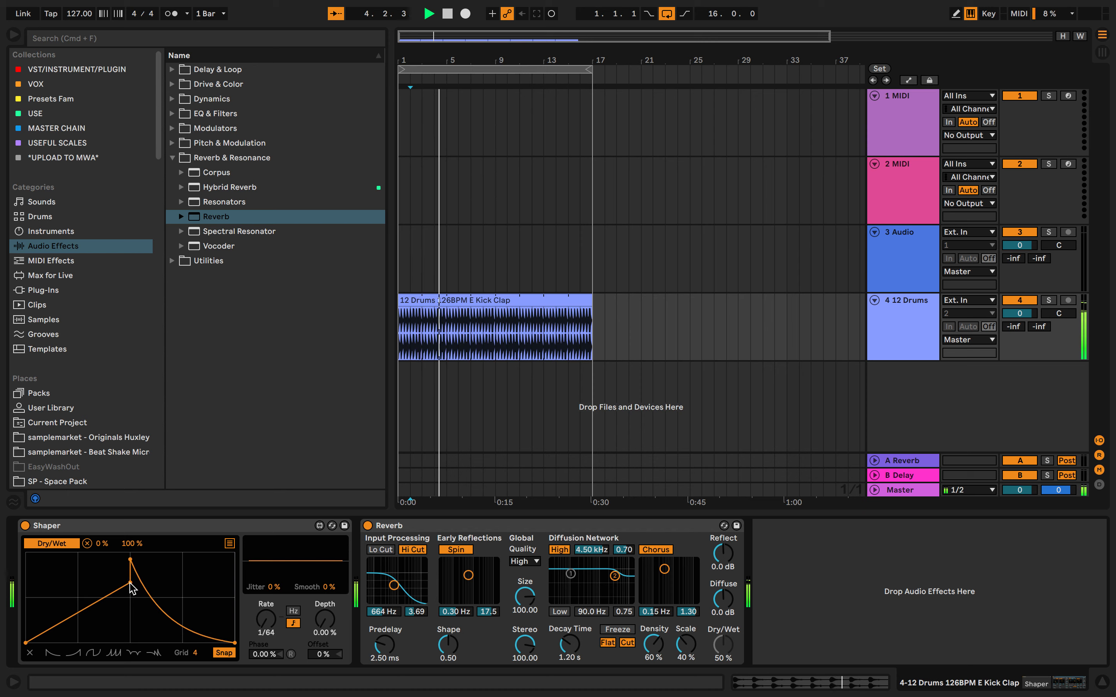
left_click_drag(130, 583, 25, 560)
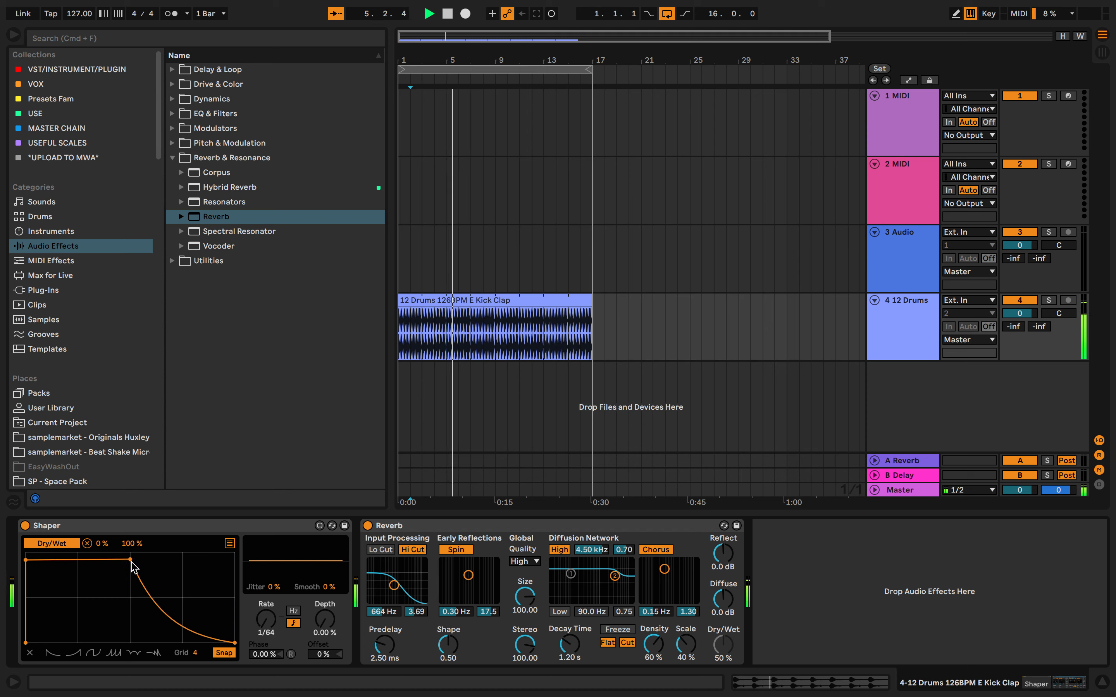
left_click_drag(130, 561, 77, 624)
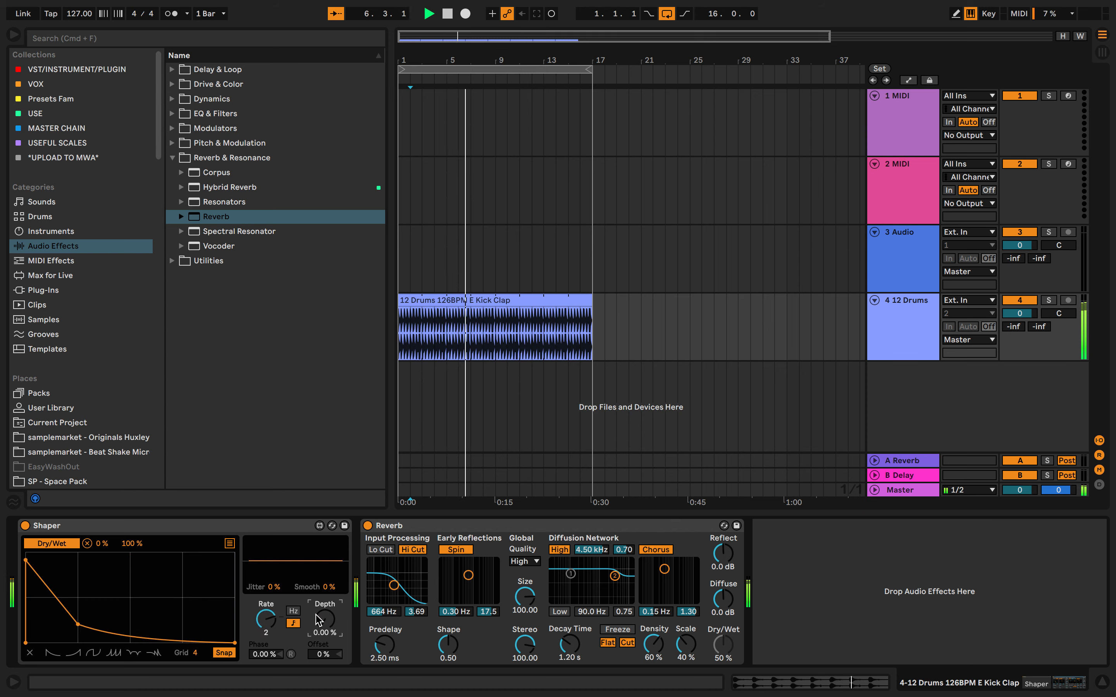
Set the Shaper's Depth to 100 % and Phase to 70.1 %, and raise the curve's start point to the maximum during playback.
left_click_drag(325, 623, 325, 612)
left_click_drag(270, 653, 325, 592)
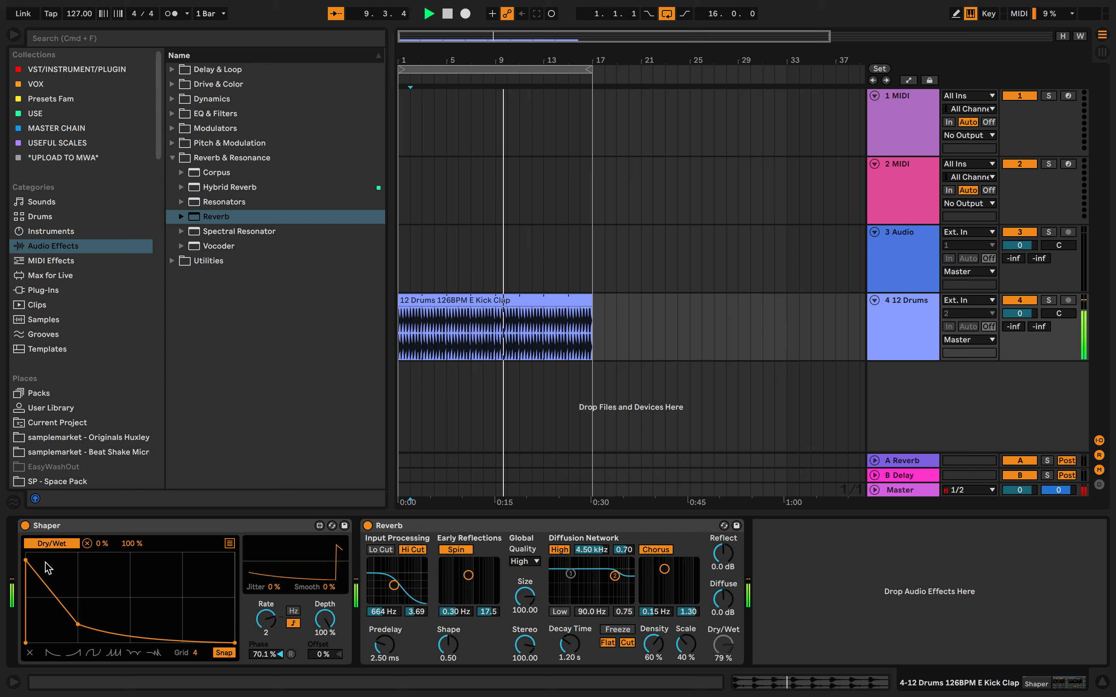
left_click_drag(26, 561, 8, 545)
key("space")
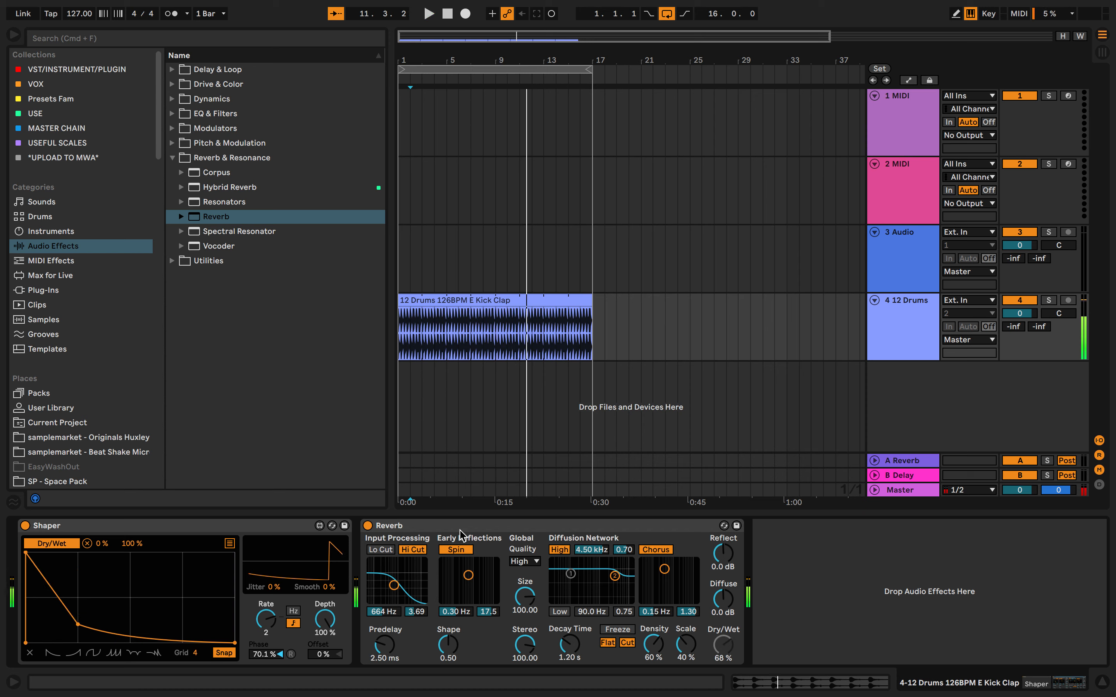
Remove the Shaper and Reverb from the drum track.
left_click(269, 525)
key("super+a")
key("Delete")
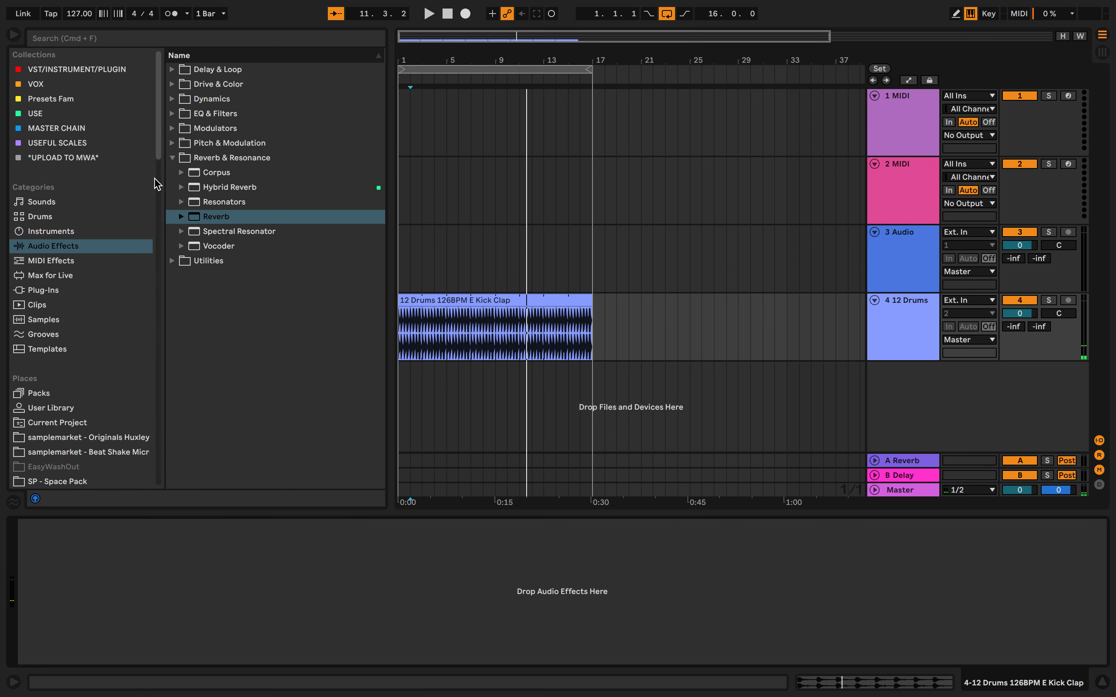
Add an Auto Pan from the Pitch & Modulation category to the drum track, and audition it on the loop.
left_click(172, 129)
left_click(172, 129)
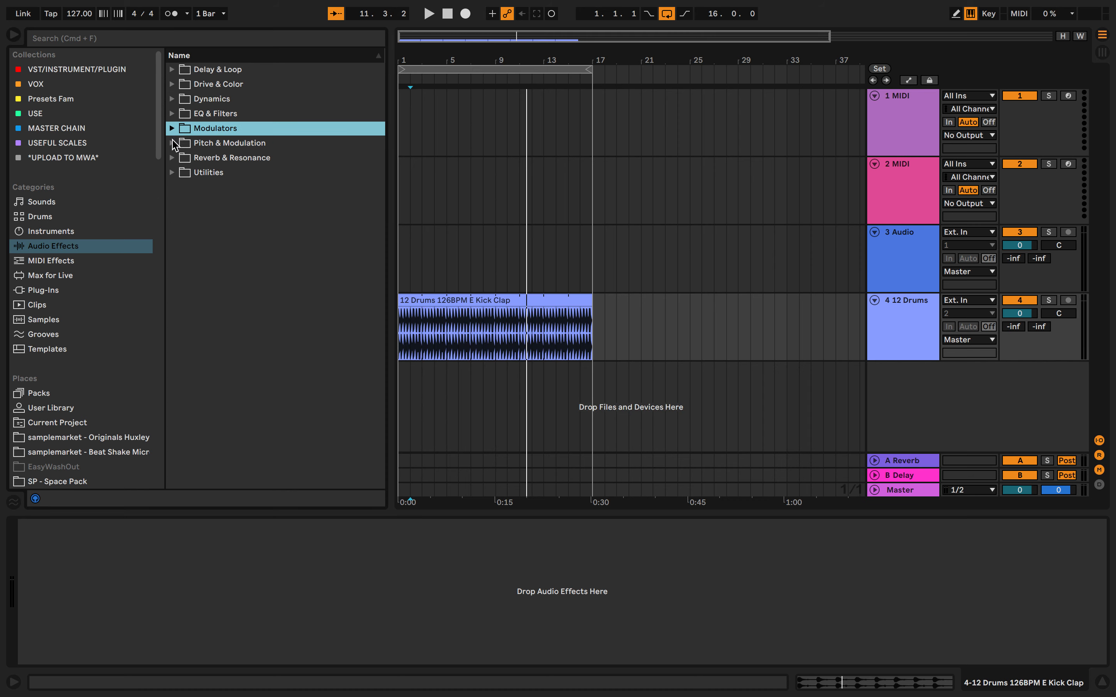
left_click(173, 143)
left_click(173, 143)
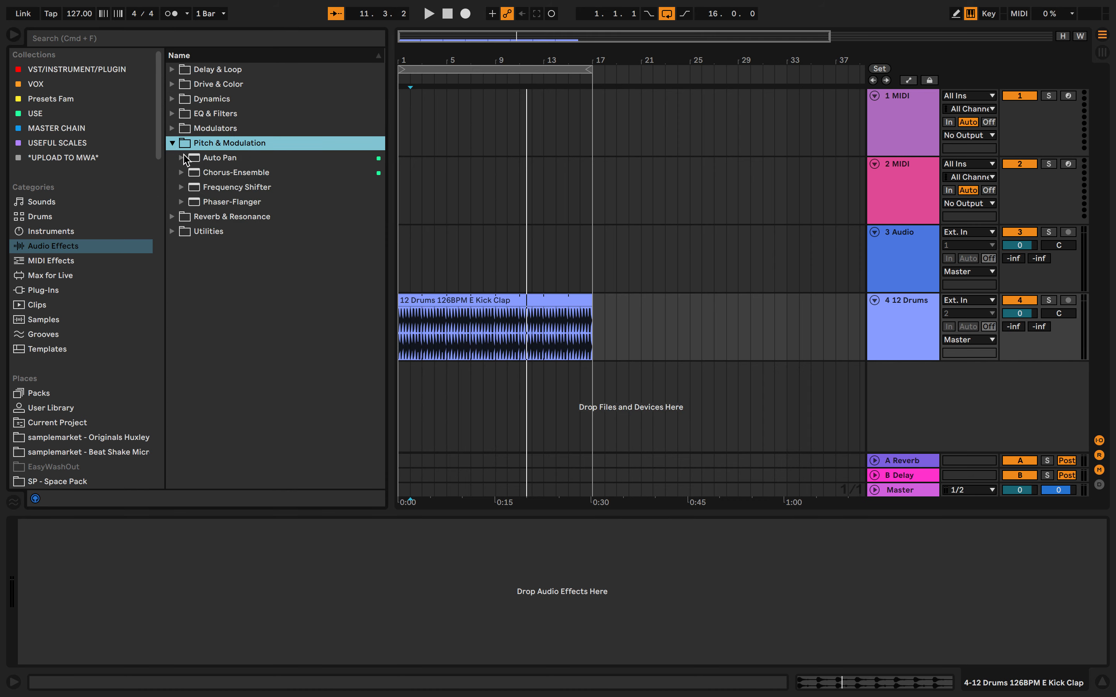
double_click(186, 158)
key("space")
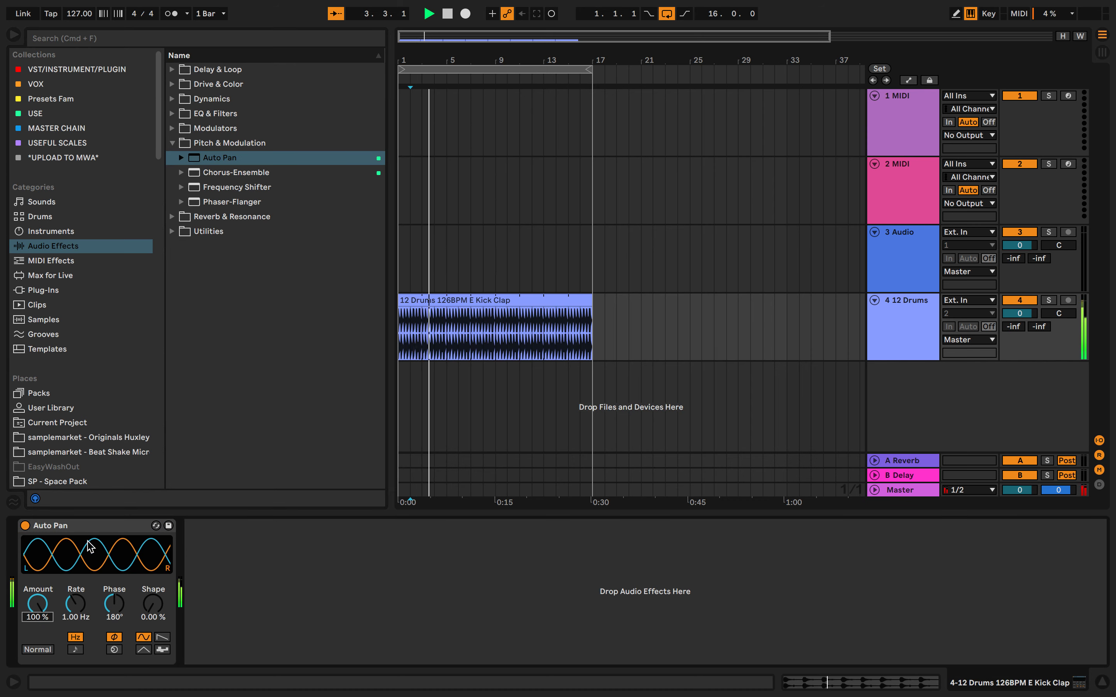
key("space")
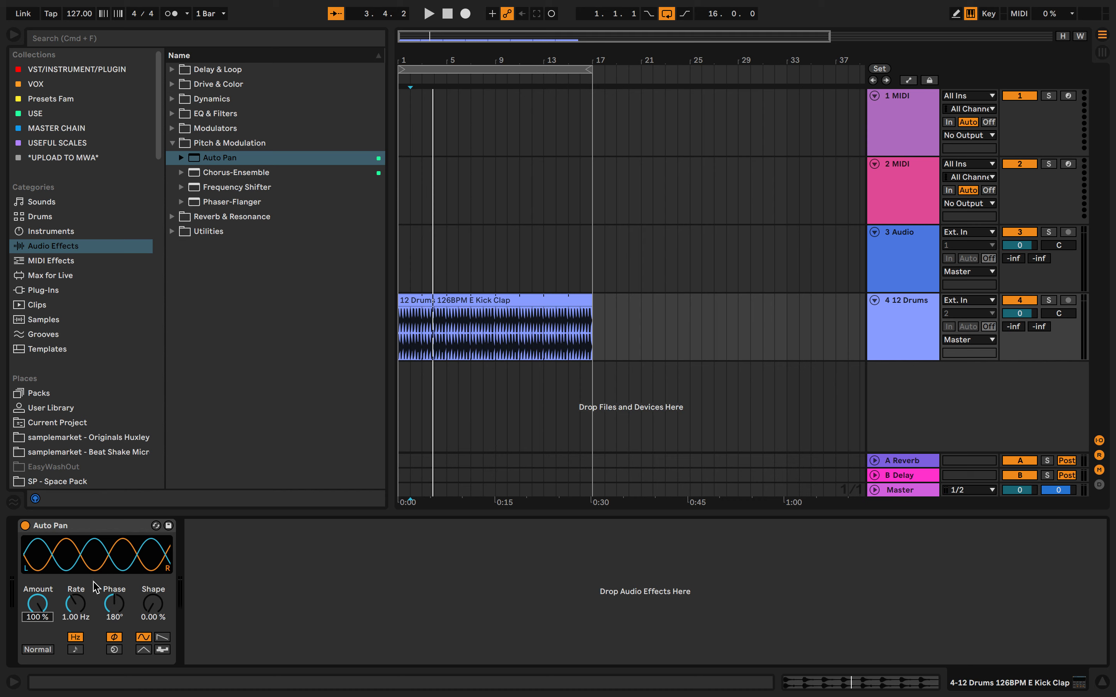
Switch the Auto Pan's Rate to tempo-synced note values, set it to 3/4, and play the loop.
mouse_move(86, 620)
left_mouse_down()
mouse_move(85, 595)
mouse_move(71, 655)
mouse_move(72, 586)
mouse_move(80, 640)
left_mouse_up()
key("space")
left_click(75, 650)
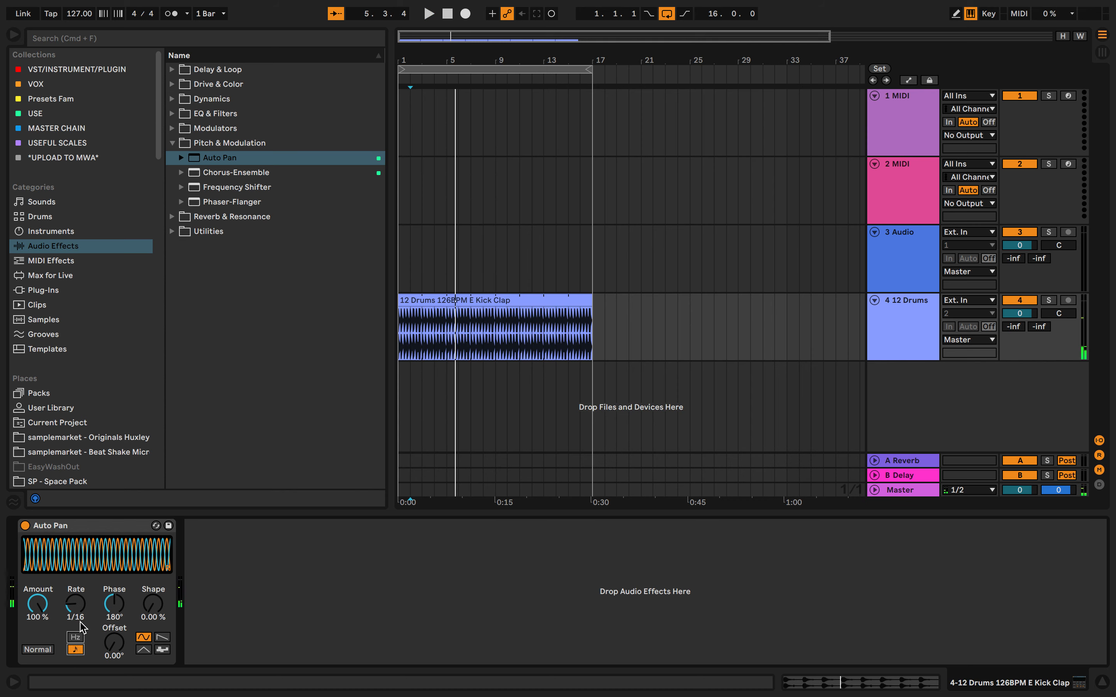
left_click_drag(76, 617, 78, 616)
key("space")
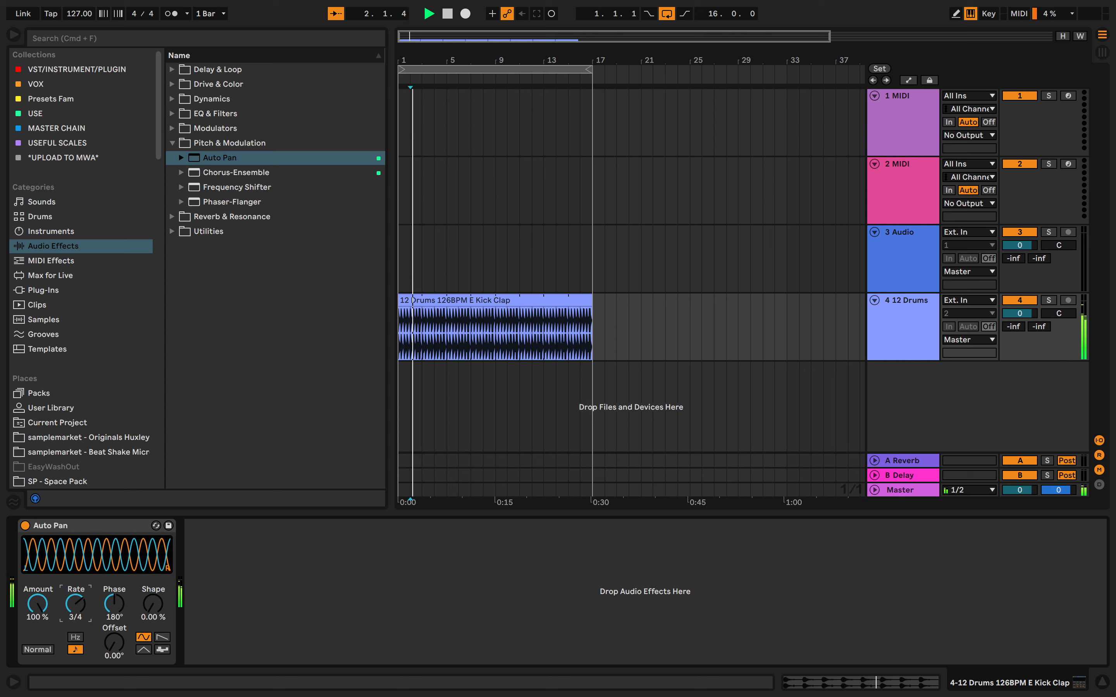
Set the Auto Pan to Invert with a triangle waveform while the loop plays.
left_click_drag(153, 604, 149, 636)
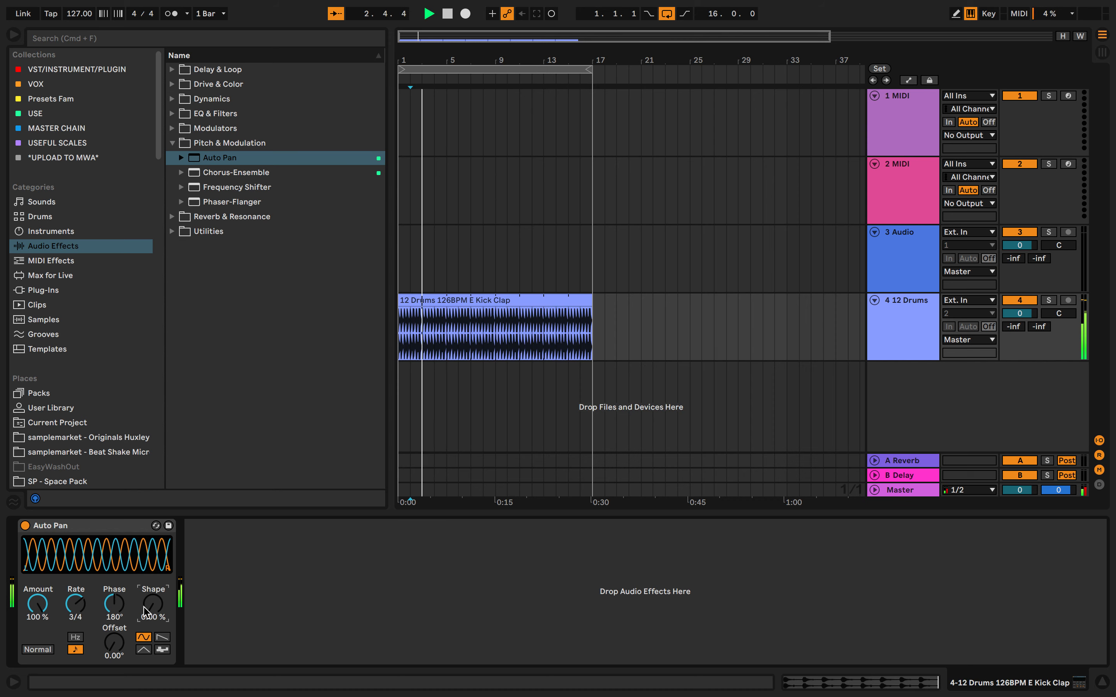
left_click(42, 650)
left_click(143, 650)
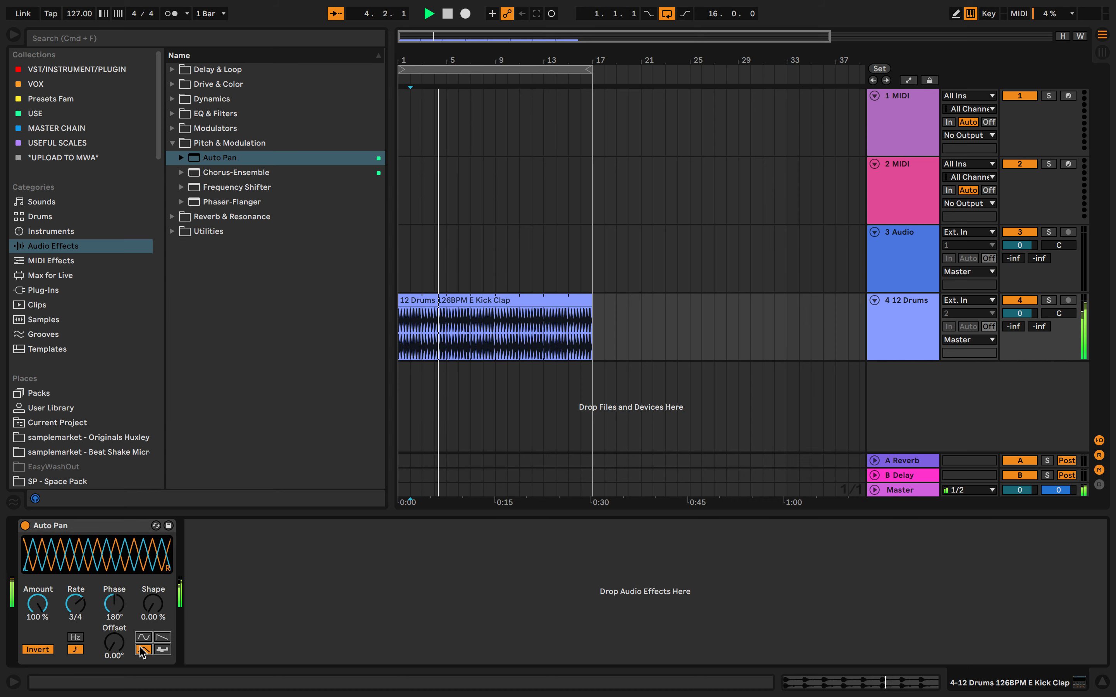
Replace the Auto Pan with a Chorus-Ensemble, and set its Warmth to 100 % during playback.
left_click(99, 526)
key("Delete")
double_click(249, 173)
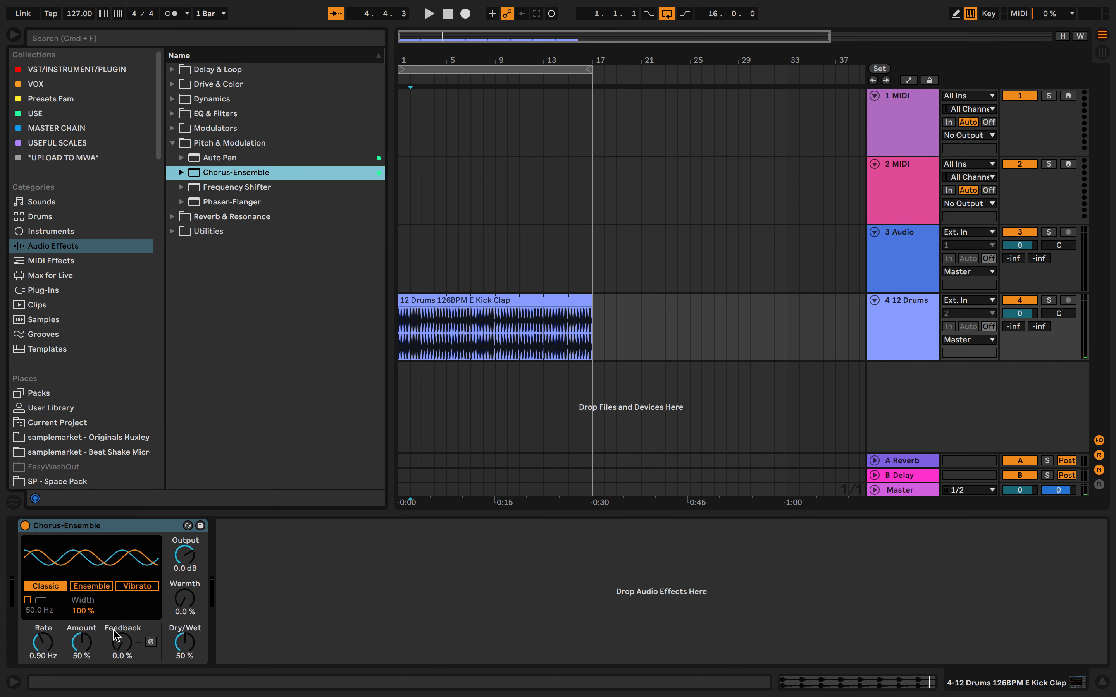
key("space")
left_click_drag(189, 602, 189, 530)
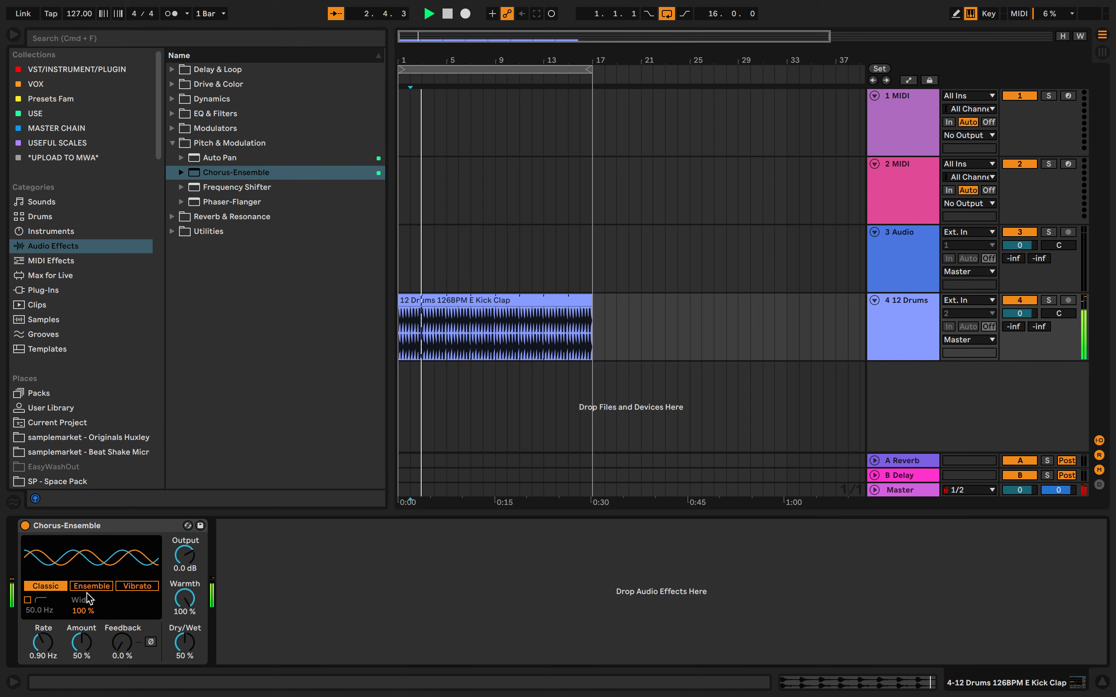
Compare the Chorus-Ensemble's Ensemble and Vibrato modes on the playing loop, and remove the effect.
left_click(111, 587)
left_click(155, 587)
left_click(111, 587)
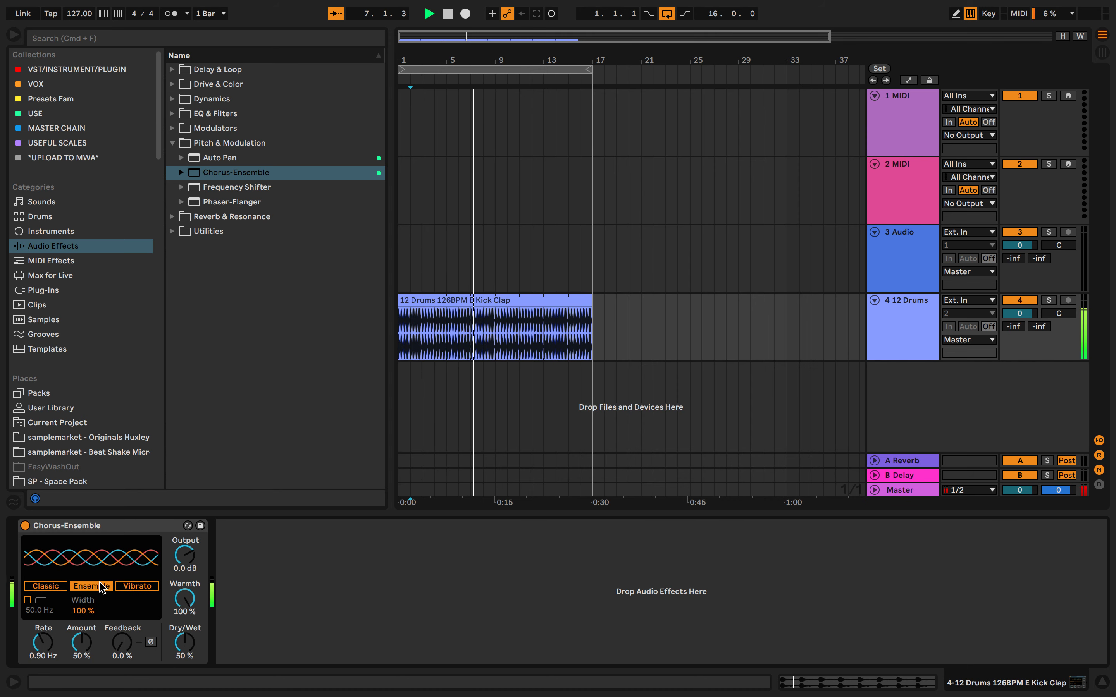
left_click(131, 586)
key("Delete")
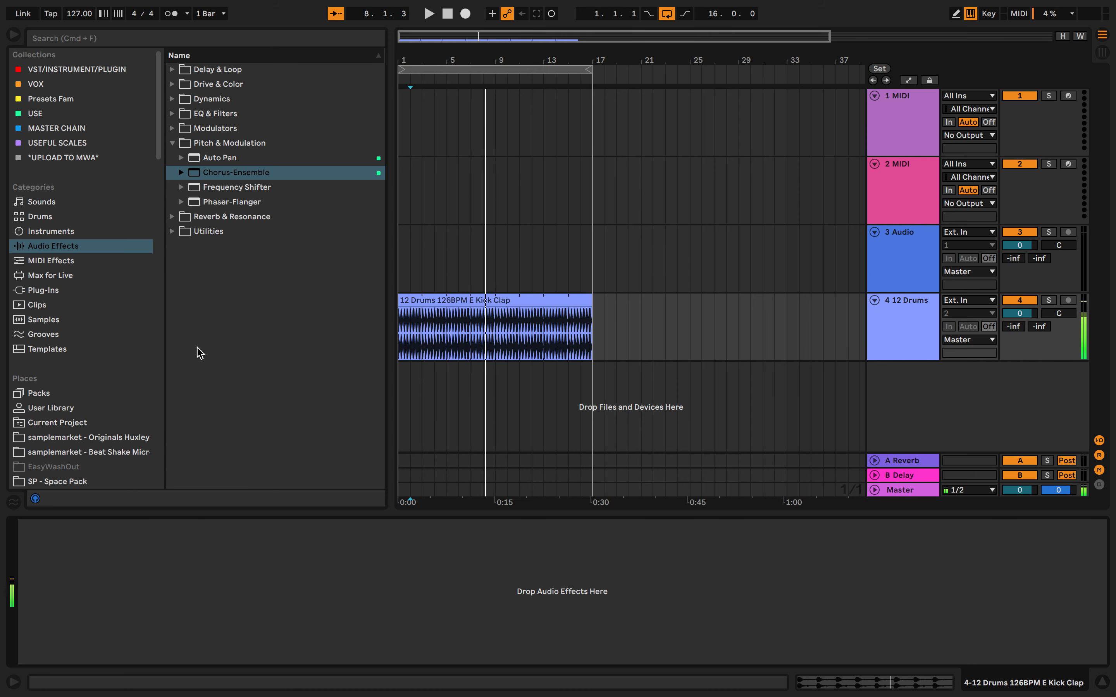
Add a Frequency Shifter, try its LFO Amount at 697 Hz on the playing loop, and return it to 0 Hz.
double_click(260, 188)
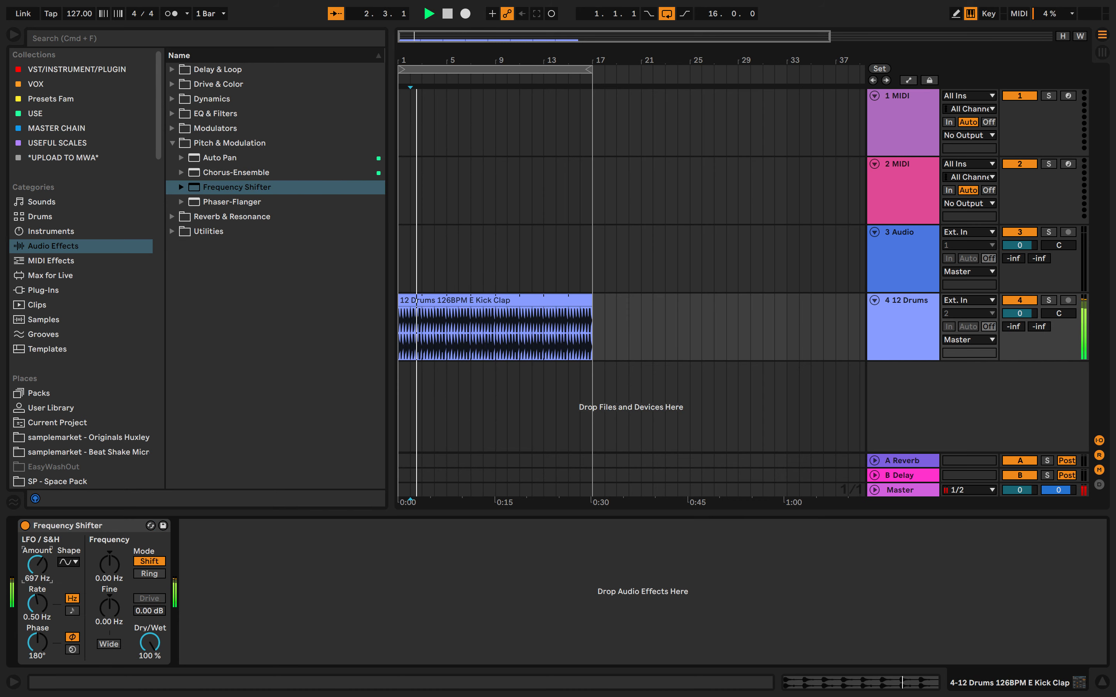
left_click_drag(37, 564, 37, 632)
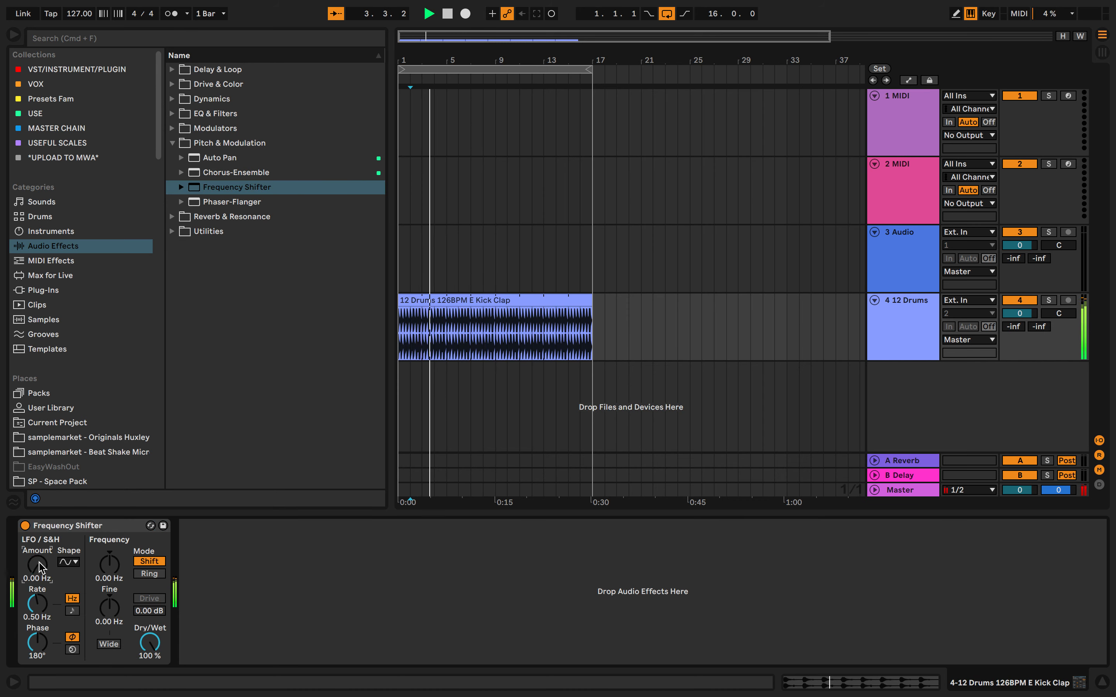
Toggle Chorus-Ensemble's USE collection tag off and back on, and assign Frequency Shifter to the USE collection.
right_click(279, 175)
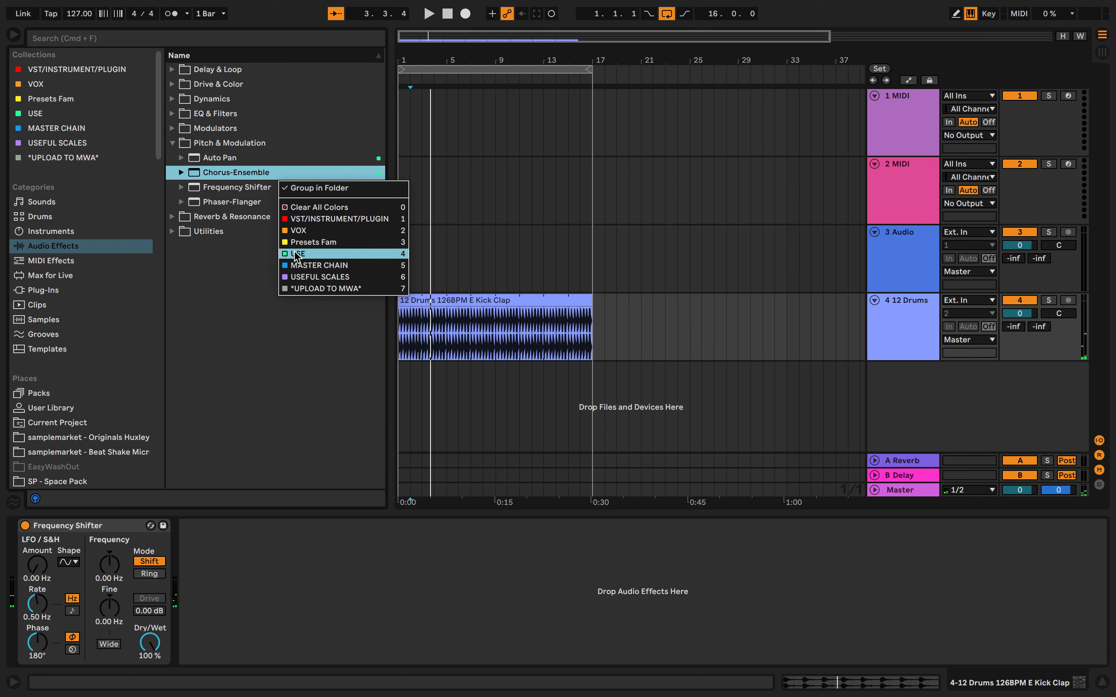
left_click(296, 254)
right_click(264, 181)
left_click(291, 247)
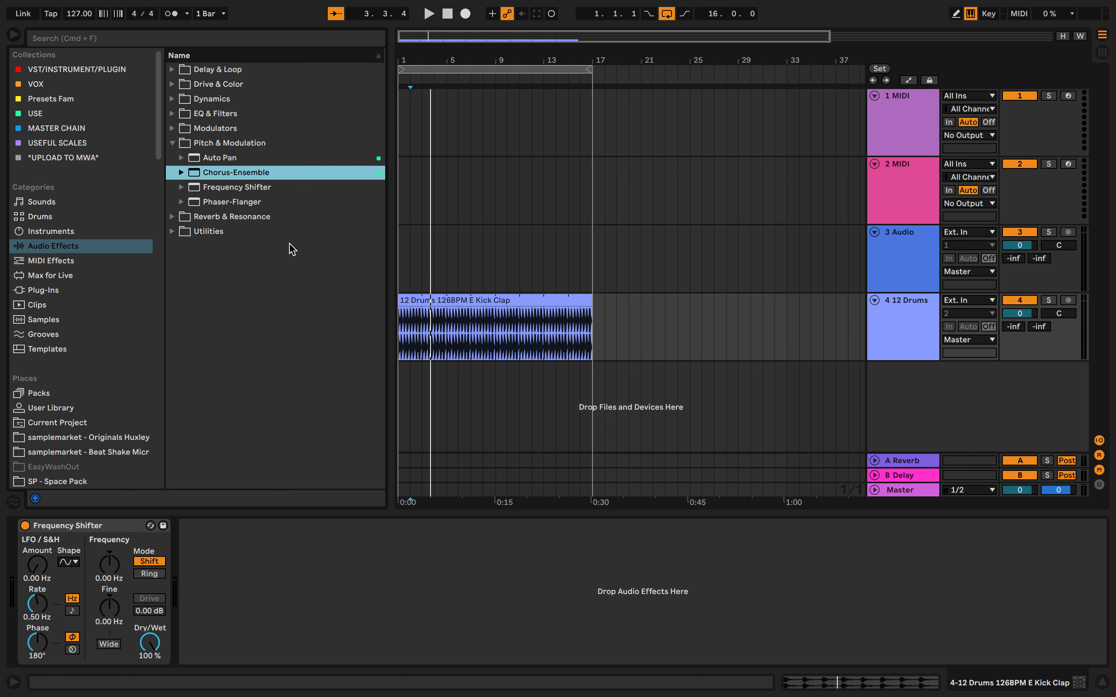
right_click(275, 189)
left_click(304, 263)
Set the Frequency Shifter's LFO Amount to 1.62 kHz, Frequency to -4.20 kHz and Fine to -148 Hz during playback.
key("space")
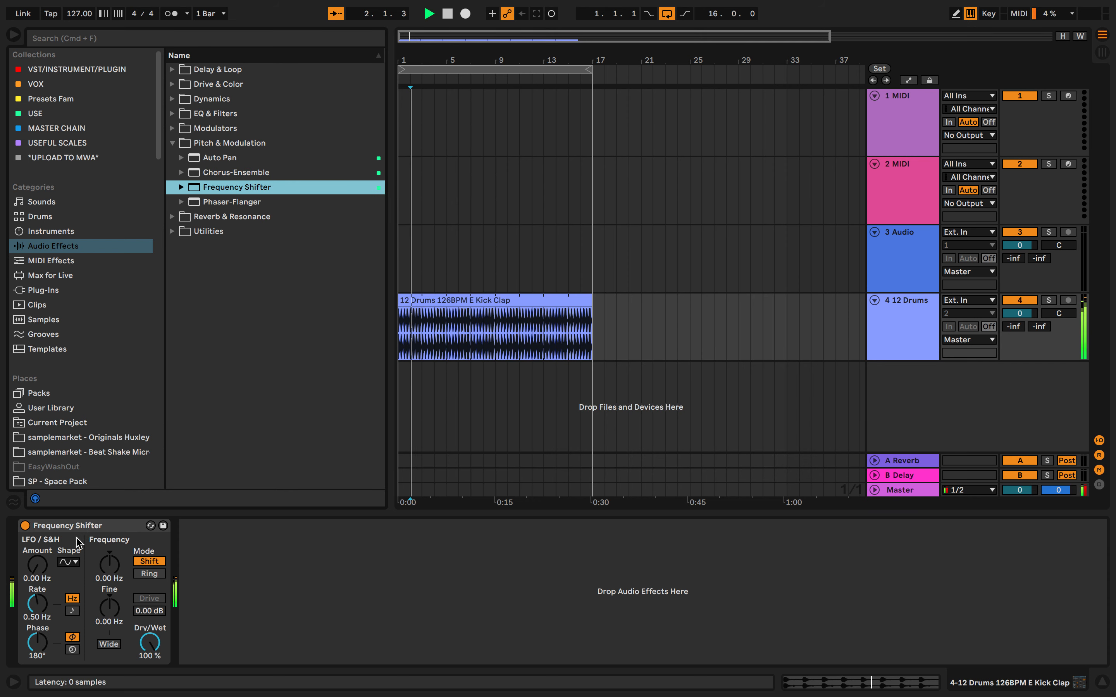
left_click_drag(48, 574, 47, 549)
left_click_drag(113, 568, 150, 673)
Restart the loop, and set the Frequency Shifter's Dry/Wet to 0 % and LFO Amount to 312 Hz.
key("space")
key("space")
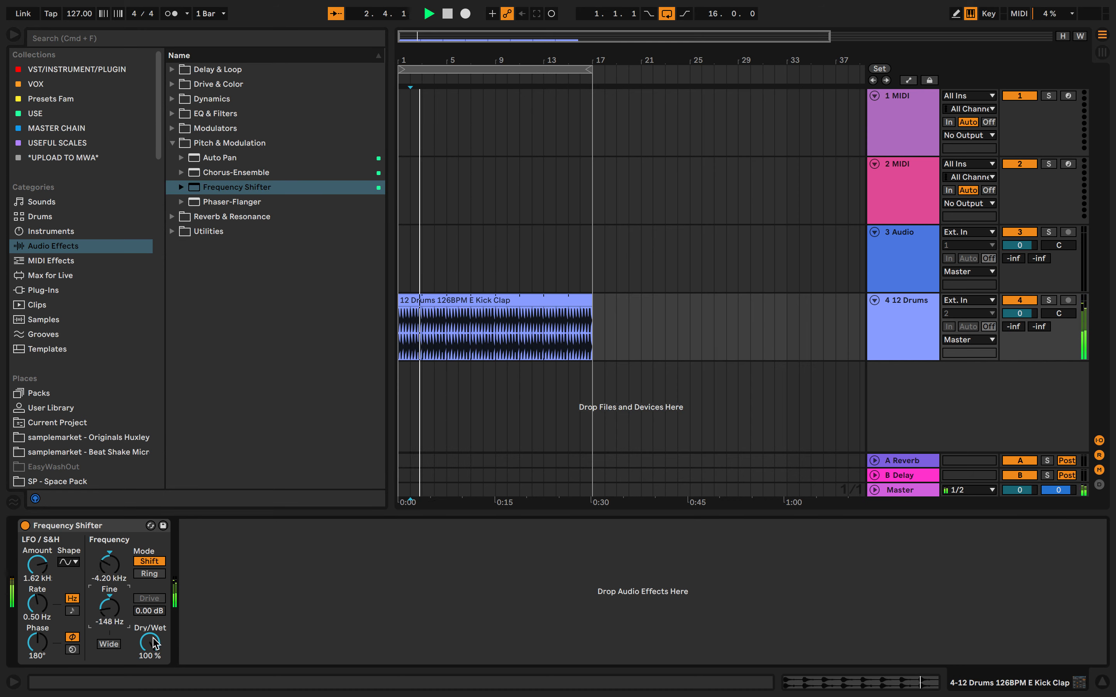
mouse_move(38, 564)
left_mouse_down()
mouse_move(38, 595)
mouse_move(38, 580)
left_mouse_up()
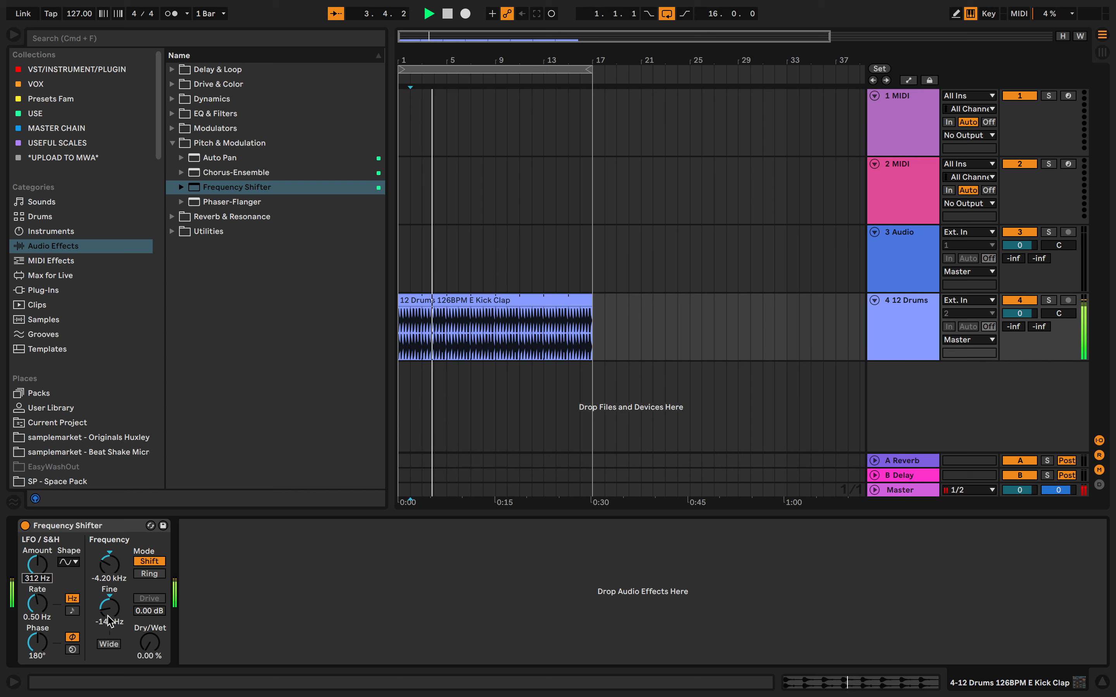
Restart the drum loop and show the Frequency Shifter's Dry/Wet automation on the 12 Drums track.
key("space")
key("space")
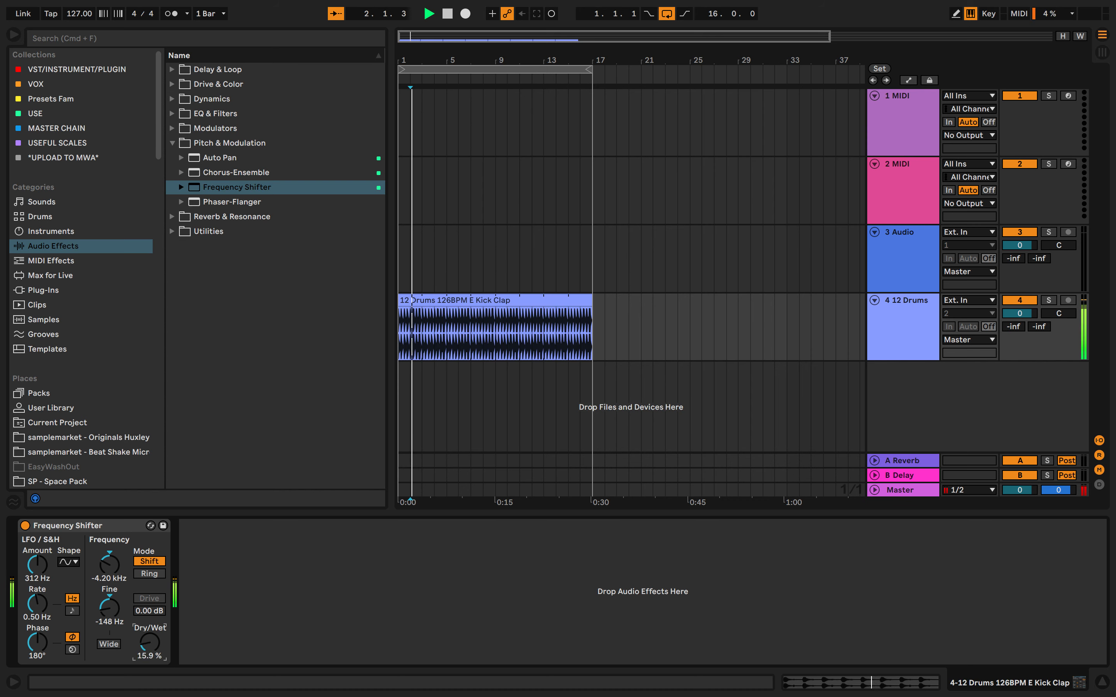
right_click(156, 655)
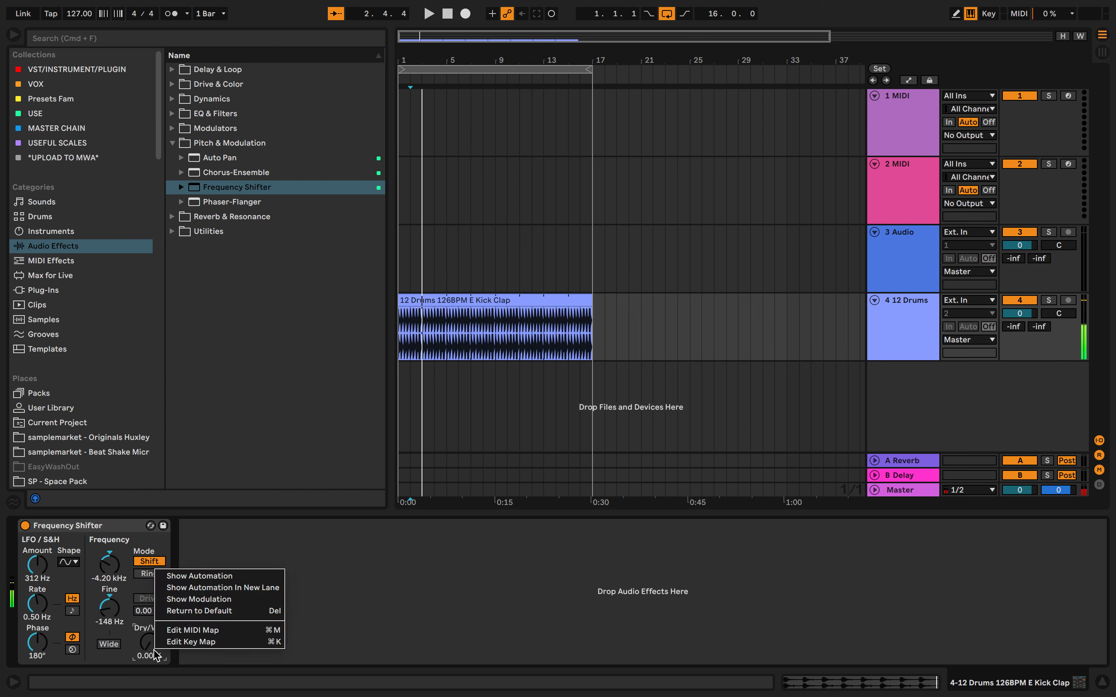
left_click(243, 576)
Draw a short Dry/Wet automation ramp from 0 % up to 100 % ending at bar 3, and play it from bar 2.
left_click(422, 365)
key("plus")
key("plus")
key("plus")
key("plus")
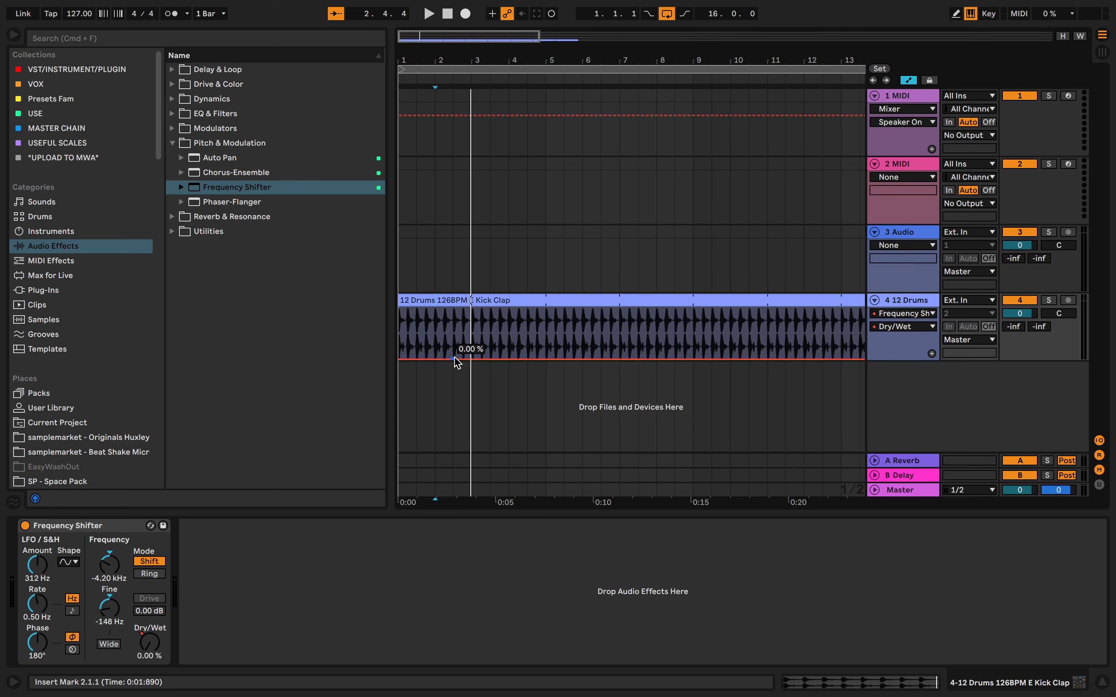
left_click_drag(464, 359, 471, 308)
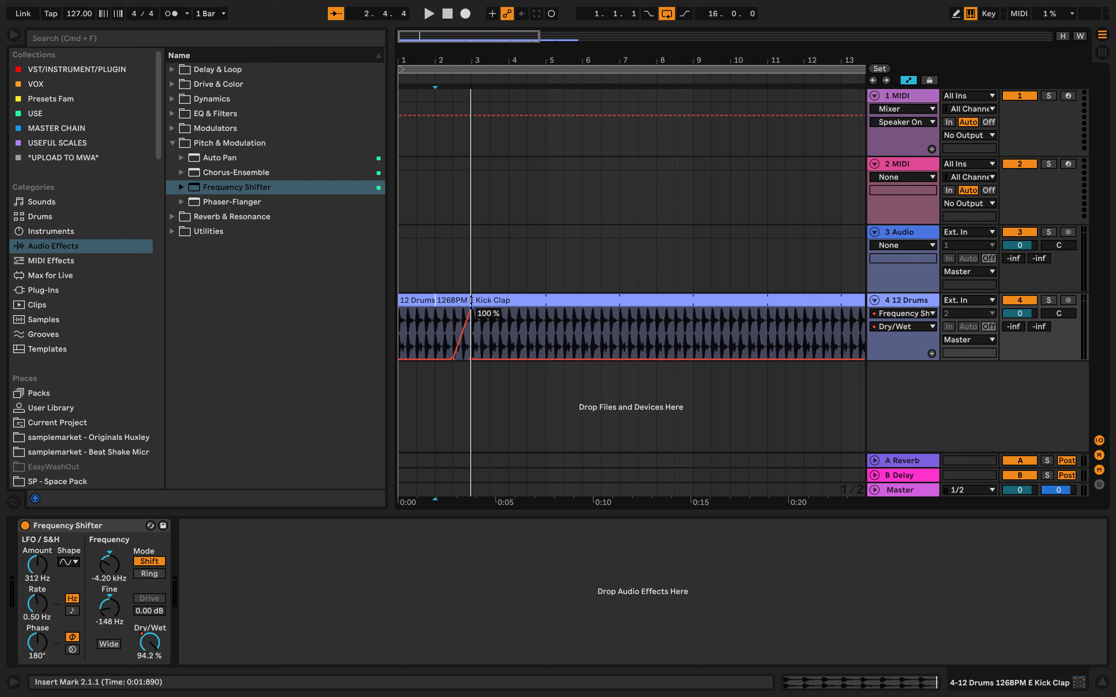
left_click(435, 319)
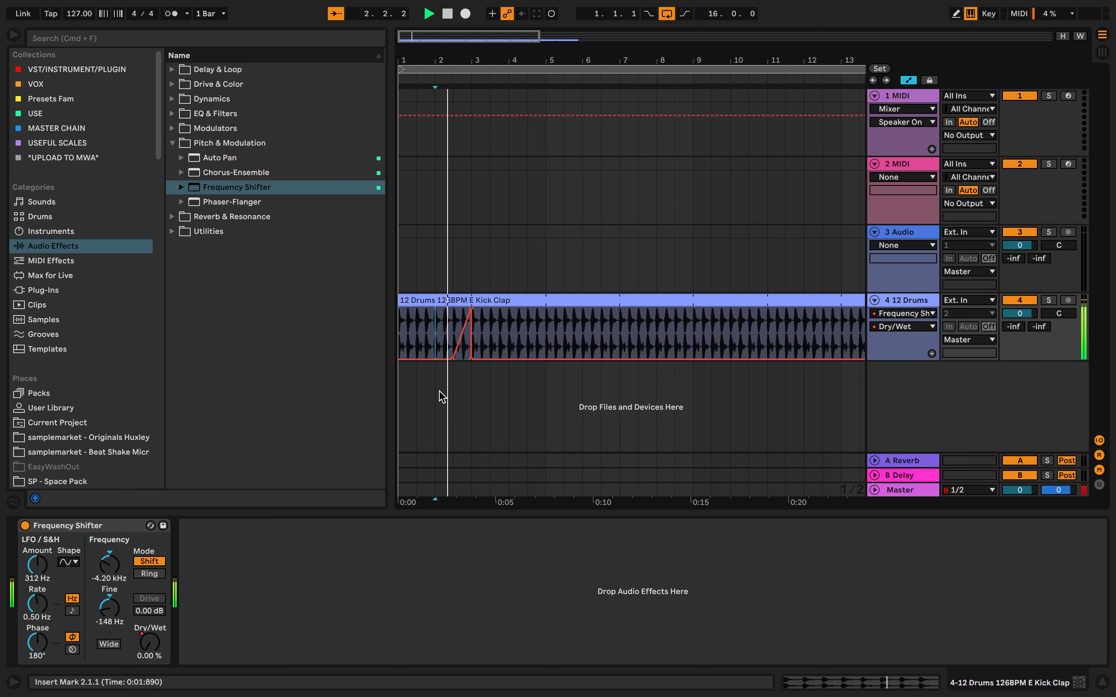
Extend the Dry/Wet automation ramp back to the start of bar 1 and audition it from there.
key("super+s")
left_click(769, 432)
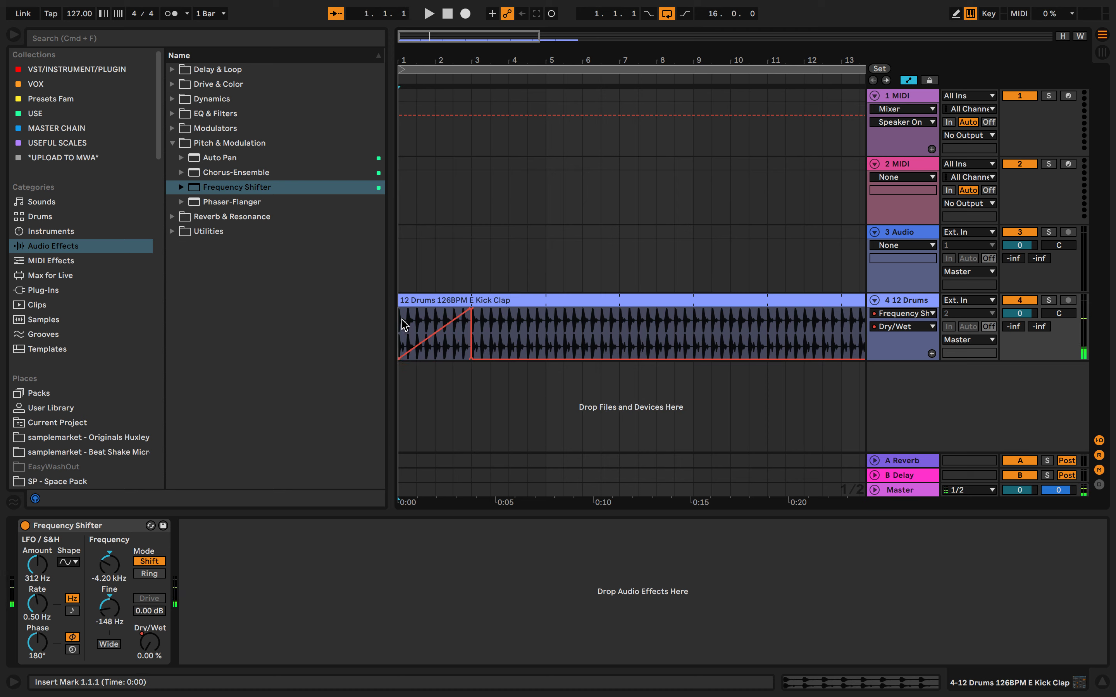
key("space")
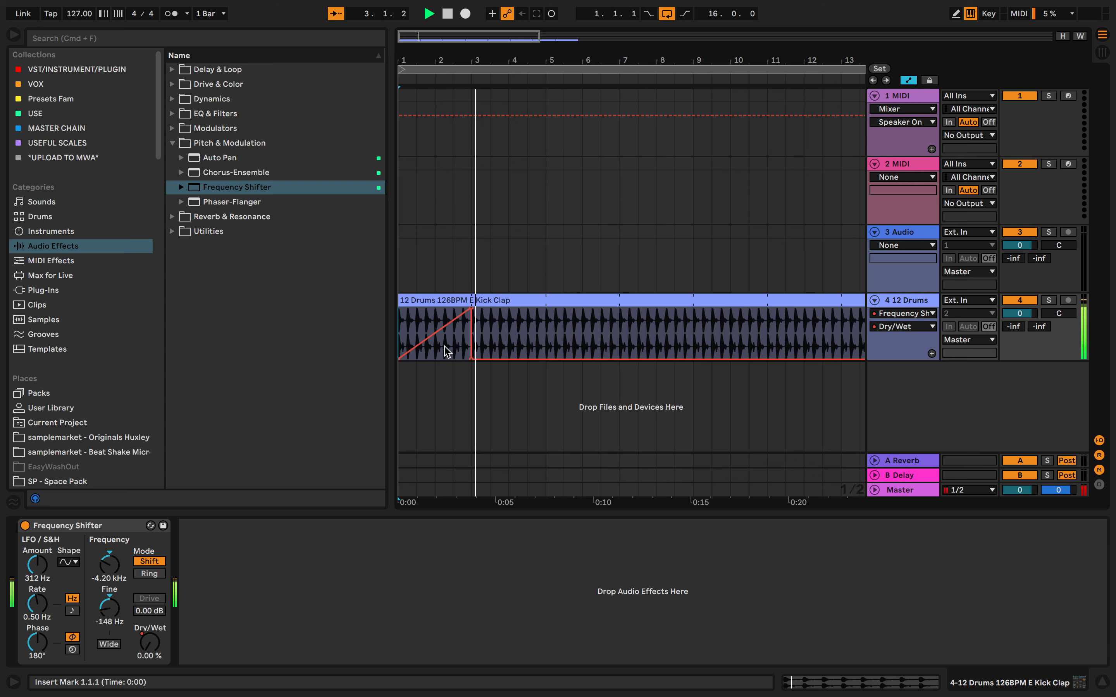
scroll(445, 349, "down", 1)
key("space")
Replace the Frequency Shifter with a Phaser-Flanger in Flanger mode and play the loop from the start.
left_click(133, 526)
key("Delete")
double_click(225, 202)
key("space")
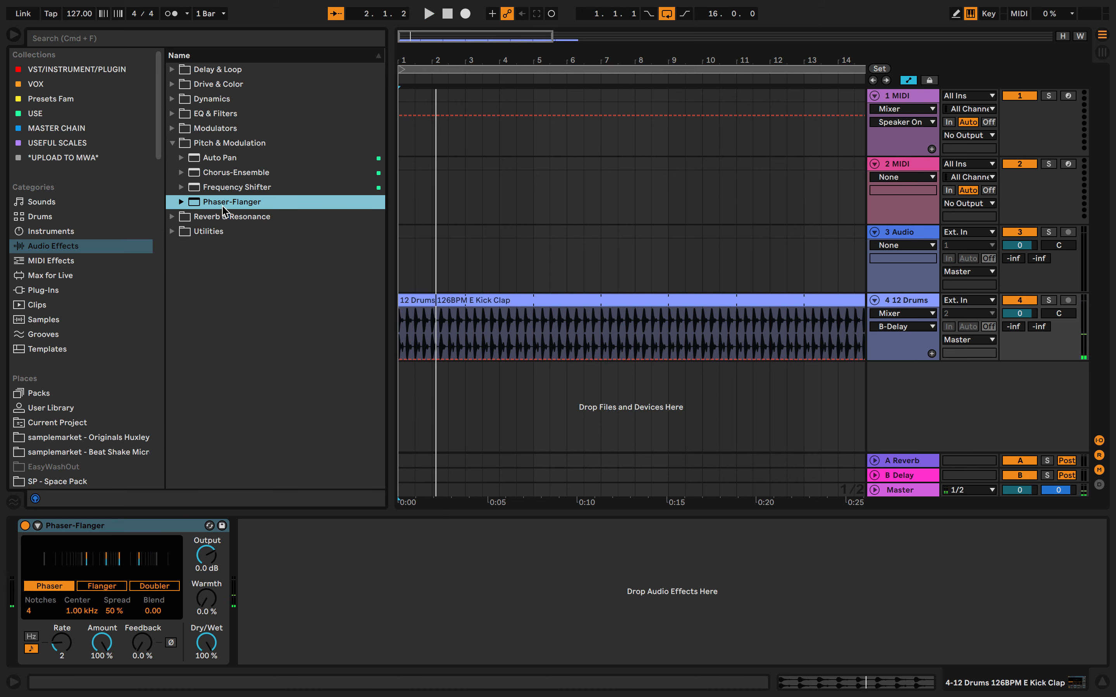
left_click(95, 587)
key("space")
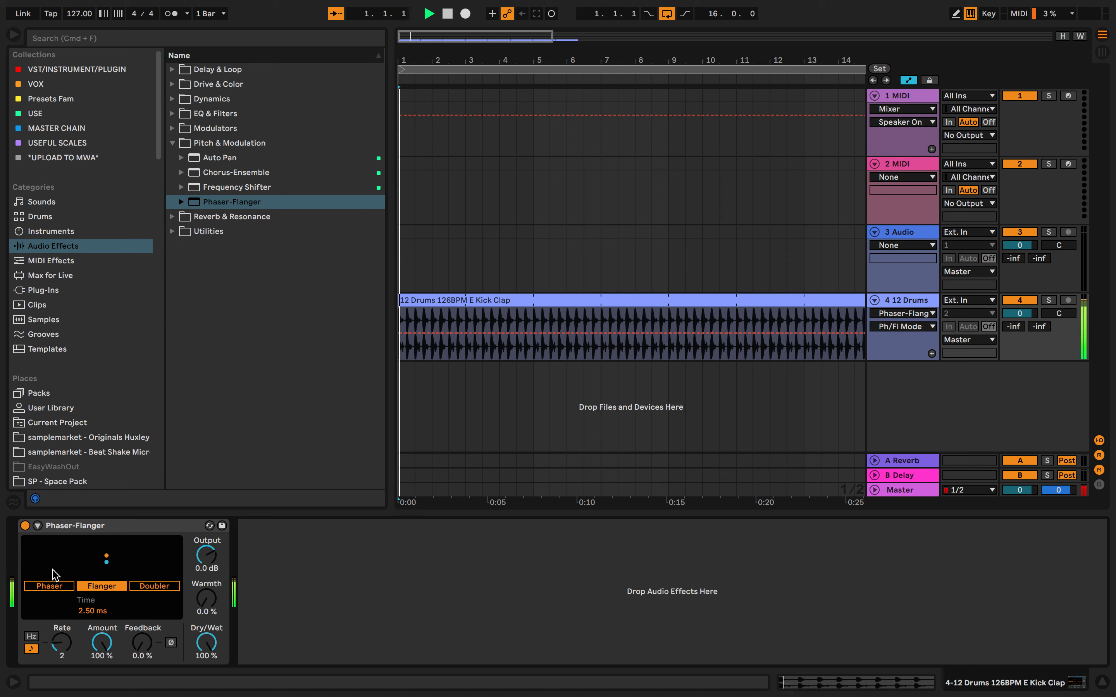
Set the flanger's Dry/Wet to 17 % and its Rate to 5/16 during playback.
left_click_drag(62, 640, 62, 572)
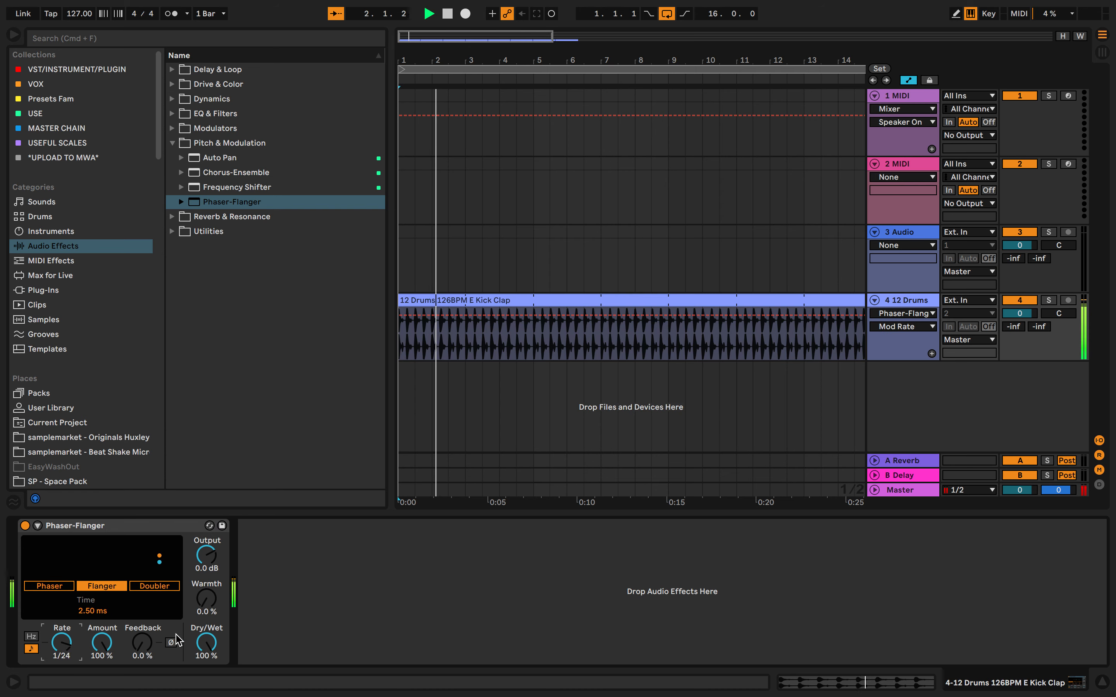
left_click_drag(206, 634, 206, 692)
left_click_drag(63, 639, 63, 687)
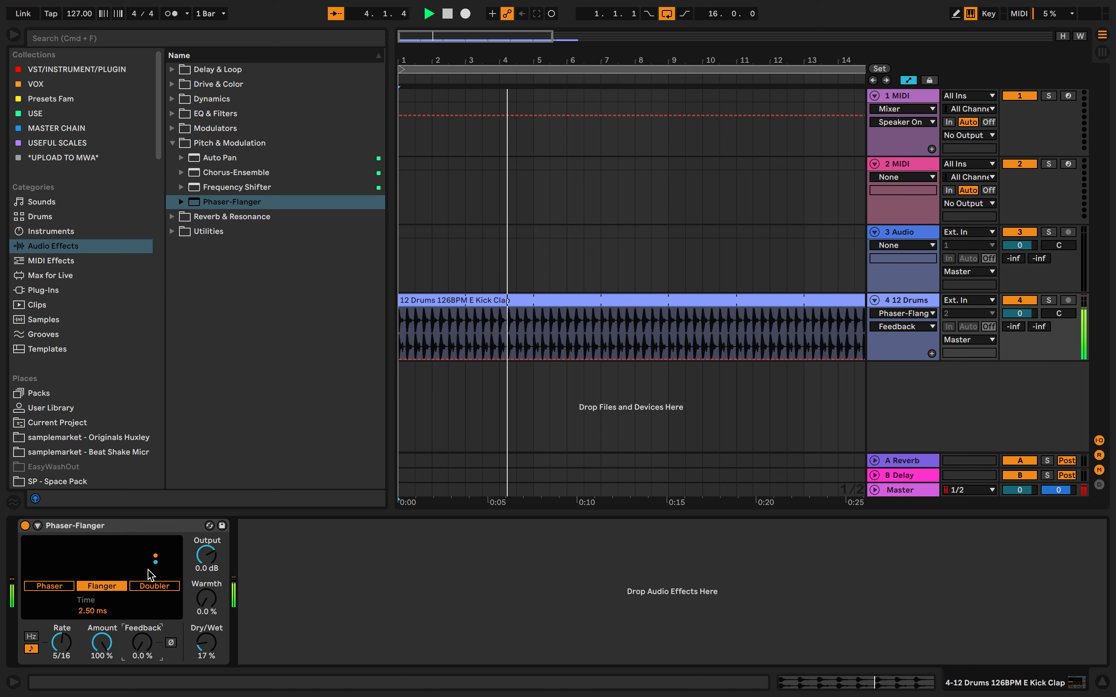
Switch the Phaser-Flanger to Doubler, set Dry/Wet to 15 %, and try out the Warmth amount on the playing loop.
left_click(160, 588)
left_click_drag(208, 642, 211, 674)
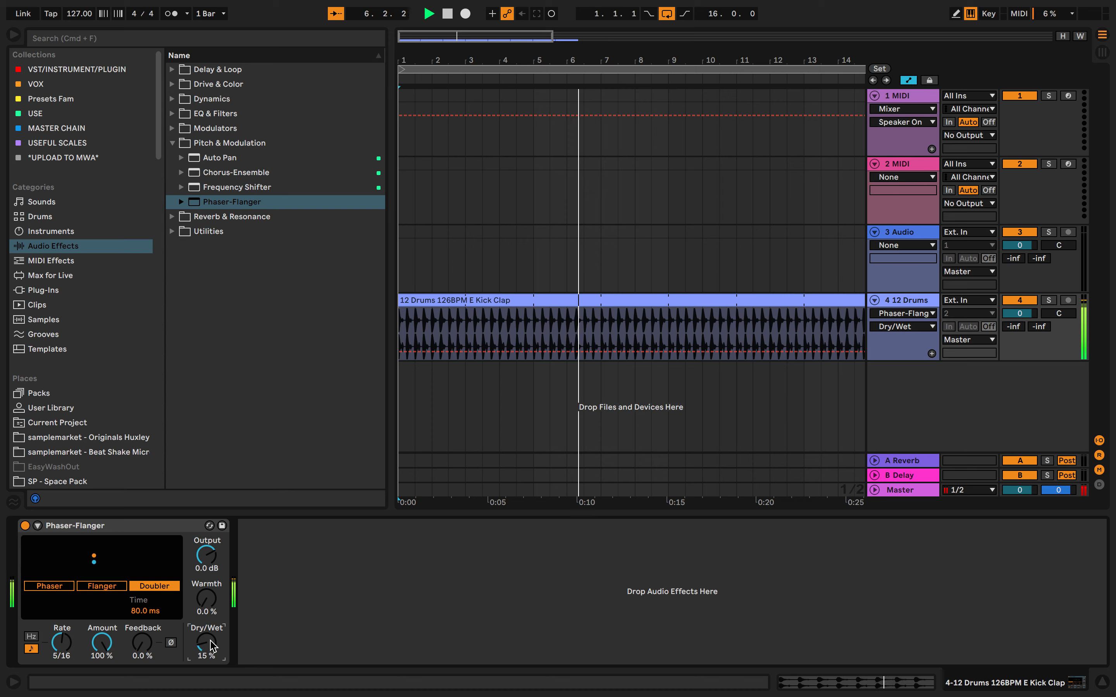
left_click_drag(206, 599, 206, 557)
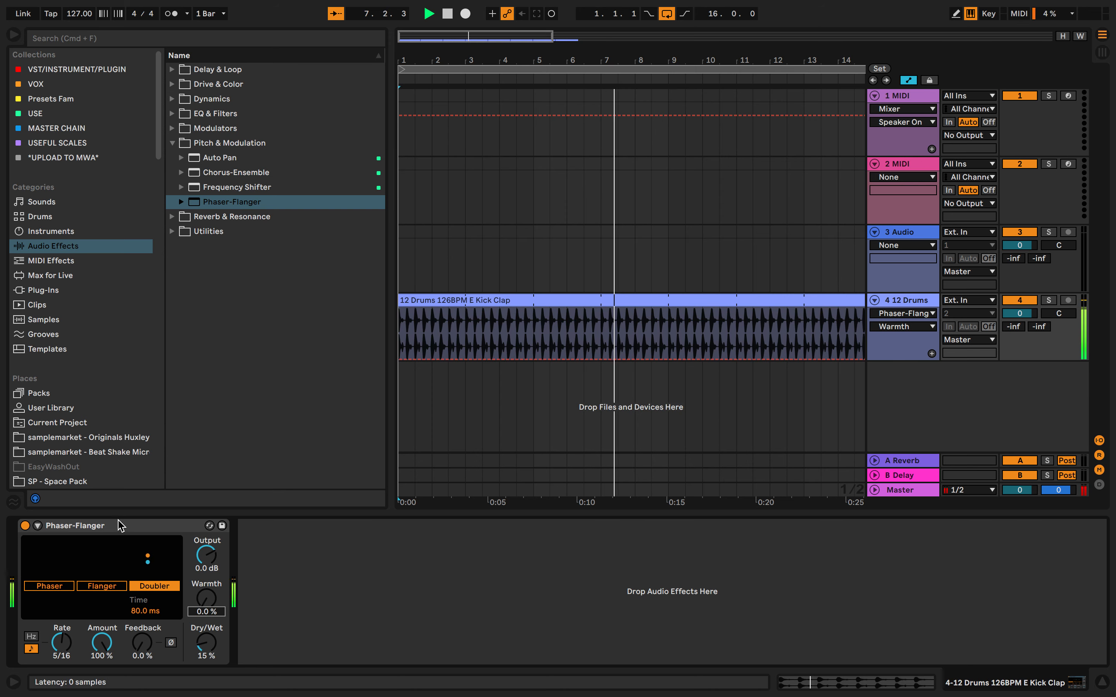
Remove the Phaser-Flanger, add Corpus from Reverb & Resonance to the drum track, and start the loop.
left_click(117, 527)
key("BackSpace")
left_click(174, 220)
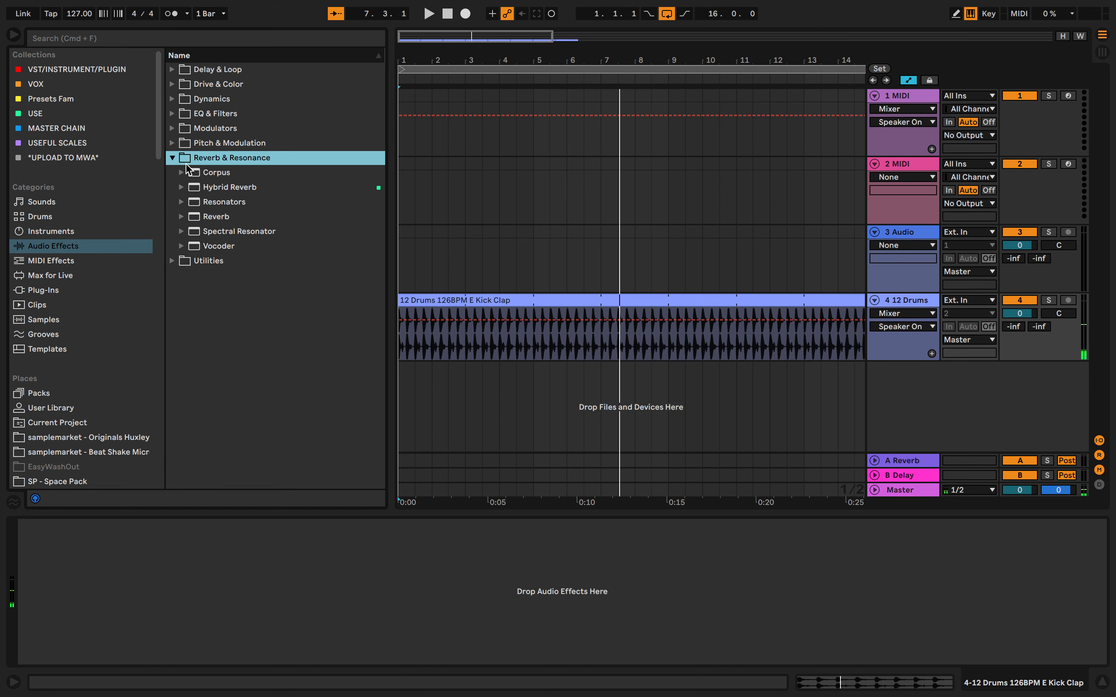
double_click(196, 173)
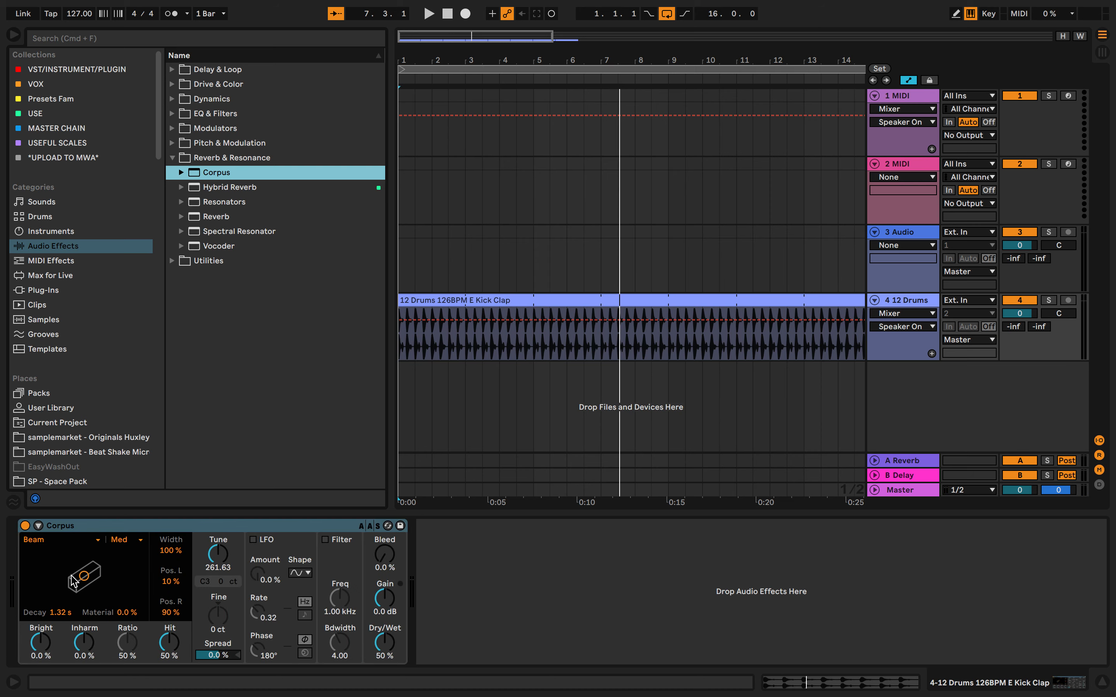
key("space")
Set Corpus's Dry/Wet to 100 % and move its resonator point to Decay 354 ms and Material -15 %.
left_click_drag(84, 576, 56, 578)
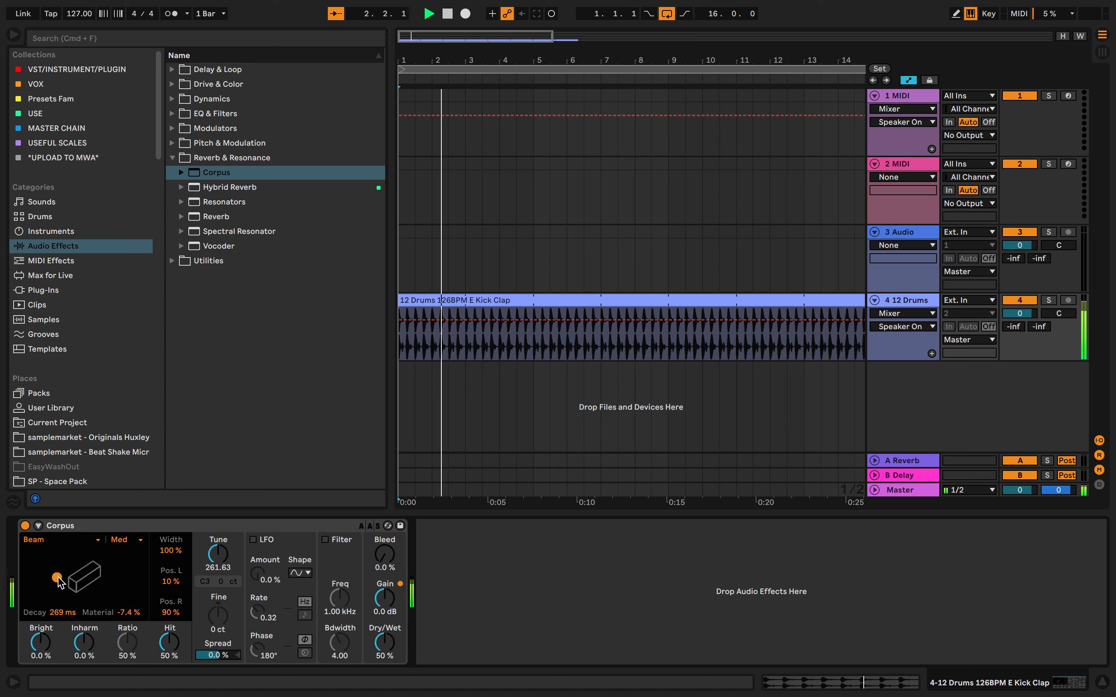
left_click_drag(385, 643, 385, 595)
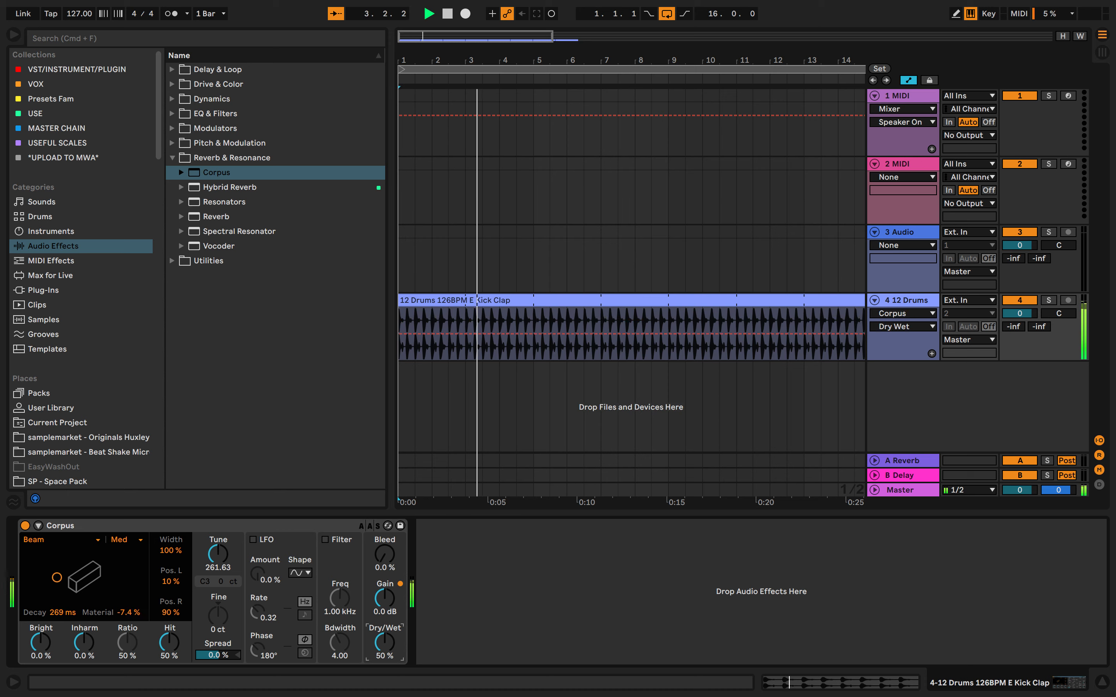
left_click_drag(100, 605, 85, 596)
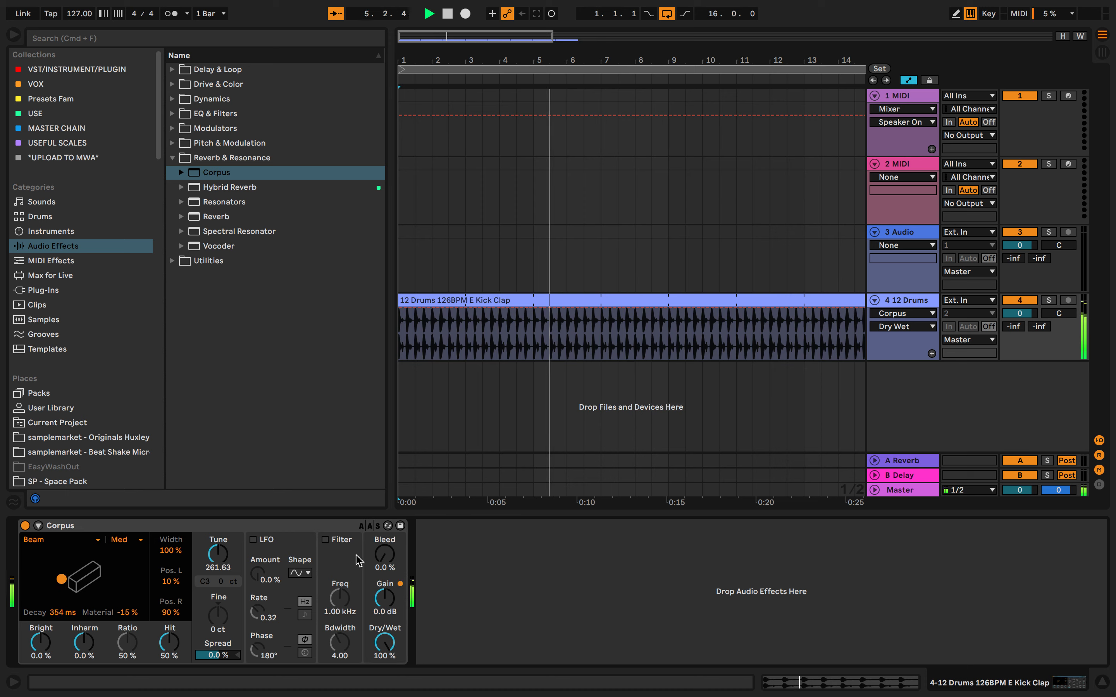
Try Corpus's Bleed control, bring Dry/Wet down to 0 %, and stop playback.
mouse_move(385, 553)
left_mouse_down()
mouse_move(384, 512)
mouse_move(385, 566)
left_mouse_up()
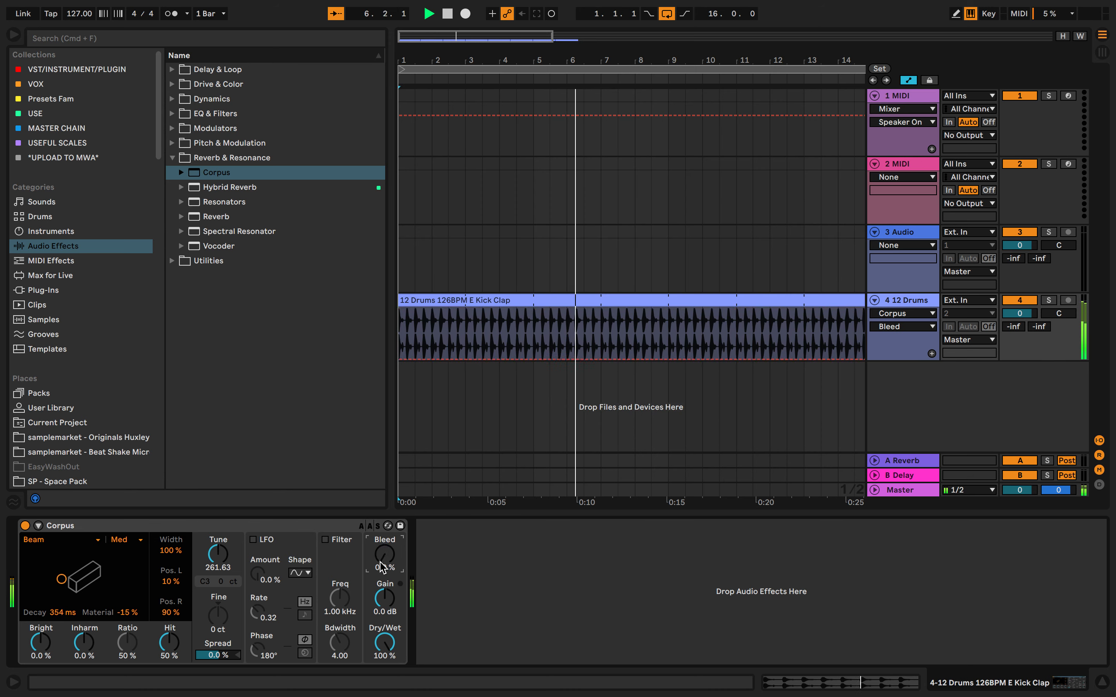
left_click(381, 642)
left_click_drag(381, 642, 381, 692)
key("space")
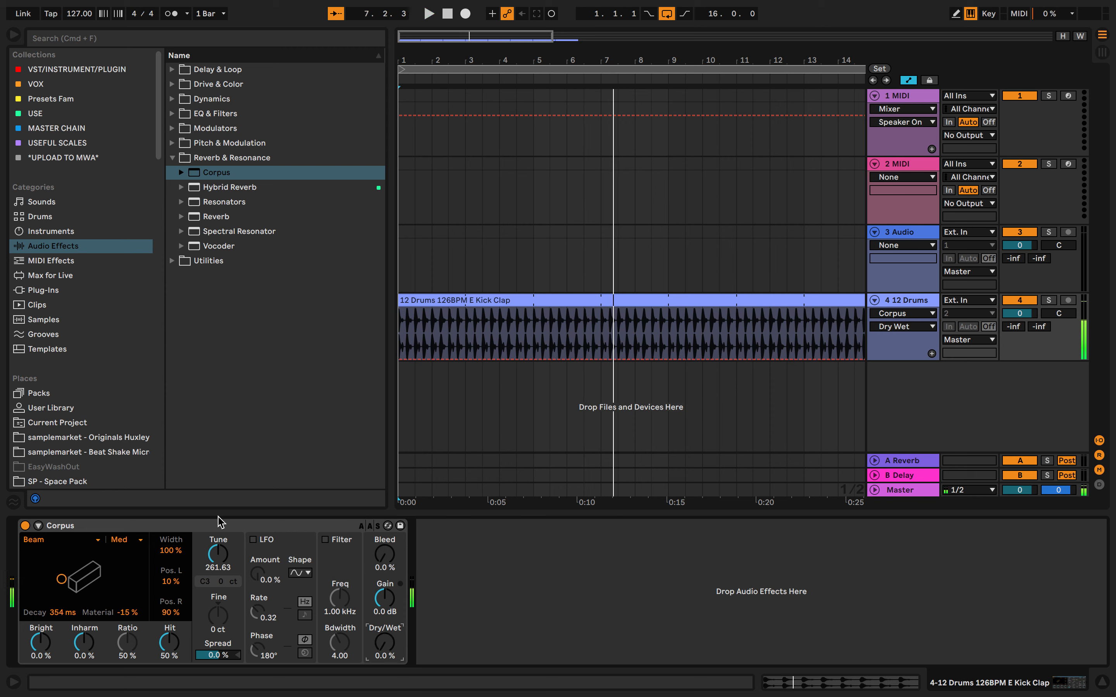
Delete Corpus and load the Naughty Corpus.adv preset from its preset list onto the drum track.
left_click(220, 525)
key("Delete")
left_click(235, 190)
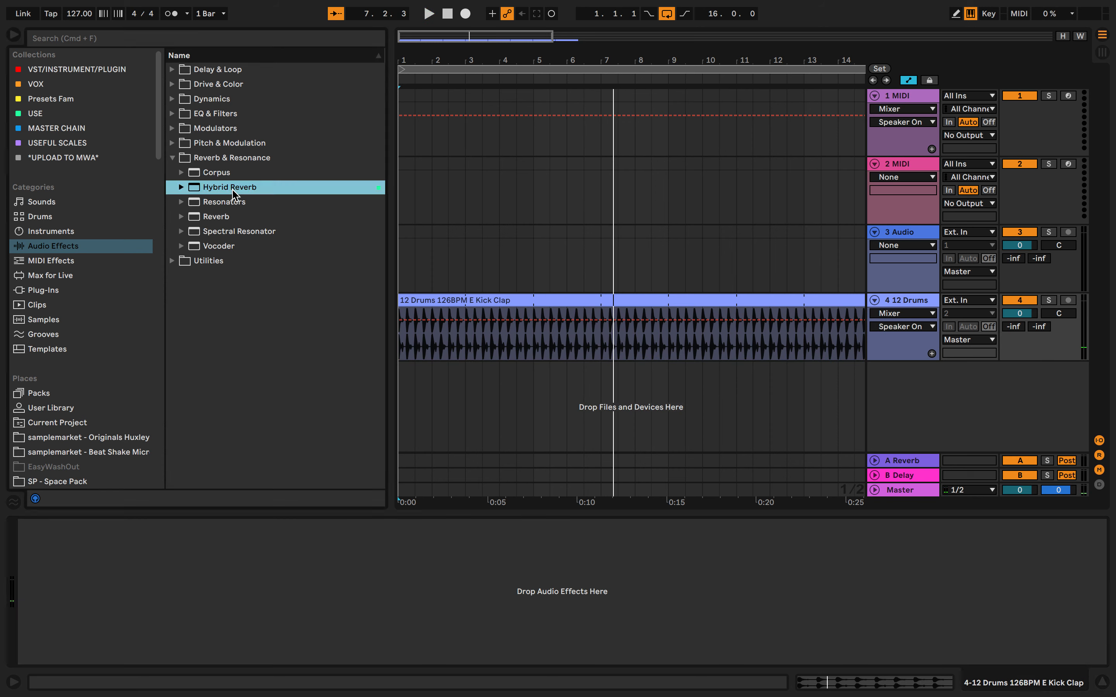
left_click(181, 172)
scroll(187, 230, "down", 5)
scroll(189, 272, "up", 5)
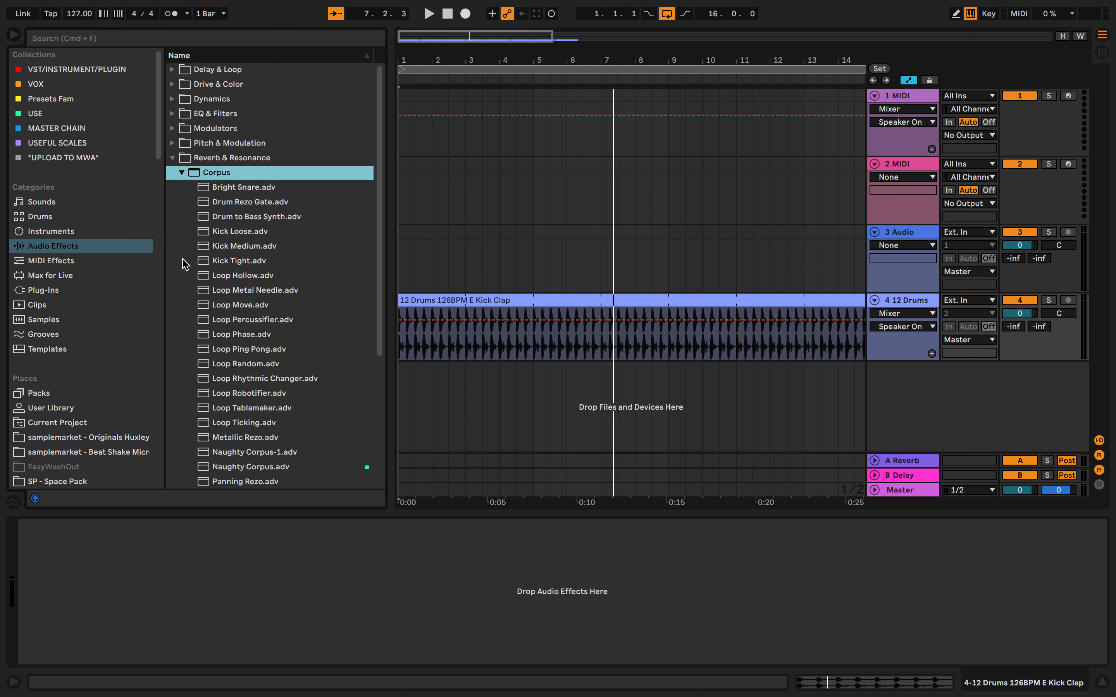
scroll(184, 184, "down", 5)
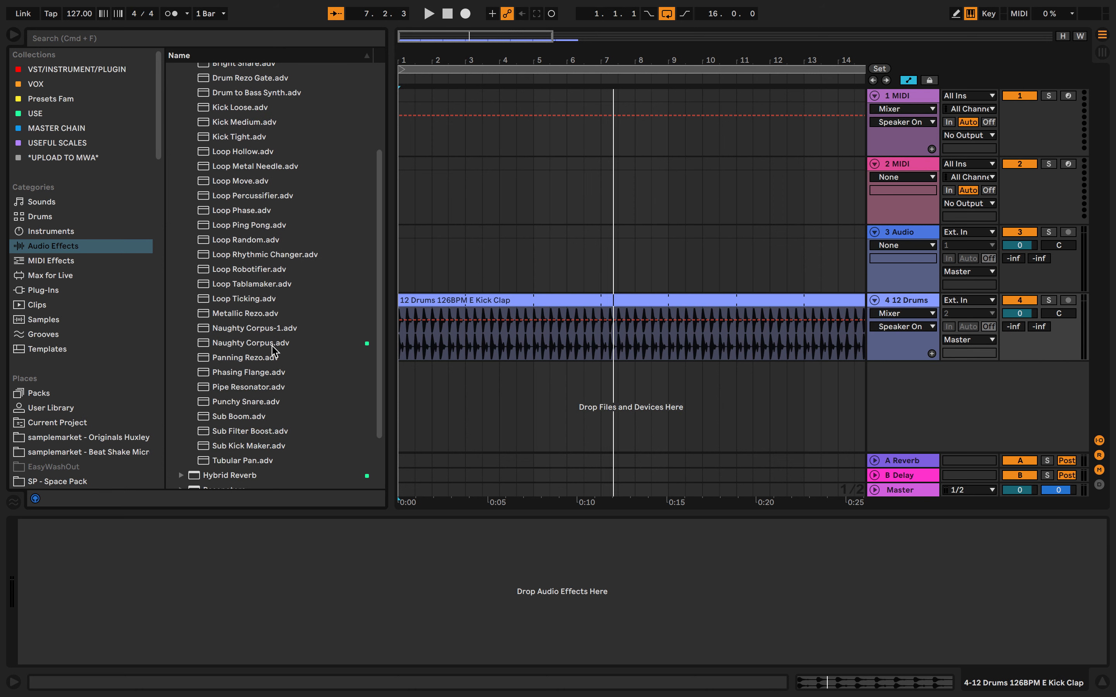
double_click(275, 343)
Audition the Naughty Corpus preset on the loop while adjusting its Dry/Wet, and delete it.
key("space")
mouse_move(385, 642)
left_mouse_down()
mouse_move(384, 613)
mouse_move(385, 654)
left_mouse_up()
key("space")
left_click(308, 526)
key("Delete")
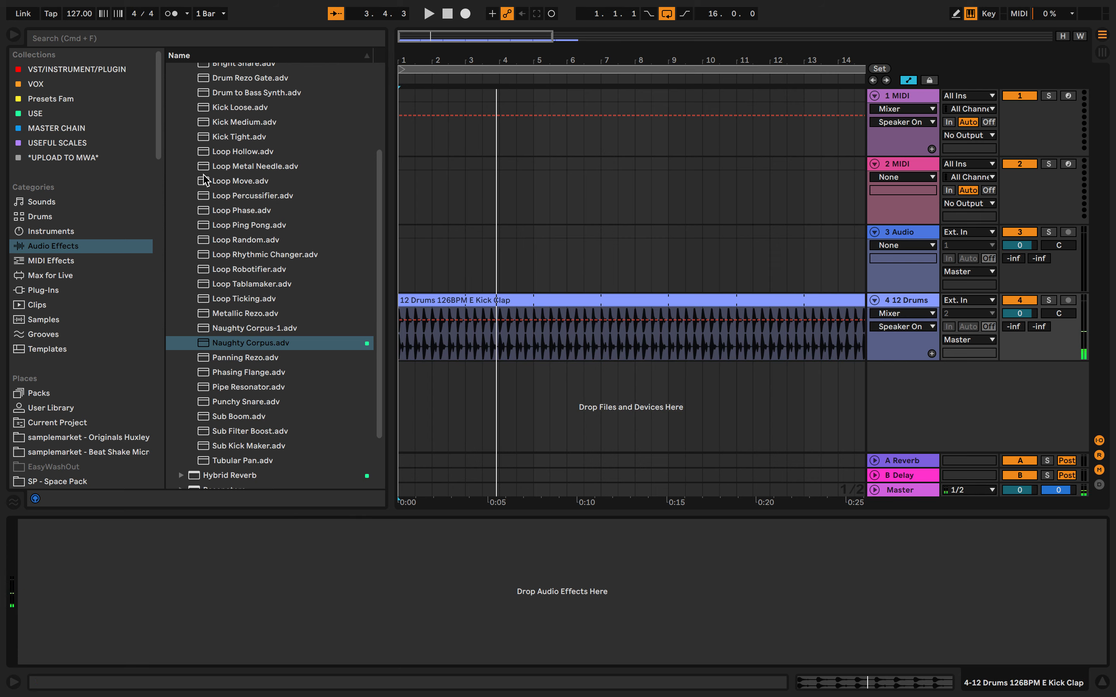
Collapse the Corpus preset list and add Hybrid Reverb with its default preset to the drum track.
scroll(205, 181, "up", 8)
scroll(205, 180, "down", 4)
scroll(205, 181, "up", 4)
left_click(182, 173)
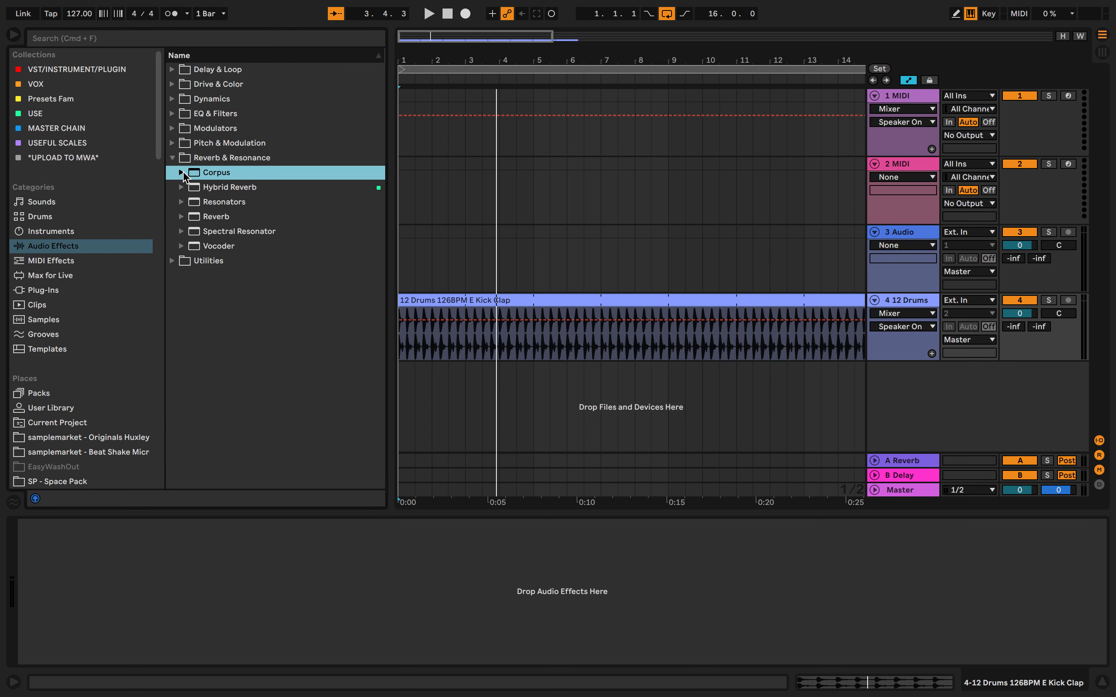
left_click(182, 188)
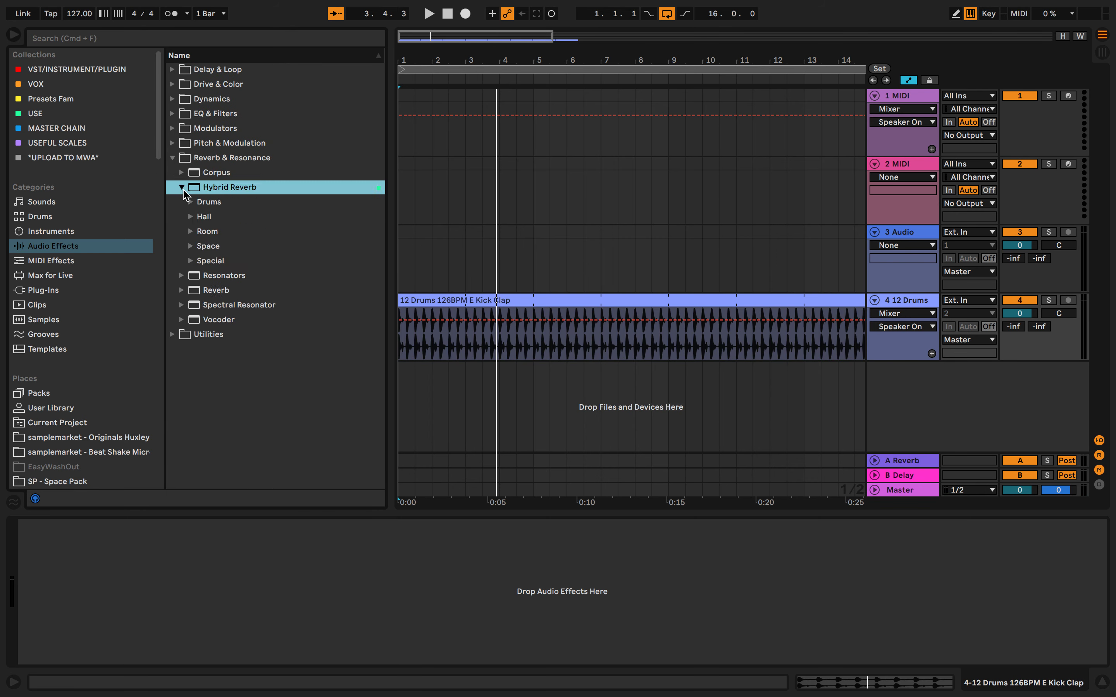
double_click(211, 192)
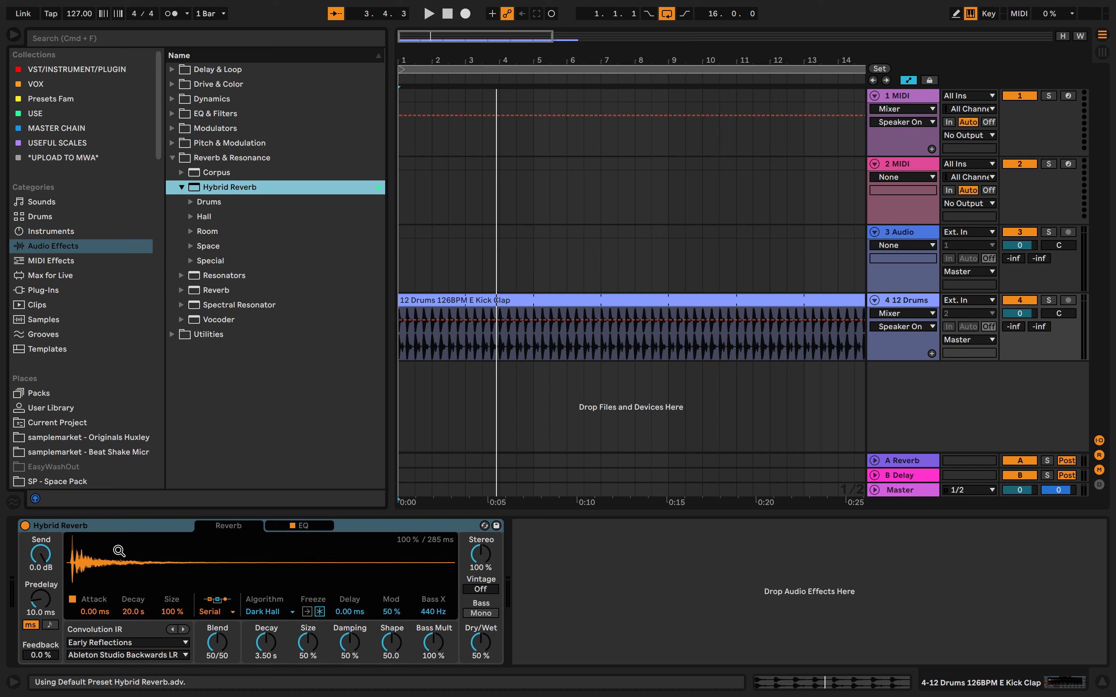
Play the loop with Hybrid Reverb's Bass set to Mono, and sweep Dry/Wet up to 95 % and down to 0 %.
key("space")
left_click(480, 614)
left_click_drag(480, 641, 480, 585)
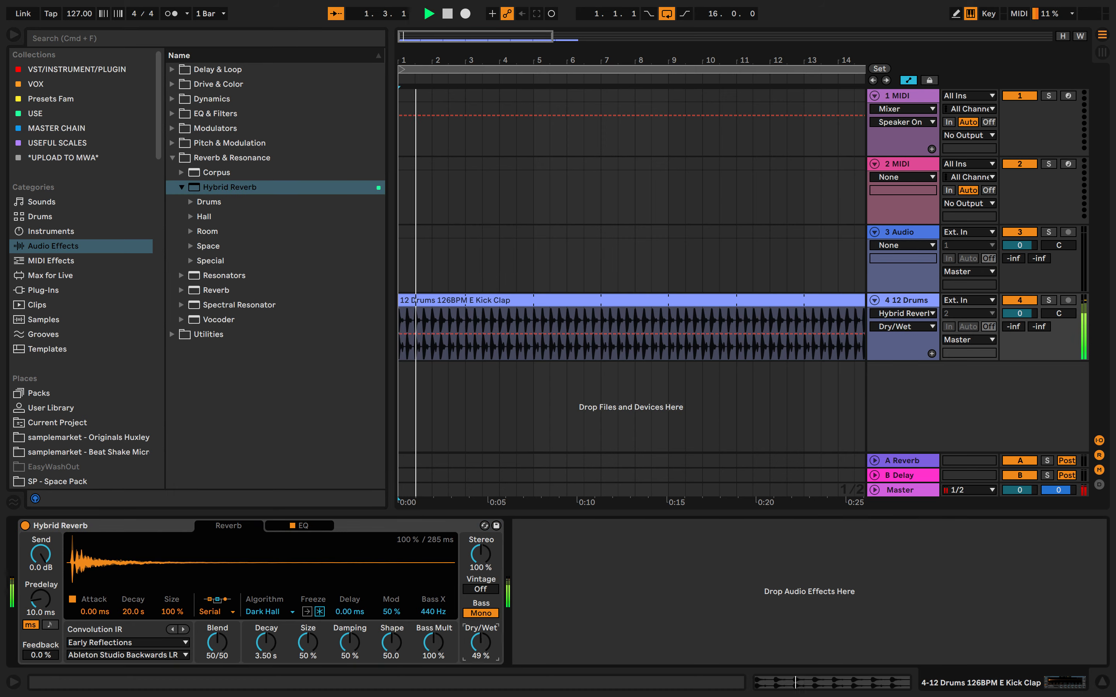
left_click_drag(481, 642, 480, 695)
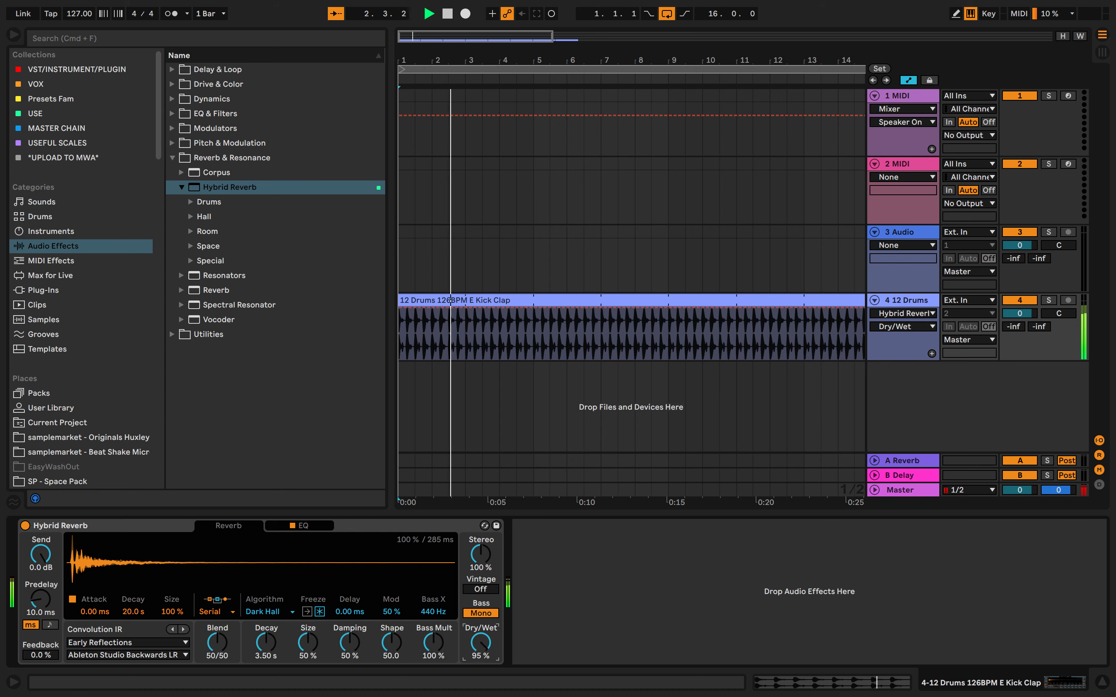
Set Hybrid Reverb's convolution IR to Town Hall Long from Halls and its Dry/Wet to 35 % while auditioning the loop.
left_click(124, 644)
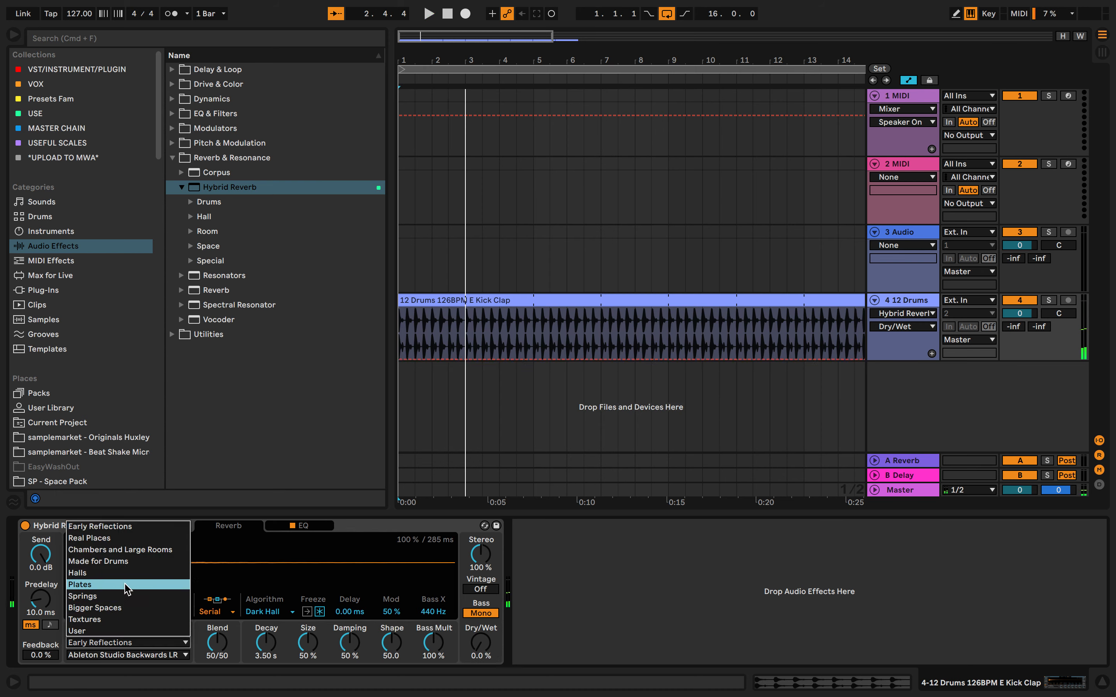
left_click(120, 581)
key("space")
left_click(166, 655)
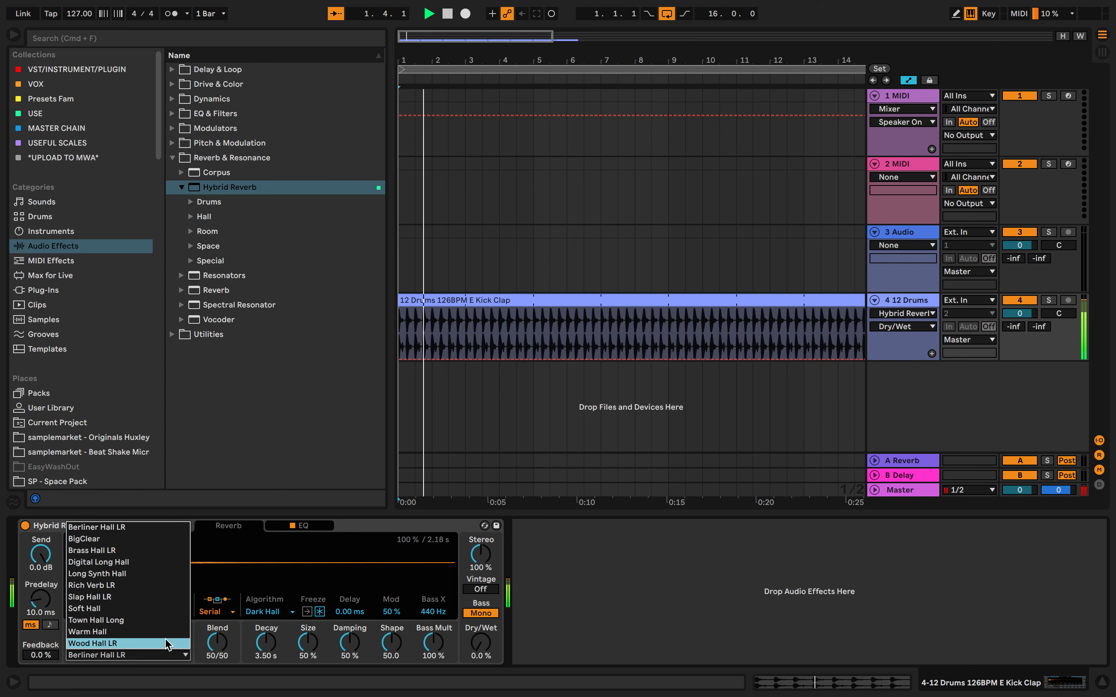
left_click(169, 643)
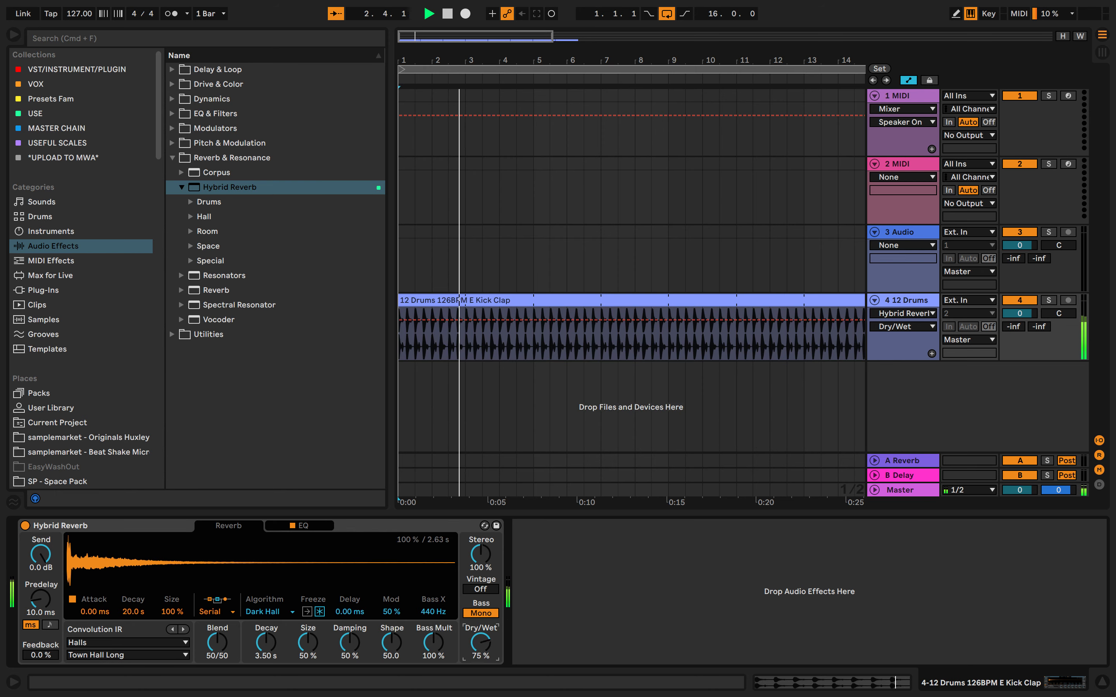
left_click_drag(480, 642, 481, 653)
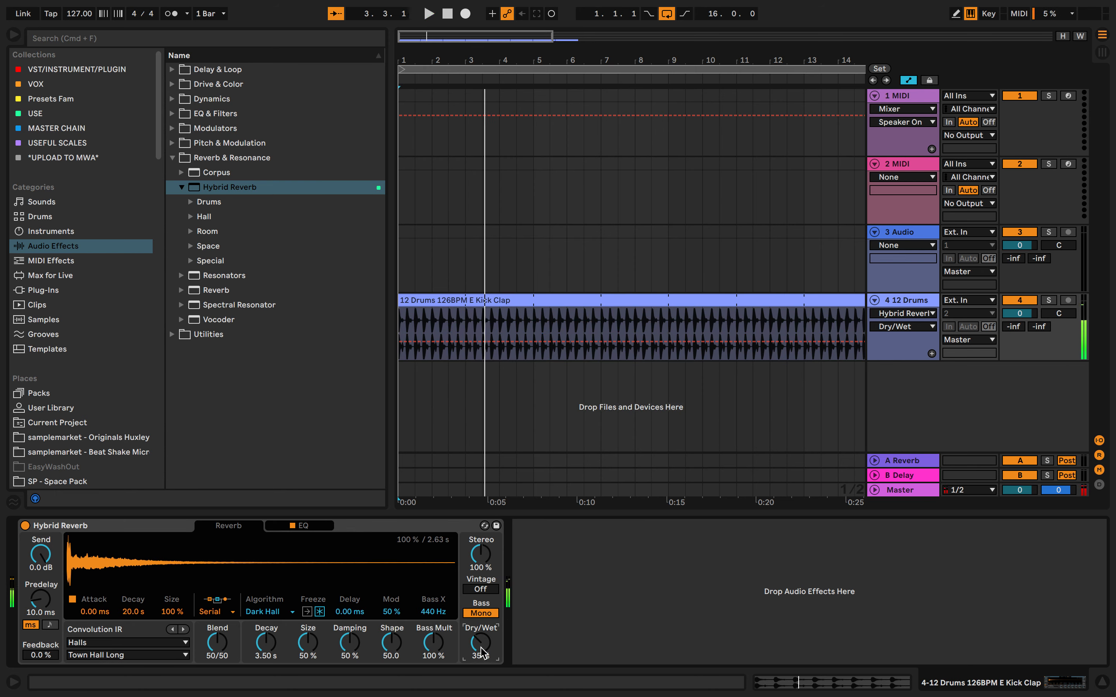
Delete Hybrid Reverb from the drum track and collapse its preset folders in Reverb & Resonance.
left_click(357, 524)
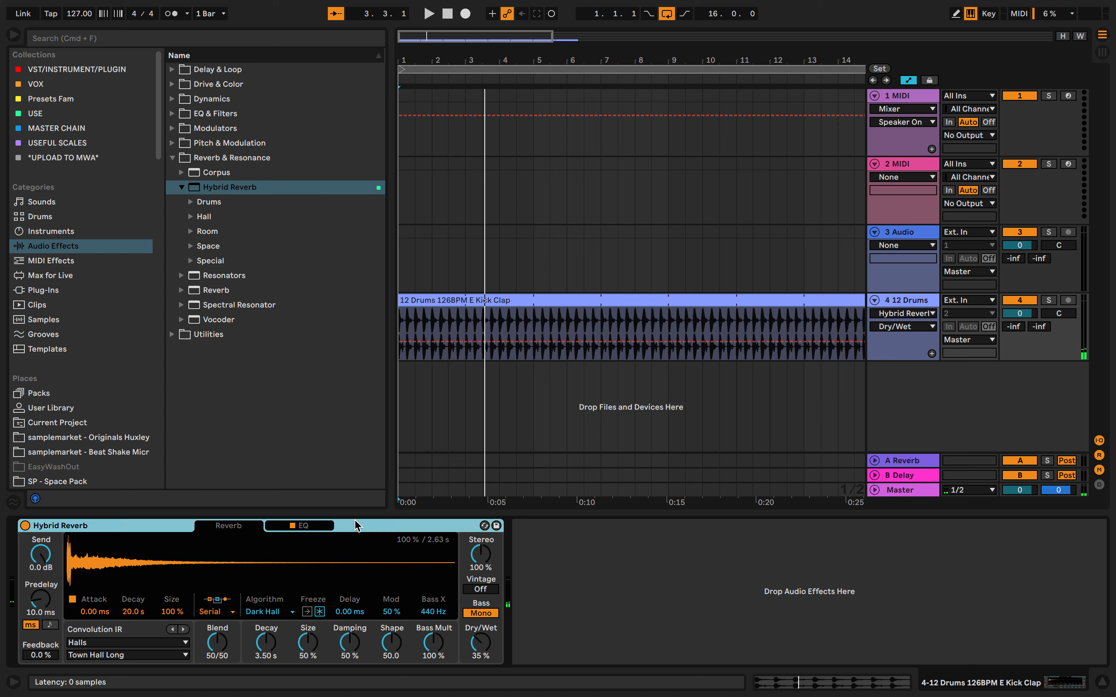
key("Delete")
left_click(180, 172)
left_click(180, 173)
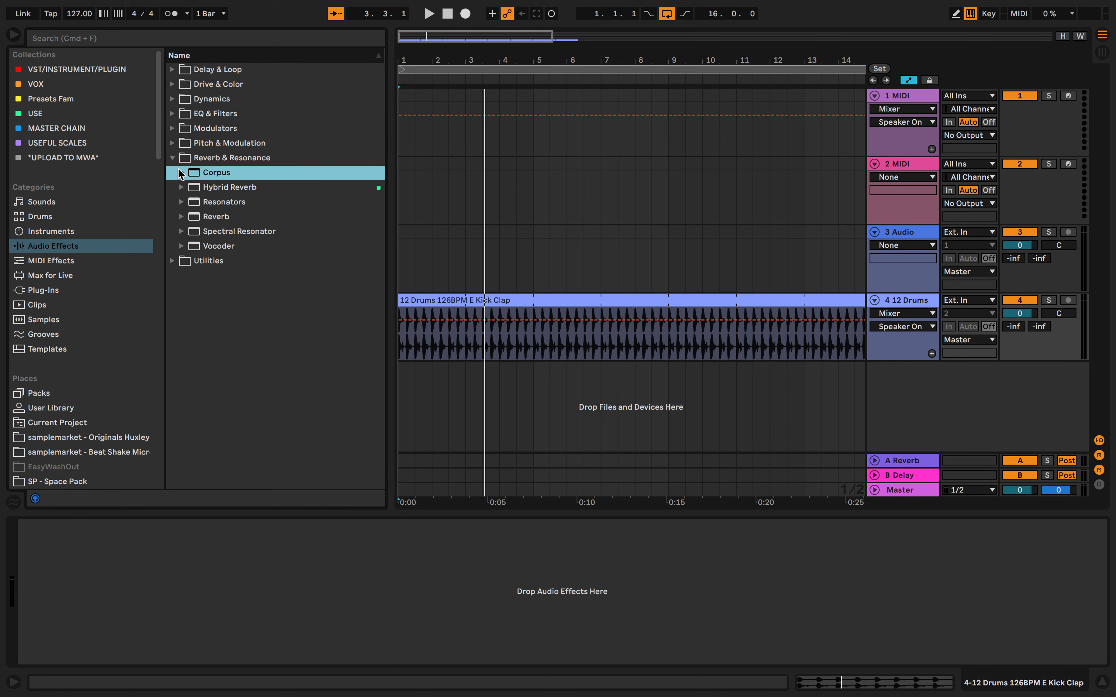
Add Resonators to the drum track, play the loop, and assign the device to the green USE collection.
double_click(178, 201)
key("space")
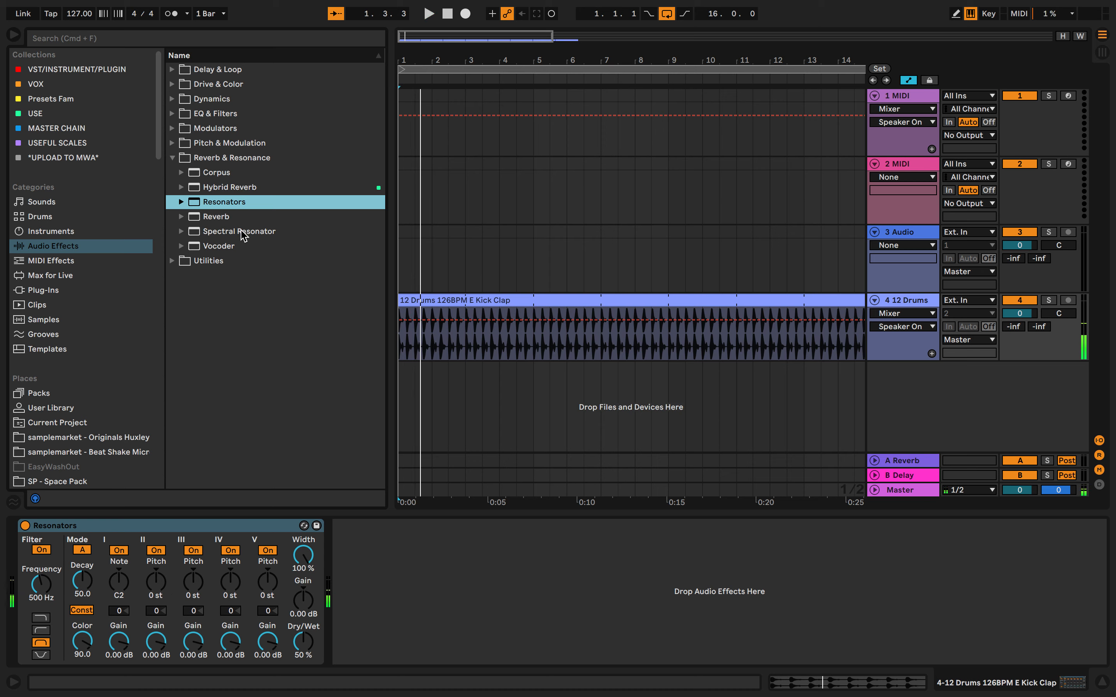
right_click(234, 206)
left_click(270, 298)
Set Resonators' note I to C3 and pitches II to V to -8, -12, +7 and -9 st while auditioning the loop.
left_click_drag(120, 586, 186, 602)
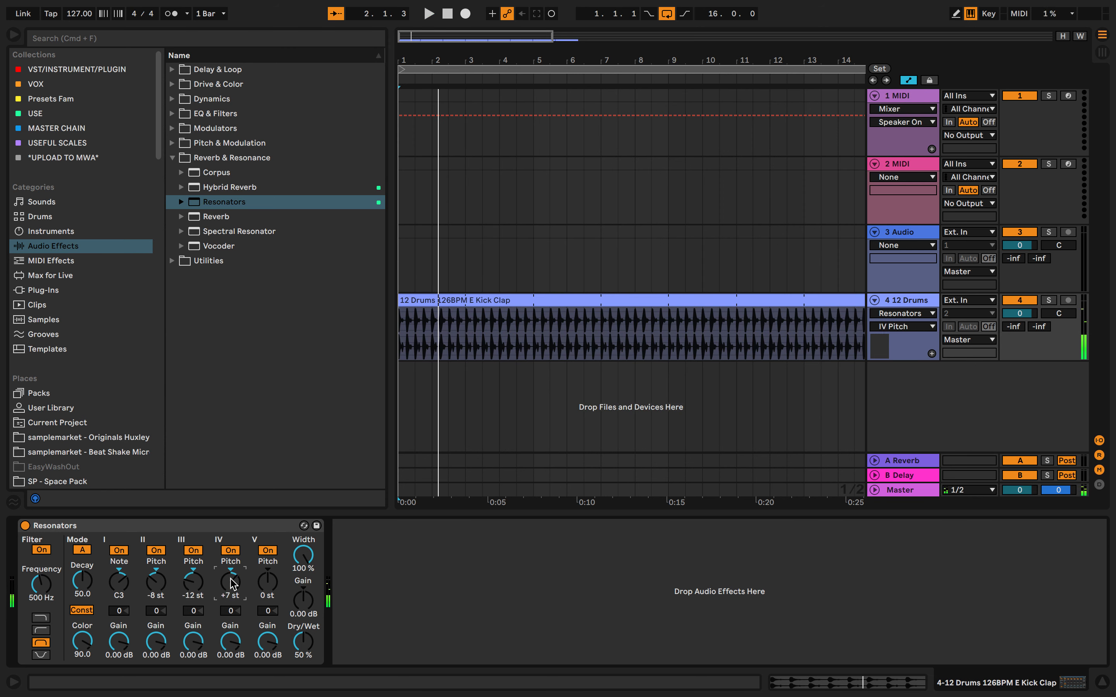
left_click_drag(267, 583, 268, 600)
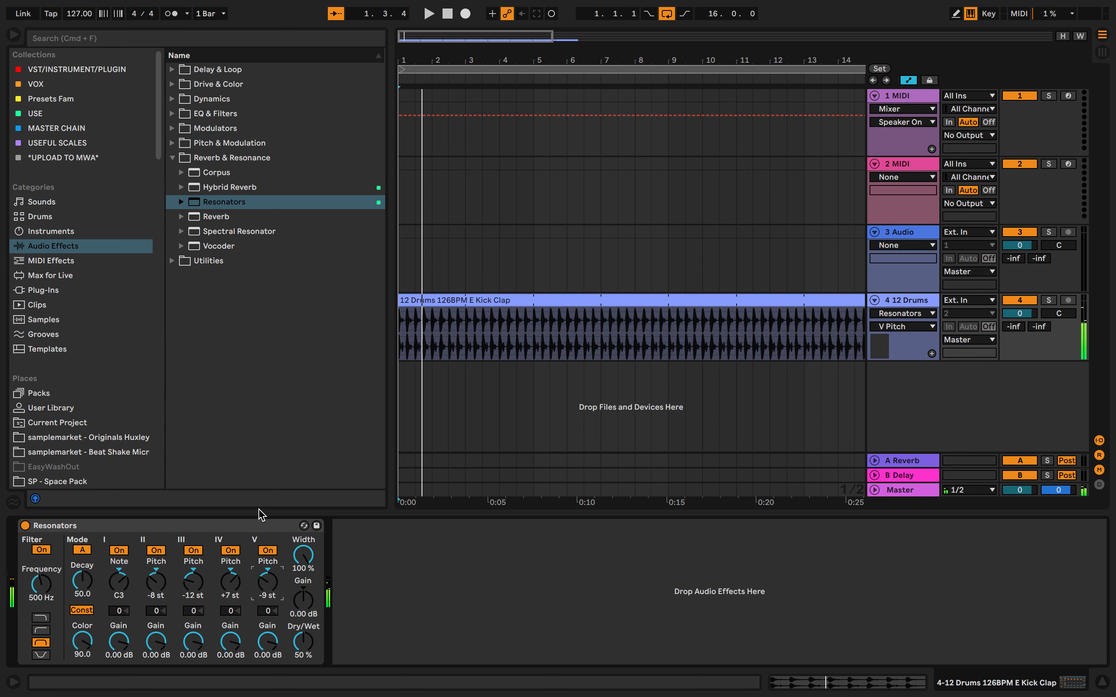
left_click(257, 528)
key("space")
Raise Resonators' Dry/Wet to 100 % while auditioning the loop, and delete the device from the drum track.
left_click_drag(302, 641, 287, 562)
key("space")
left_click_drag(301, 641, 262, 585)
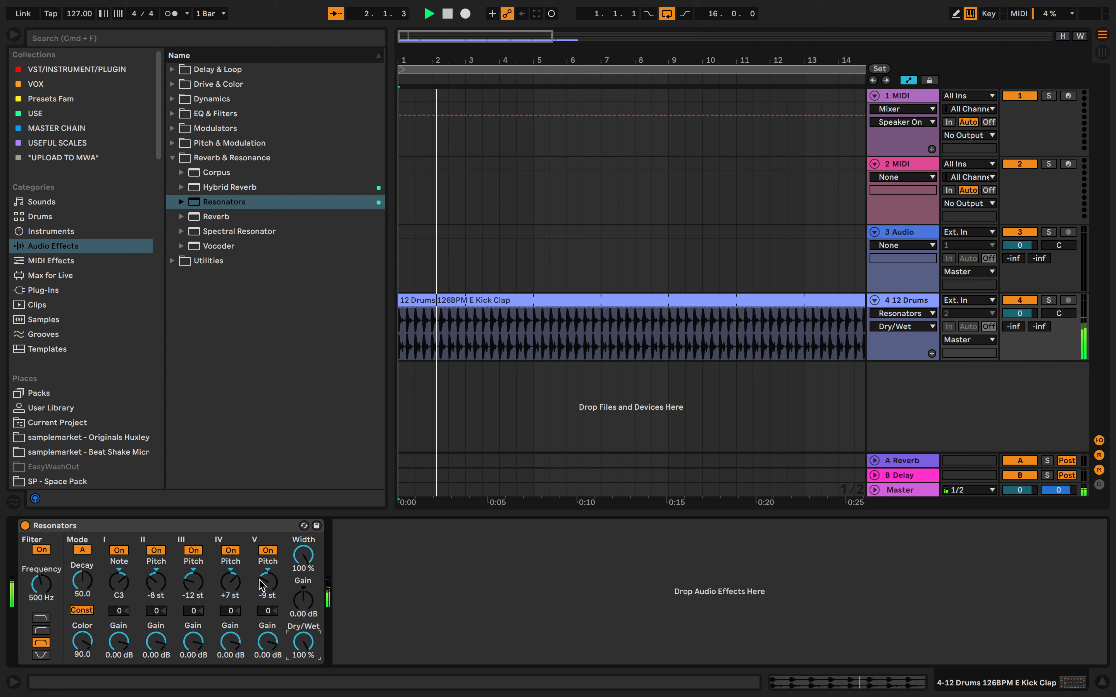
left_click(253, 535)
key("space")
key("Delete")
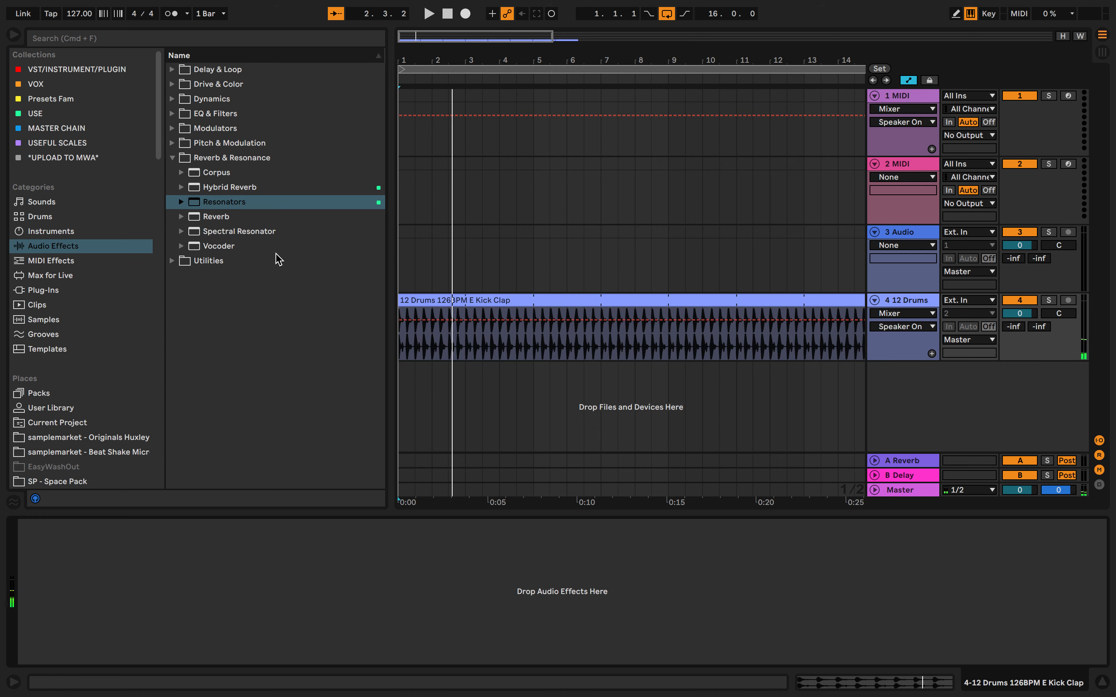
Add Reverb to the drum track, enable Lo Cut, and move its input filter to 1.77 kHz with width 3.69 while auditioning.
double_click(203, 218)
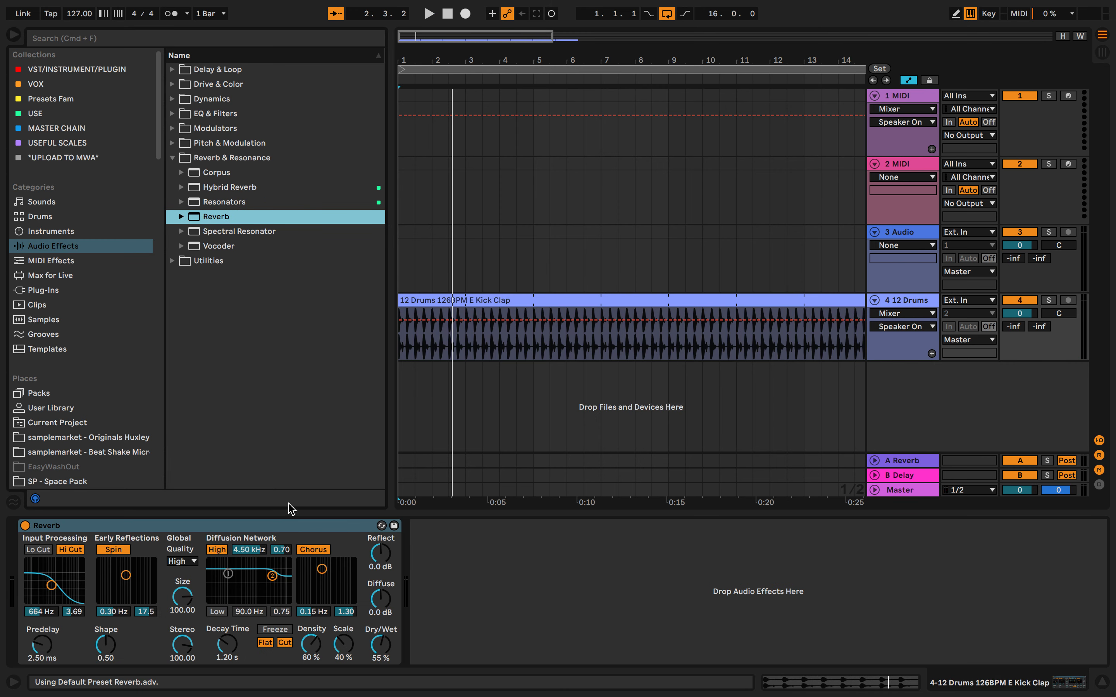
left_click(42, 553)
key("space")
left_click_drag(49, 577, 56, 578)
key("space")
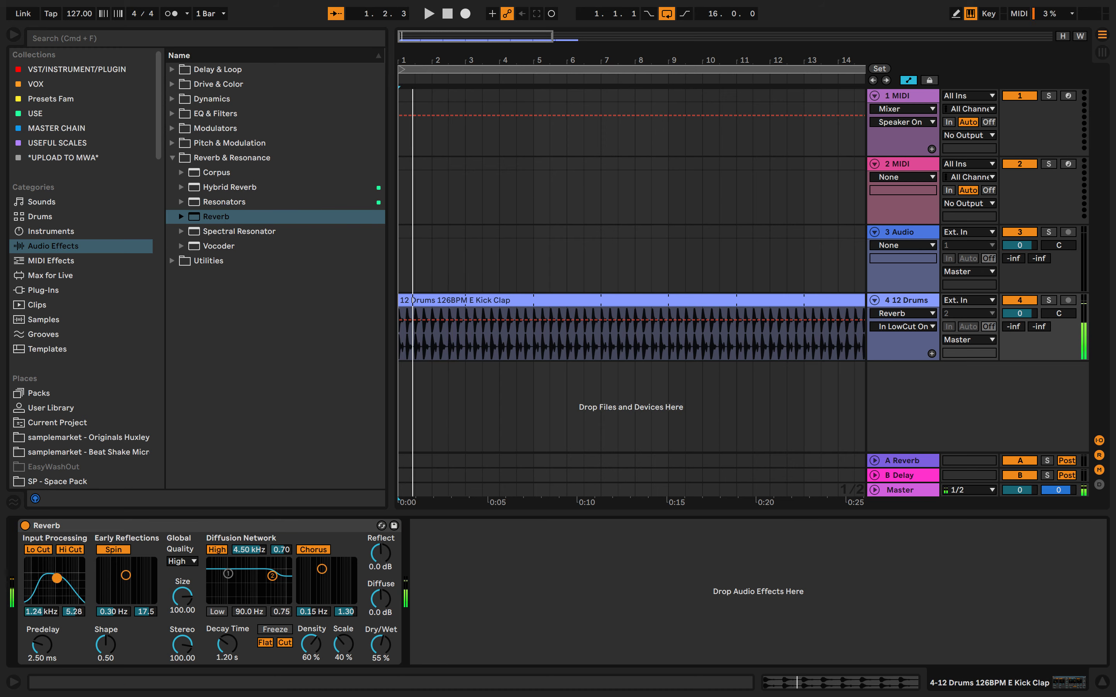
left_click_drag(54, 574, 60, 586)
key("space")
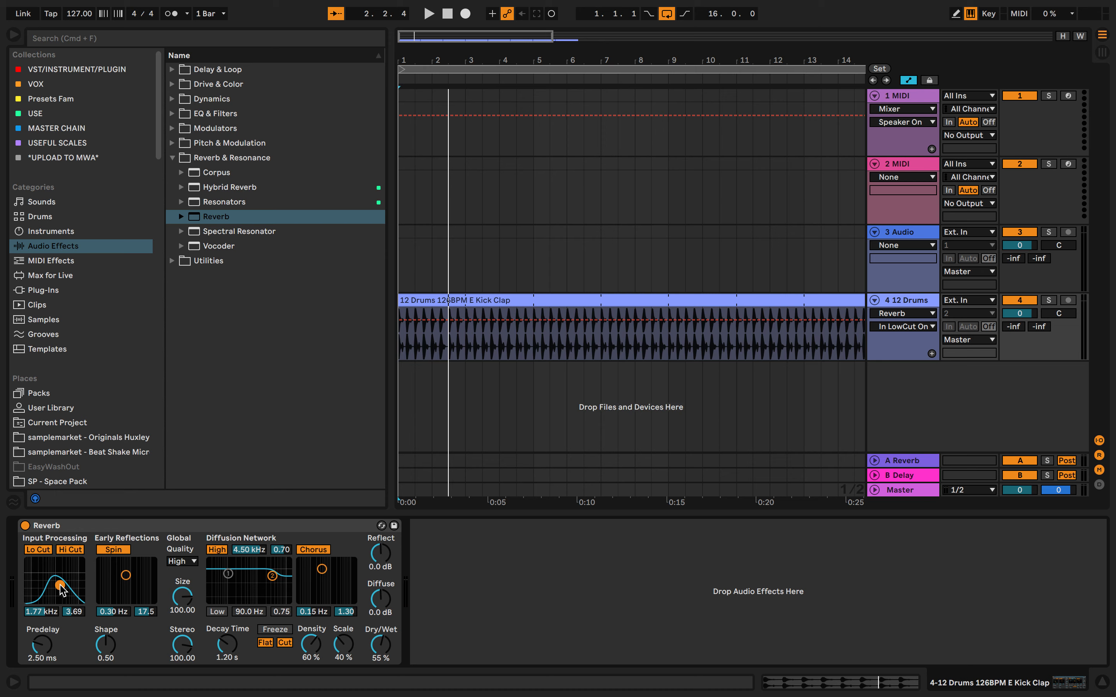
Move Reverb's input filter to 1.24 kHz with width 7.05 while auditioning the loop, and delete the device.
key("space")
left_click_drag(61, 586, 57, 571)
key("space")
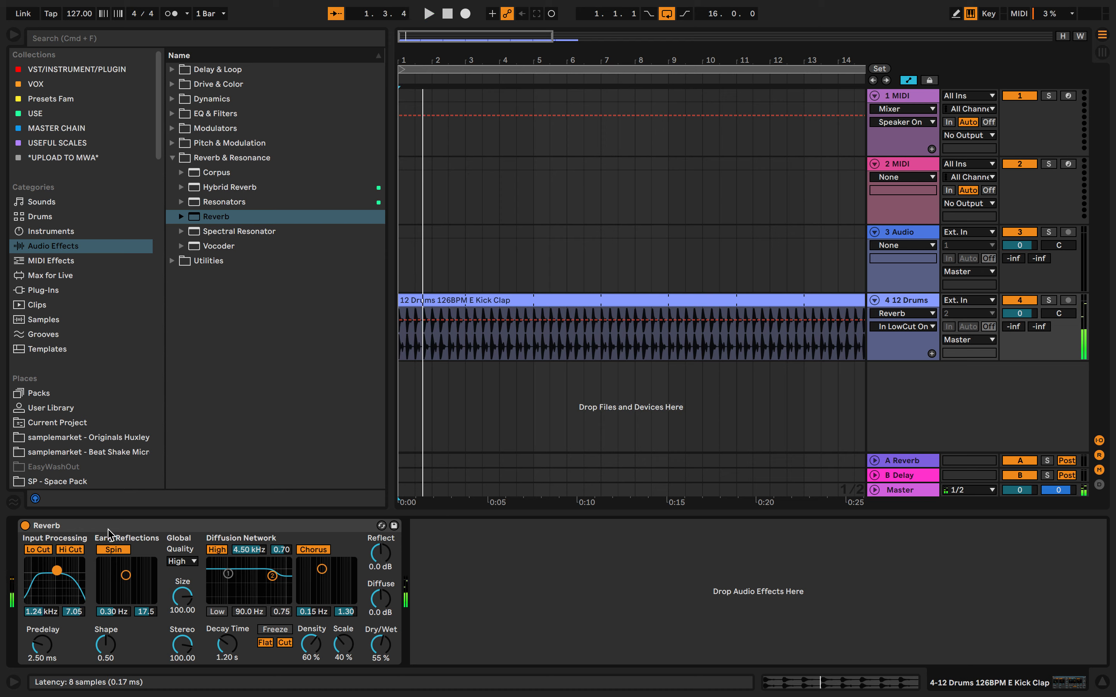
left_click(107, 529)
key("Delete")
Add Spectral Resonator to the drum track, play the loop, and assign the device to the green USE collection.
left_click(181, 232)
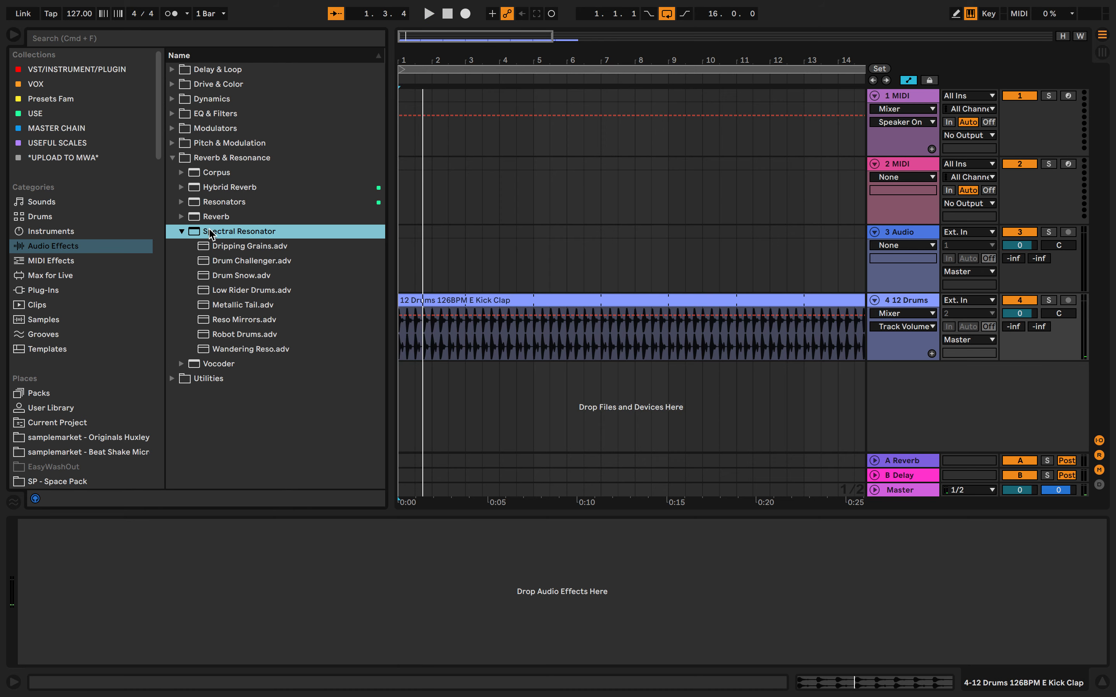
double_click(240, 231)
key("space")
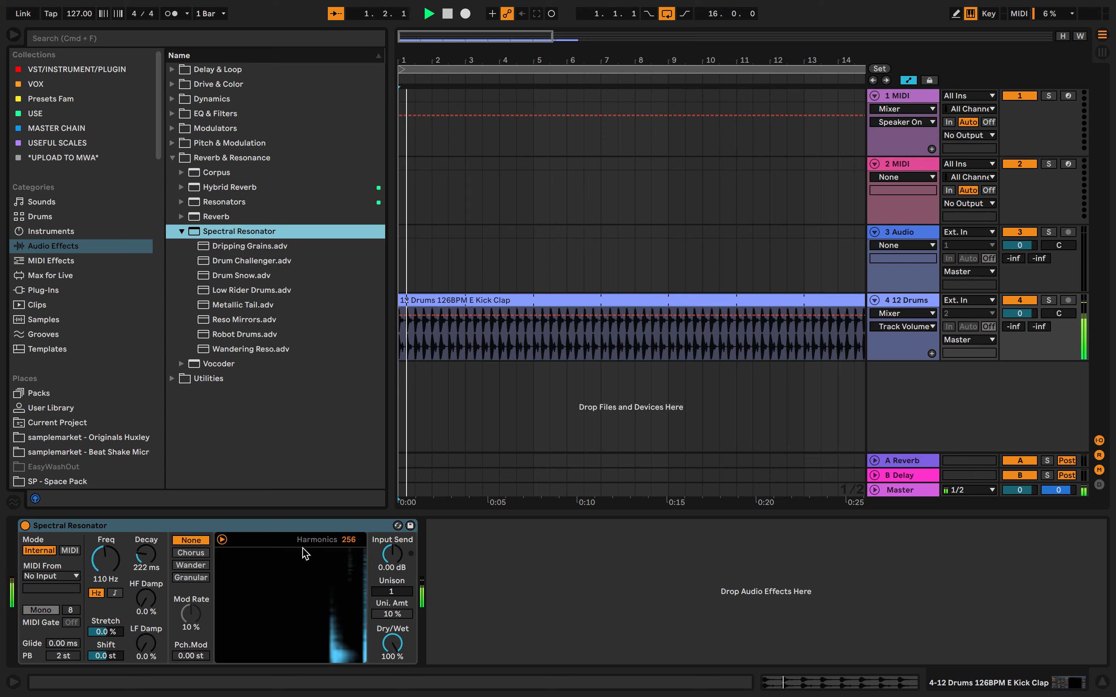
right_click(237, 230)
left_click(278, 314)
Lower Spectral Resonator's Dry/Wet to 0 %, switch its modulation to Chorus, and raise Dry/Wet to 97 % during playback.
left_click_drag(392, 643, 392, 692)
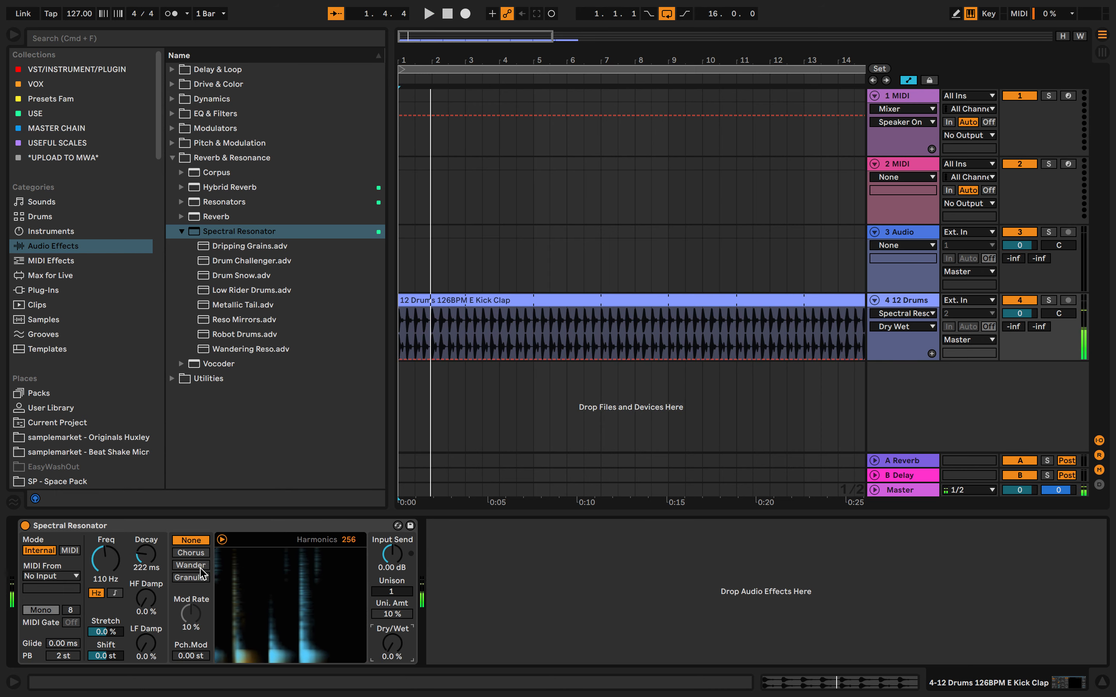
left_click(191, 552)
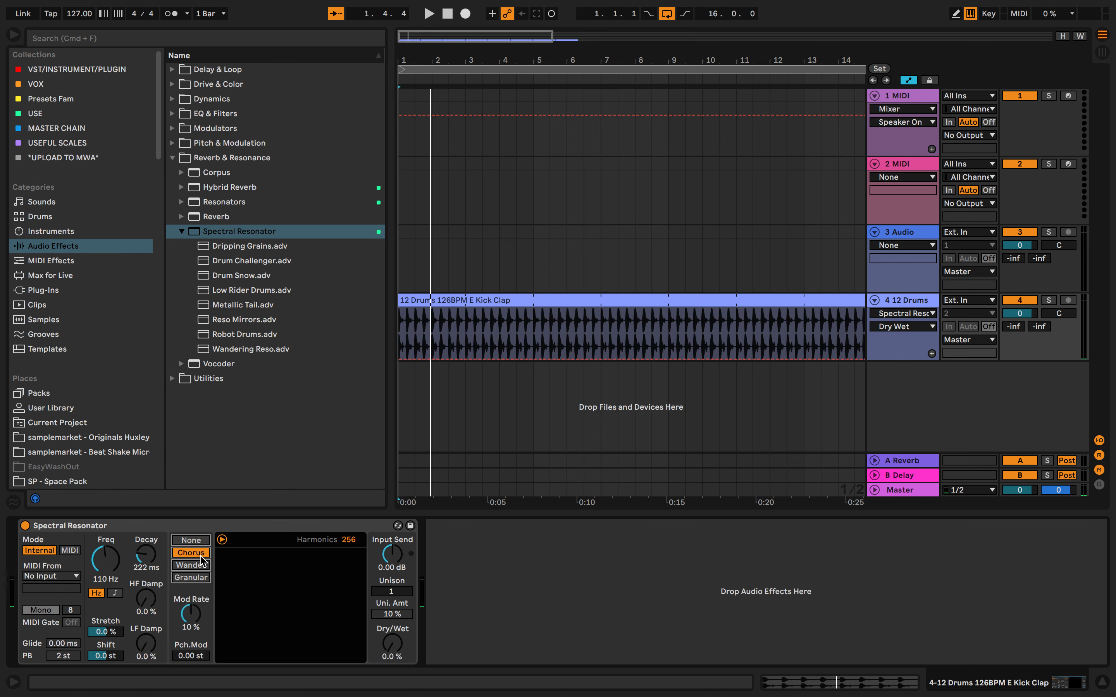
key("space")
left_click_drag(393, 646, 392, 603)
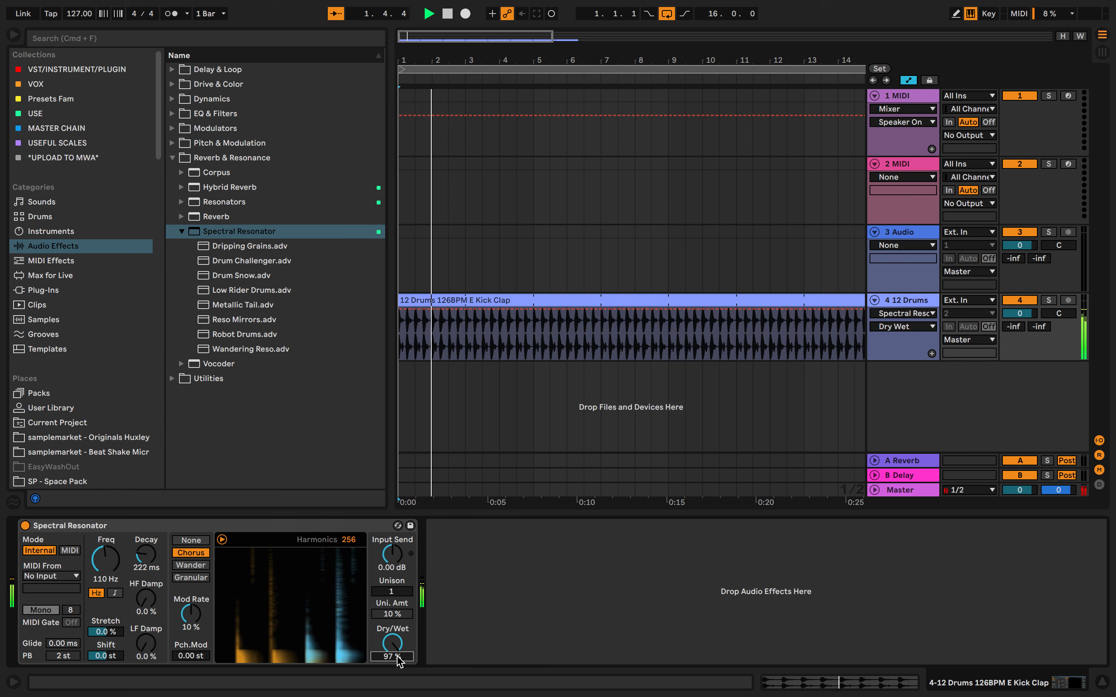
Switch Spectral Resonator's modulation to Granular and set Dry/Wet to 60 % and Mod Rate to 0.9 %.
left_click(191, 578)
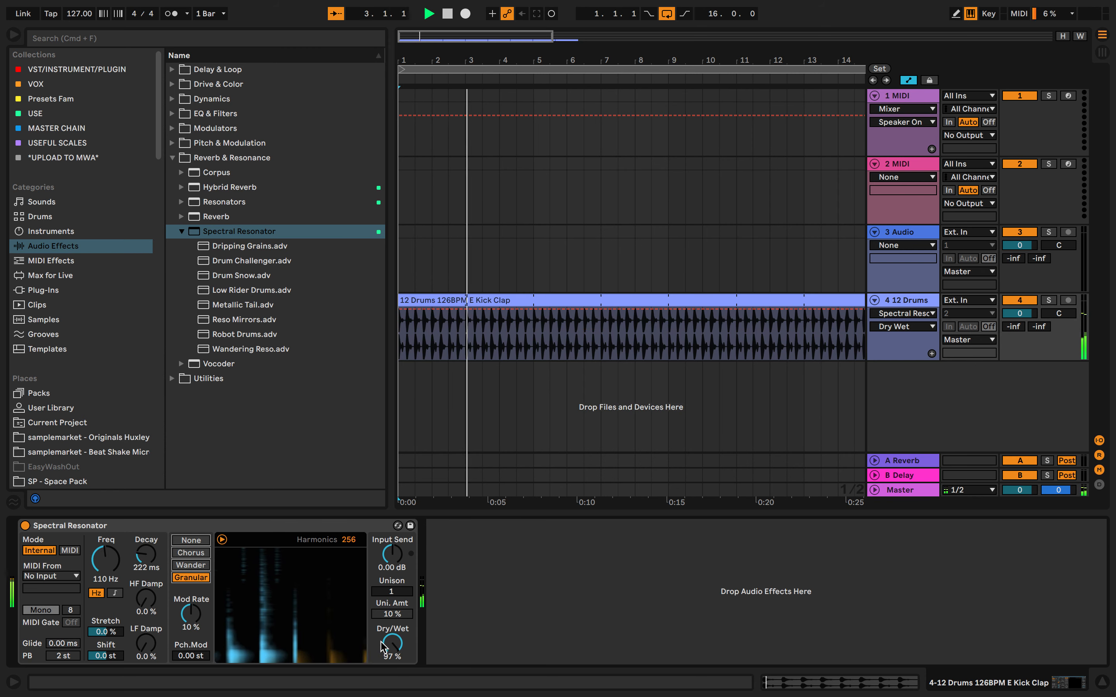
left_click_drag(392, 644, 392, 676)
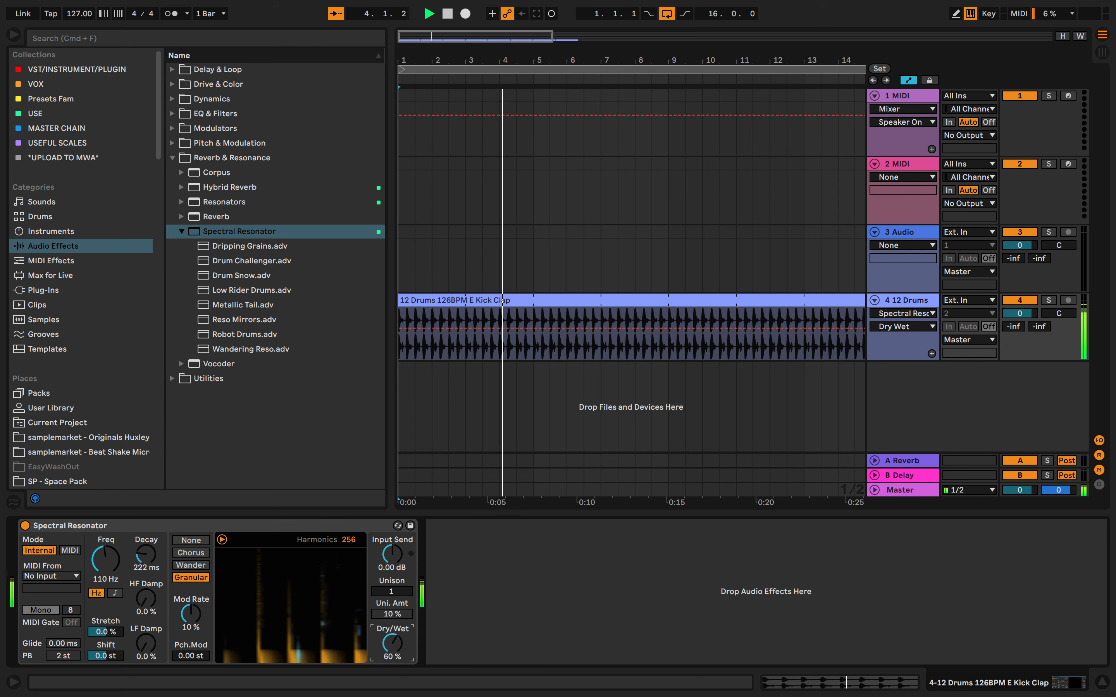
left_click_drag(191, 614, 191, 559)
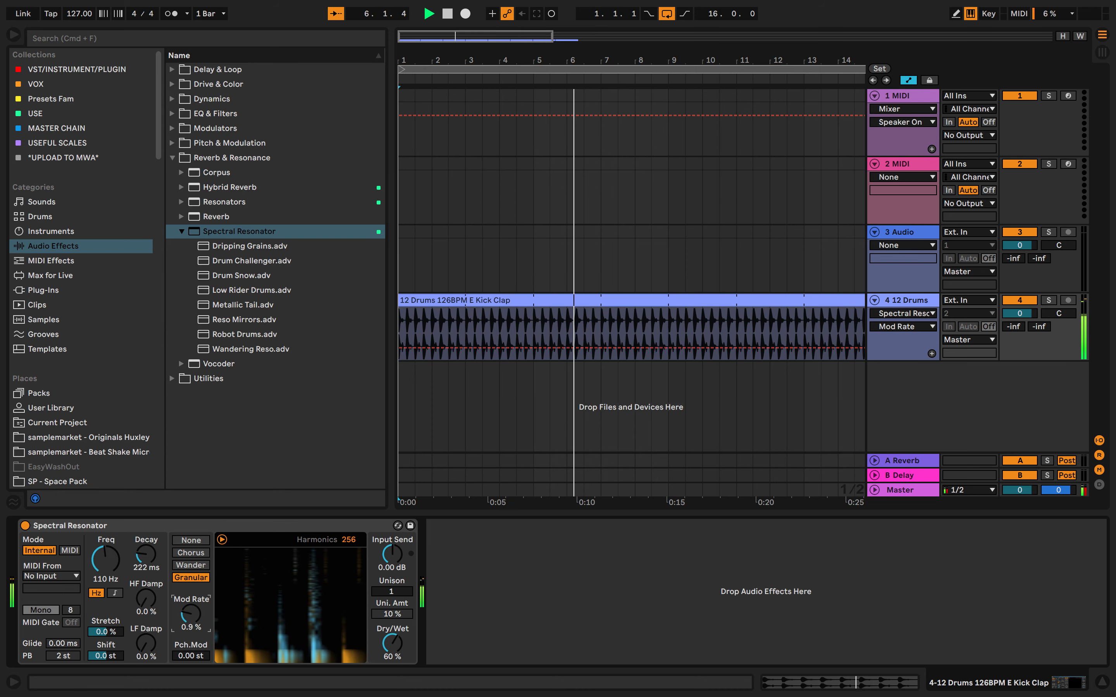
Stop playback, delete Spectral Resonator from the drum track, and collapse its preset list.
key("space")
left_click(334, 525)
key("Delete")
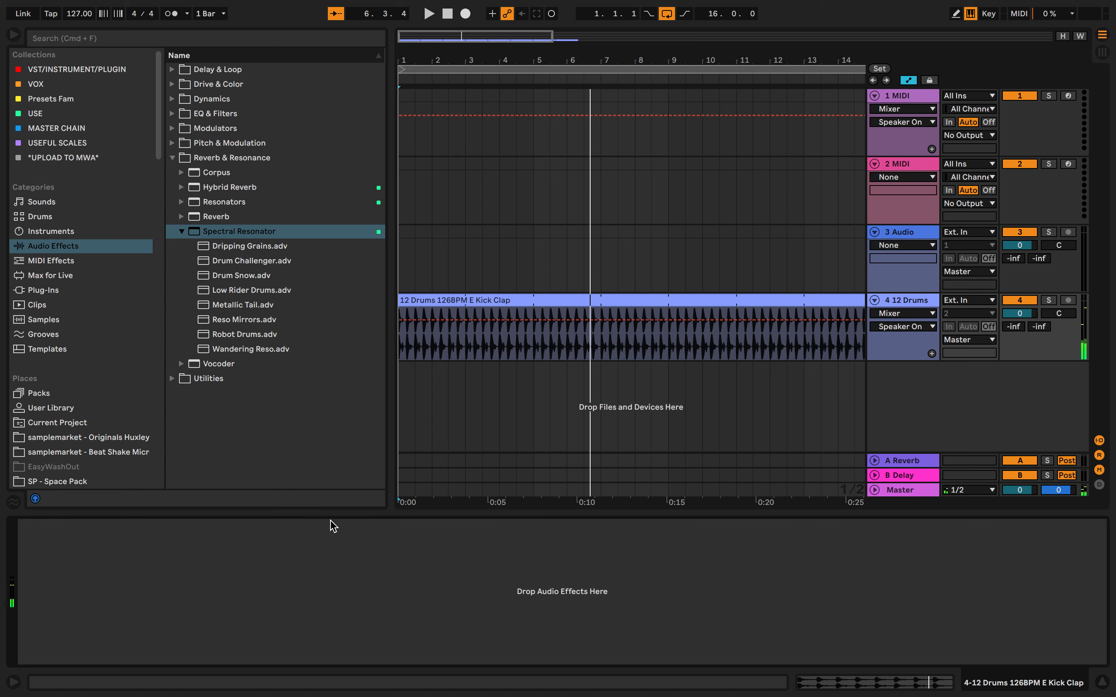
left_click(181, 232)
Expand the Vocoder presets, add Vocoder with its default settings to the drum track, and play the loop.
left_click(181, 246)
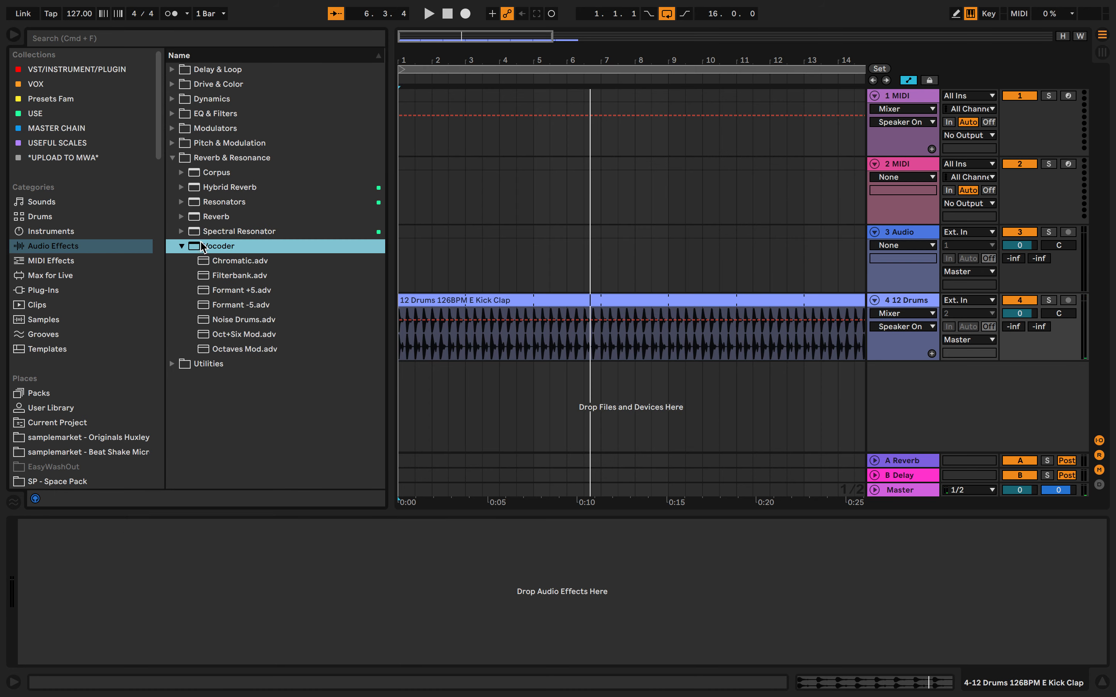
double_click(205, 247)
key("space")
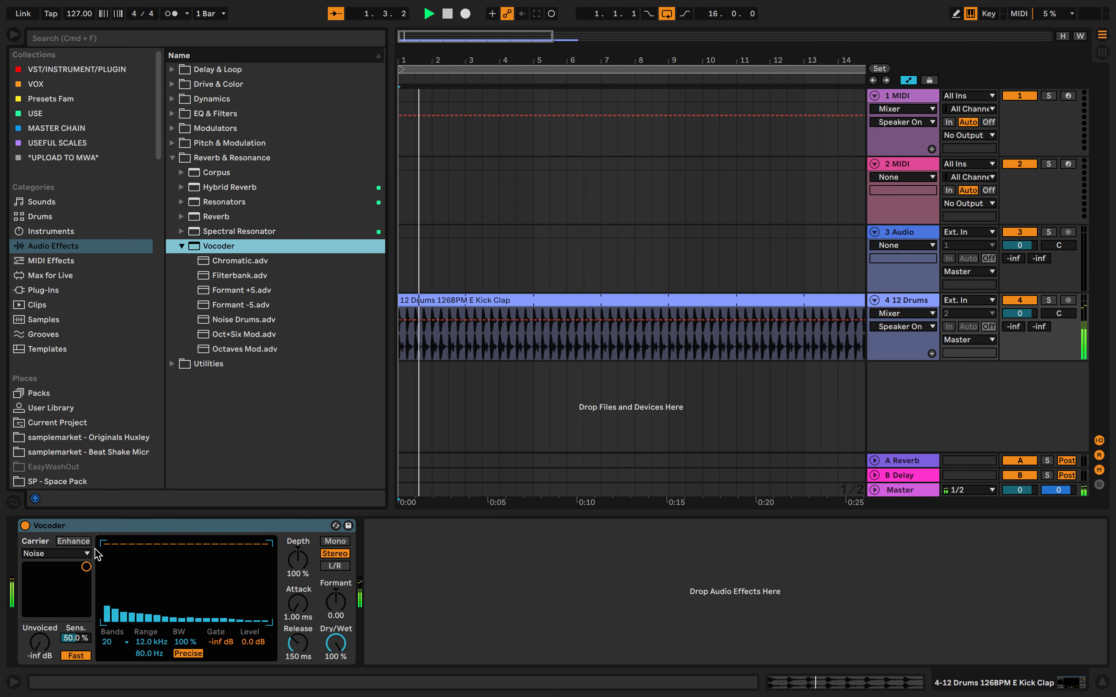
Try Vocoder's External carrier, switch to Pitch Tracking with the pulse oscillator beside the sawtooth, and vary Dry/Wet between 75 % and 100 %.
left_click(85, 556)
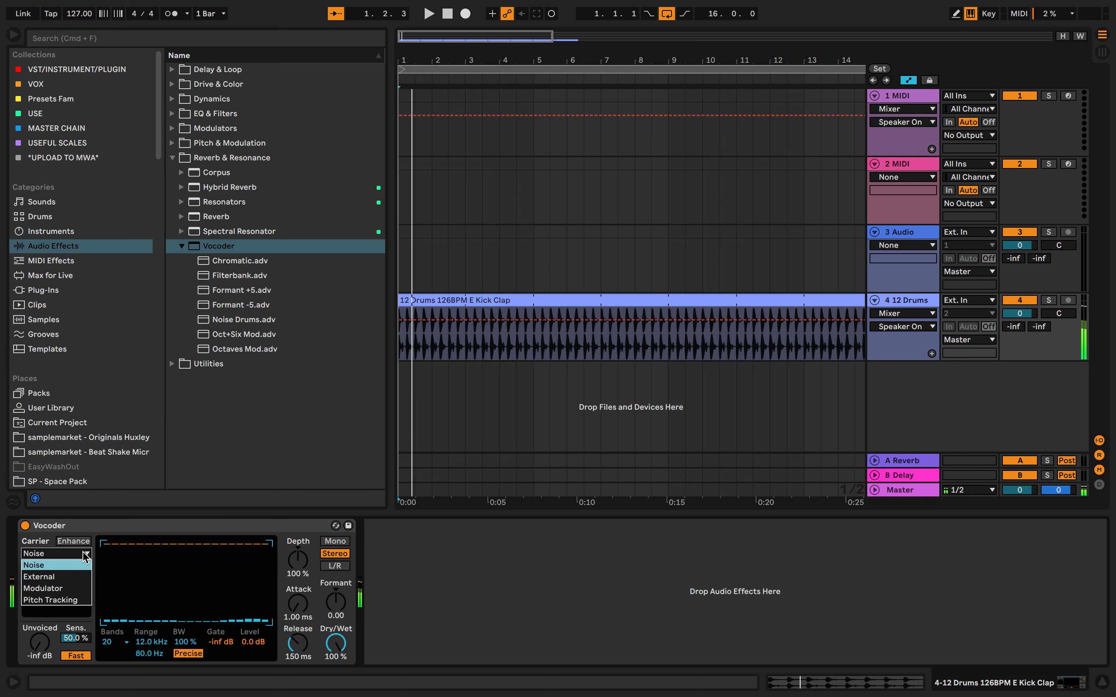
left_click(78, 577)
left_click(81, 556)
left_click(69, 600)
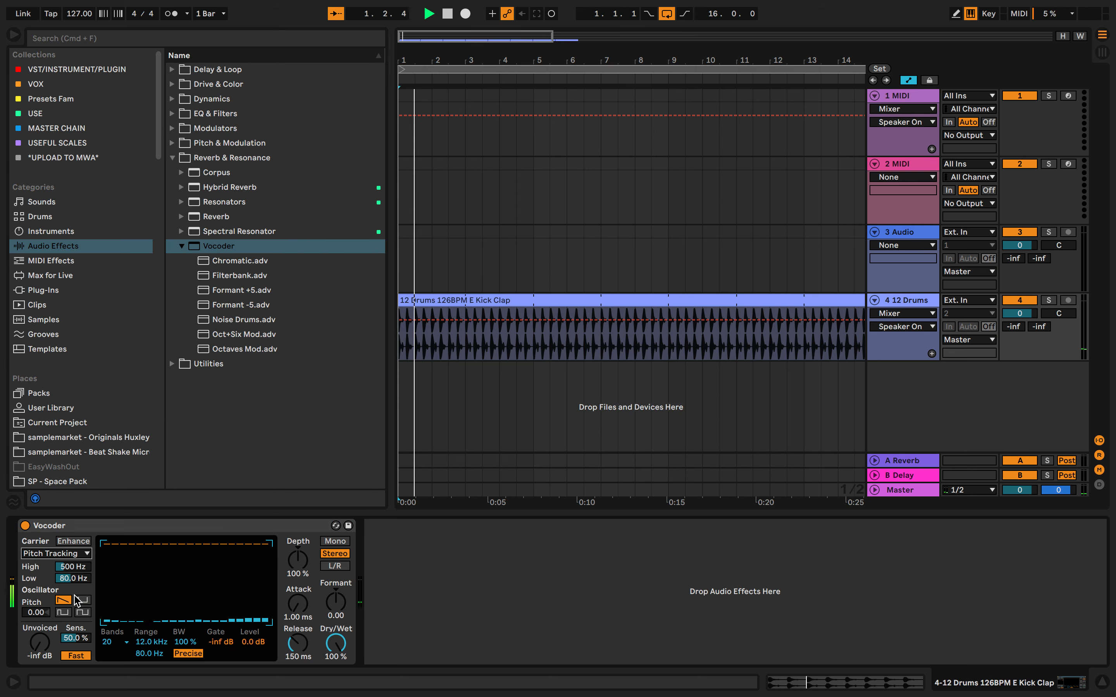
left_click(73, 554)
left_click(81, 600)
left_click(341, 648)
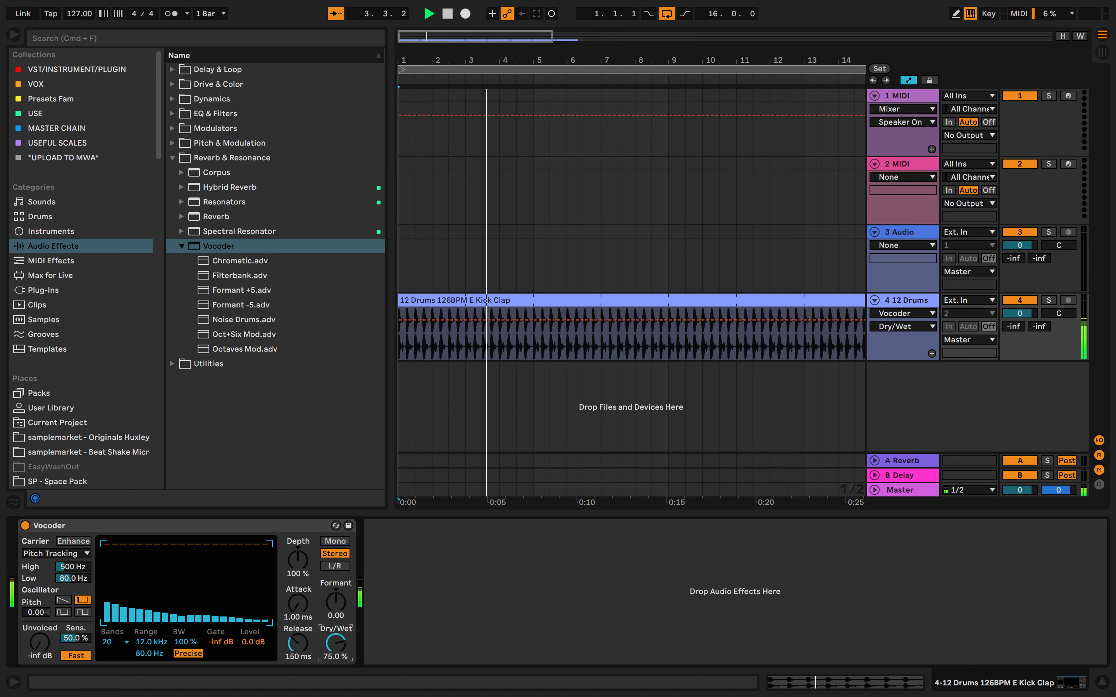
Delete Vocoder from the drum track and collapse its preset list and the Reverb & Resonance folder.
left_click(218, 537)
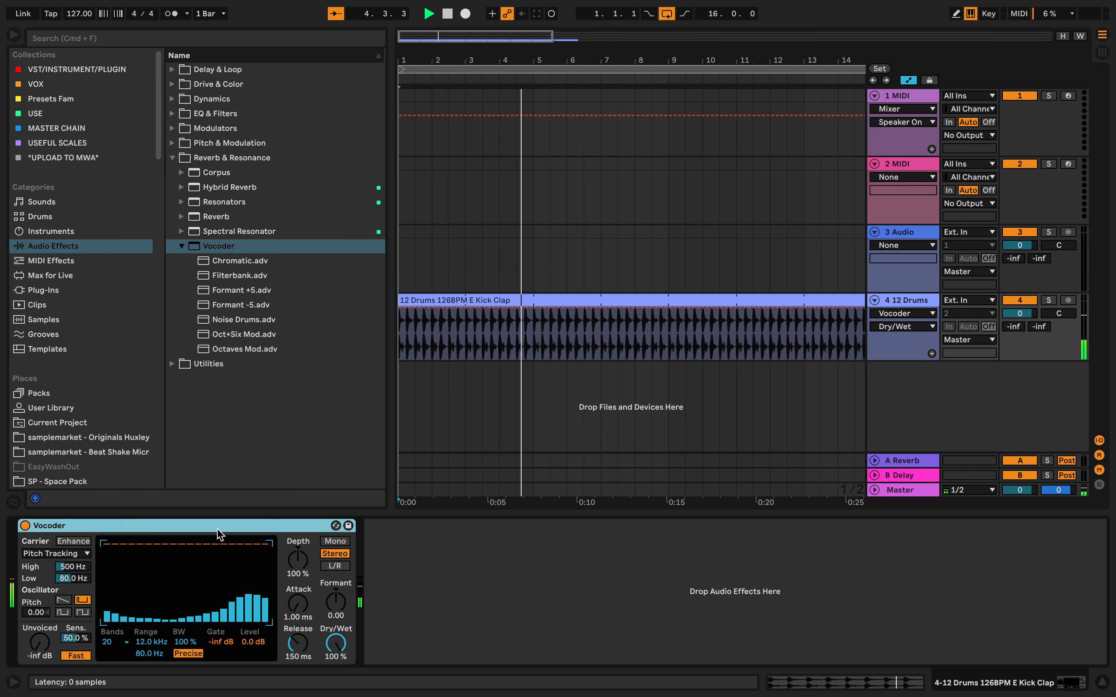
key("Delete")
left_click(182, 246)
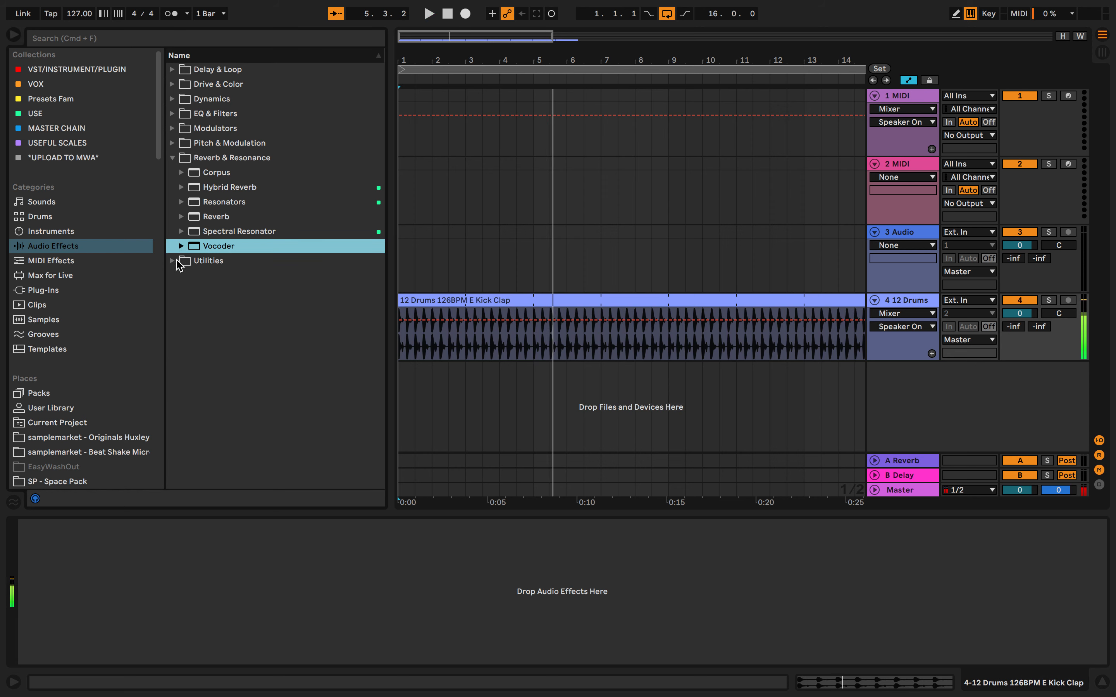
left_click(179, 261)
left_click(213, 164)
left_click(173, 157)
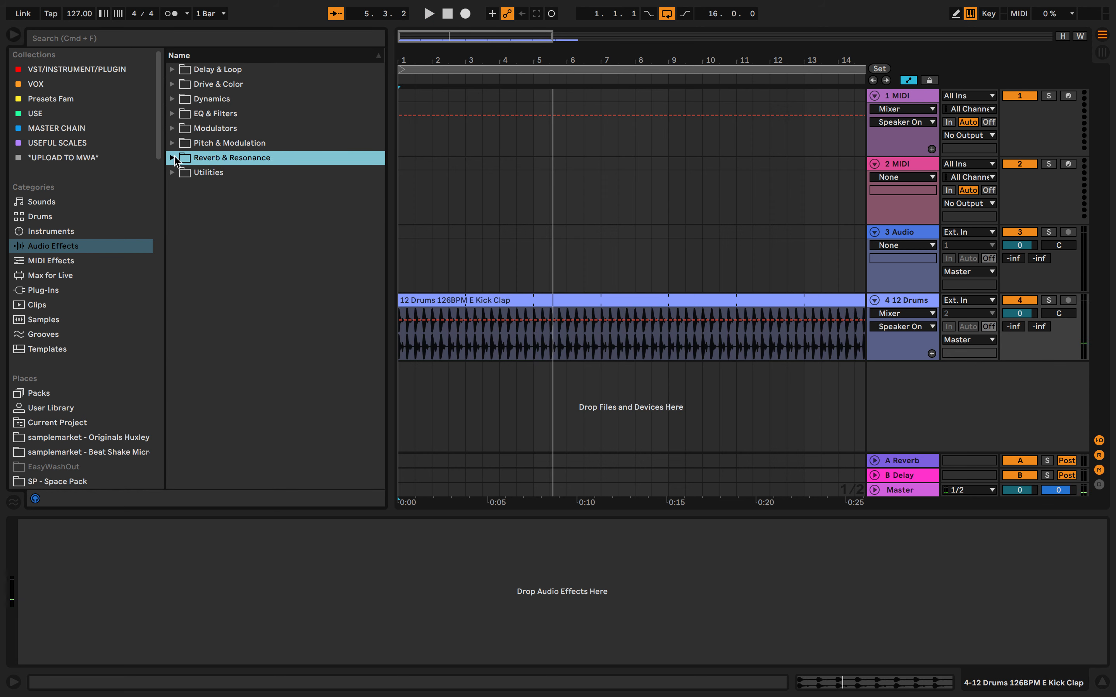
left_click(173, 172)
left_click(174, 172)
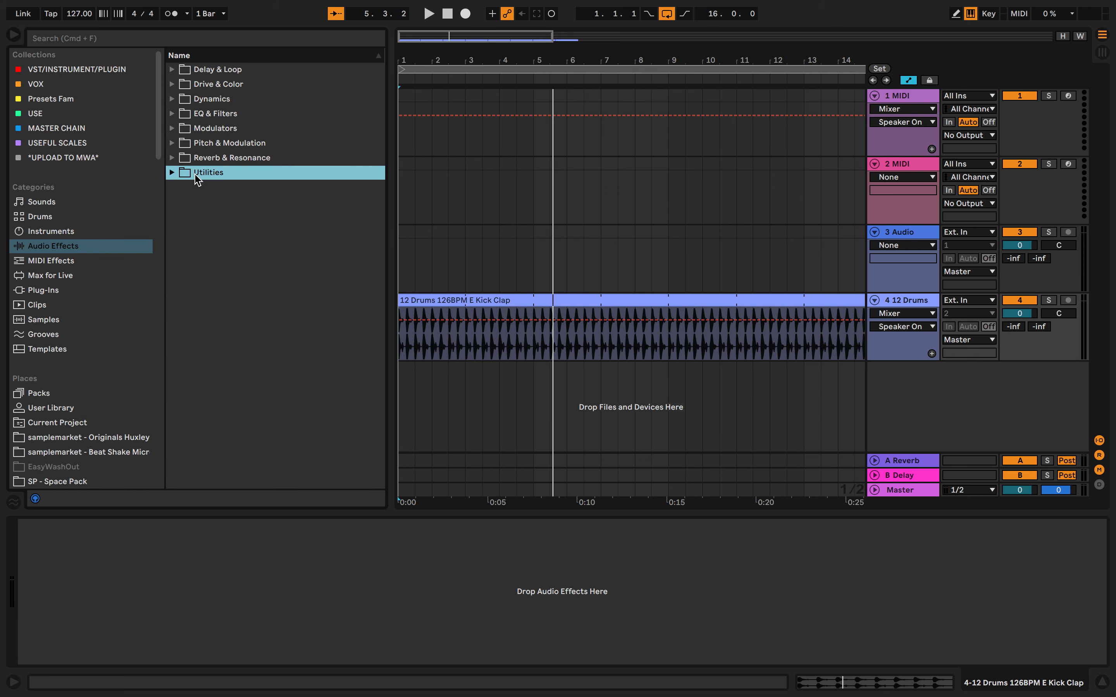
Expand the Utilities folder, add an empty Audio Effect Rack to the drum track, and play the loop briefly.
left_click(172, 173)
left_click(204, 203)
double_click(211, 189)
key("space")
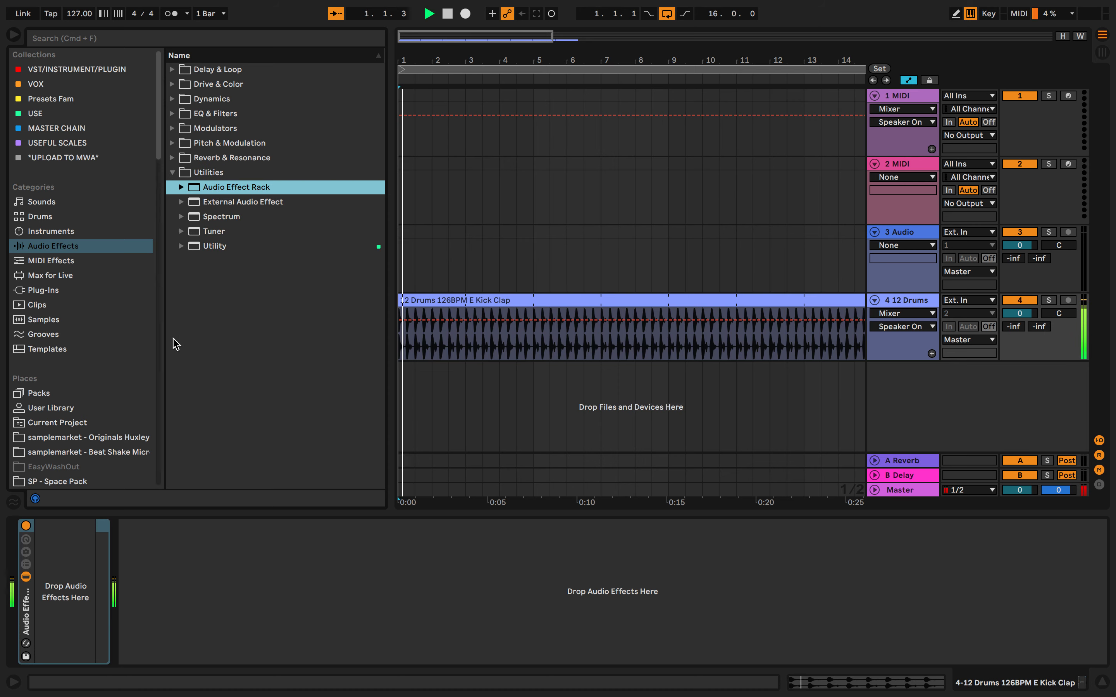
left_click(51, 569)
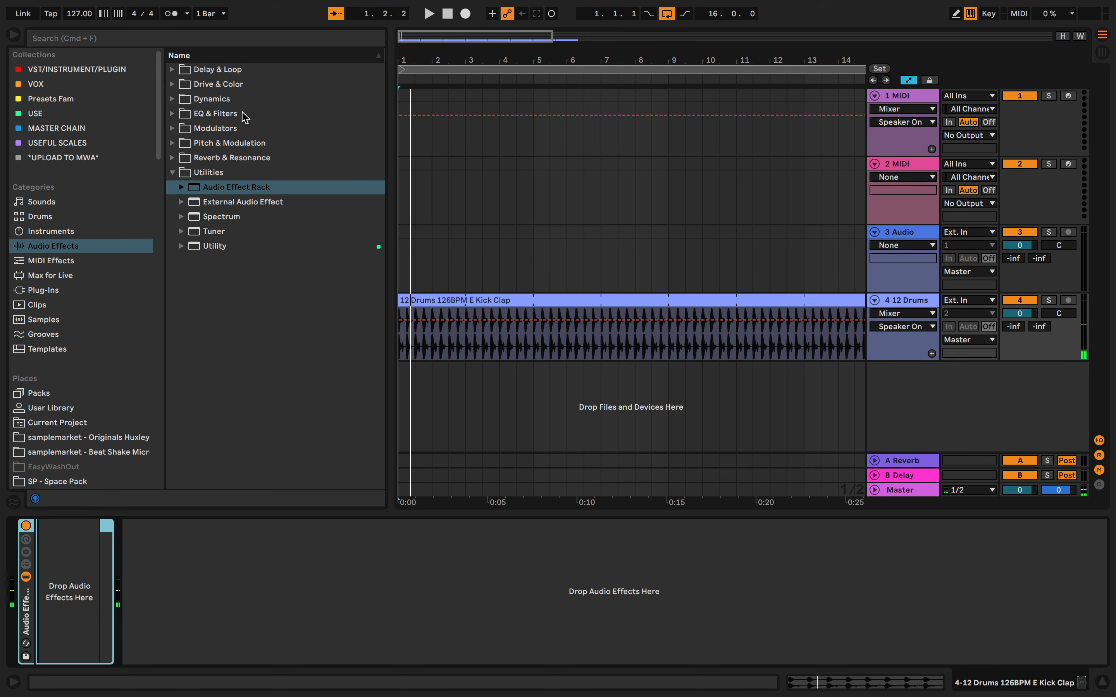
Add Amp from Drive & Color and Reverb from Reverb & Resonance to the drum track after the rack.
left_click(180, 87)
double_click(210, 99)
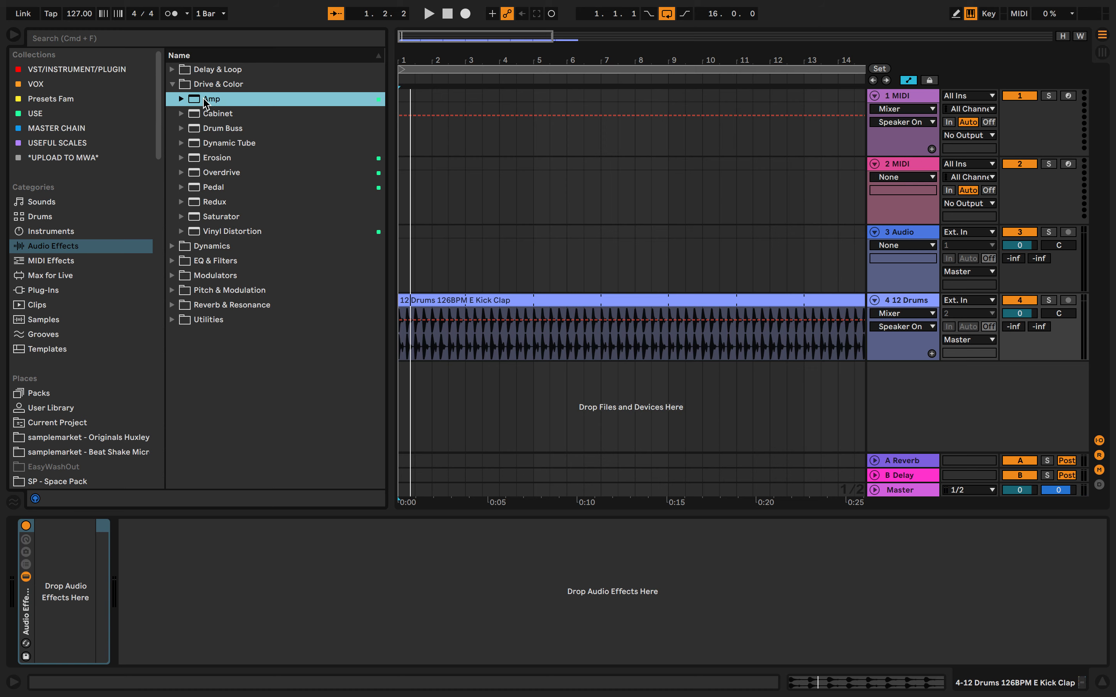
left_click(179, 290)
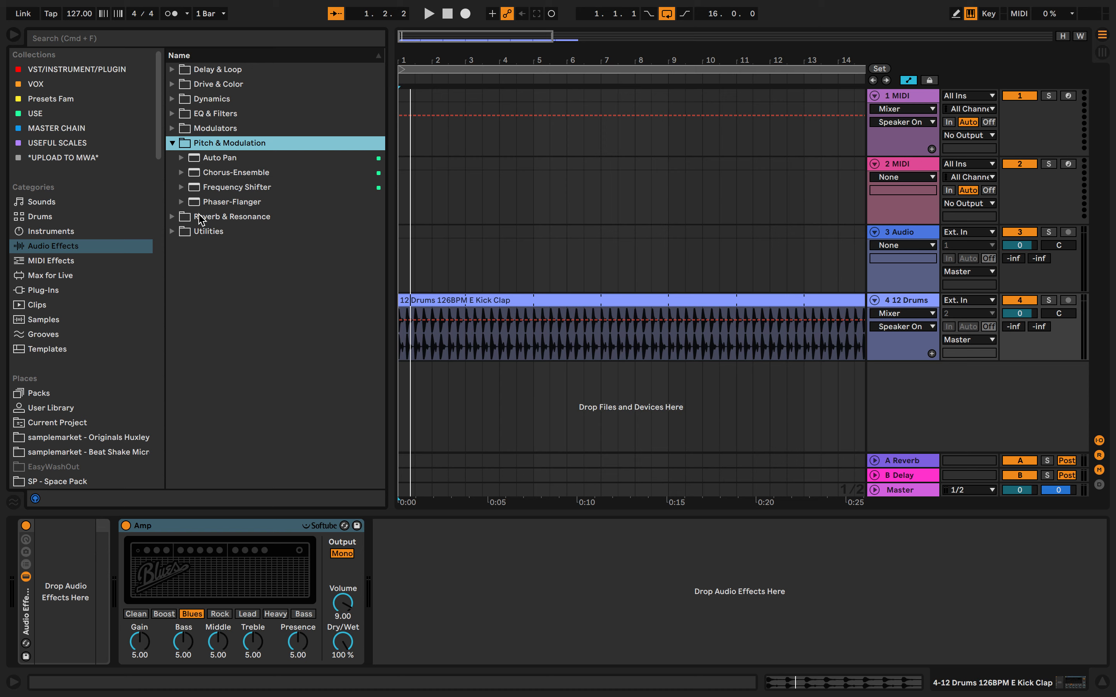
left_click(201, 217)
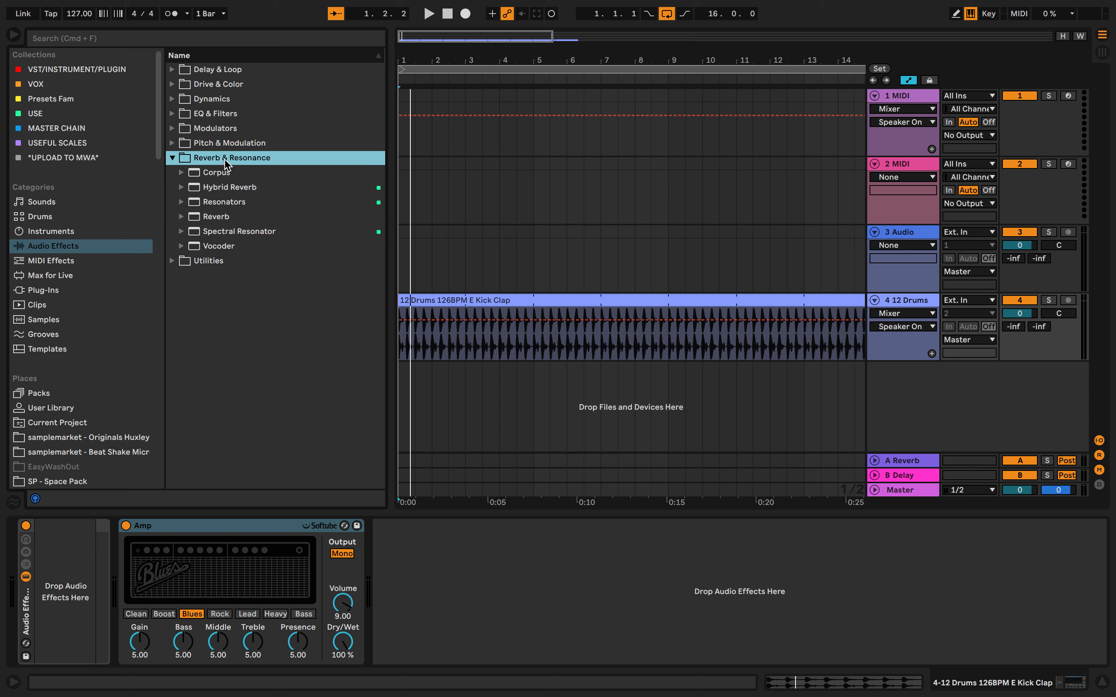
left_click(225, 164)
left_click(182, 161)
double_click(213, 216)
Move Amp and Reverb into the Audio Effect Rack, and show and hide the rack's macro controls.
left_click_drag(245, 523, 75, 570)
left_click_drag(556, 527, 282, 579)
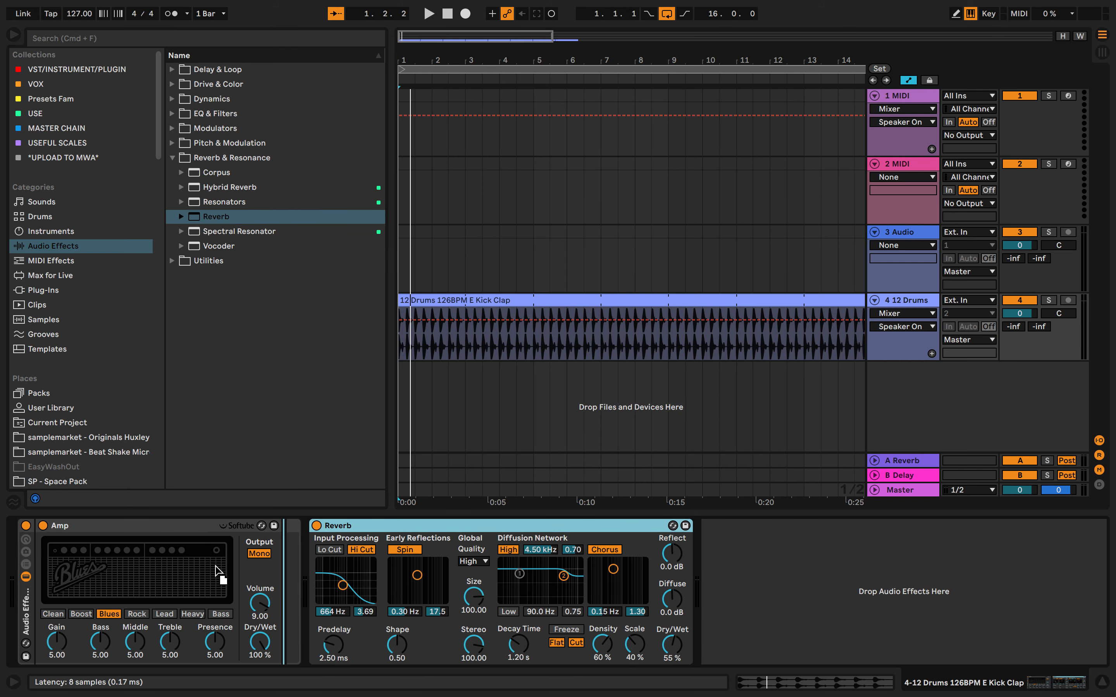
left_click(26, 540)
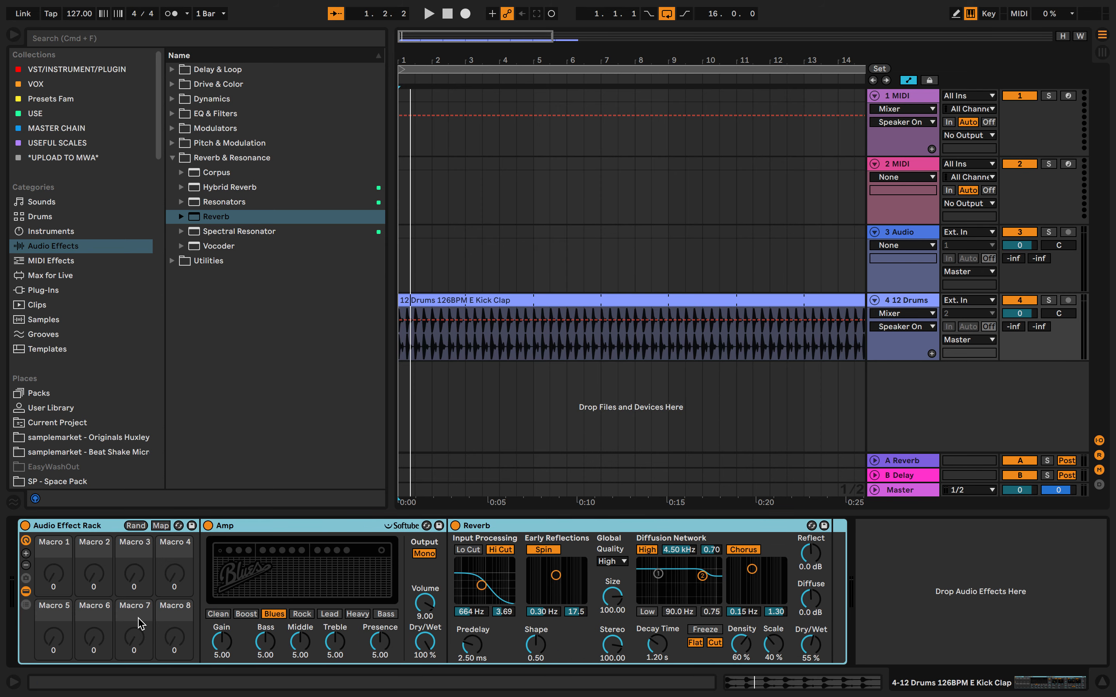
left_click(26, 542)
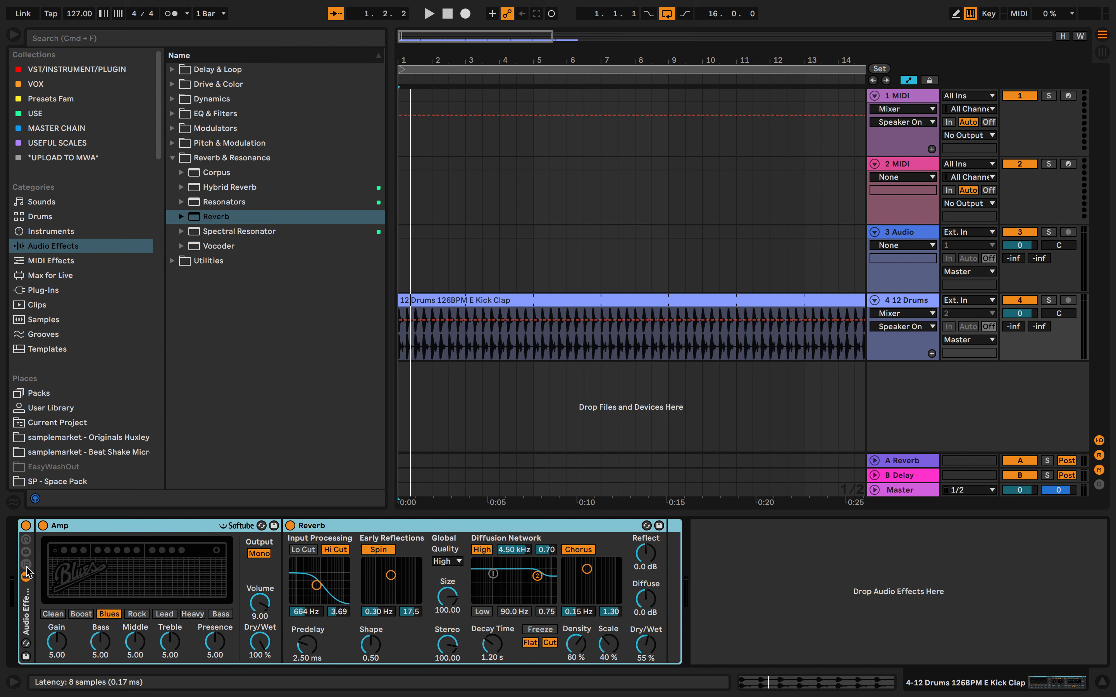
Show and hide the Audio Effect Rack's macro variations, chain list and devices views.
left_click(27, 554)
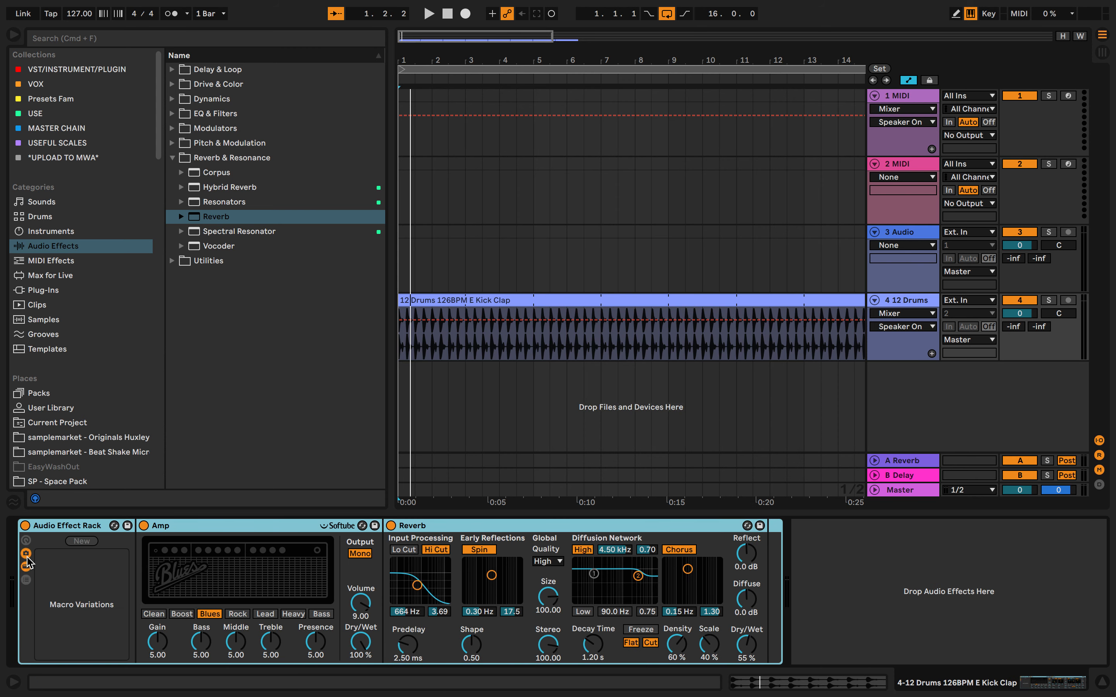
left_click(26, 554)
left_click(26, 554)
left_click(26, 567)
left_click(27, 566)
left_click(27, 555)
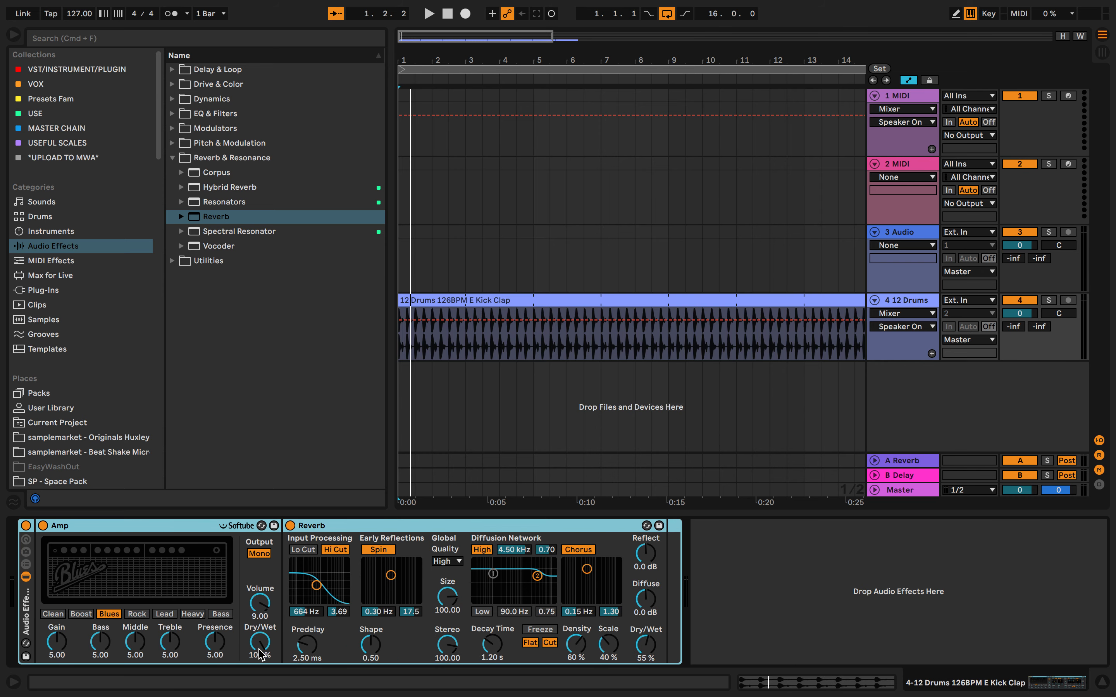
Show the rack's macro controls and map the Dry/Wet of both Amp and Reverb to Macro 1.
left_click(26, 540)
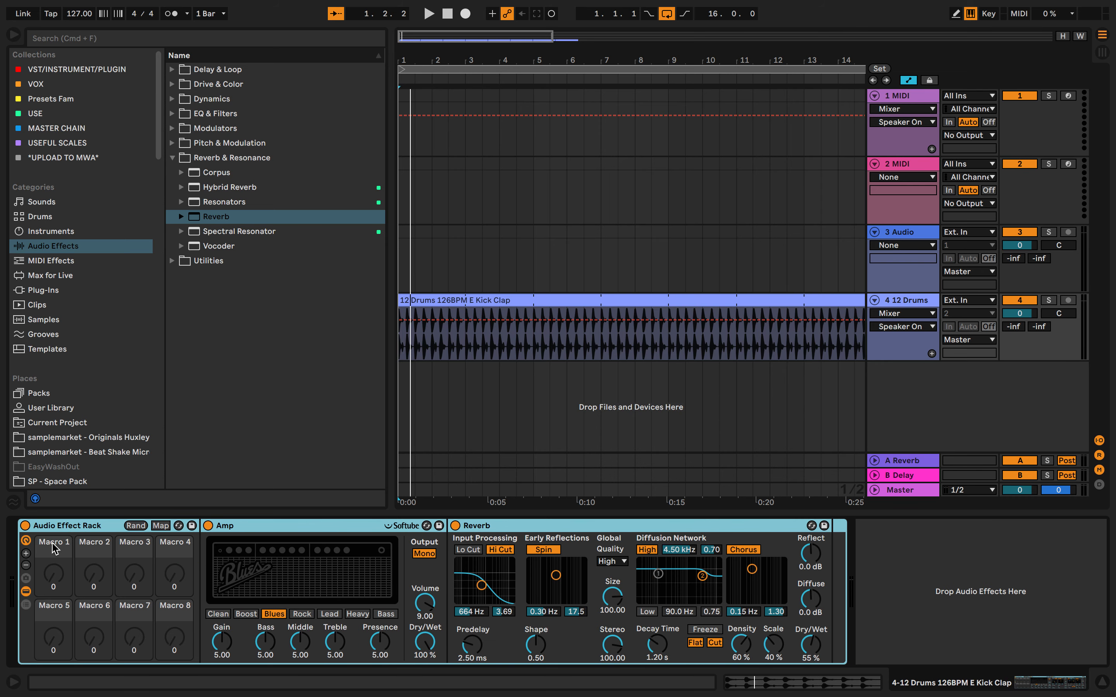
right_click(432, 643)
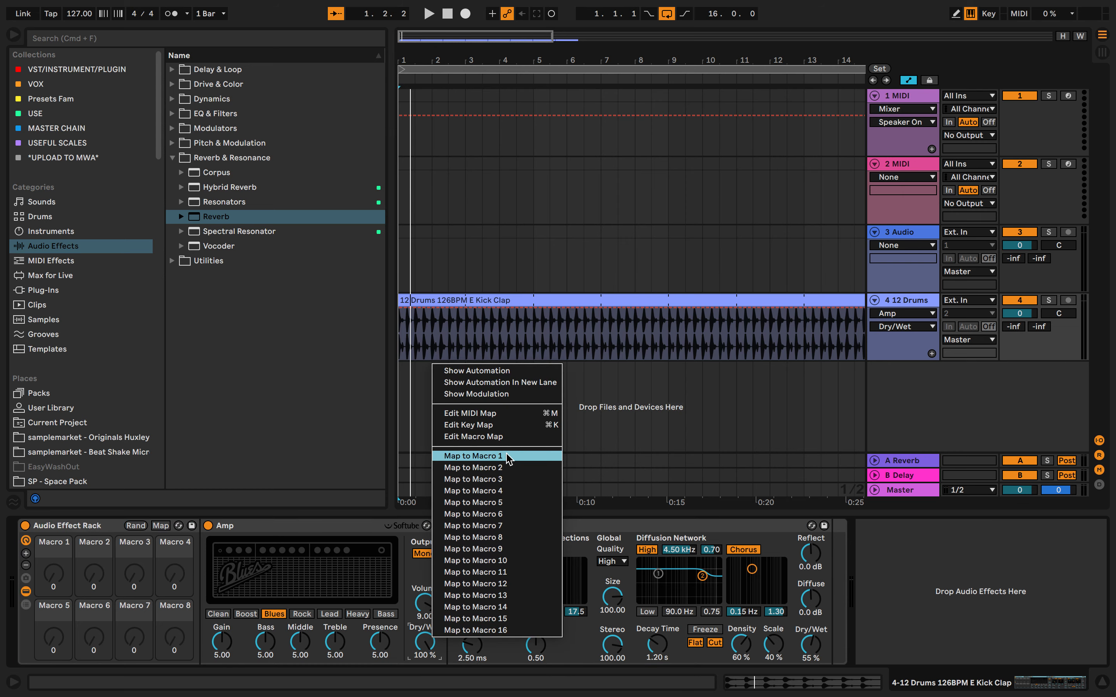
left_click(465, 453)
right_click(810, 647)
left_click(879, 461)
Play the loop while sweeping the rack's Dry/Wet macro up and down, leaving it at 25.
left_click_drag(54, 573, 53, 645)
key("space")
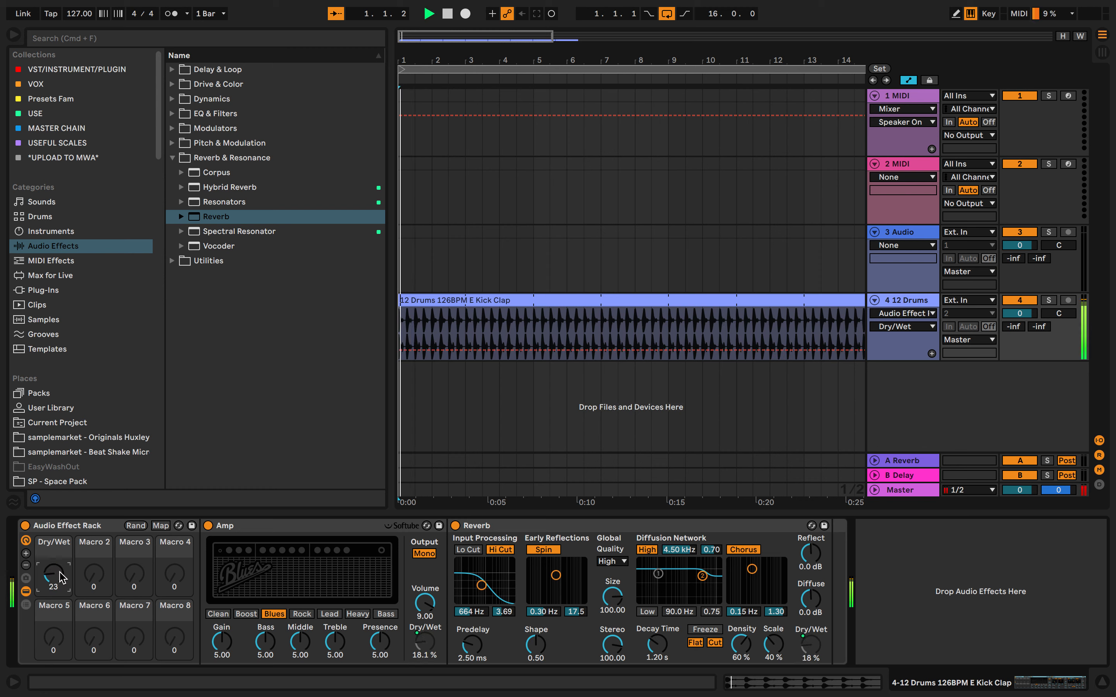
mouse_move(60, 571)
left_mouse_down()
mouse_move(60, 484)
mouse_move(60, 575)
left_mouse_up()
key("space")
left_click_drag(60, 574, 59, 537)
key("space")
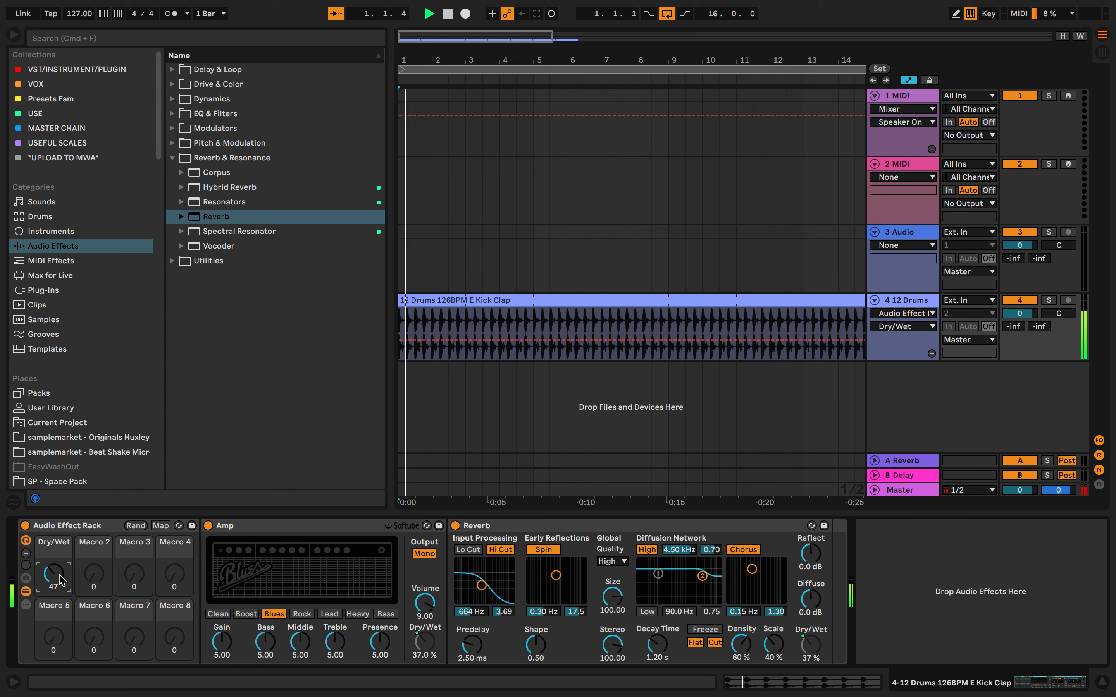
left_click_drag(63, 582, 63, 600)
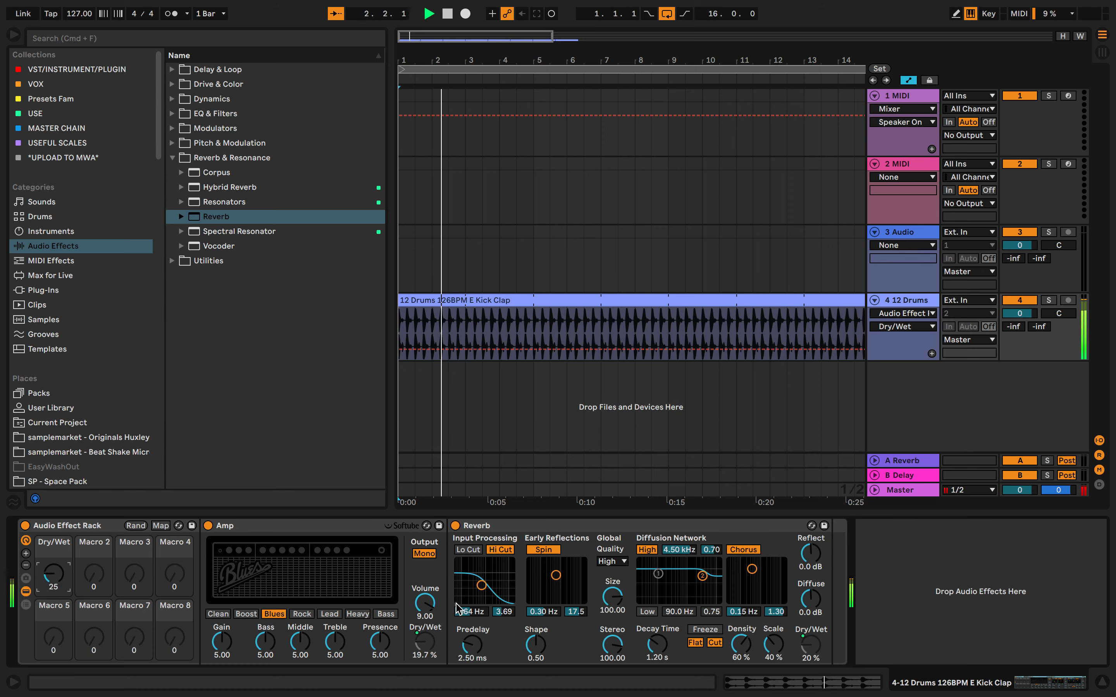
key("space")
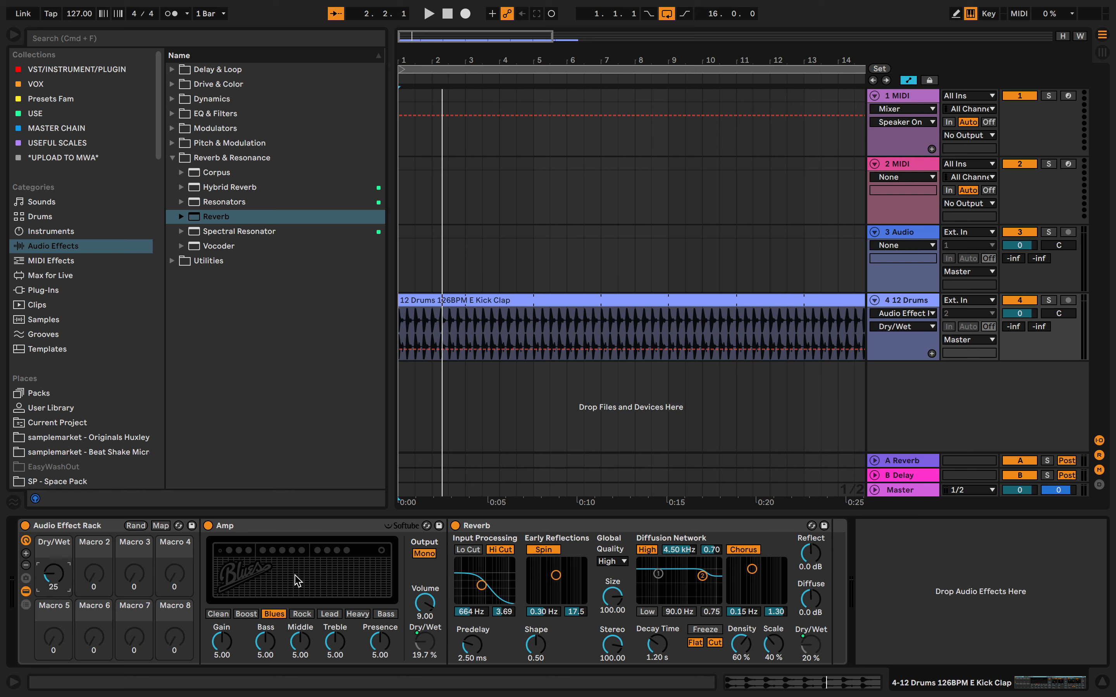
Map Amp's Volume to Macro 2 and vary that macro while the loop plays.
right_click(436, 599)
left_click(510, 434)
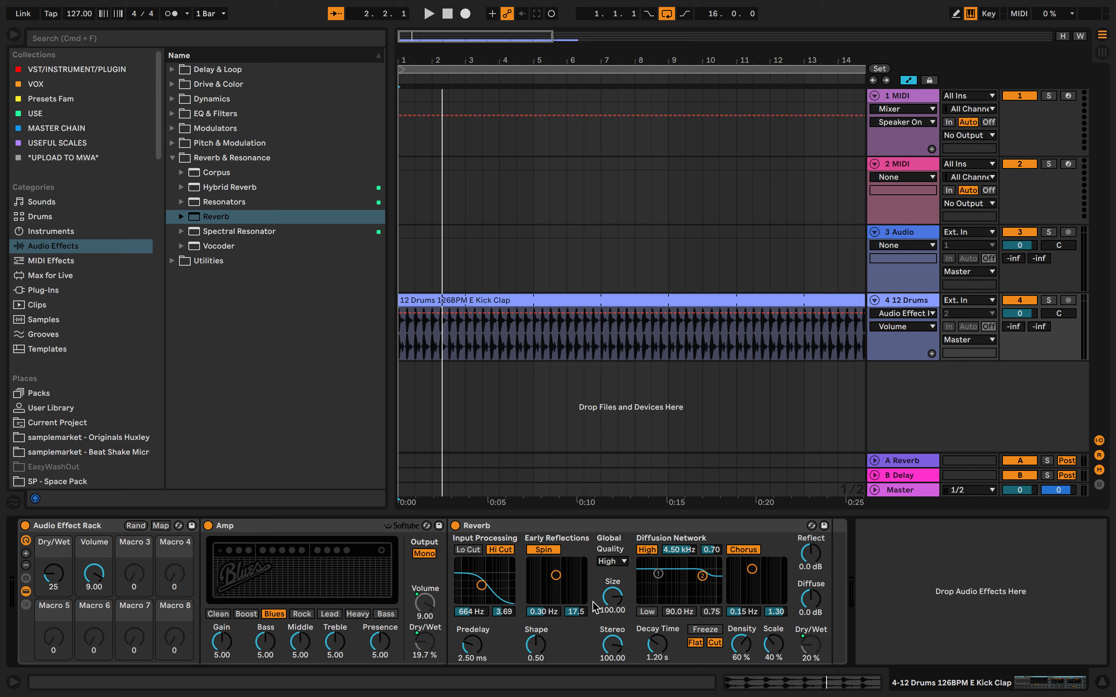
key("space")
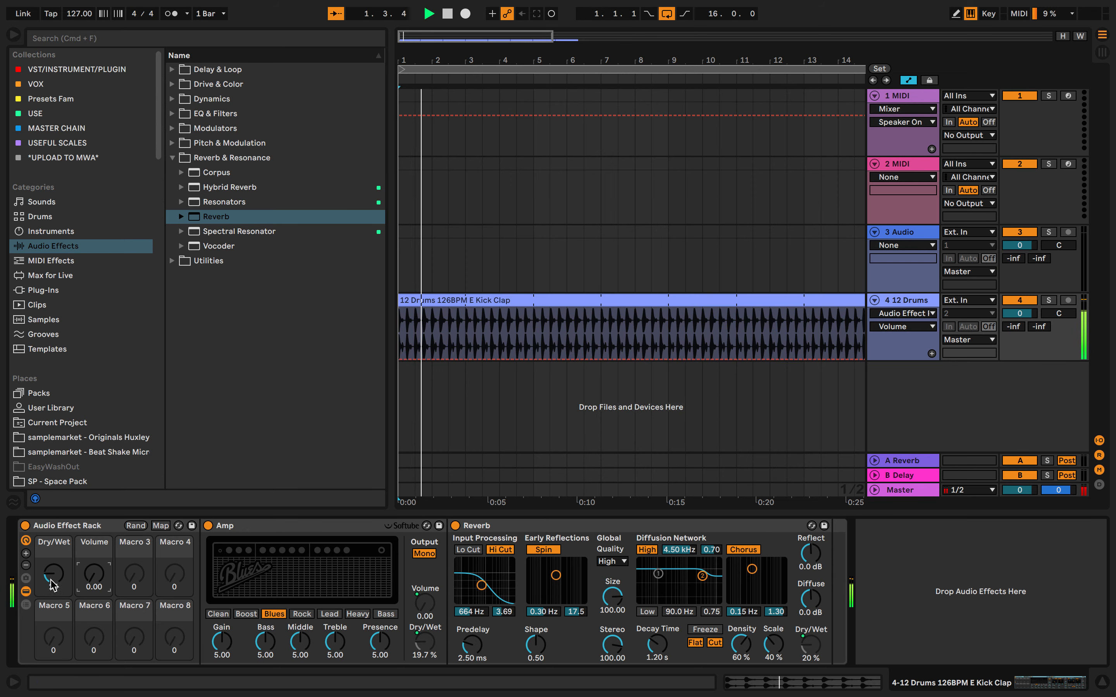
left_click_drag(92, 577, 92, 525)
key("space")
Delete the Audio Effect Rack from the drum track, collapse the Reverb & Resonance folder and expand Utilities.
left_click(99, 533)
key("Delete")
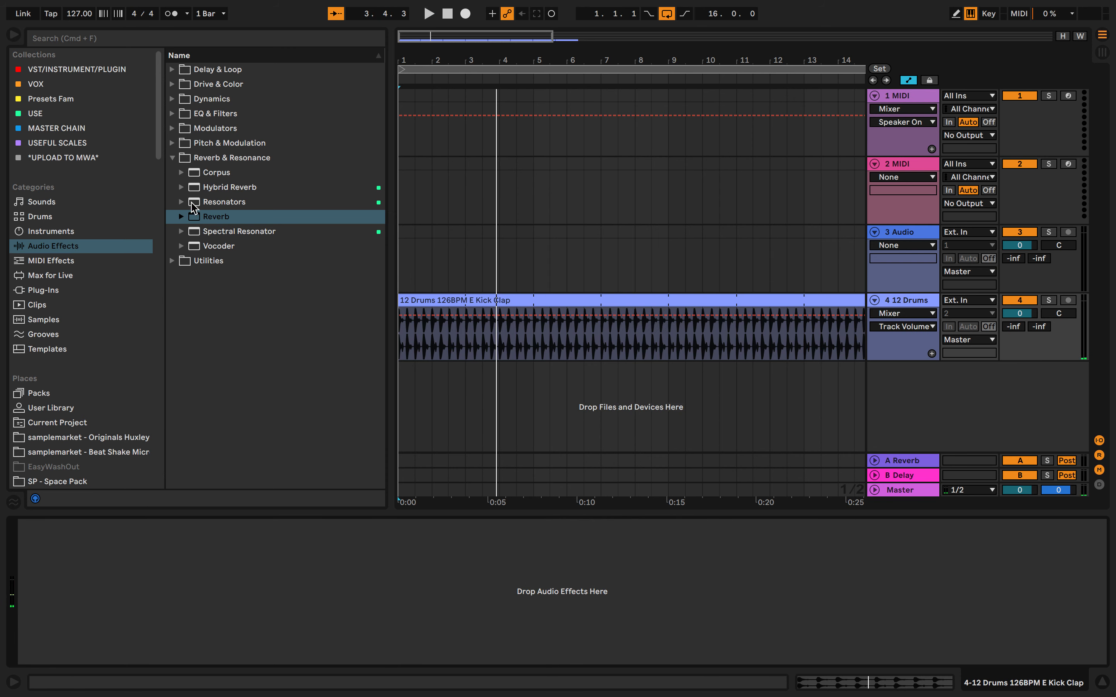
left_click(173, 158)
left_click(173, 172)
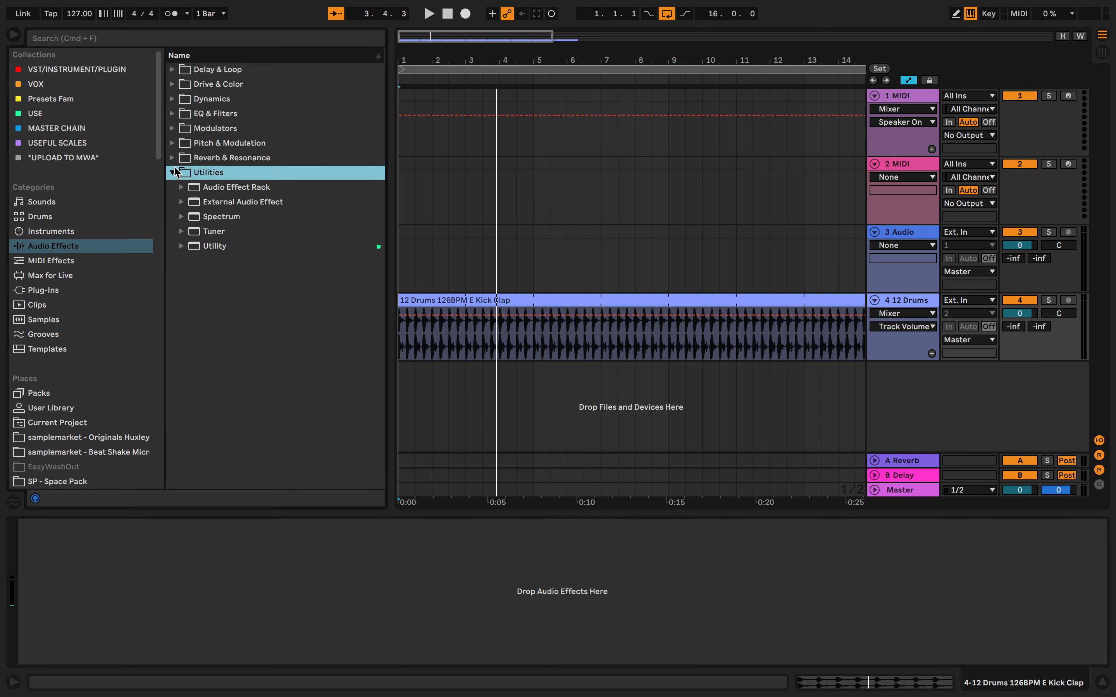
Add External Audio Effect to the drum track and set its Audio To output to 1/2.
left_click(201, 203)
double_click(201, 203)
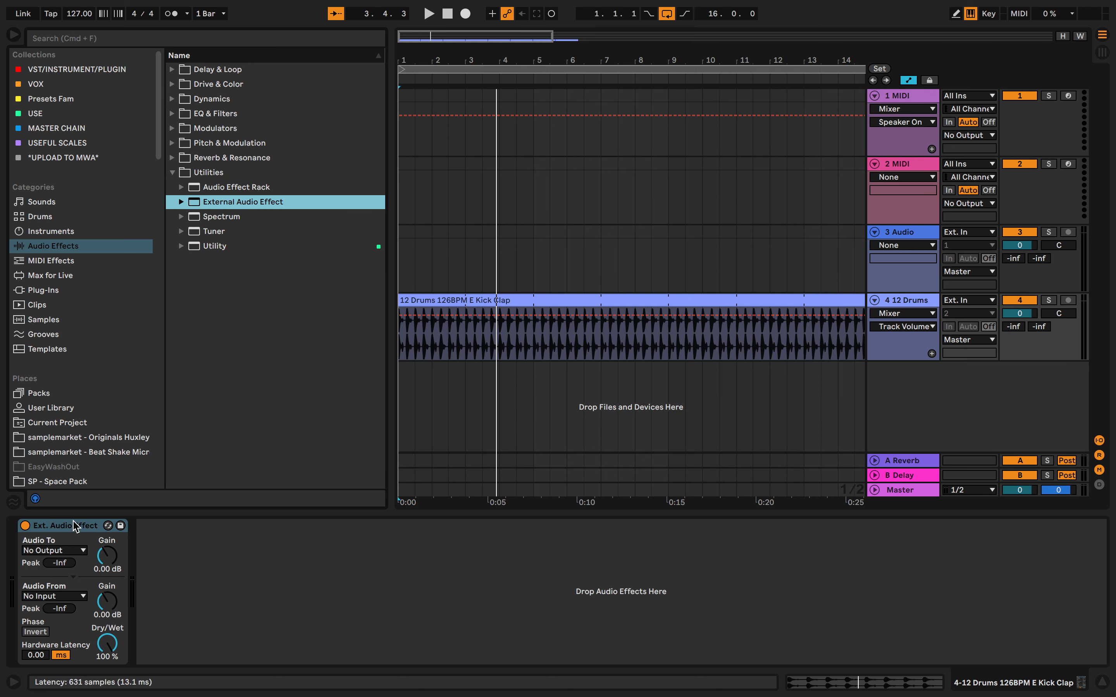
left_click(71, 551)
left_click(73, 550)
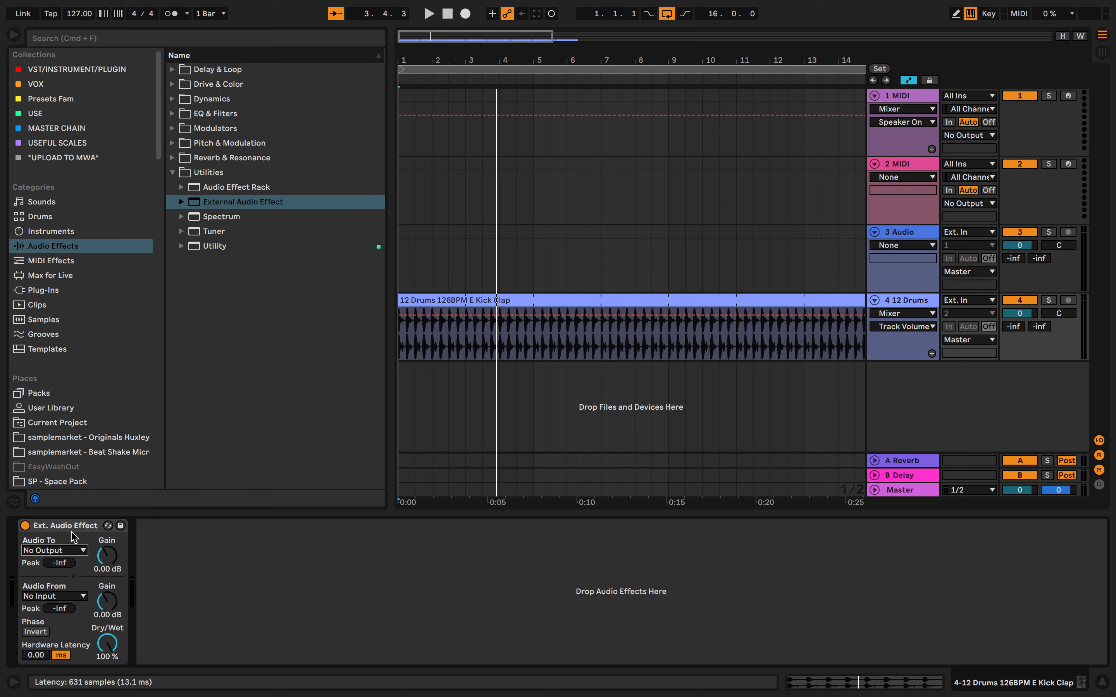
left_click(62, 550)
left_click(62, 562)
left_click(64, 554)
left_click(64, 554)
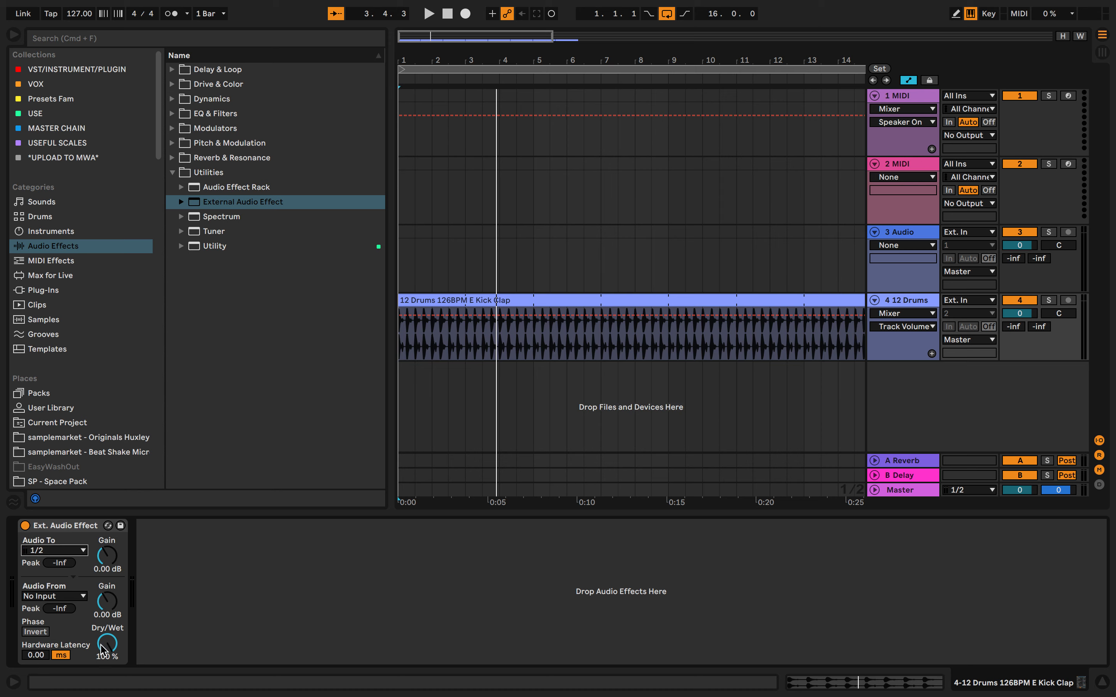
Replace External Audio Effect with Spectrum on the drum track and play the loop through it.
left_click(74, 525)
key("Delete")
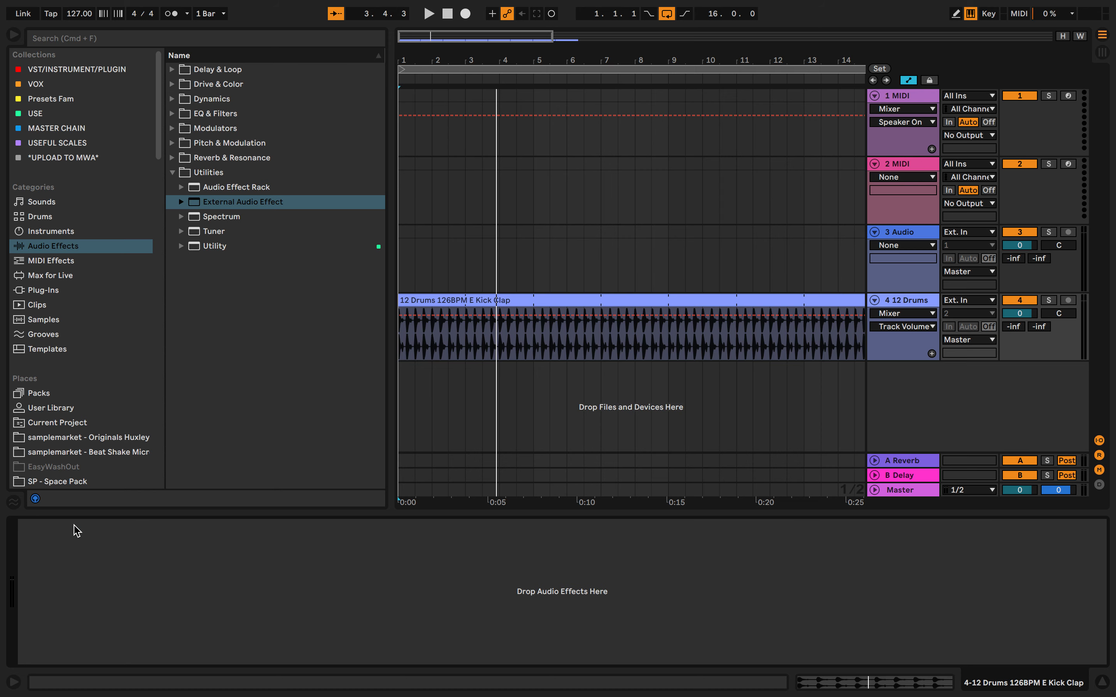
double_click(221, 216)
key("space")
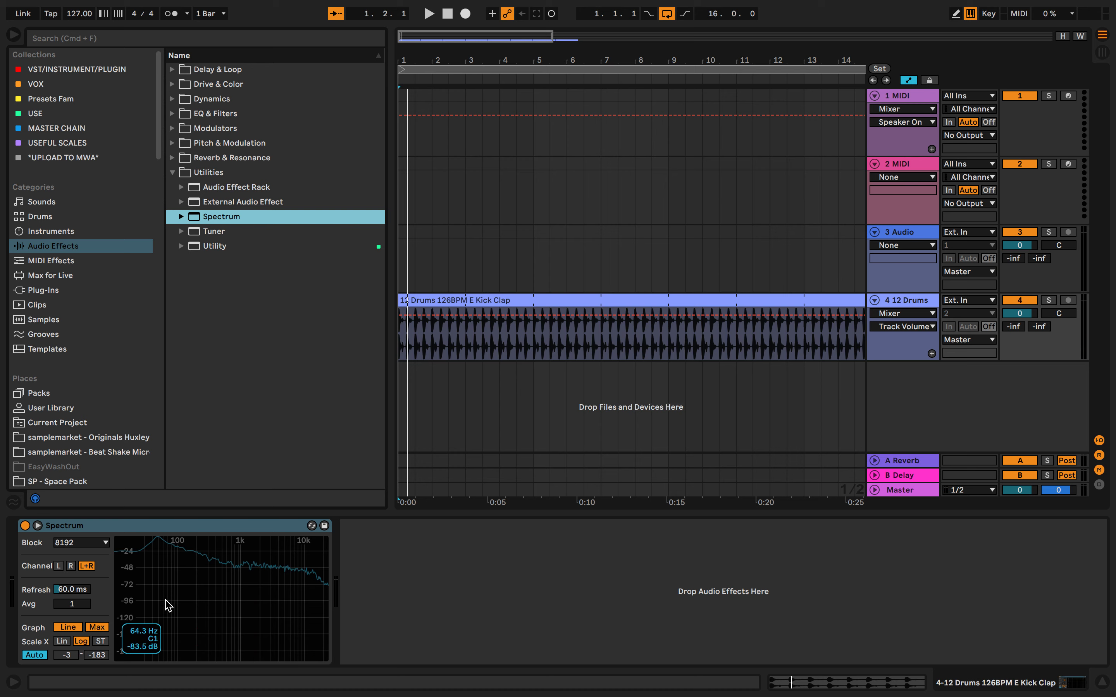
key("space")
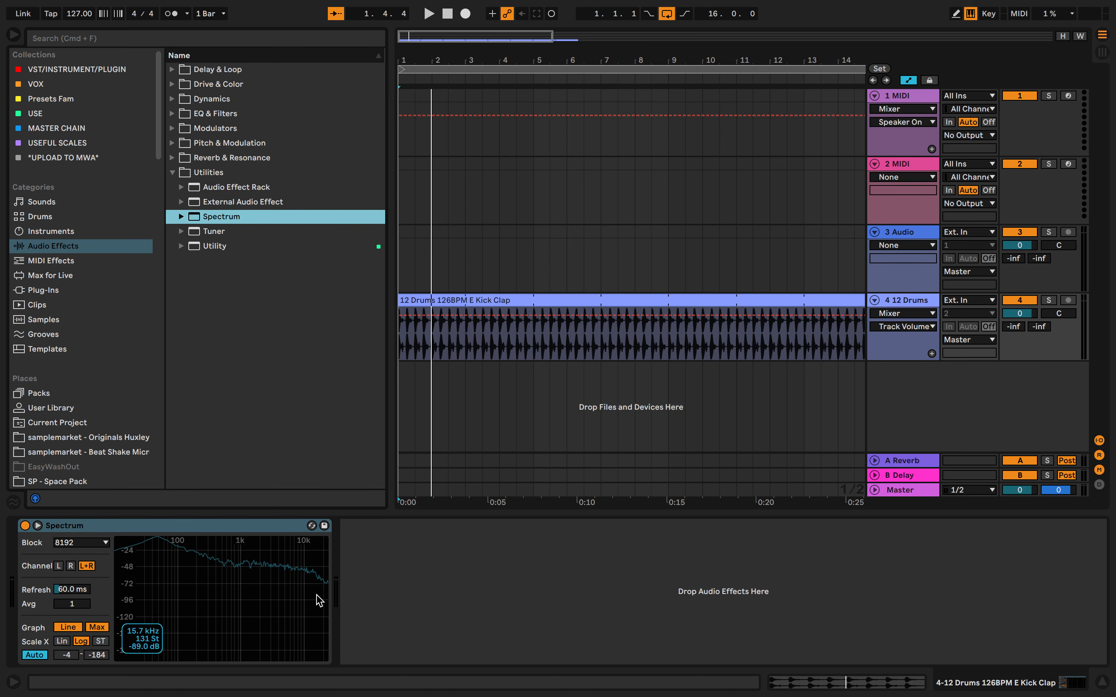
Add Tuner after Spectrum and play the drum loop to check its pitch.
left_click(181, 231)
double_click(209, 230)
key("space")
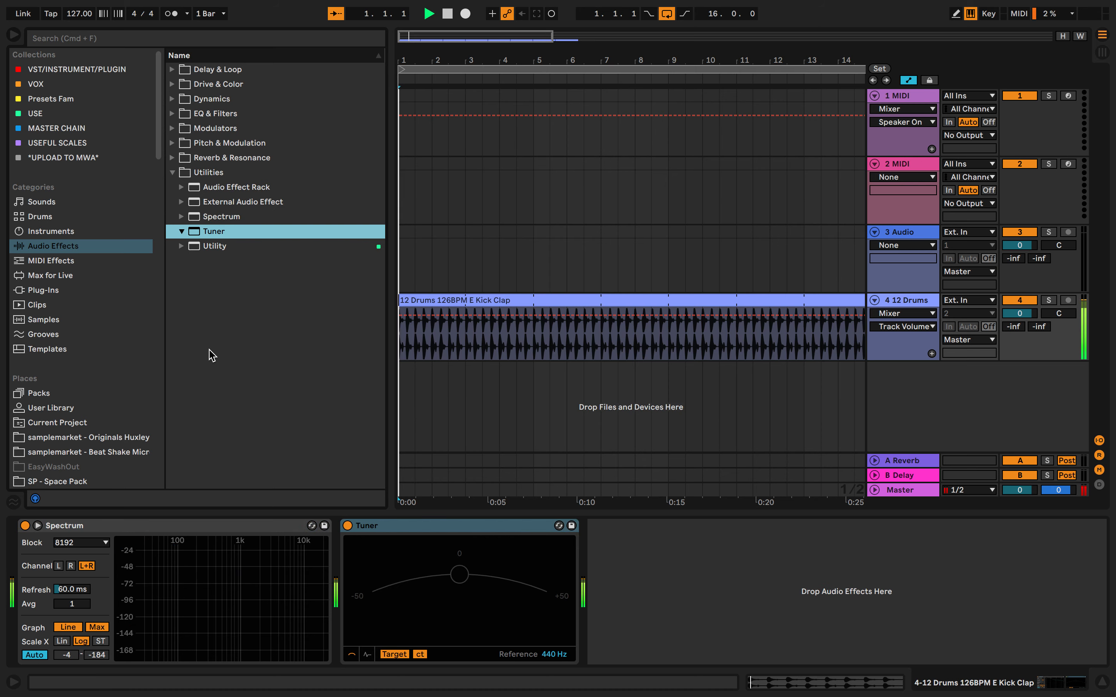
key("space")
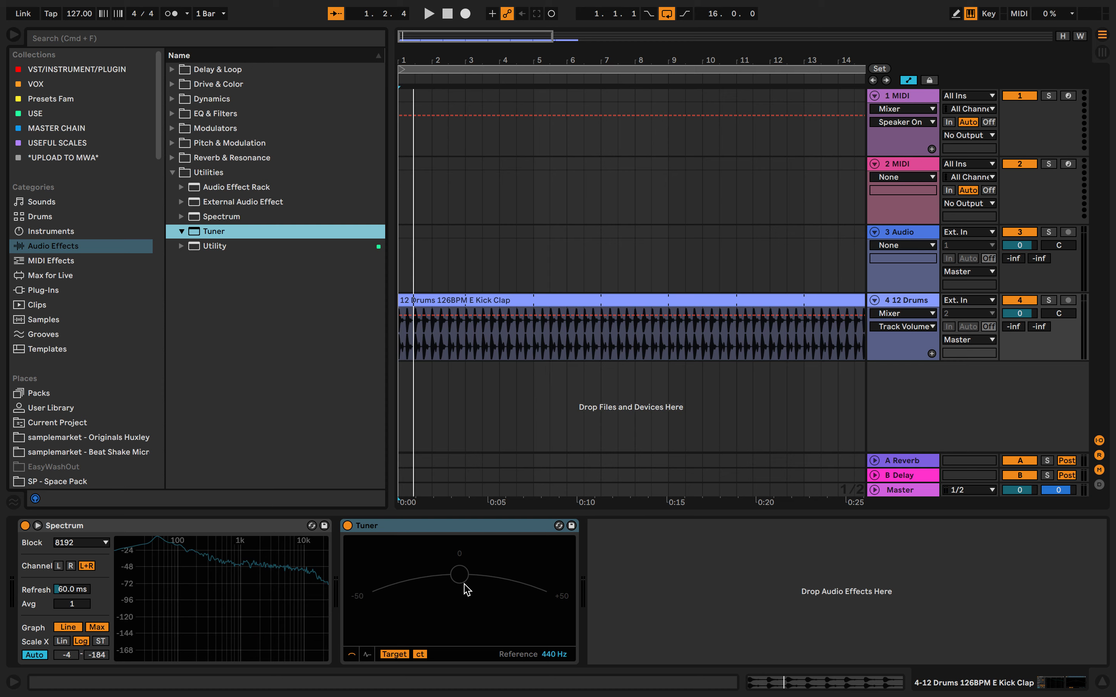
key("space")
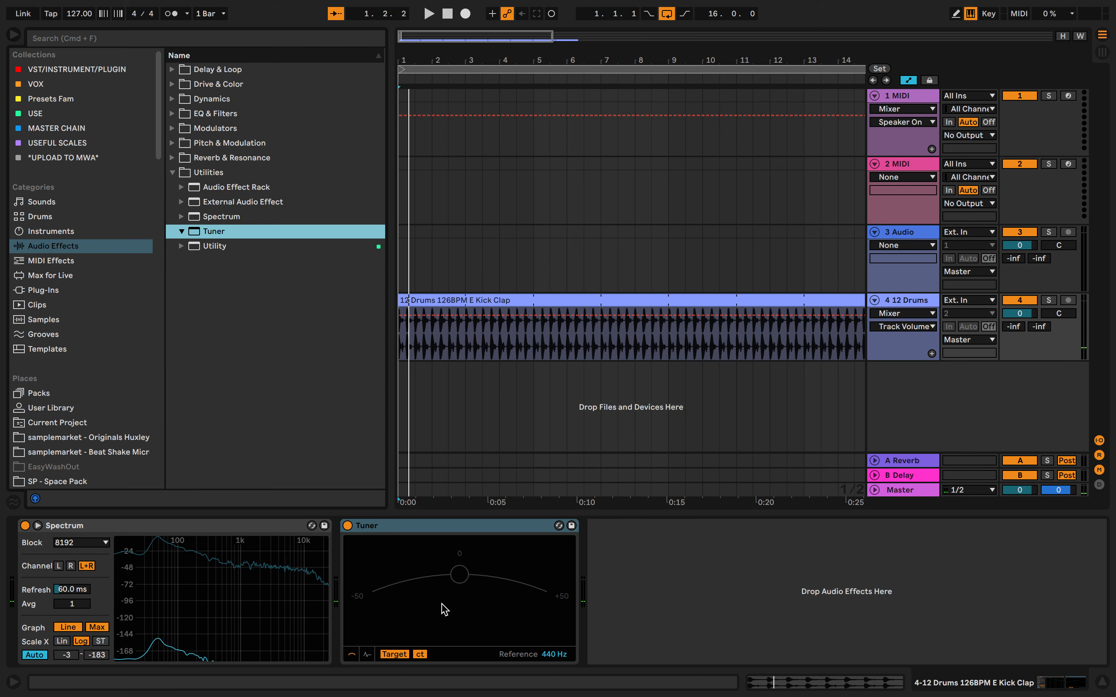
key("space")
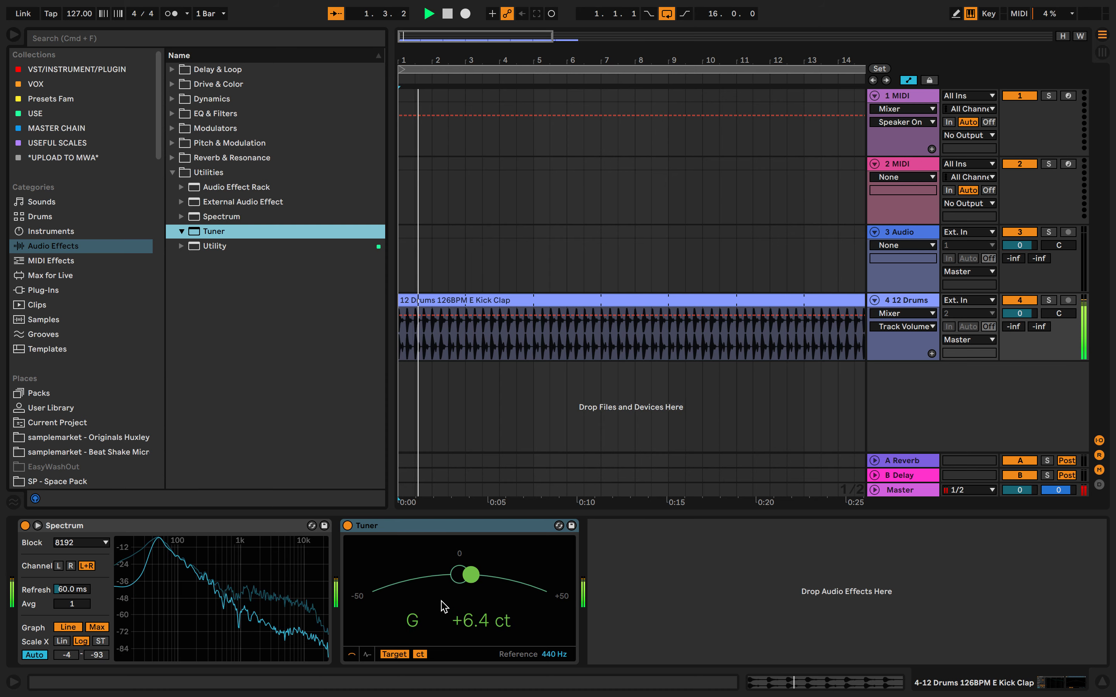
left_click(531, 301)
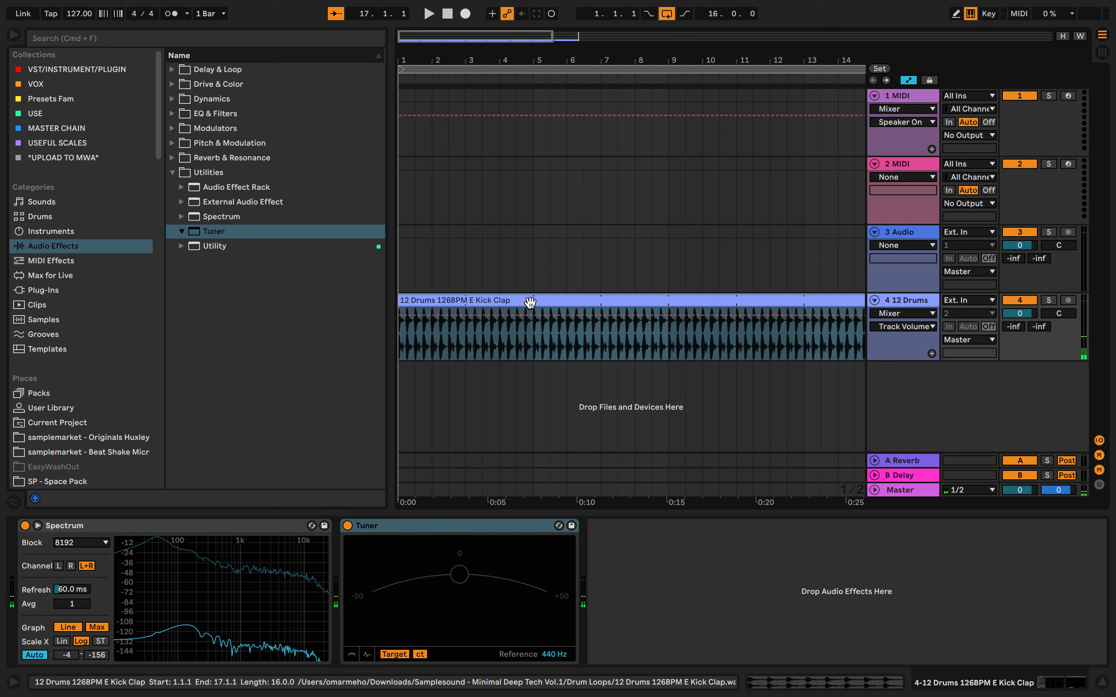
Delete Tuner and Spectrum, expand Utility's preset list, and add Utility to the drum track.
left_click(462, 528)
key("Delete")
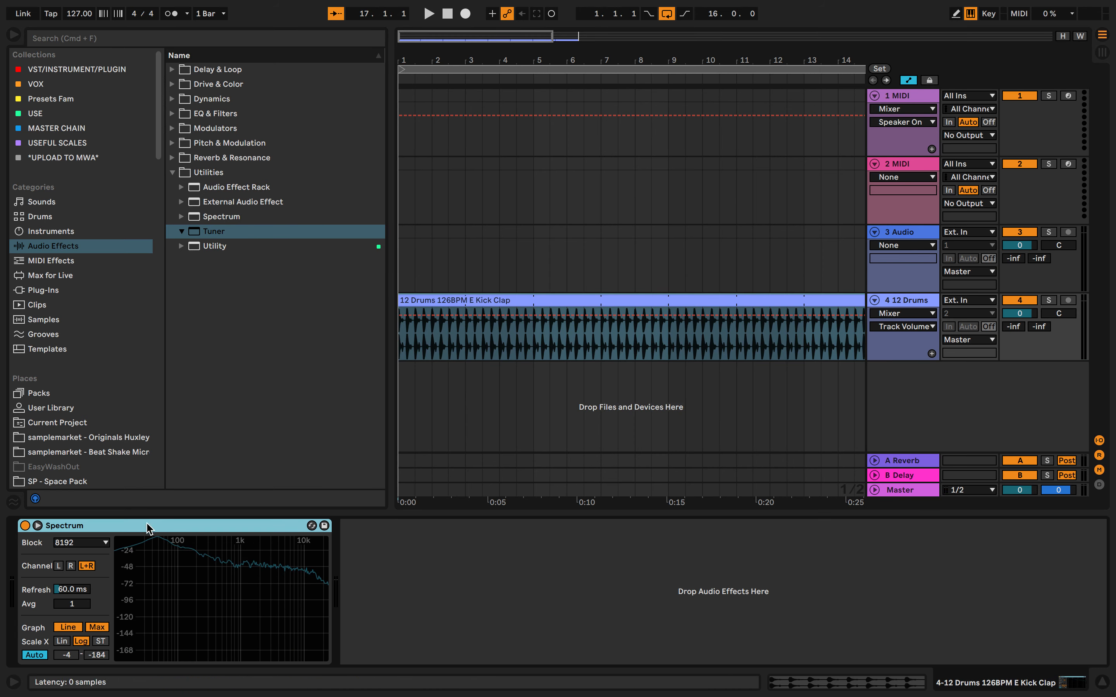
key("Delete")
left_click(181, 246)
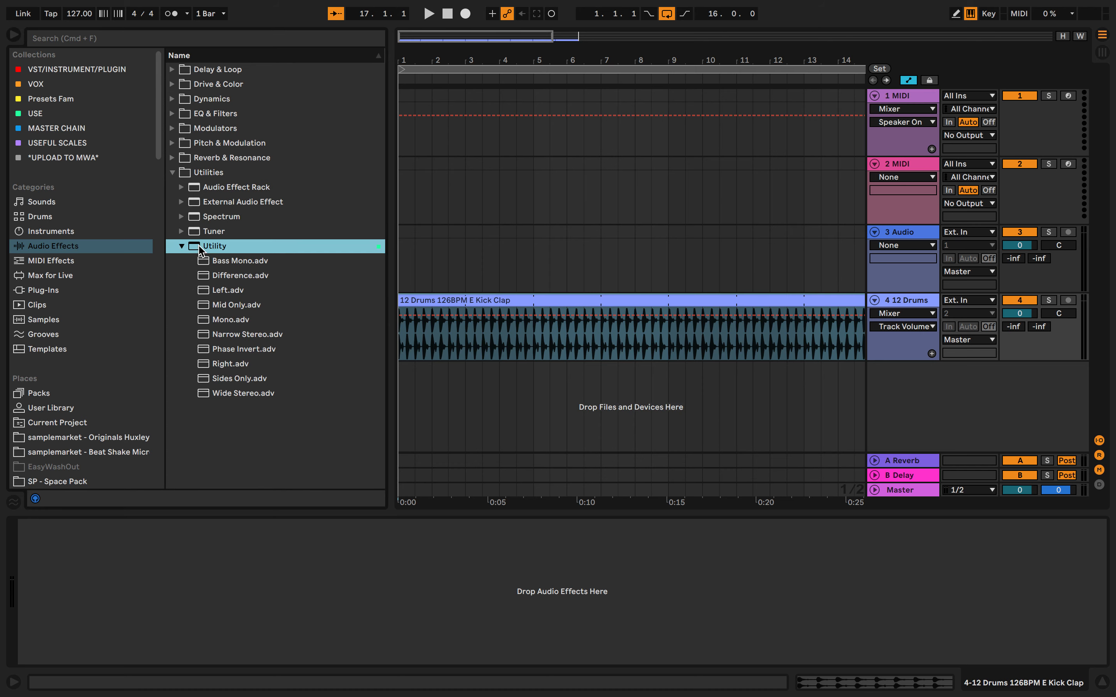
double_click(199, 249)
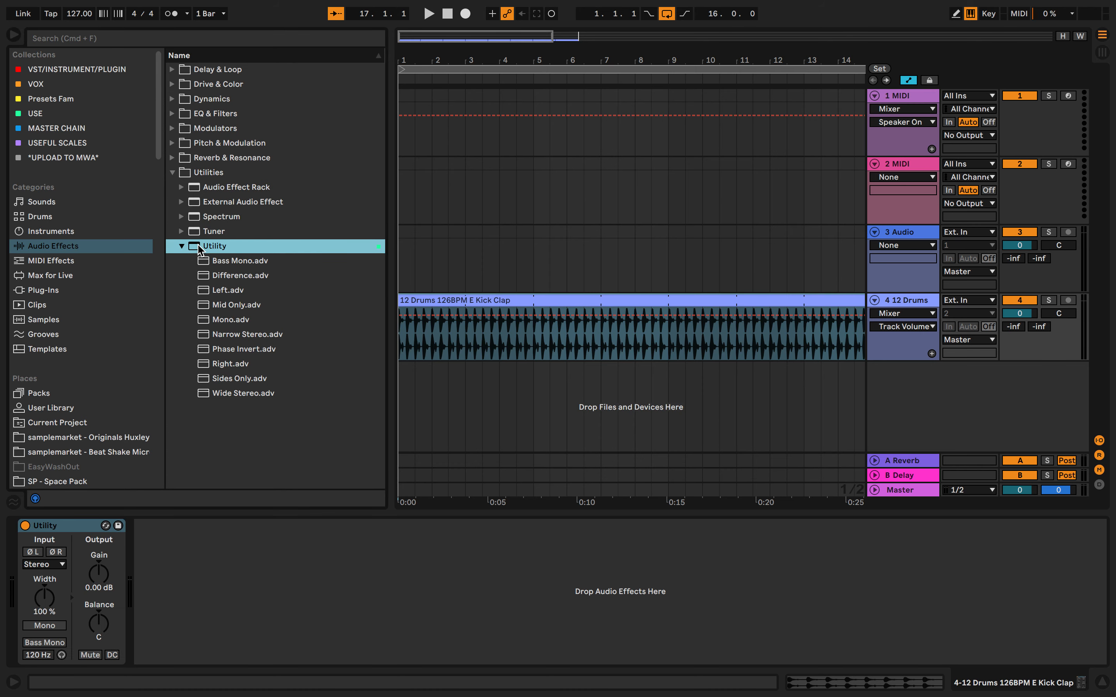
left_click(59, 565)
left_click(62, 566)
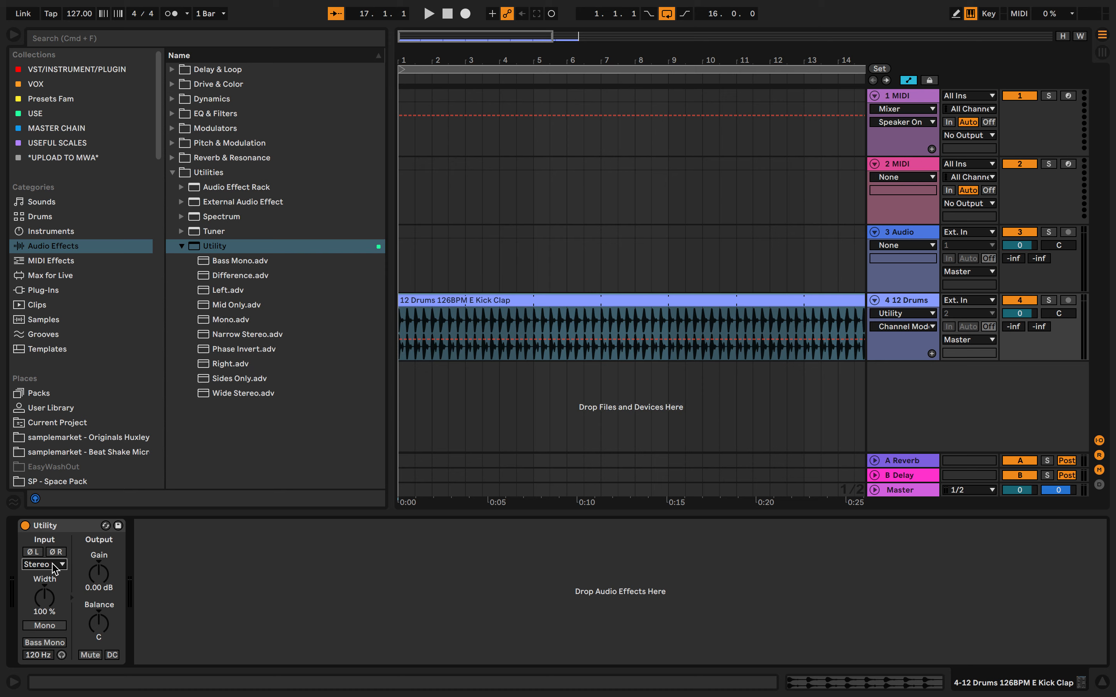
left_click(54, 627)
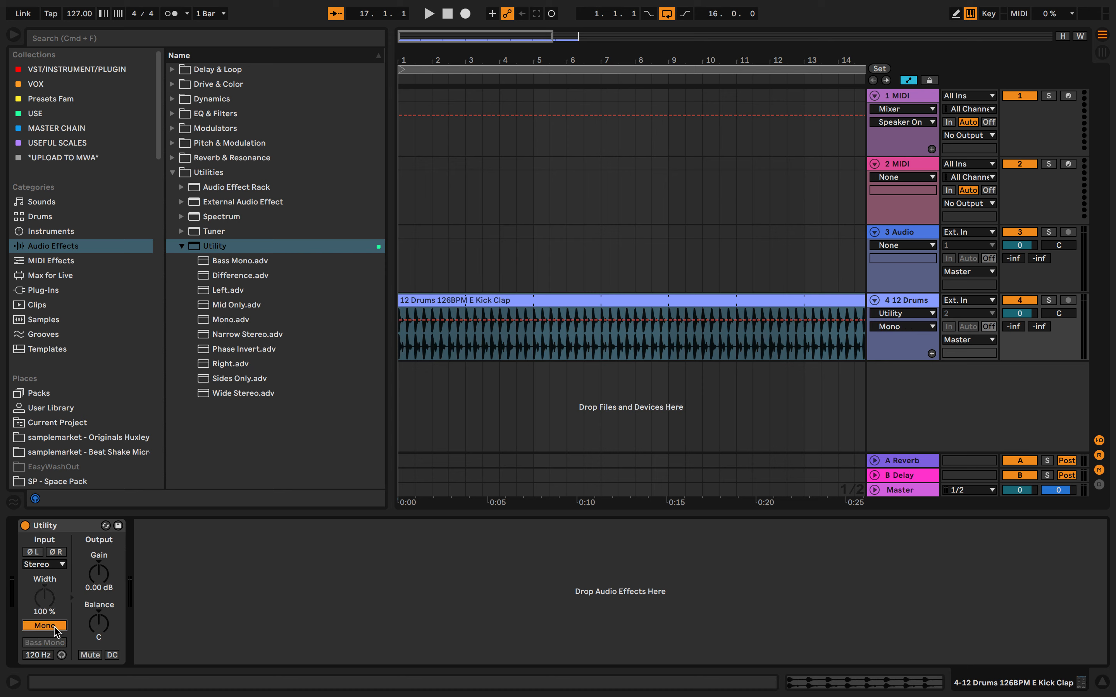
left_click(54, 626)
left_click(56, 628)
left_click(58, 628)
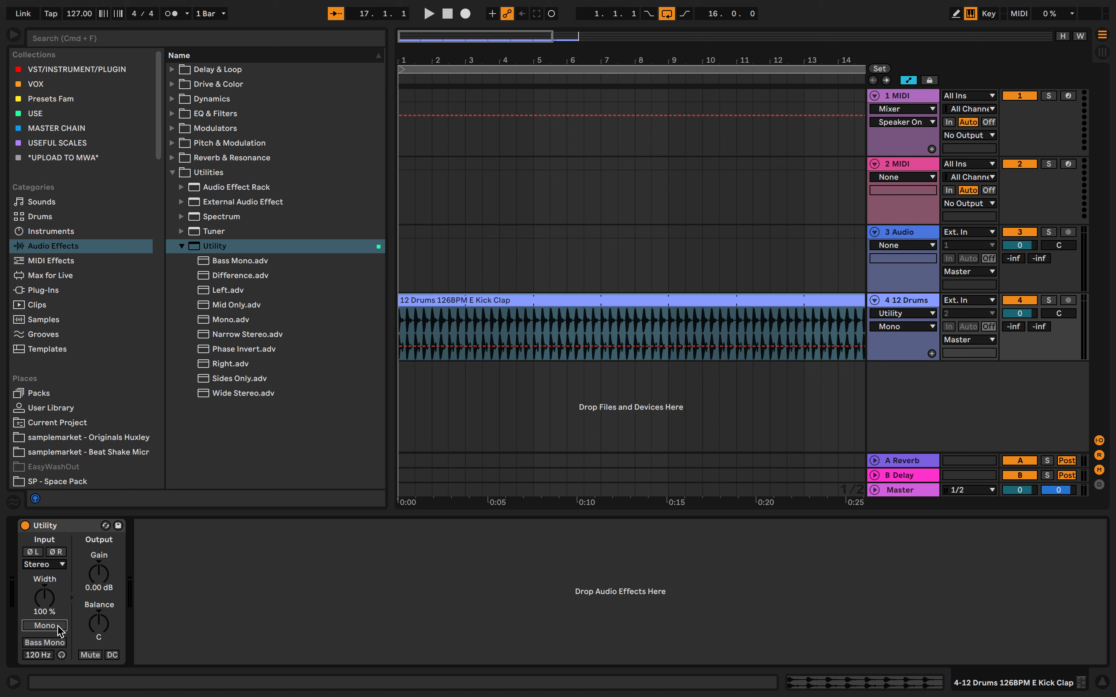
left_click(59, 628)
key("space")
left_click(58, 627)
left_click(58, 627)
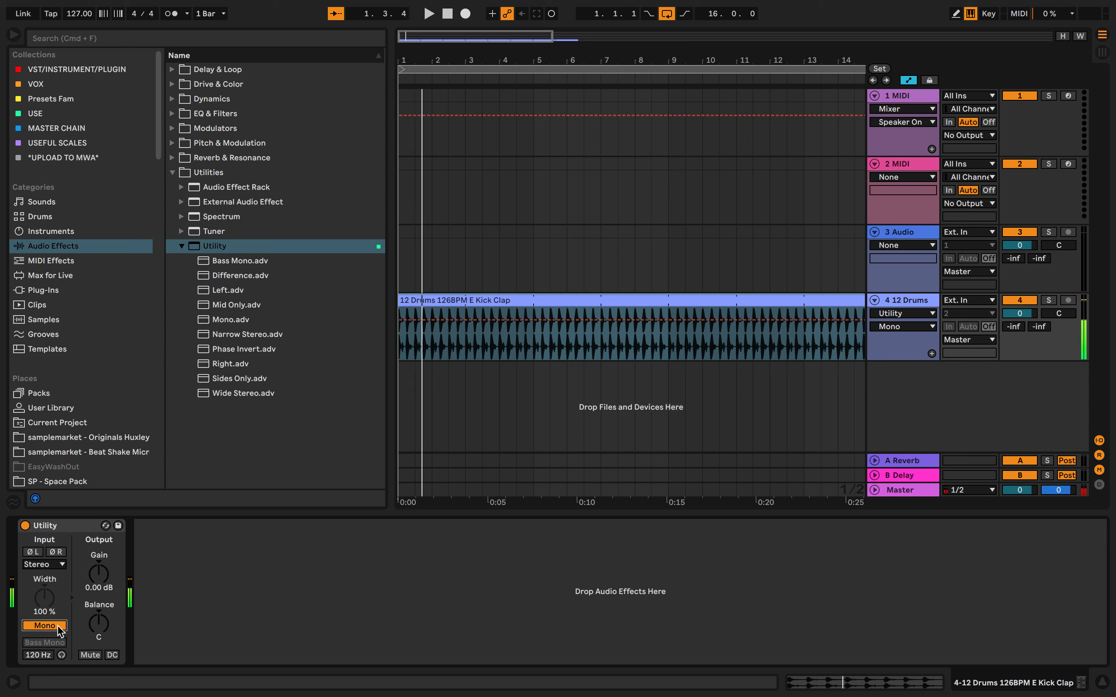
left_click(58, 627)
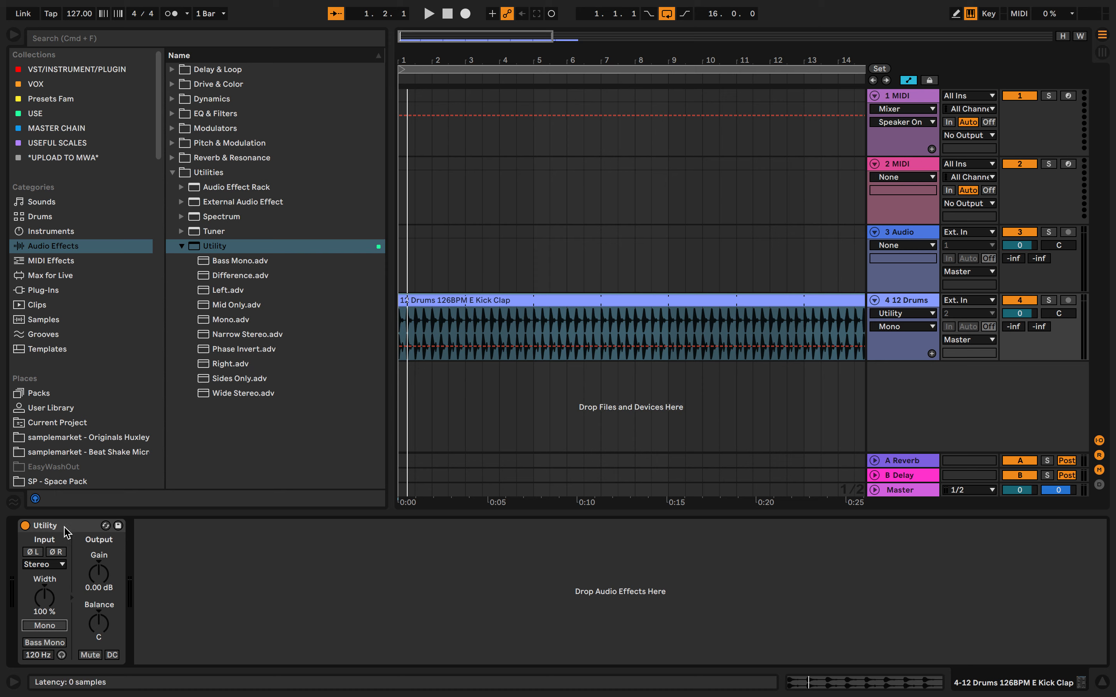
Toggle Utility's Mono several times and leave it switched on.
left_click(41, 624)
left_click(40, 624)
left_click(41, 625)
left_click(40, 625)
left_click(41, 625)
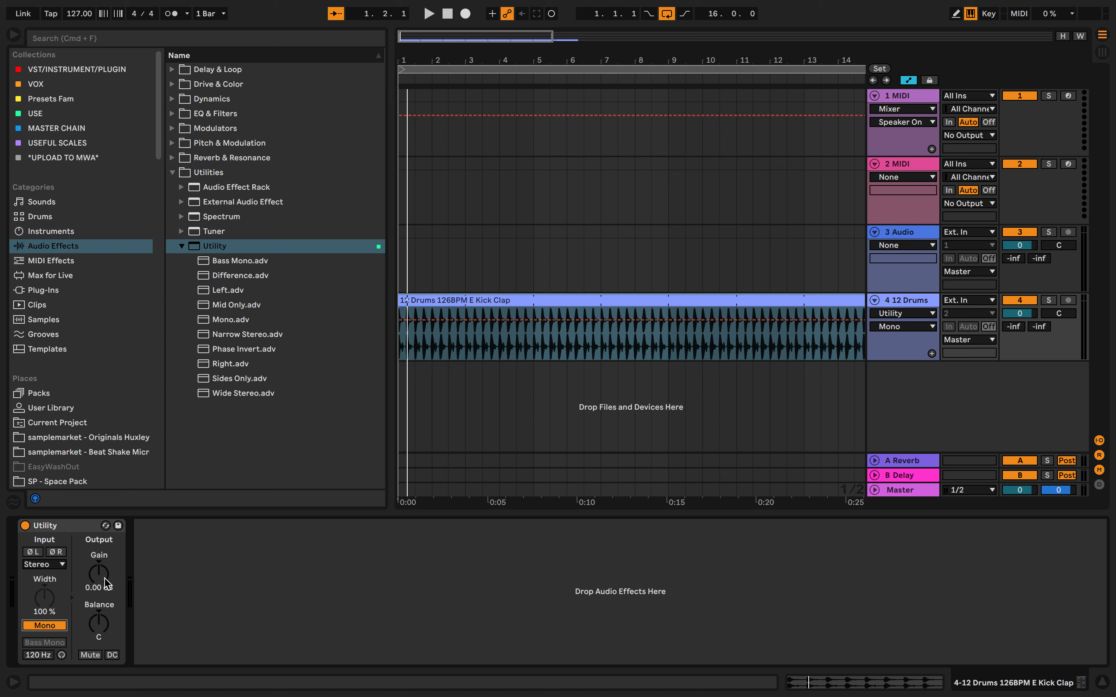
Play the loop while lowering Utility's gain to -10.0 dB, reset the gain, and shift the balance to 49R.
key("space")
left_click(107, 583)
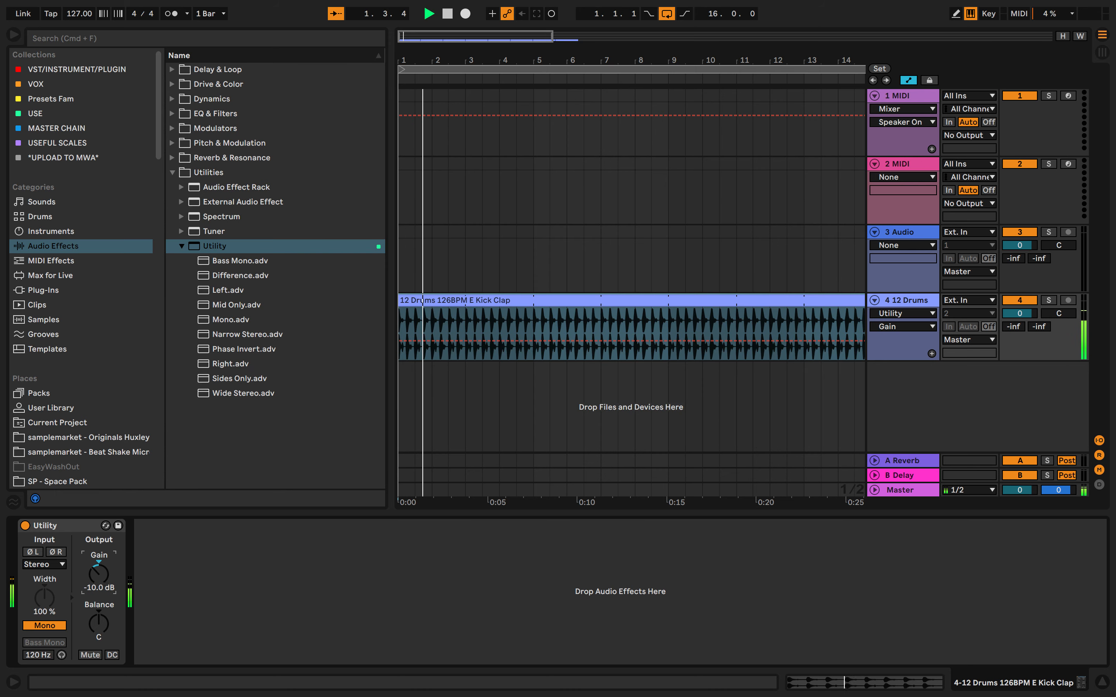
key("space")
left_click_drag(99, 626, 98, 597)
key("Delete")
key("space")
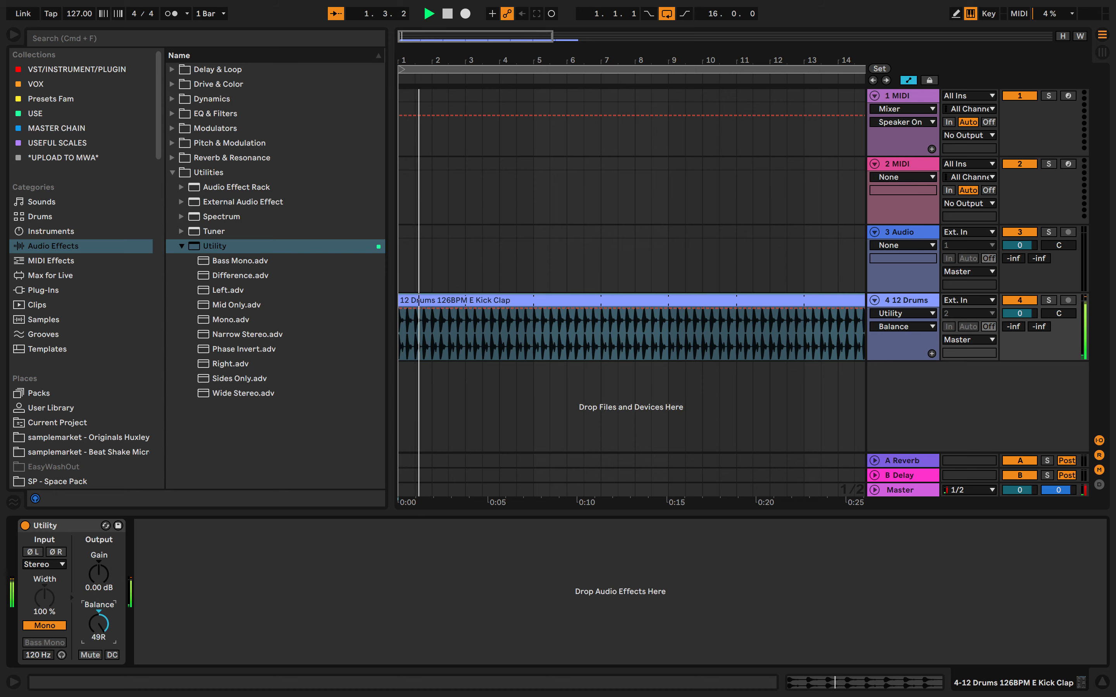
Set Utility's input channel mode to Left and play the loop to hear it.
left_click(56, 565)
left_click(73, 567)
key("space")
left_click(63, 566)
left_click(64, 576)
key("space")
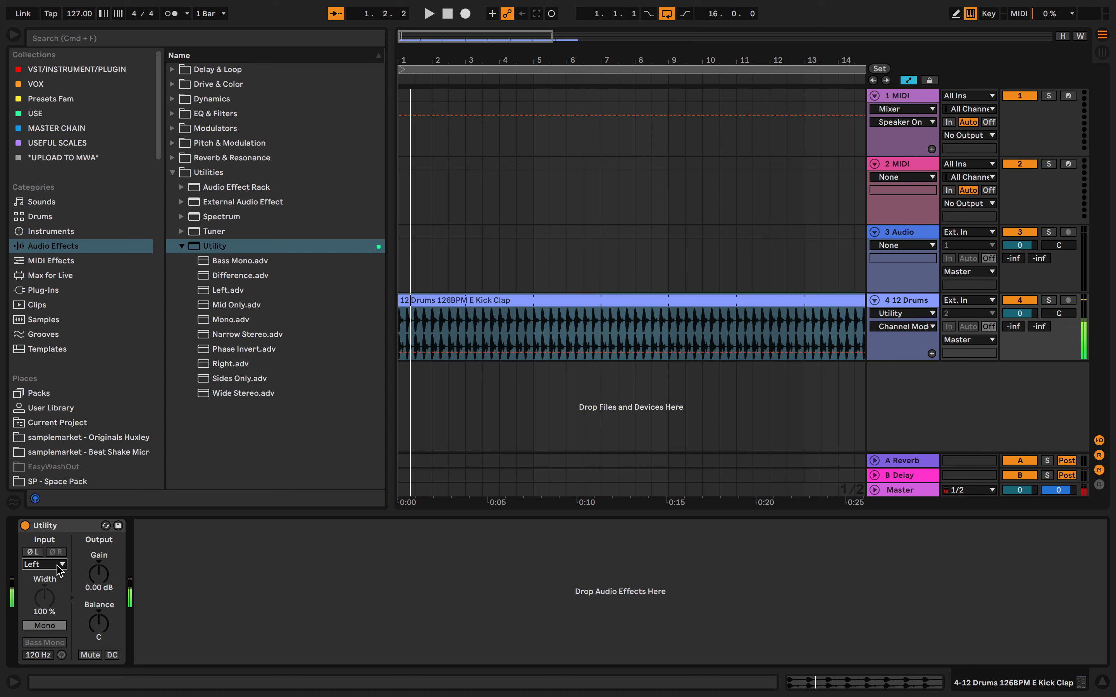
Switch Utility's input channel mode to Right and then to Swap, playing the drum loop to hear each mode.
left_click(58, 565)
left_click(54, 599)
key("space")
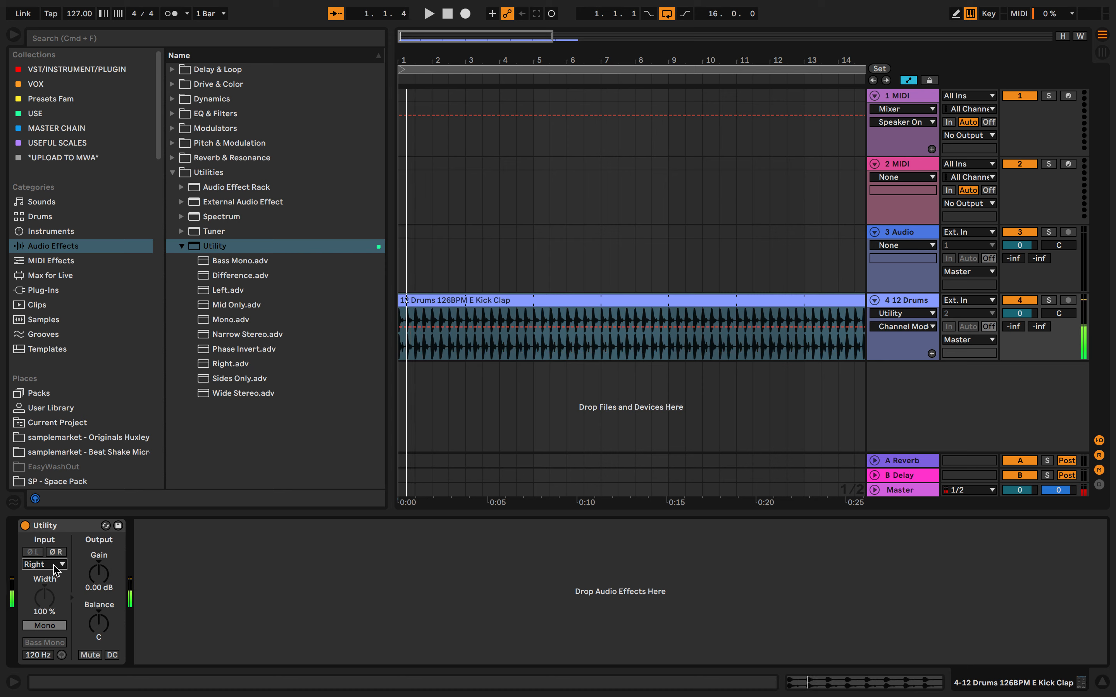
left_click(58, 565)
left_click(54, 612)
key("space")
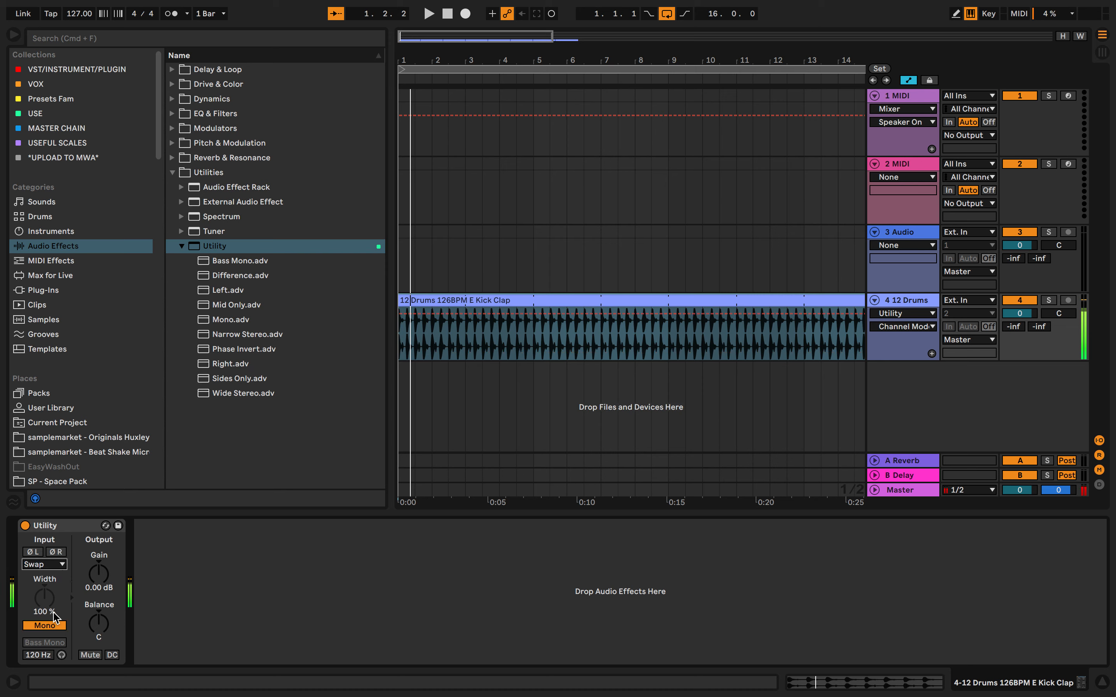
Return Utility's input channel mode to Stereo and switch Mono off.
left_click(51, 570)
left_click(51, 587)
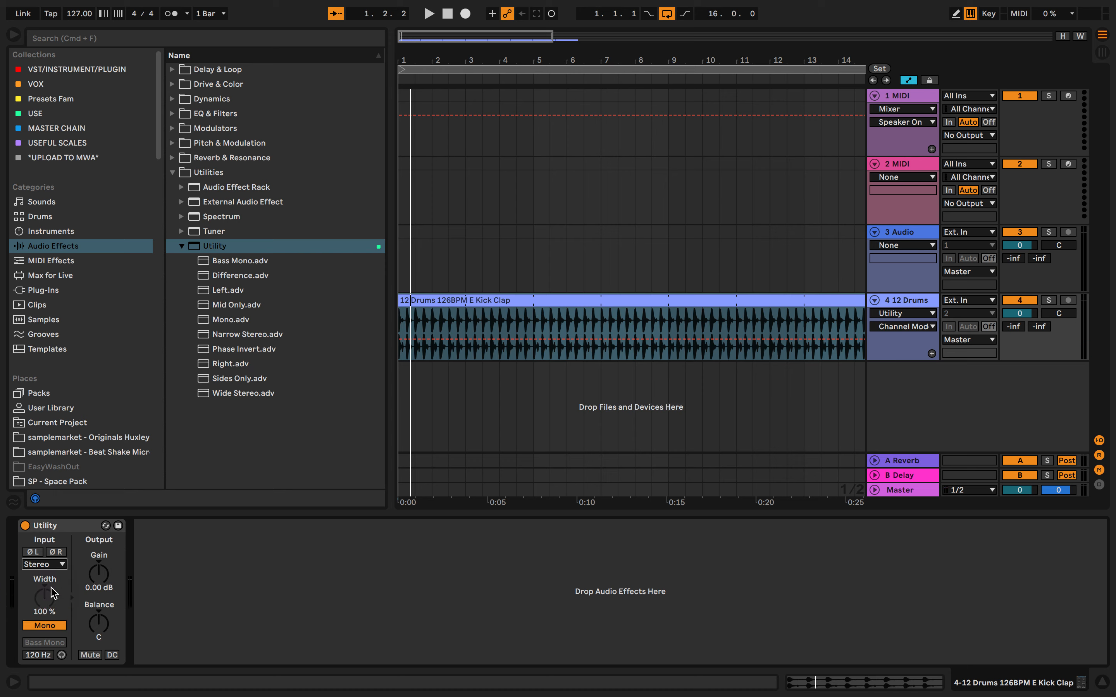
left_click(41, 566)
left_click(45, 587)
left_click(48, 626)
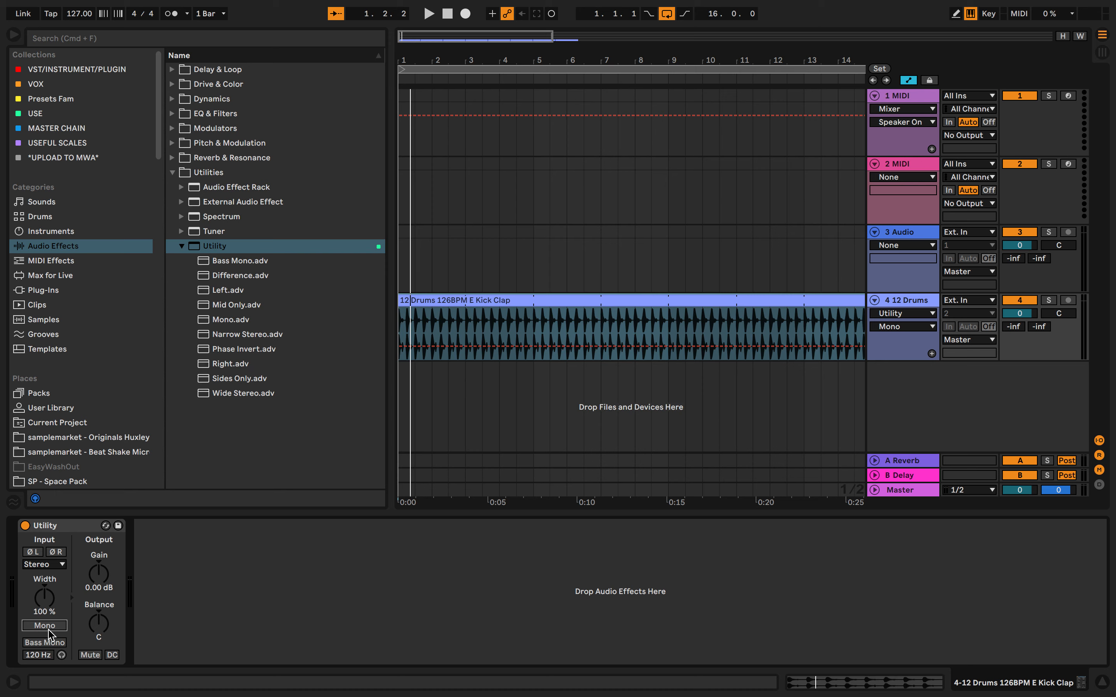
Compare the drum loop with Utility's Bass Mono on and off, leaving Bass Mono off and playback stopped.
left_click(49, 642)
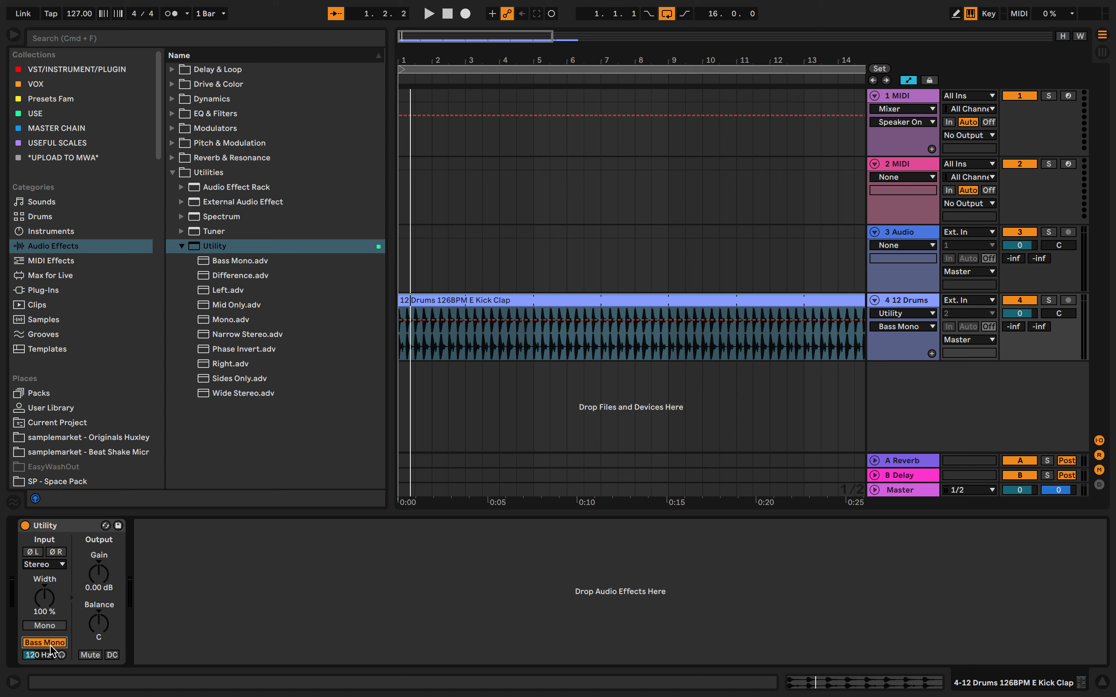
key("space")
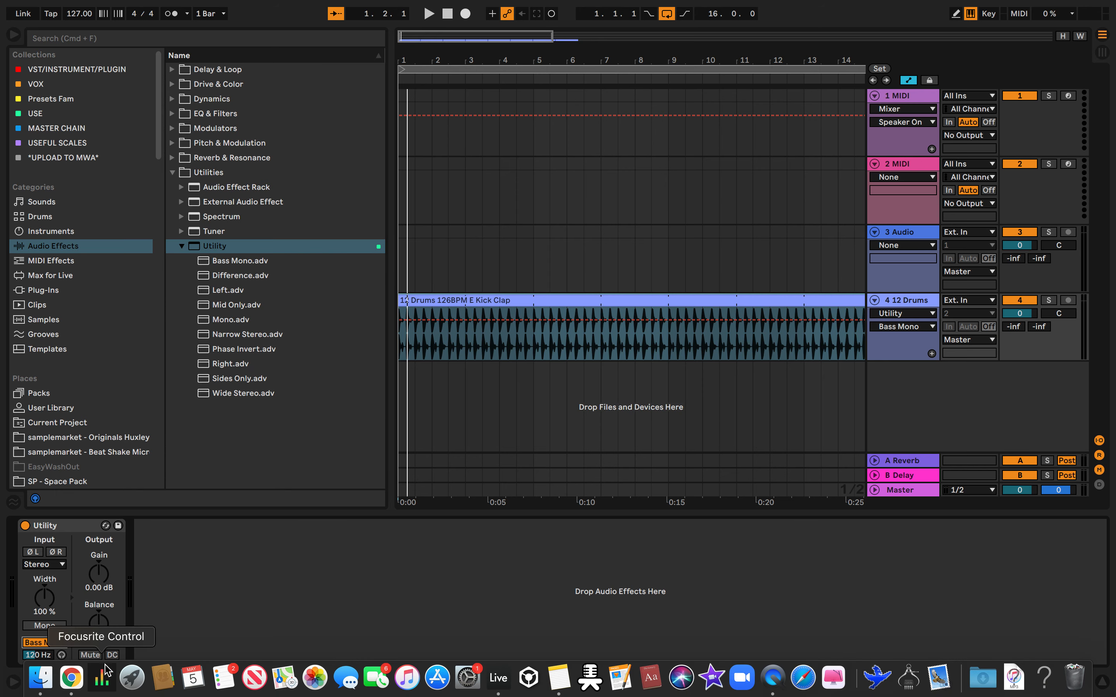
left_click(64, 642)
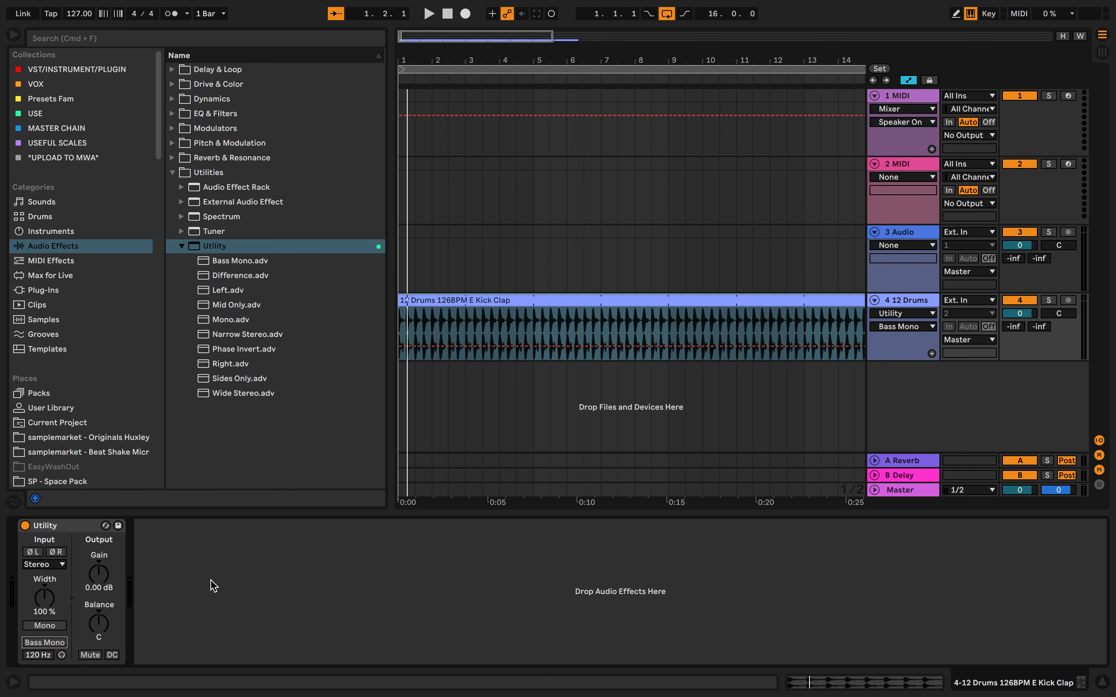
key("v")
key("space")
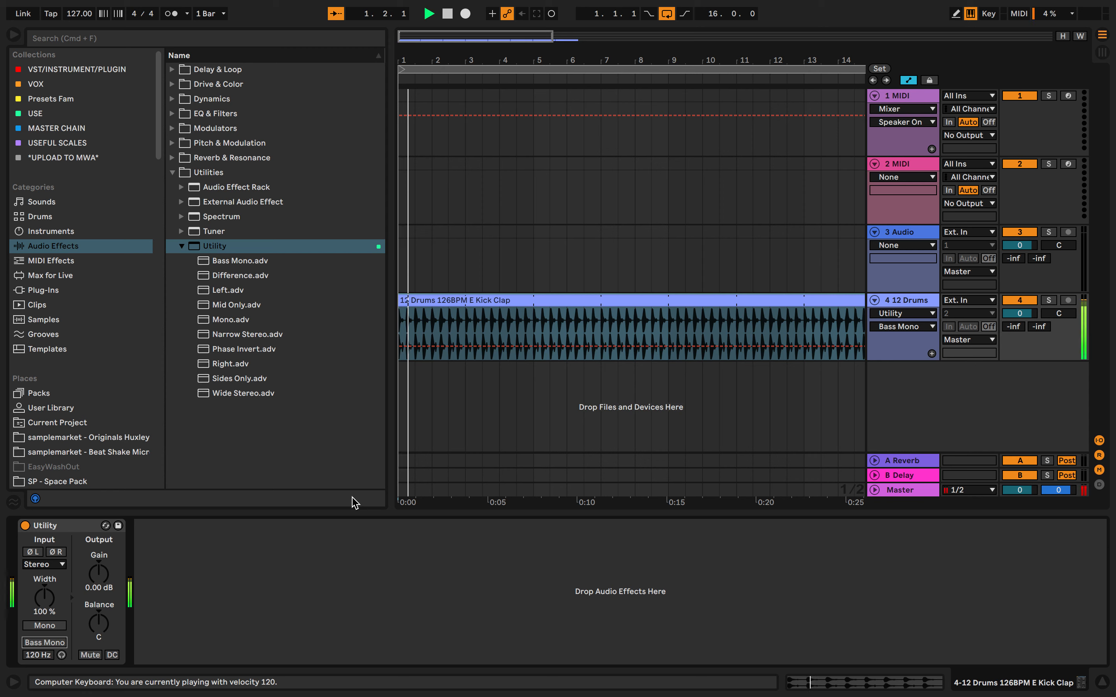
key("space")
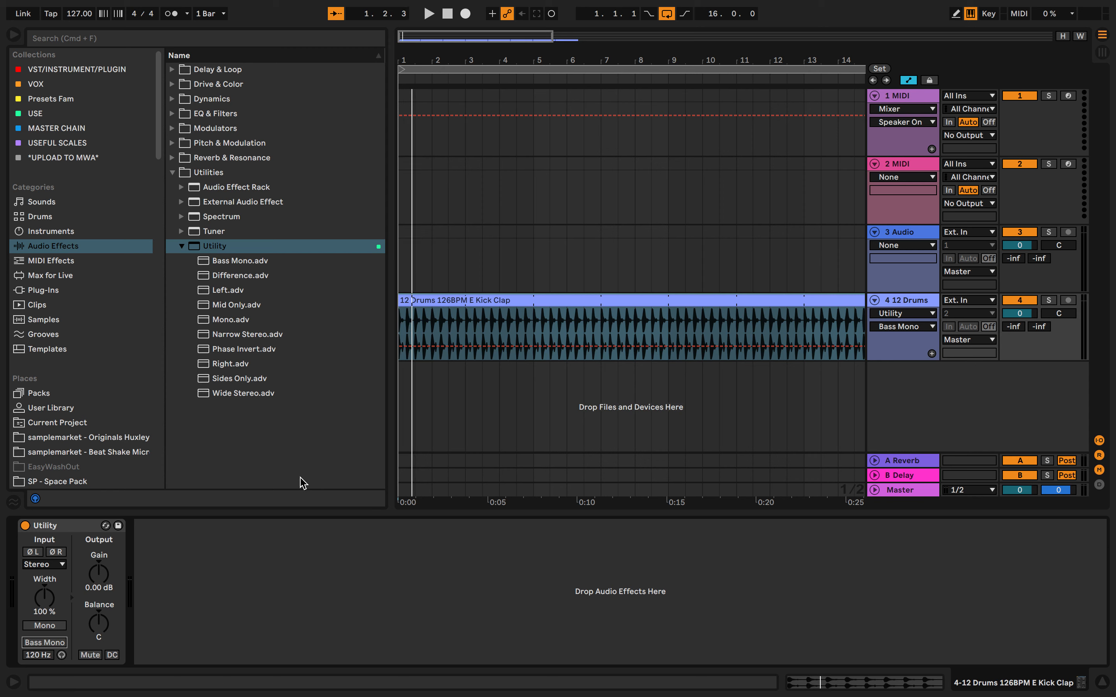
Toggle Utility's Mono on and back off, and collapse the Utility preset list in the browser.
double_click(61, 625)
left_click(182, 246)
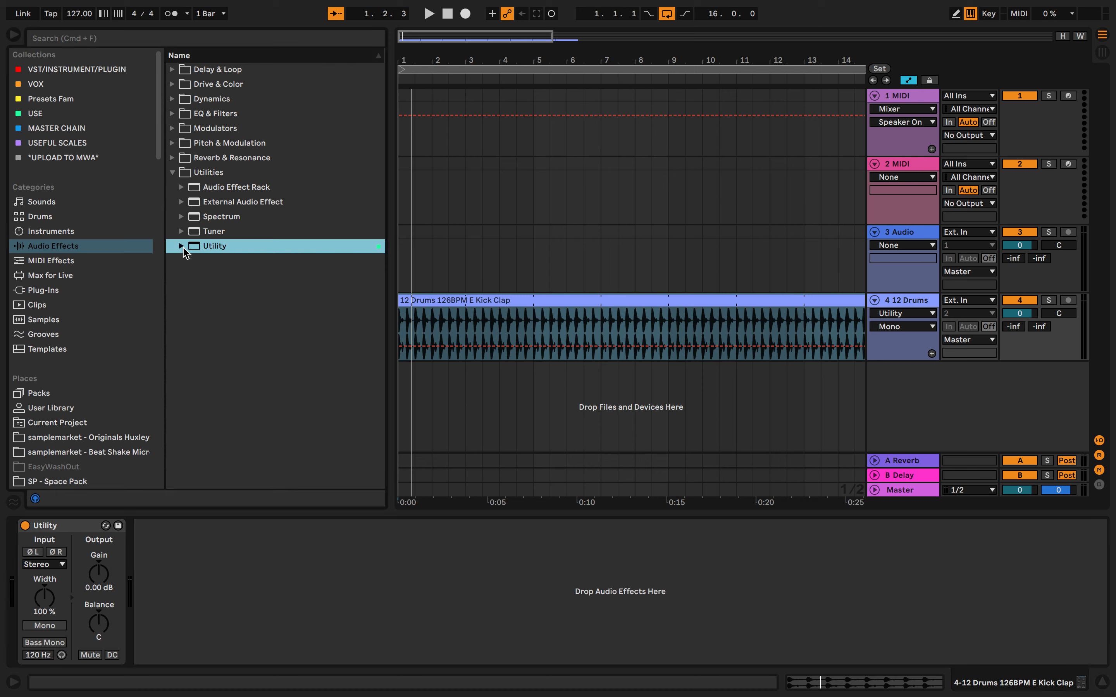